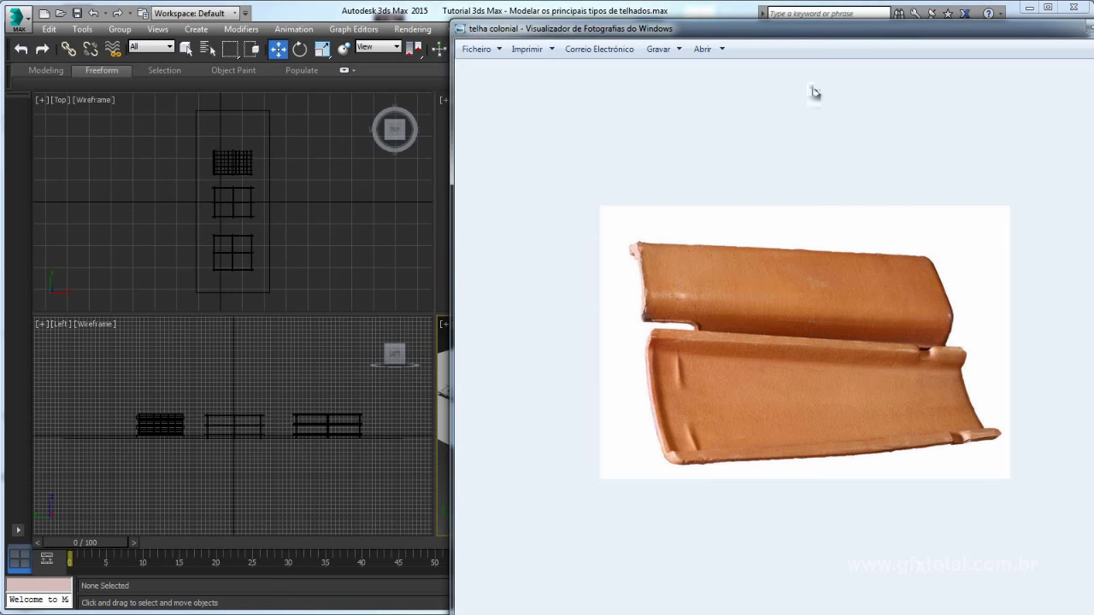
Browse the roof reference photos to the fiber-cement and metal sheets, then minimize the viewer
drag(818, 33, 505, 32)
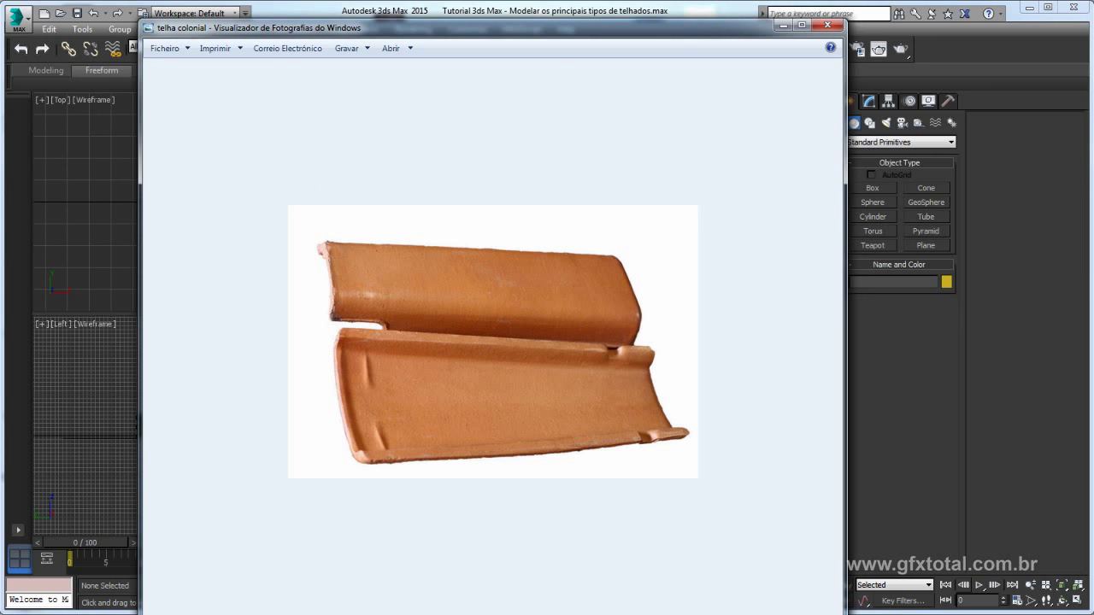
key(Right)
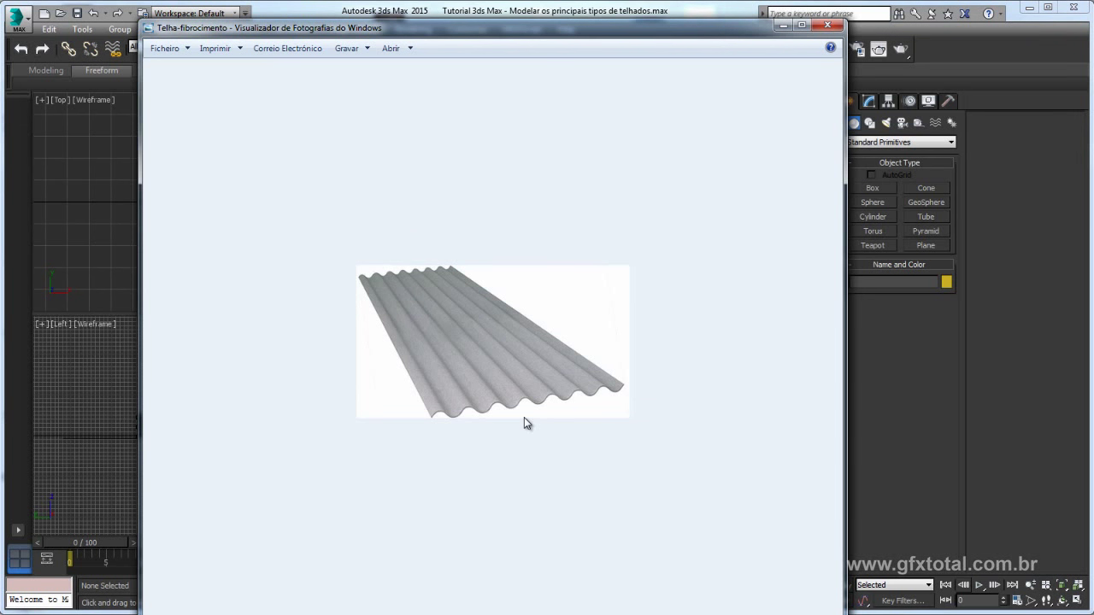
key(Right)
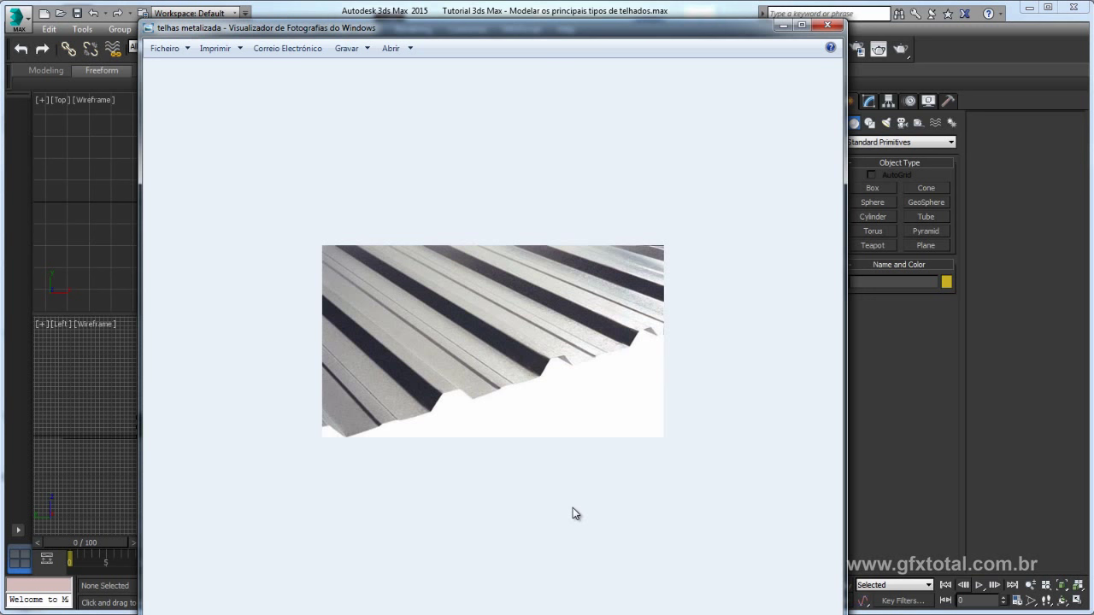
click(780, 28)
alt+middle_drag(562, 393, 611, 398)
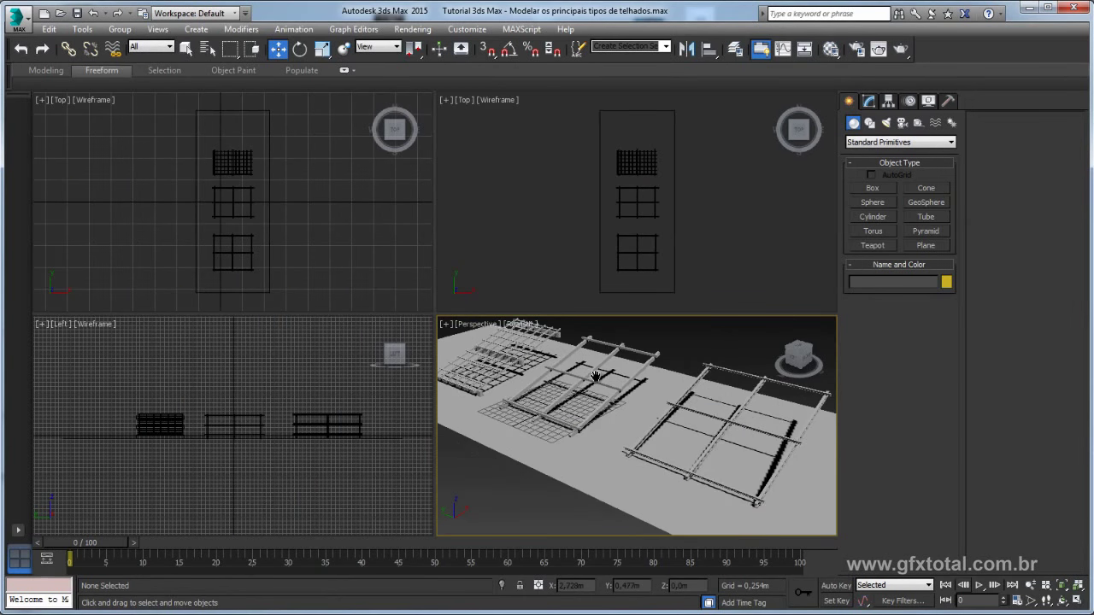
Hide the ground plane with Hide Selection
click(601, 451)
right_click(602, 451)
click(691, 442)
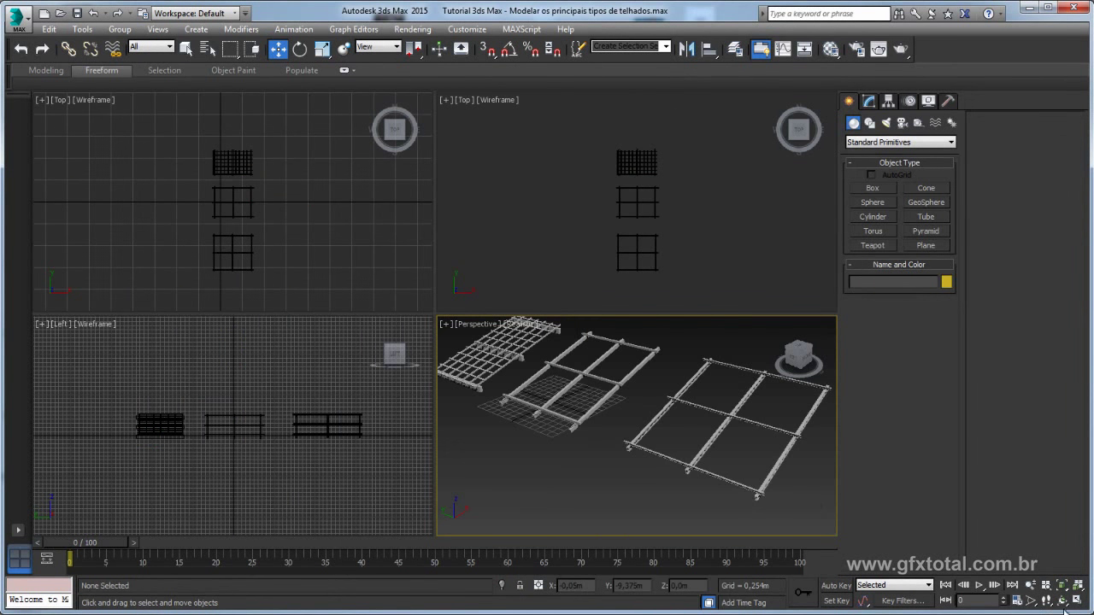
Maximize the Perspective viewport and switch its display to Shaded
click(1077, 600)
mouse_move(486, 369)
alt+middle_down()
mouse_move(386, 373)
mouse_move(407, 367)
mouse_move(181, 134)
alt+middle_up()
click(117, 100)
click(185, 130)
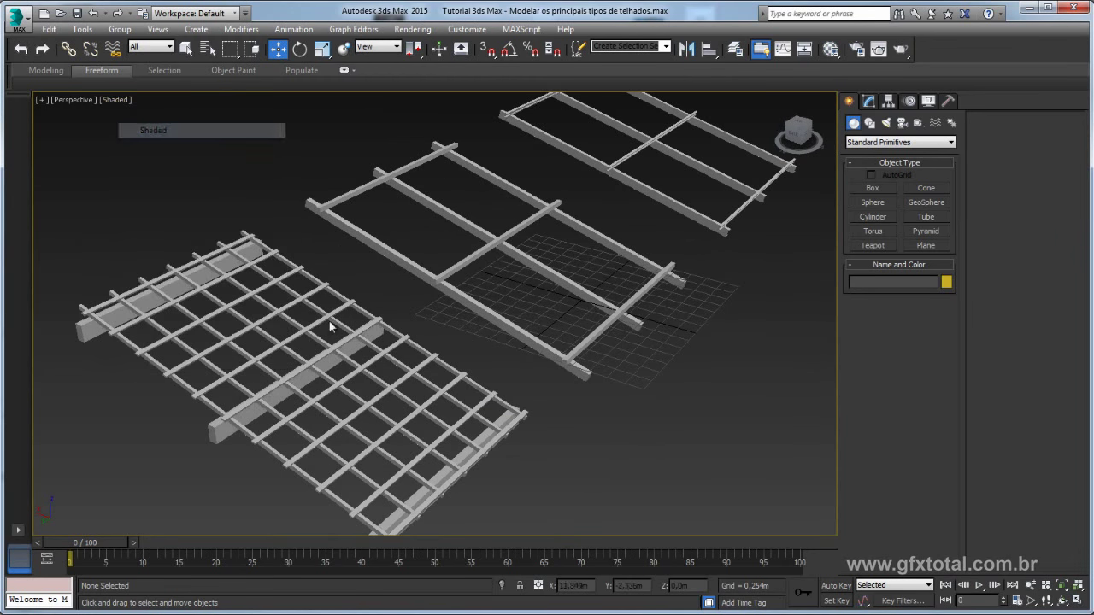
alt+middle_drag(328, 320, 240, 327)
Select the left rafter grid and the lower beam, zooming and orbiting to inspect them
click(253, 284)
mouse_move(345, 315)
alt+middle_down()
mouse_move(329, 299)
mouse_move(418, 317)
mouse_move(367, 349)
mouse_move(462, 342)
mouse_move(502, 416)
mouse_move(525, 342)
alt+middle_up()
scroll(525, 342, up, 3)
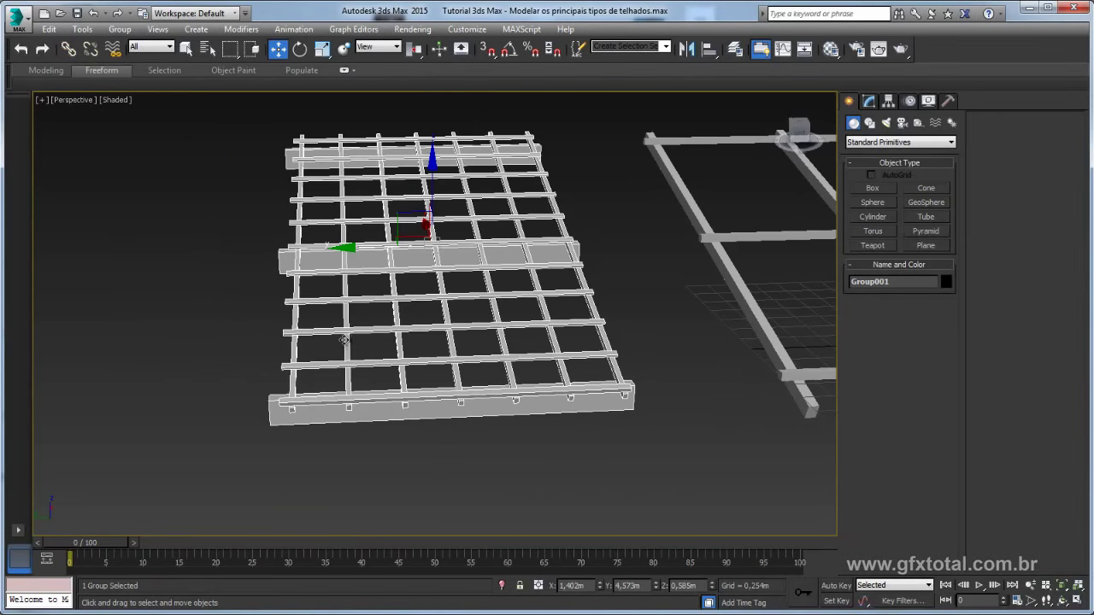
scroll(531, 318, up, 4)
scroll(563, 376, down, 3)
mouse_move(564, 376)
middle_down()
mouse_move(290, 389)
mouse_move(94, 376)
middle_up()
middle_drag(340, 354, 286, 337)
scroll(417, 342, up, 2)
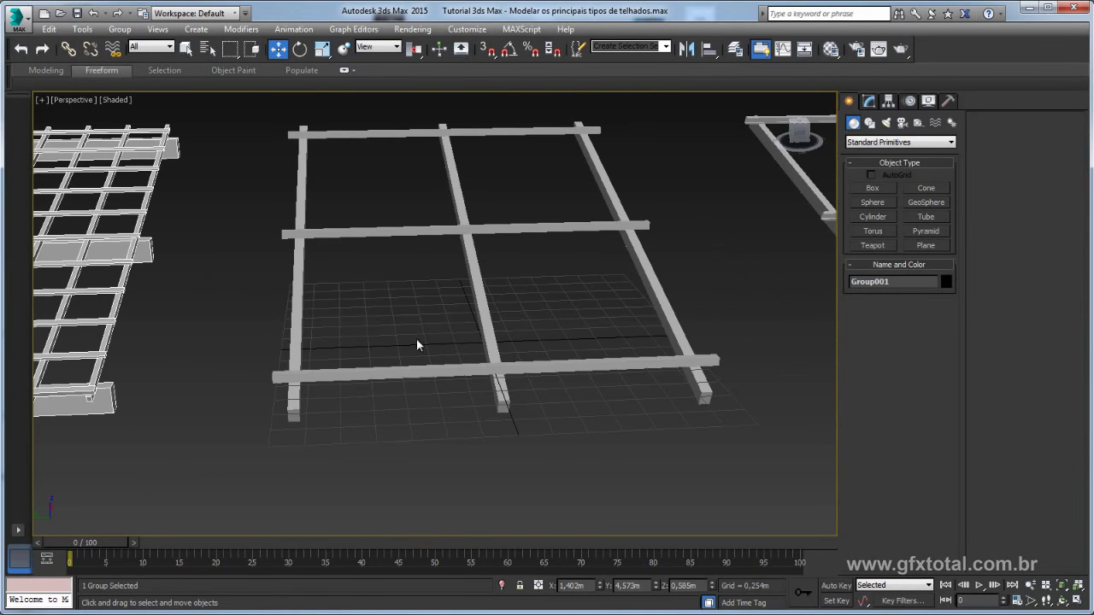
scroll(492, 379, up, 3)
ctrl+click(466, 364)
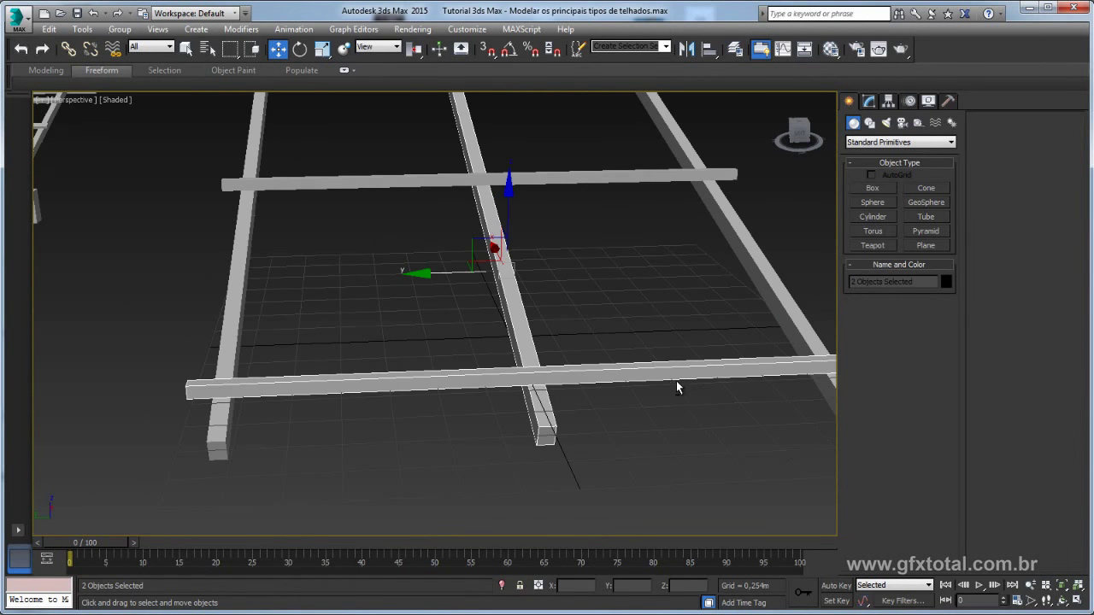
mouse_move(676, 380)
alt+middle_down()
mouse_move(608, 376)
mouse_move(738, 263)
alt+middle_up()
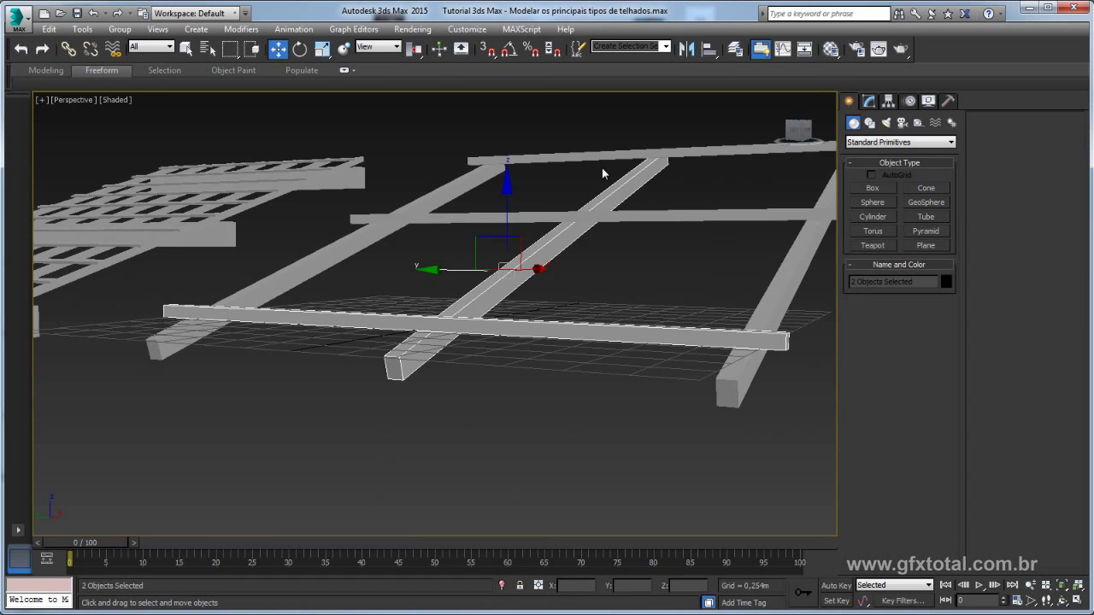
alt+middle_drag(593, 322, 618, 333)
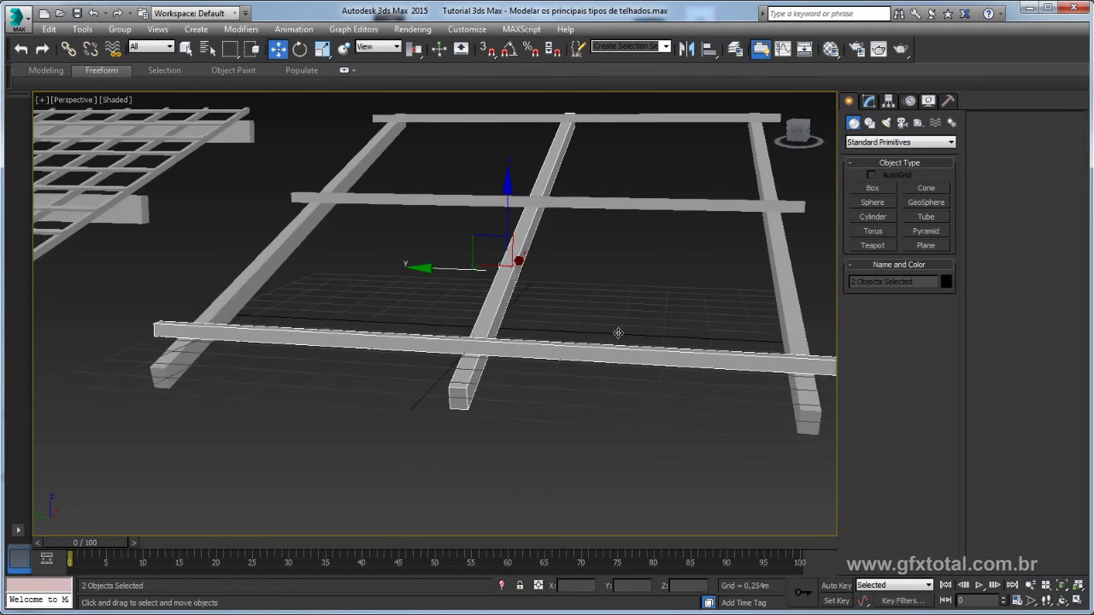
scroll(411, 349, down, 3)
scroll(411, 349, down, 2)
scroll(411, 354, down, 2)
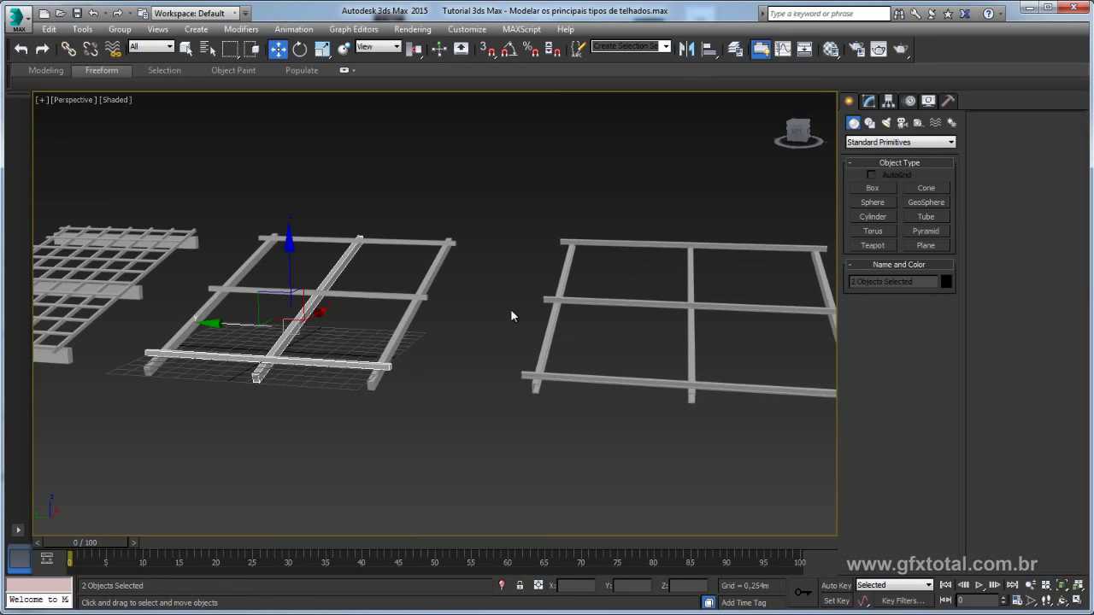
mouse_move(510, 310)
middle_down()
mouse_move(359, 300)
mouse_move(476, 322)
mouse_move(457, 312)
mouse_move(475, 337)
mouse_move(454, 337)
mouse_move(505, 317)
middle_up()
scroll(371, 308, up, 5)
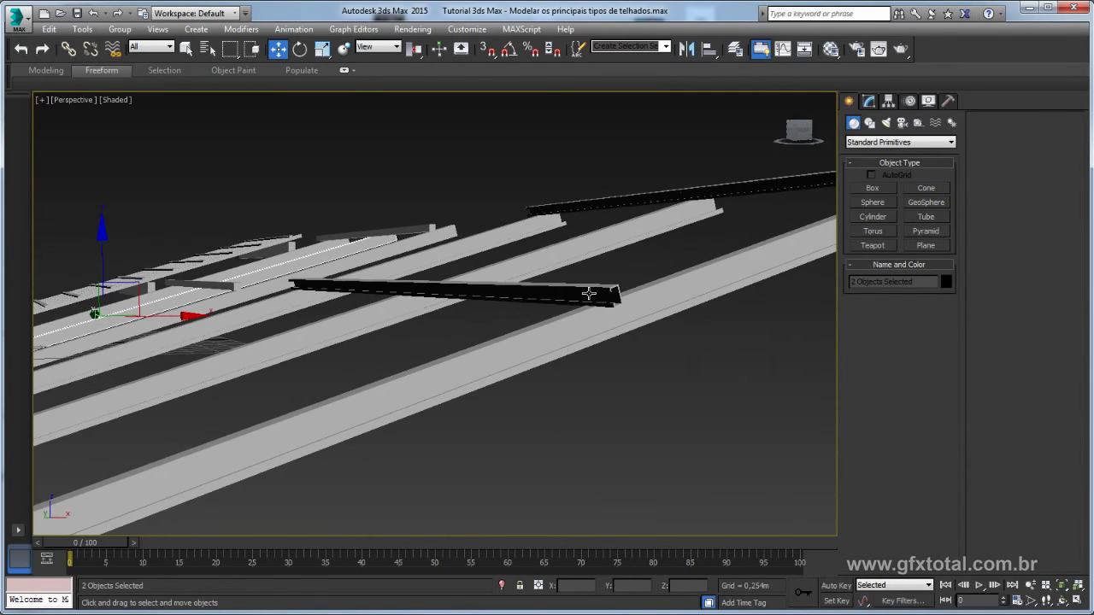
scroll(589, 293, up, 2)
scroll(599, 297, up, 2)
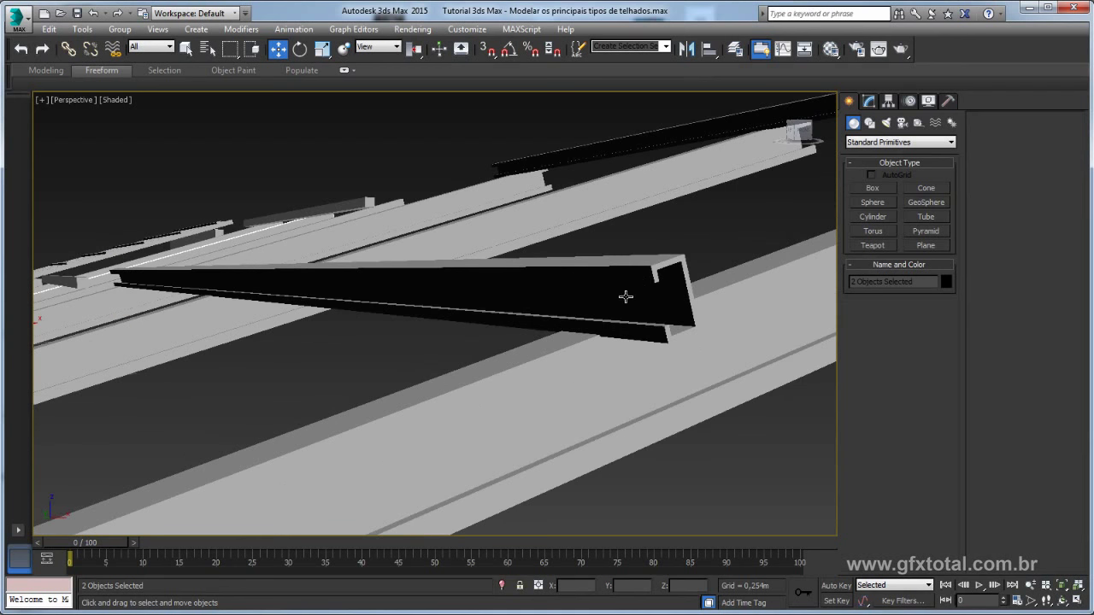
scroll(624, 301, down, 5)
scroll(615, 310, down, 2)
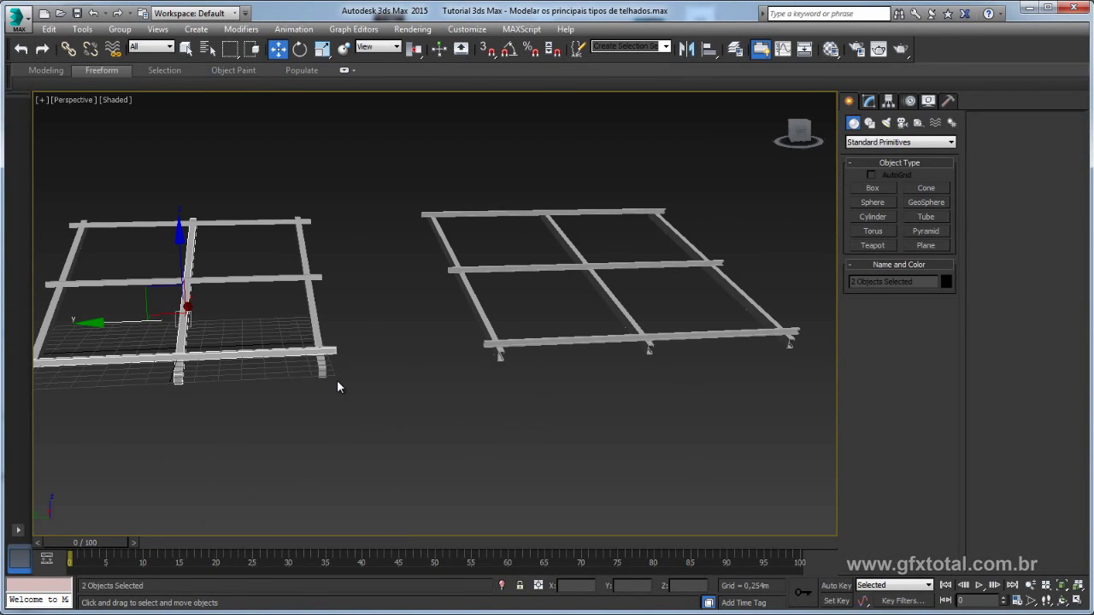
Frame all three beam grids and select the left, middle and right grids in turn
middle_drag(231, 310, 481, 313)
scroll(395, 345, down, 3)
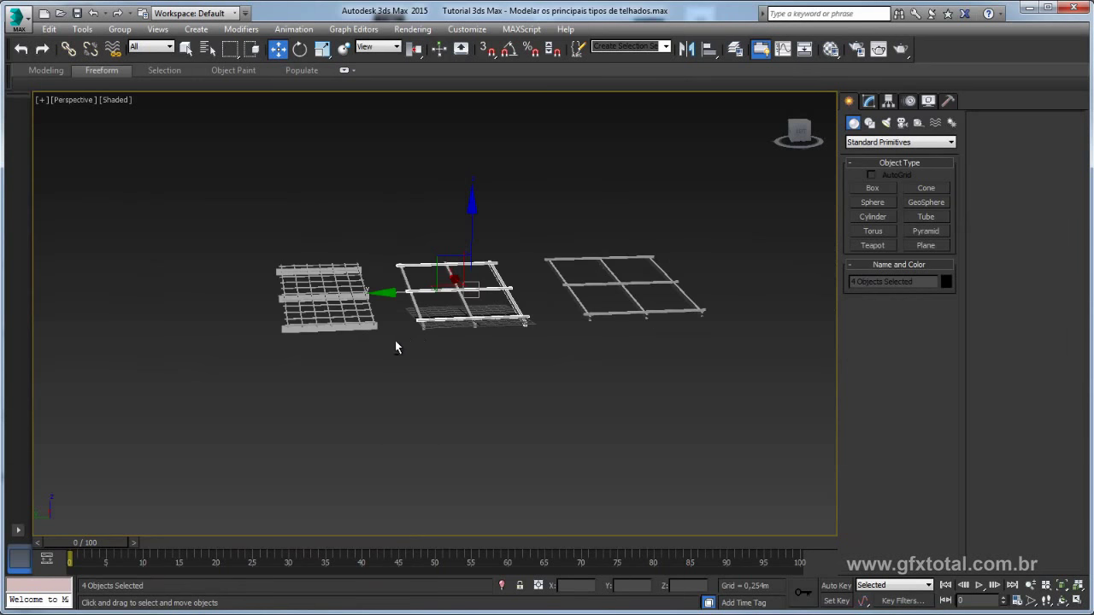
scroll(378, 339, up, 1)
drag(372, 331, 214, 197)
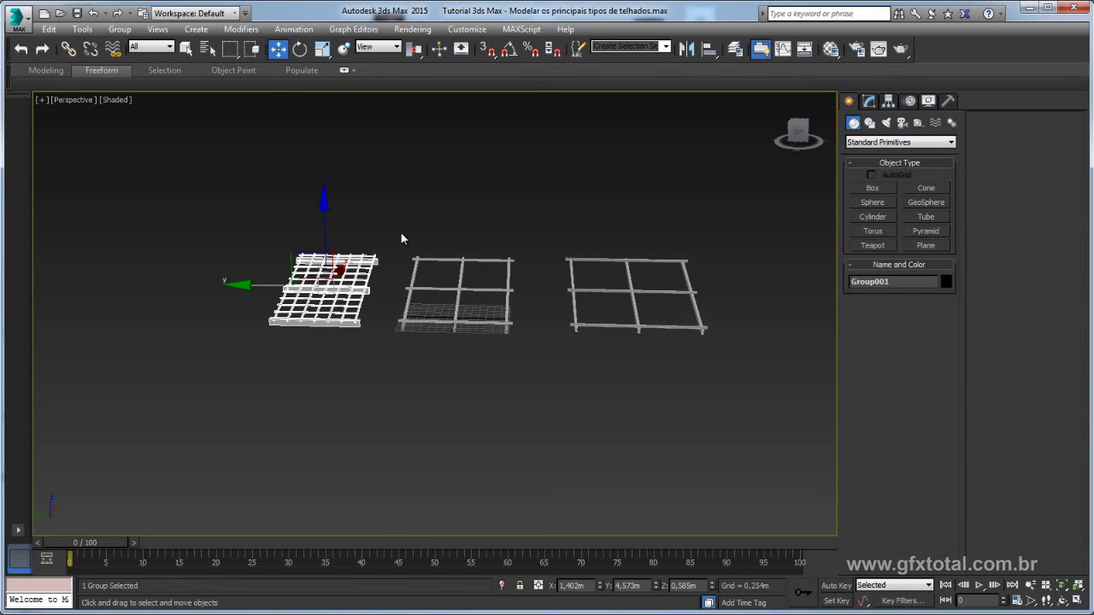
drag(401, 238, 531, 358)
mouse_move(530, 358)
alt+middle_down()
mouse_move(518, 350)
mouse_move(549, 360)
mouse_move(526, 352)
mouse_move(630, 249)
alt+middle_up()
scroll(564, 373, up, 2)
click(630, 249)
mouse_move(821, 375)
middle_down()
mouse_move(715, 398)
mouse_move(358, 418)
mouse_move(596, 403)
mouse_move(547, 354)
middle_up()
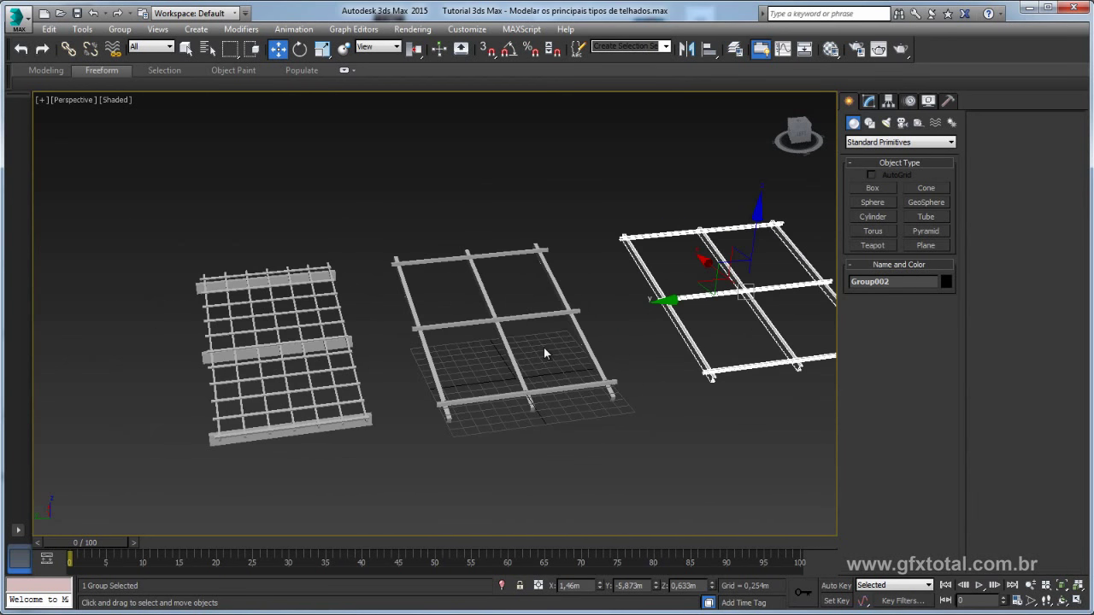
click(263, 348)
mouse_move(302, 408)
middle_down()
mouse_move(301, 381)
mouse_move(341, 349)
middle_up()
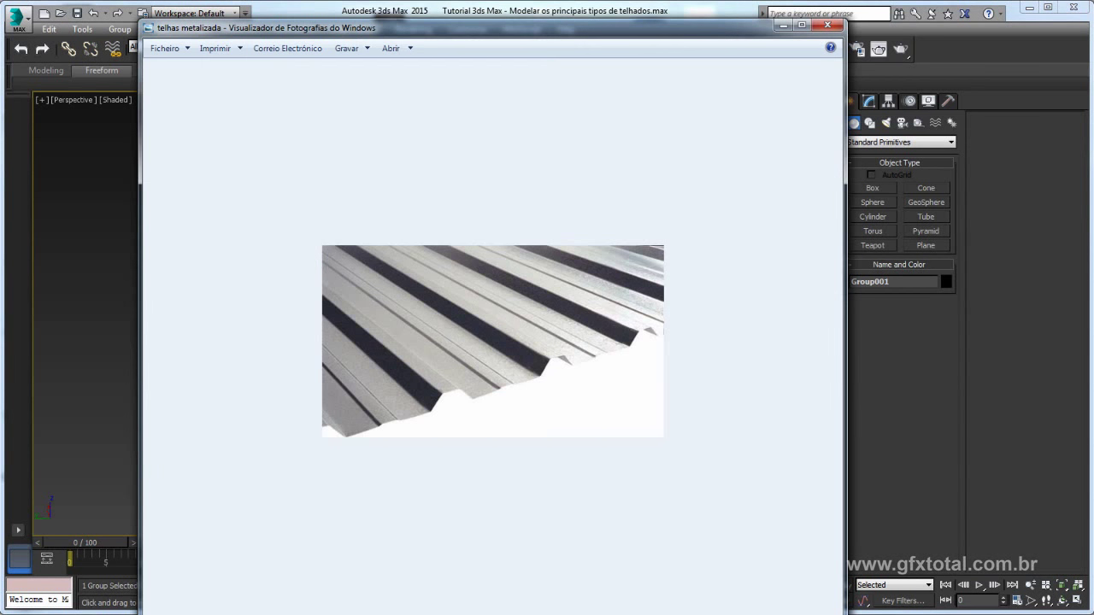
Show the 'telha colonial' clay tile photo, then minimize Photo Viewer
key(Right)
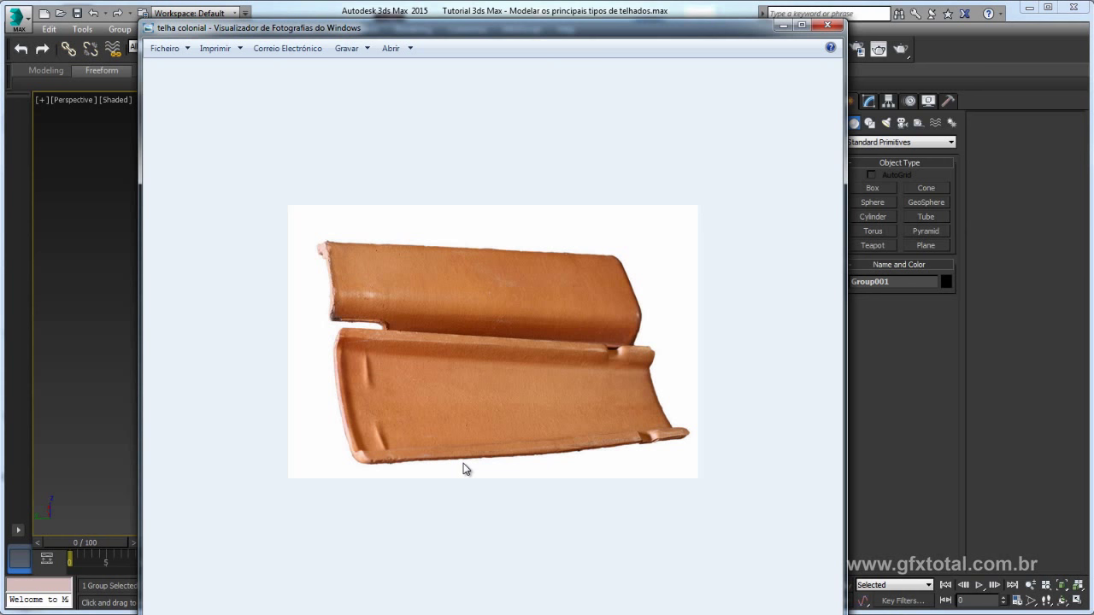
click(780, 26)
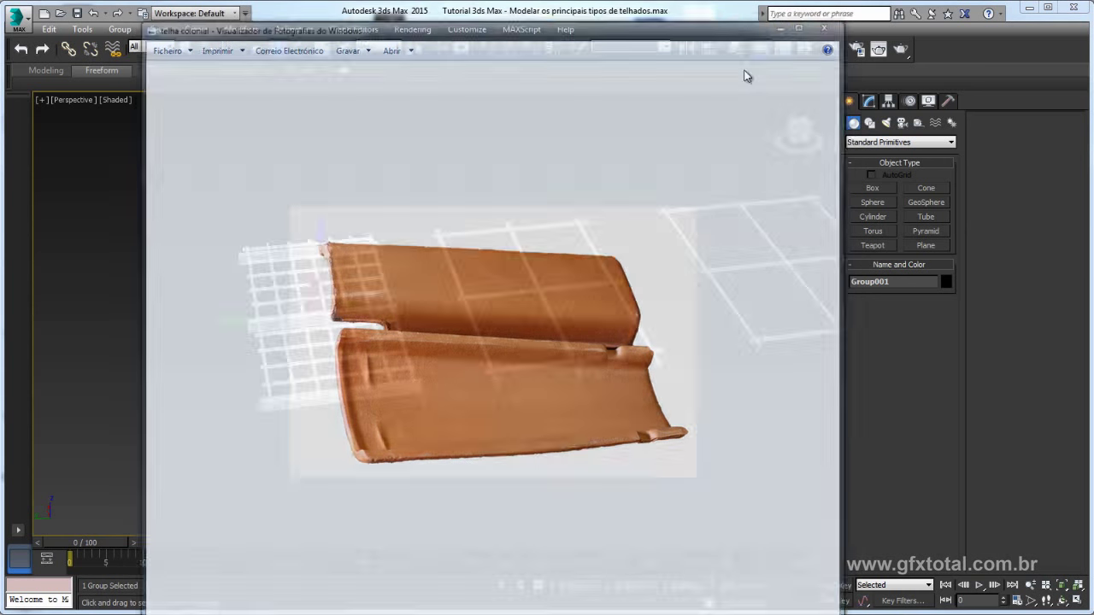
scroll(613, 370, down, 5)
Draw a small box, Box034, in front of the roof frames and minimize Photo Viewer
click(873, 188)
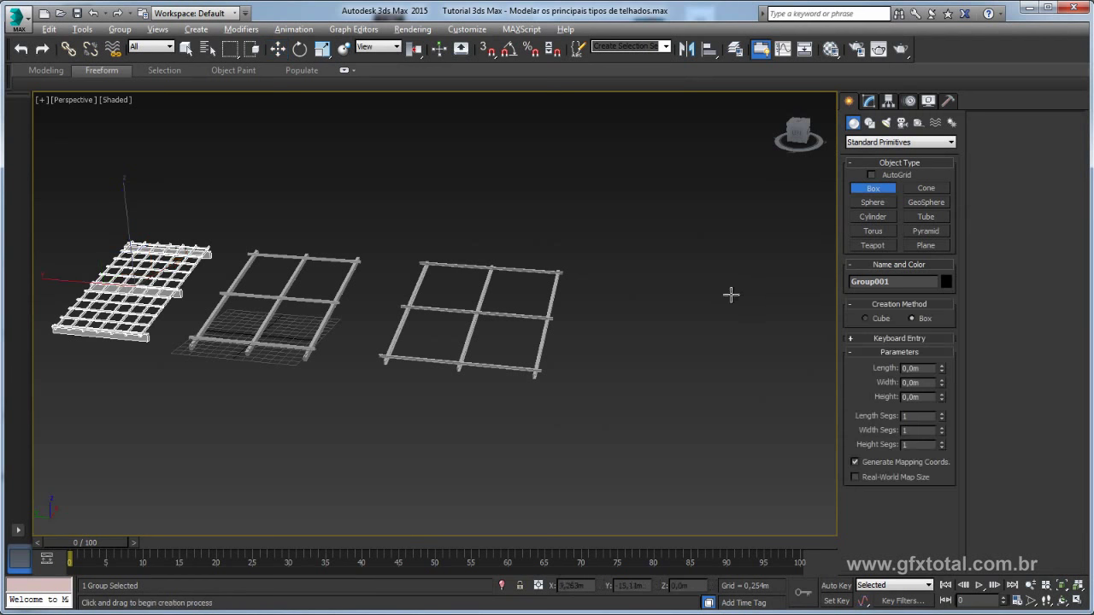
mouse_move(732, 293)
middle_down()
mouse_move(710, 247)
mouse_move(567, 420)
middle_up()
drag(334, 437, 445, 445)
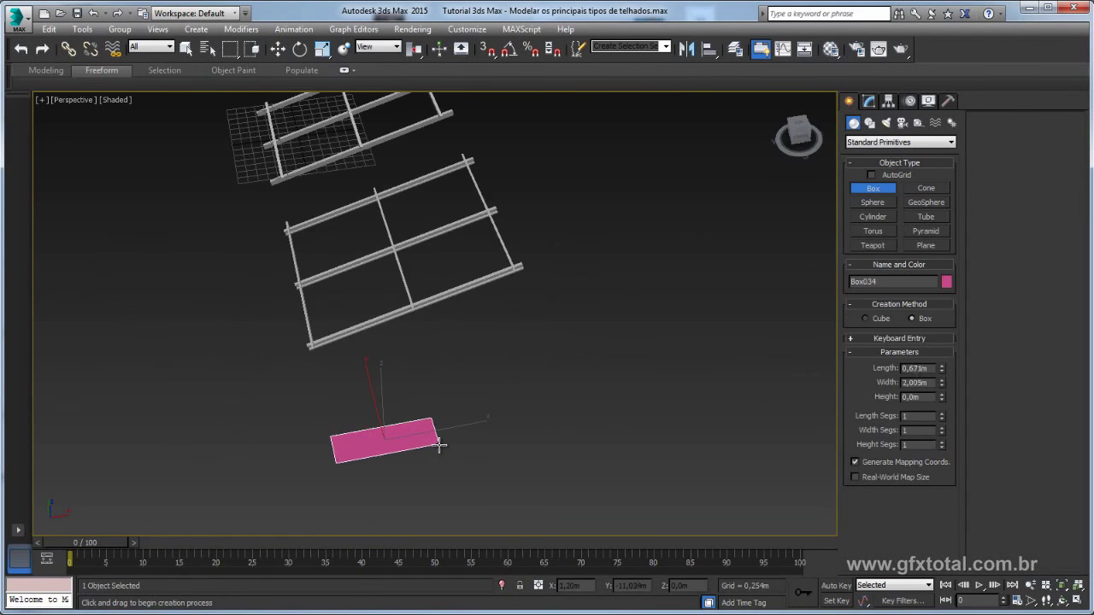
click(447, 428)
key(w)
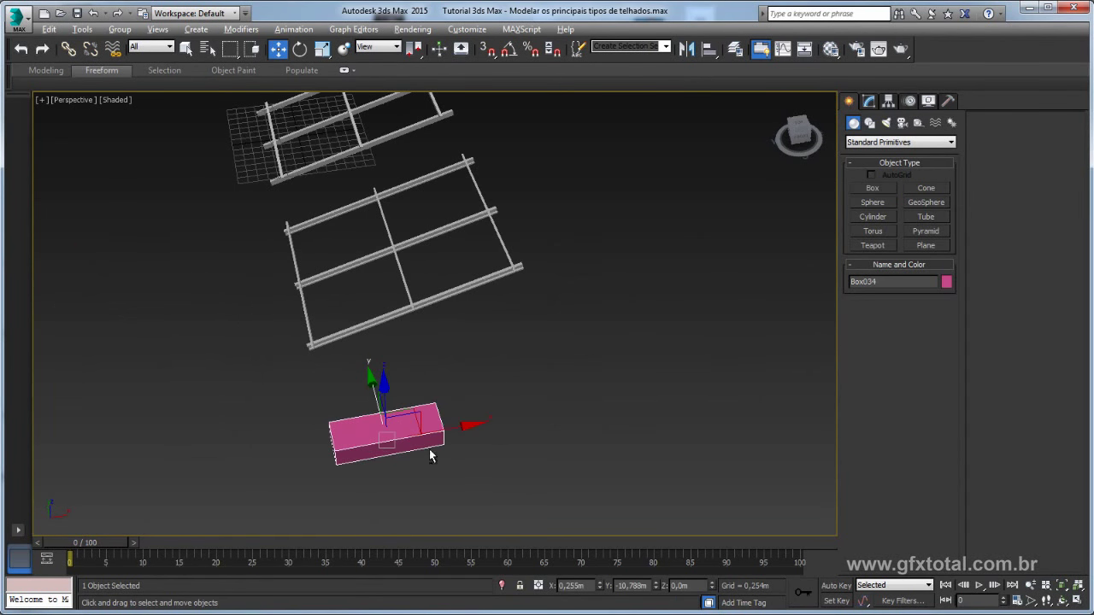
alt+middle_drag(429, 454, 530, 384)
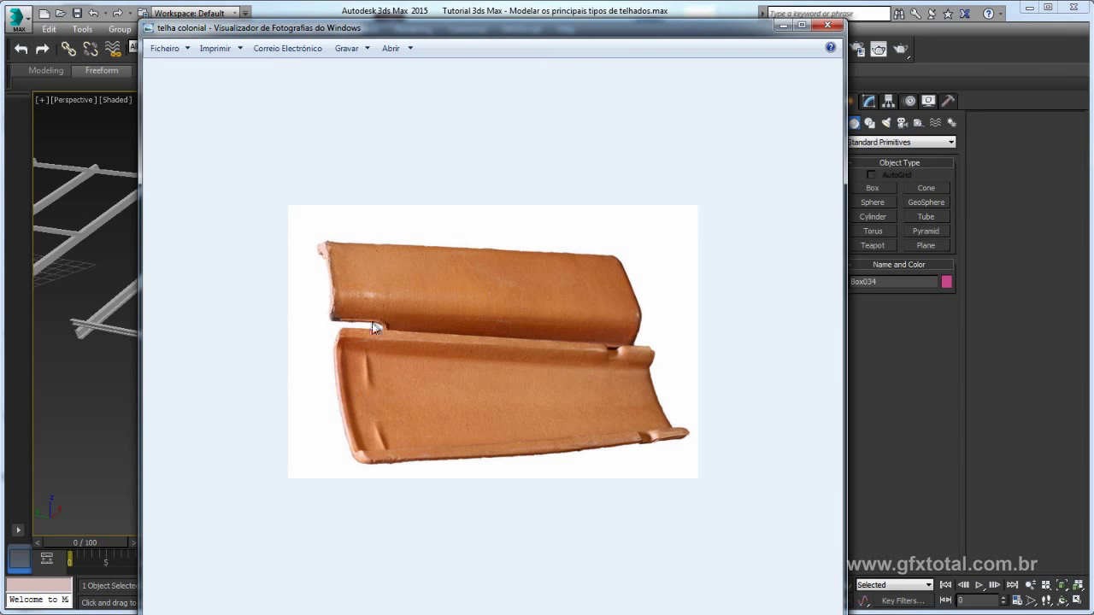
click(782, 25)
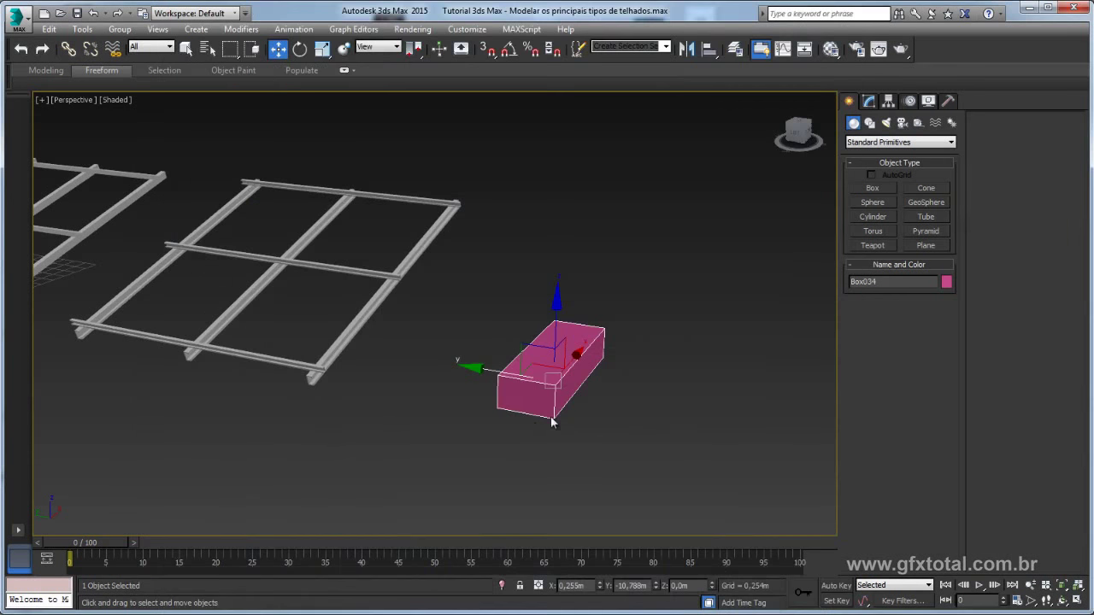
Convert the box to an Editable Poly and delete its front face
right_click(554, 387)
mouse_move(584, 513)
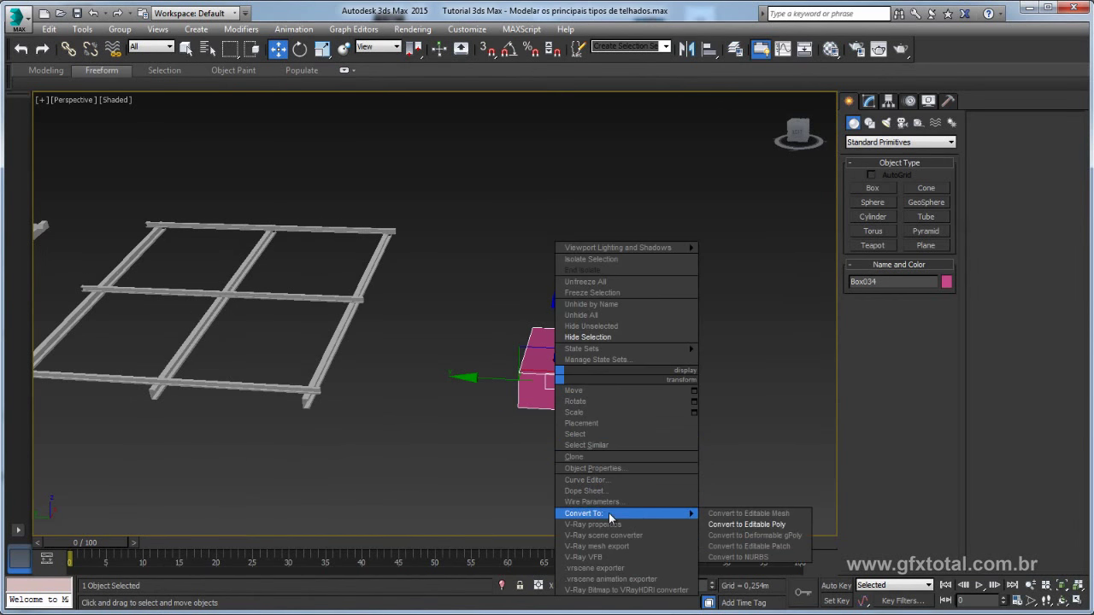
click(752, 523)
click(913, 293)
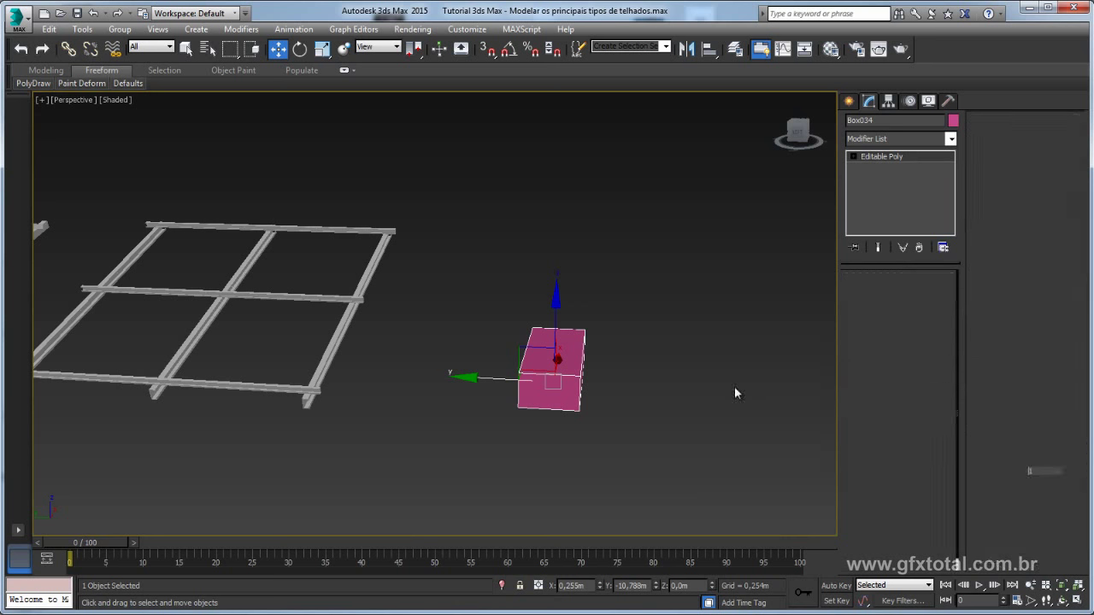
alt+middle_drag(734, 386, 605, 377)
click(545, 368)
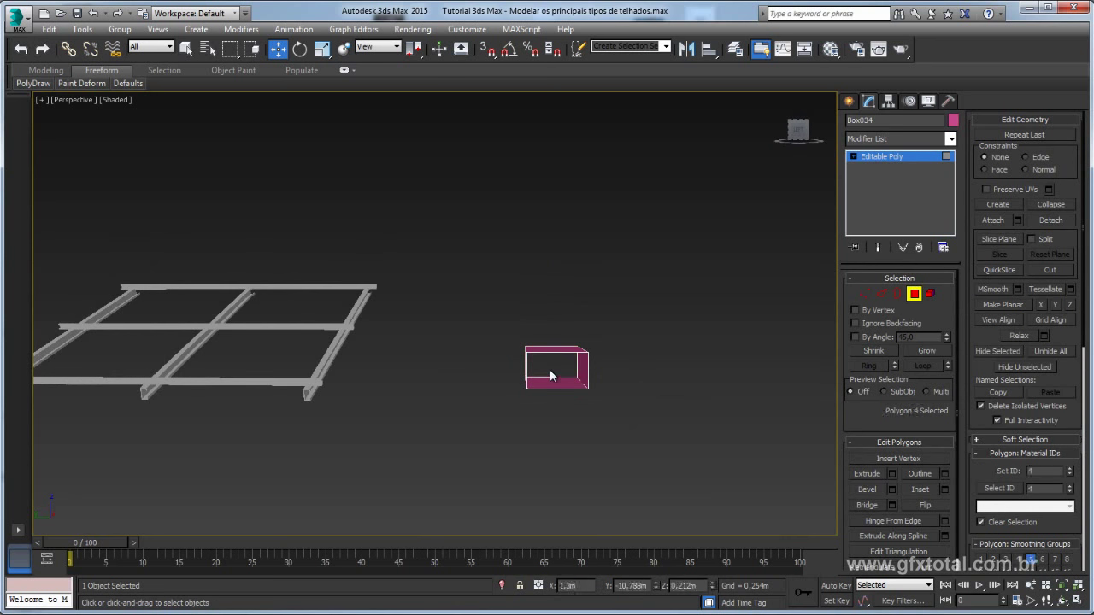
key(Delete)
mouse_move(619, 372)
alt+middle_down()
mouse_move(603, 374)
mouse_move(581, 408)
alt+middle_up()
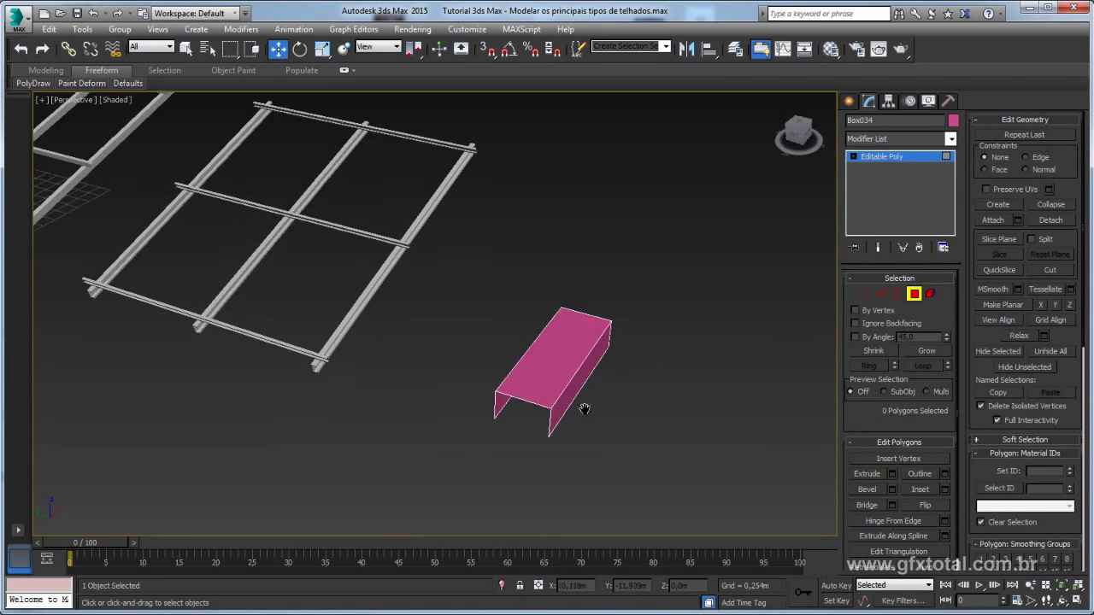
scroll(579, 364, up, 3)
Chamfer the two top long edges by about 0,104m with 4 segments
click(881, 293)
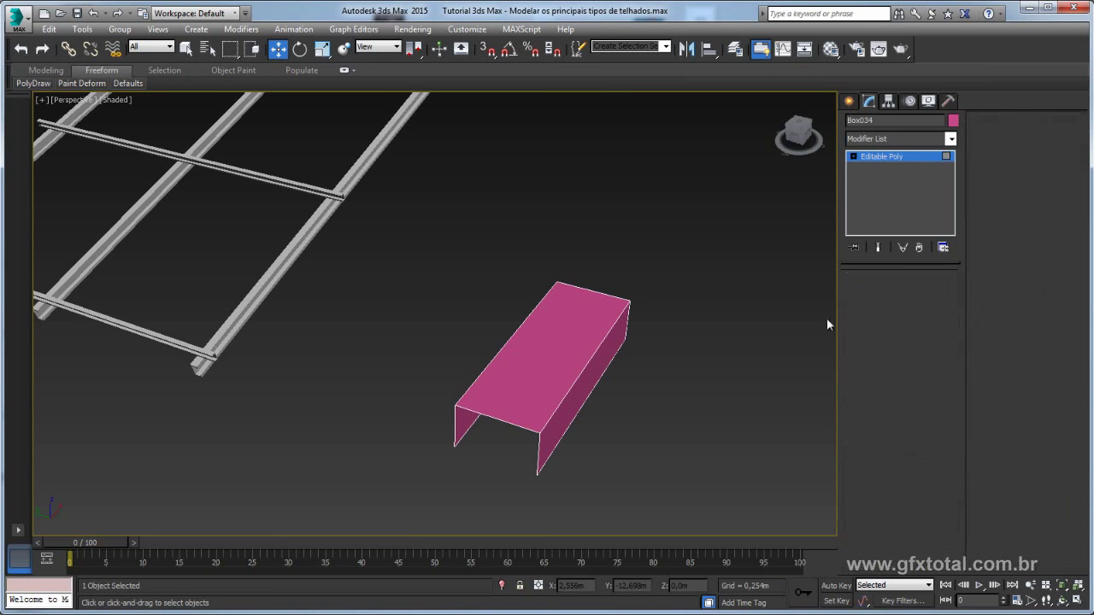
click(578, 377)
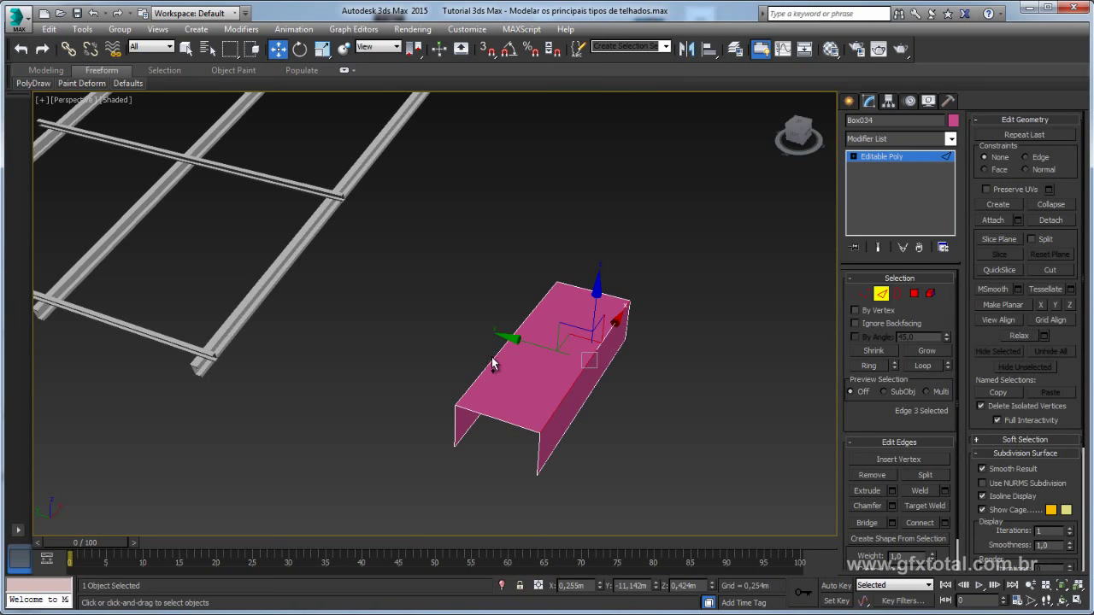
ctrl+click(490, 363)
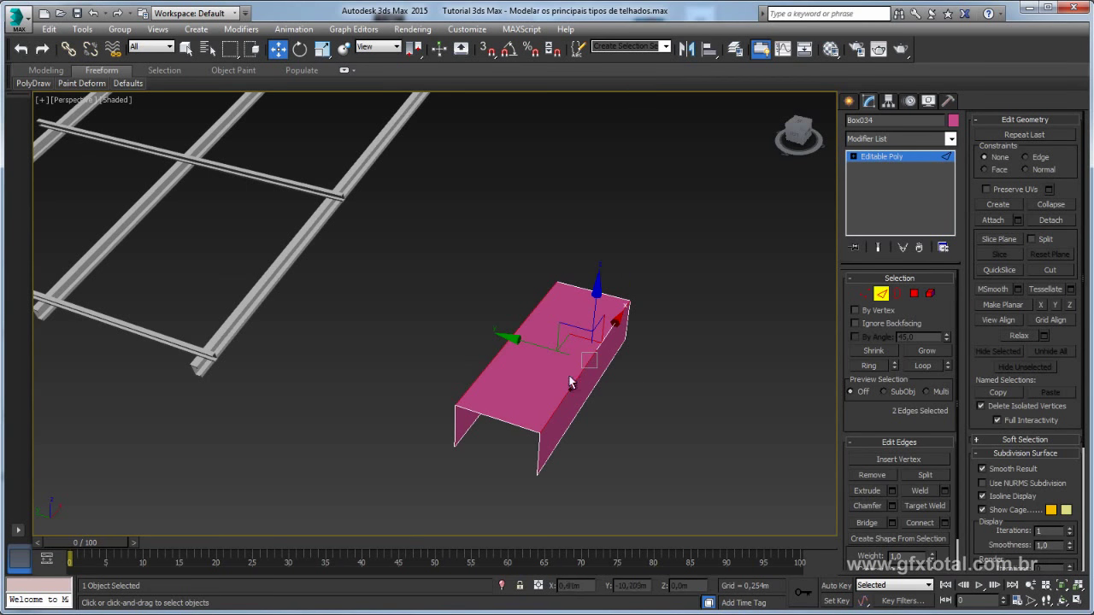
click(891, 505)
drag(446, 323, 445, 312)
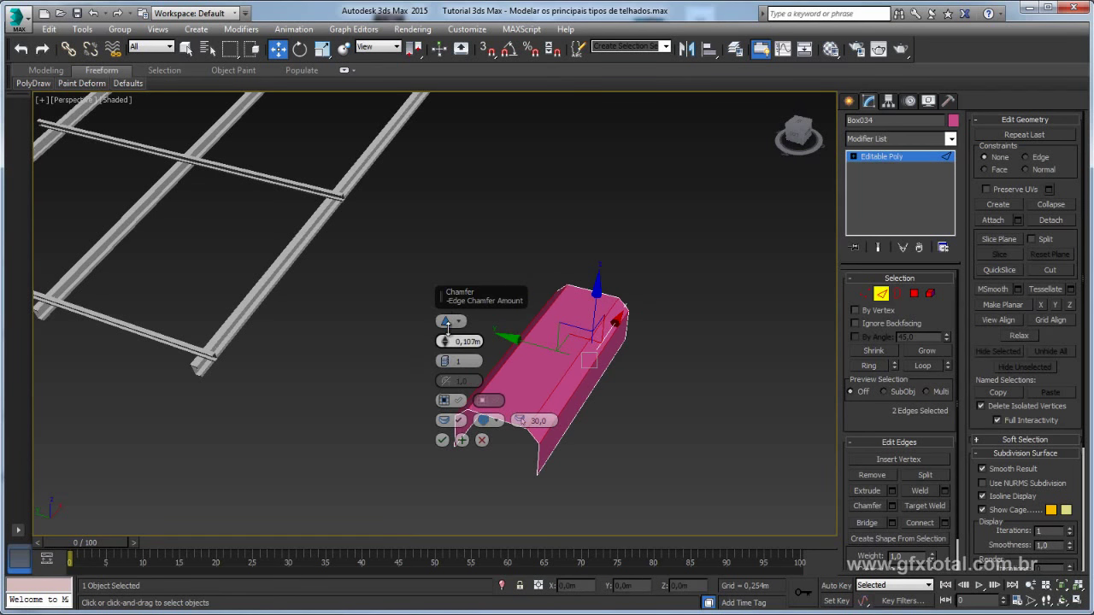
drag(444, 360, 444, 352)
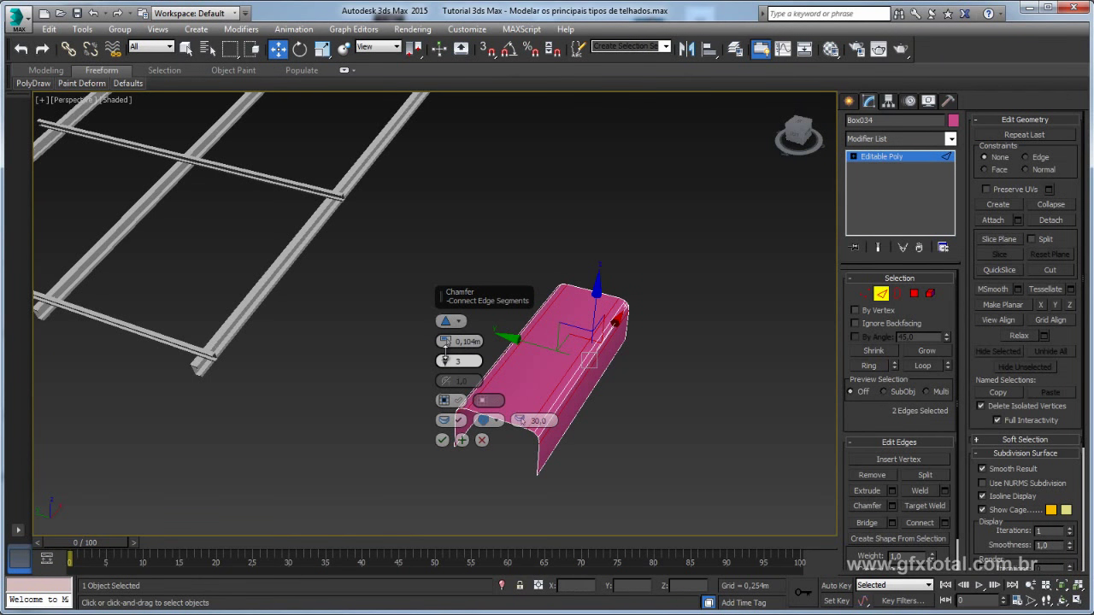
click(442, 439)
alt+middle_drag(641, 358, 722, 312)
click(722, 312)
alt+middle_drag(624, 363, 605, 340)
scroll(603, 360, up, 3)
scroll(605, 332, up, 3)
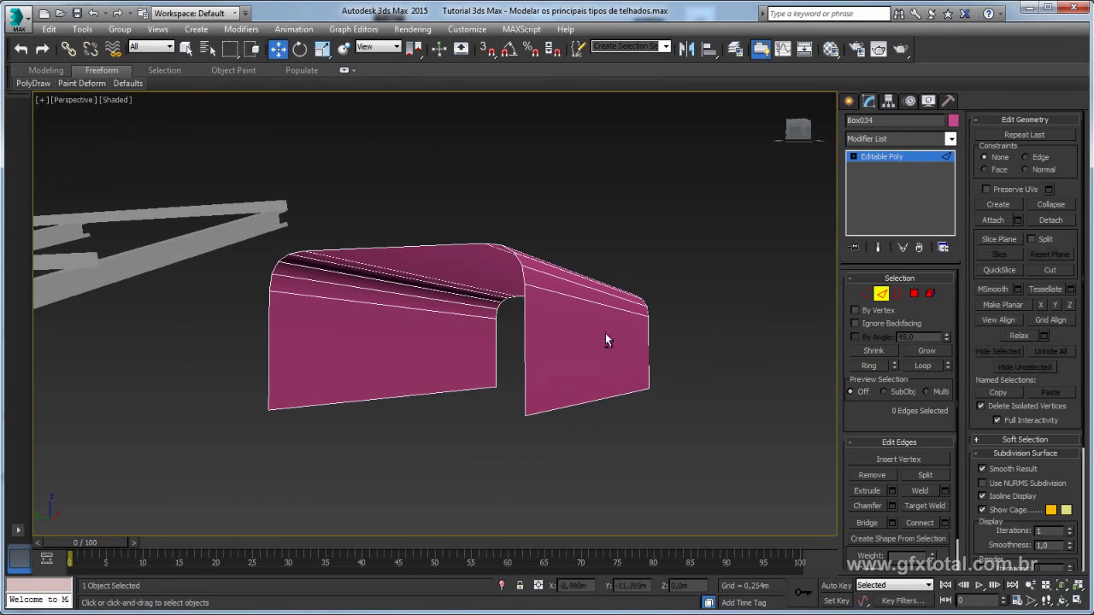
Raise both bottom edges along Z, then open the colonial tile reference photo
click(571, 404)
ctrl+click(423, 398)
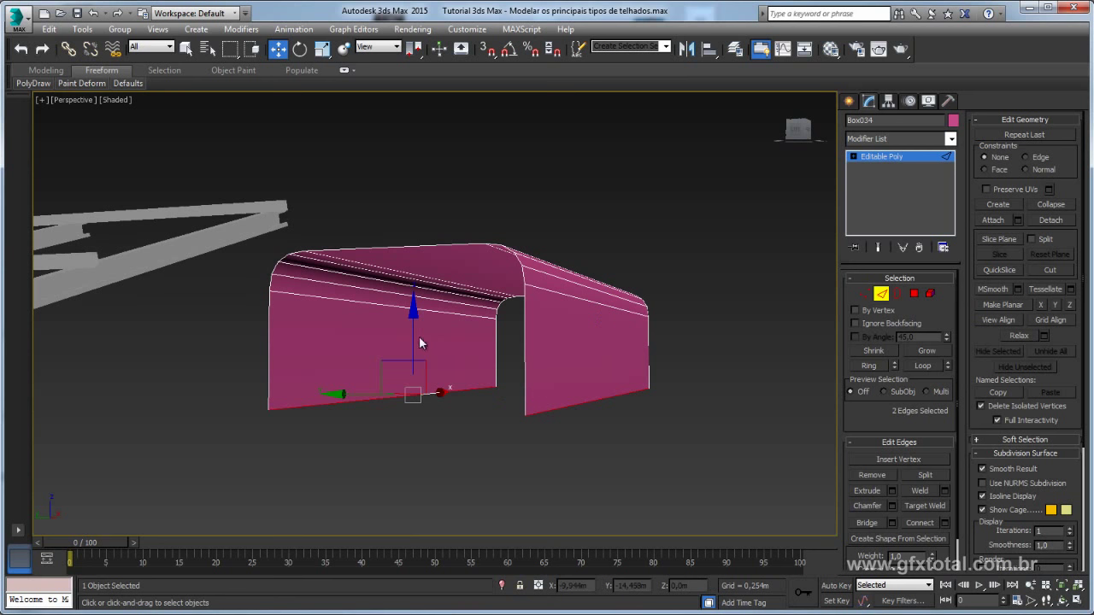
drag(415, 346, 414, 306)
scroll(479, 337, down, 3)
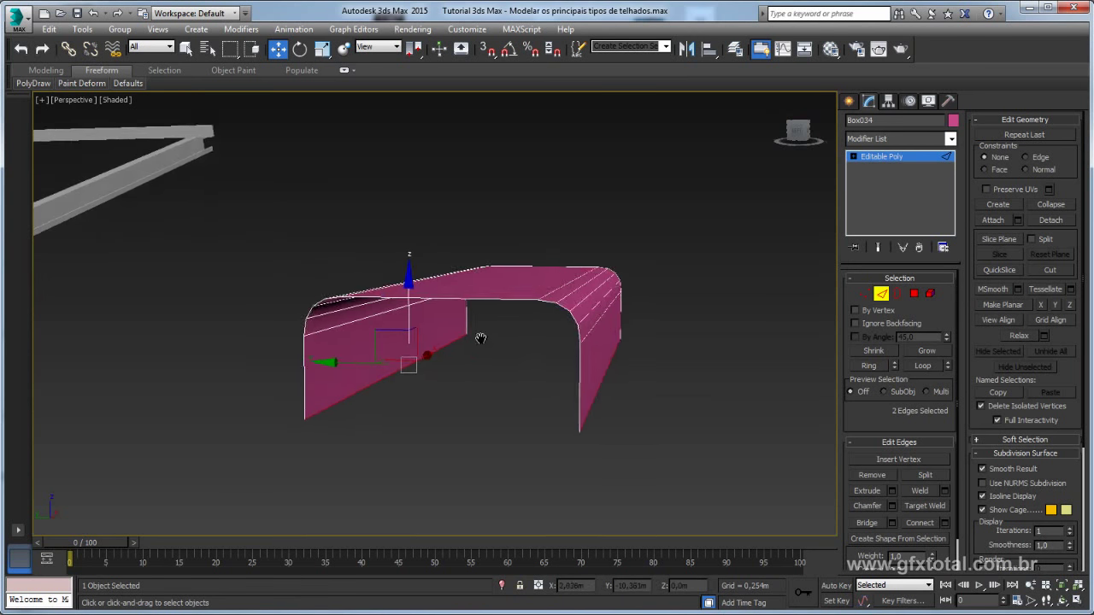
scroll(507, 333, down, 5)
middle_drag(508, 332, 539, 344)
scroll(554, 353, up, 5)
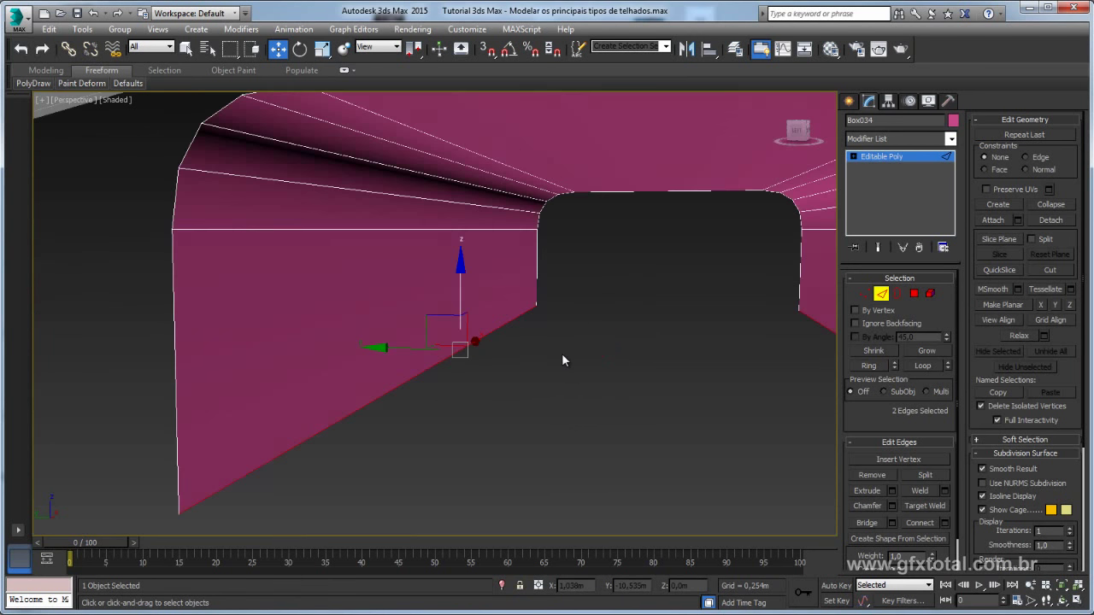
scroll(561, 352, down, 4)
click(618, 586)
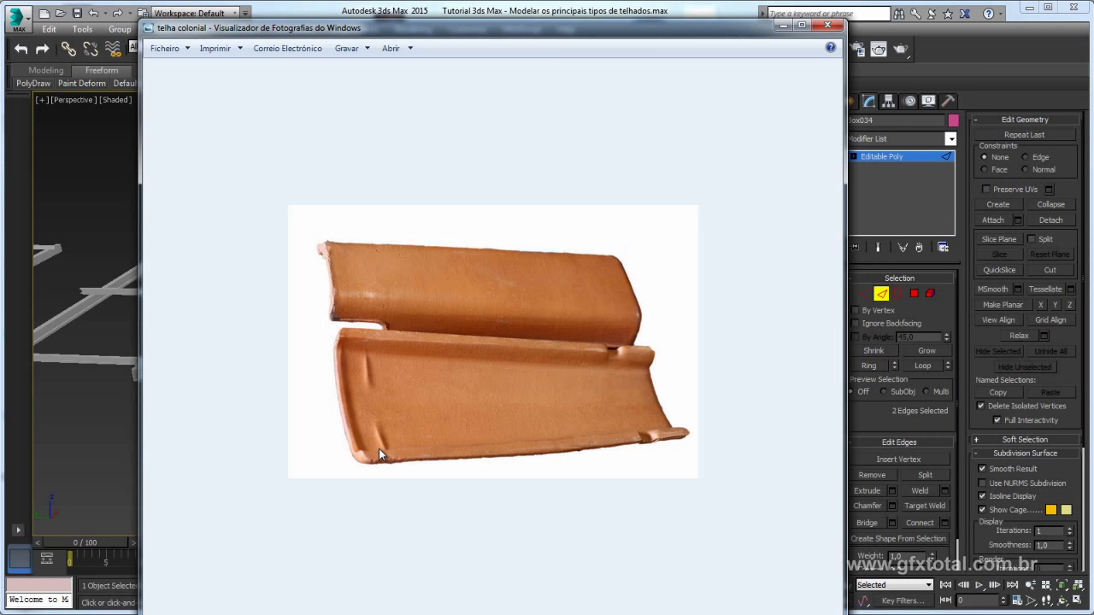
click(781, 28)
alt+middle_drag(564, 333, 632, 355)
Leave Edge mode and add a Shell modifier to the pink channel
scroll(631, 355, up, 3)
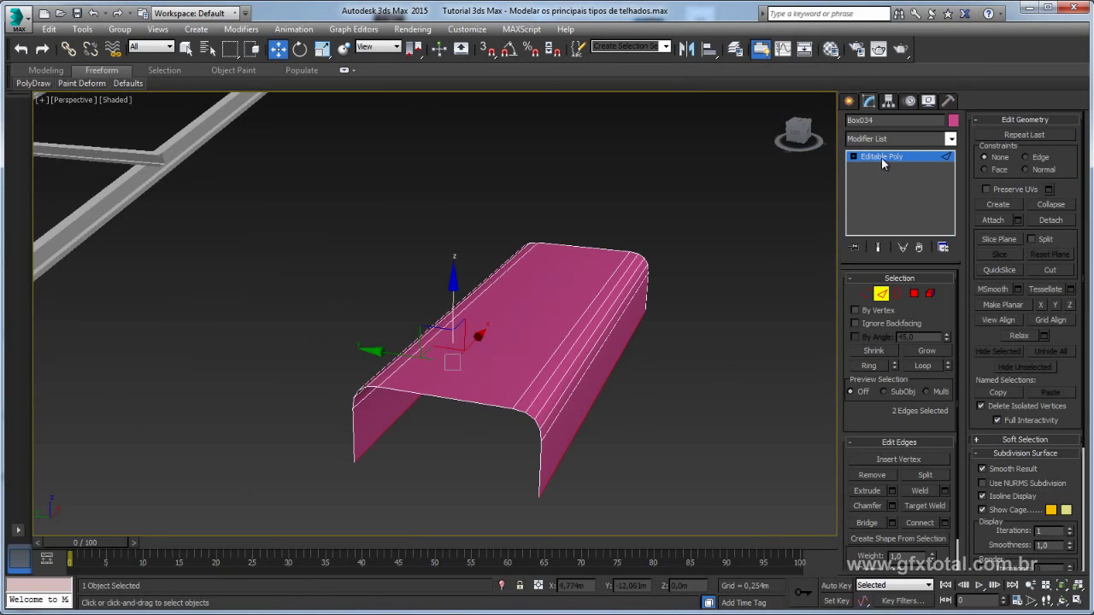
click(881, 156)
alt+middle_drag(630, 300, 617, 296)
scroll(617, 296, up, 2)
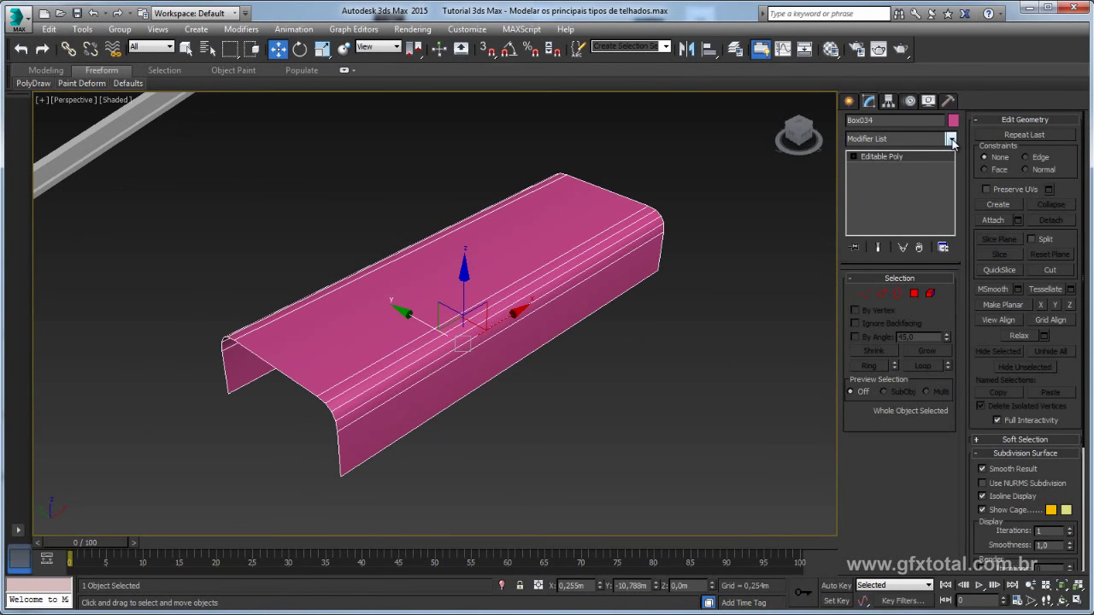
click(950, 138)
scroll(901, 342, down, 5)
scroll(901, 358, down, 5)
scroll(901, 389, down, 3)
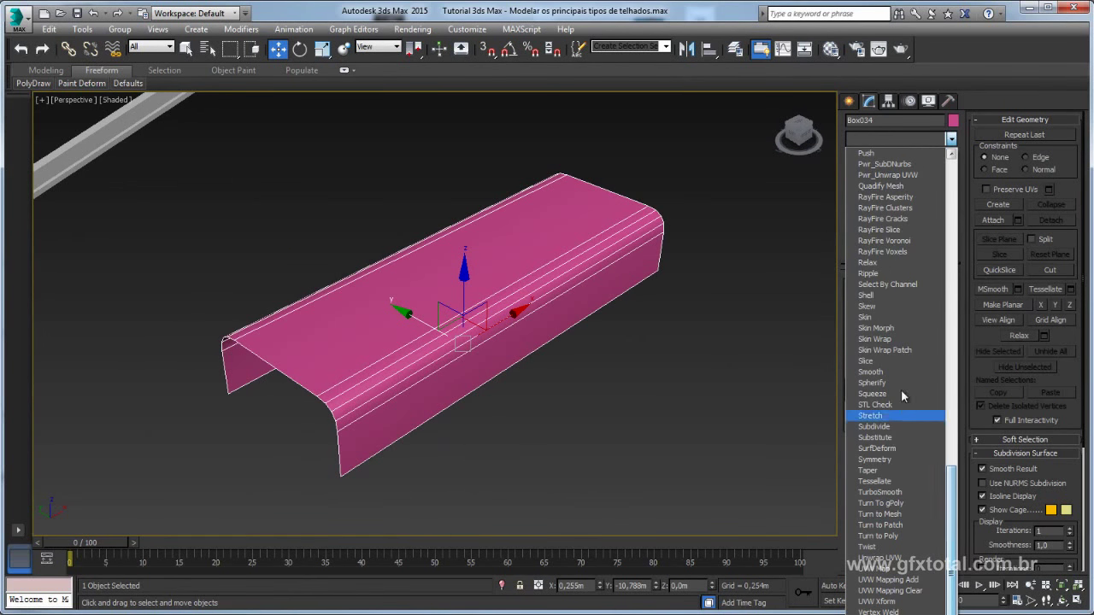
click(880, 294)
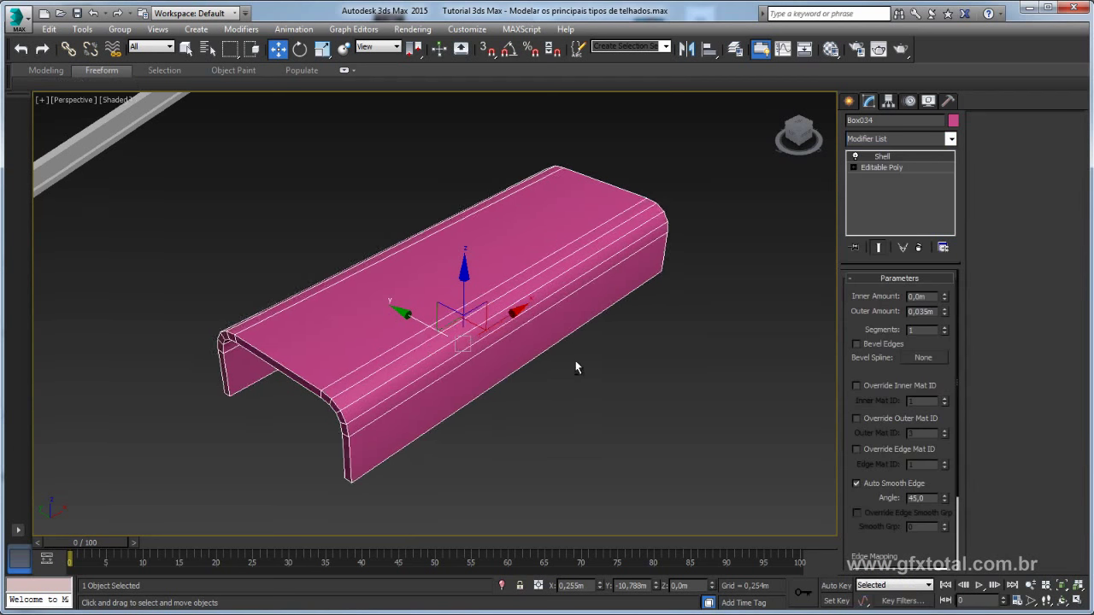
alt+middle_drag(576, 367, 836, 326)
Set the Shell Inner Amount to 0 and Outer Amount to about 0,022m
mouse_move(944, 314)
mouse_down()
mouse_move(956, 177)
mouse_move(943, 296)
mouse_move(910, 303)
mouse_up()
right_click(945, 312)
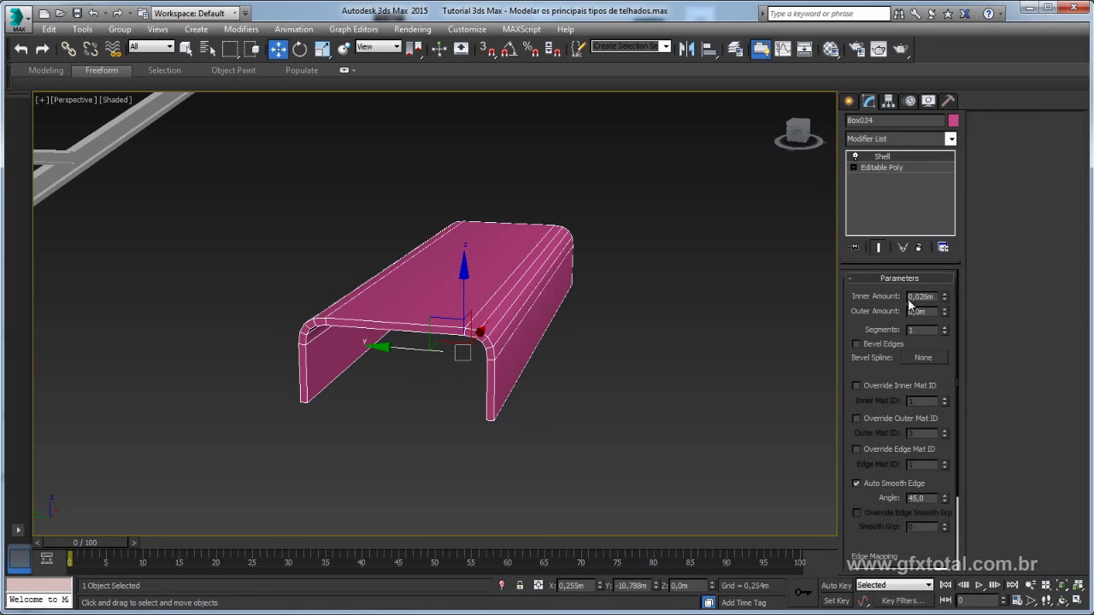
right_click(943, 298)
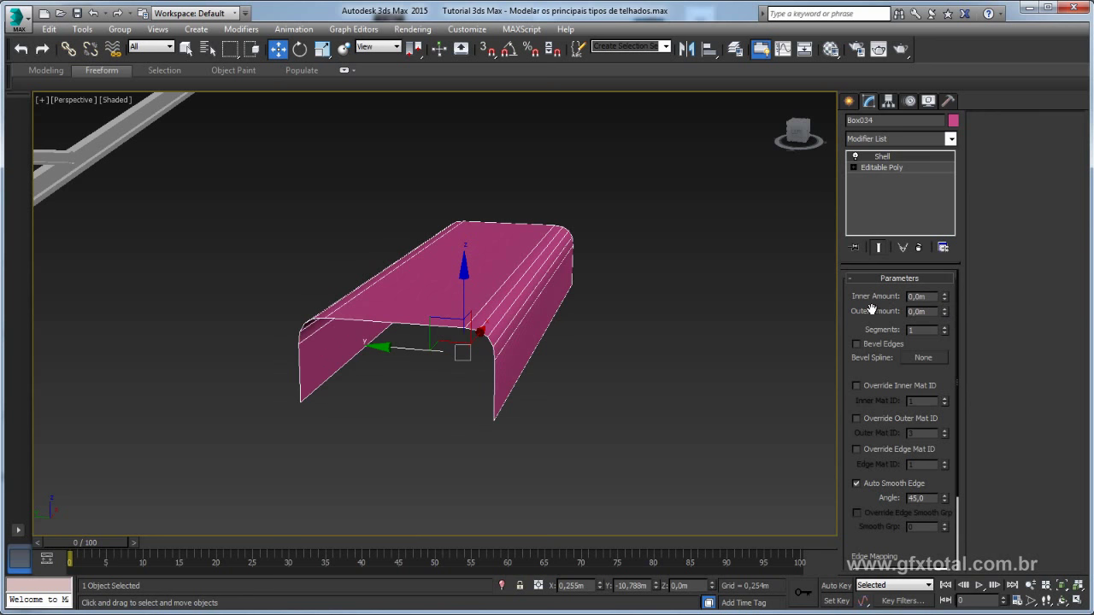
drag(944, 312, 691, 308)
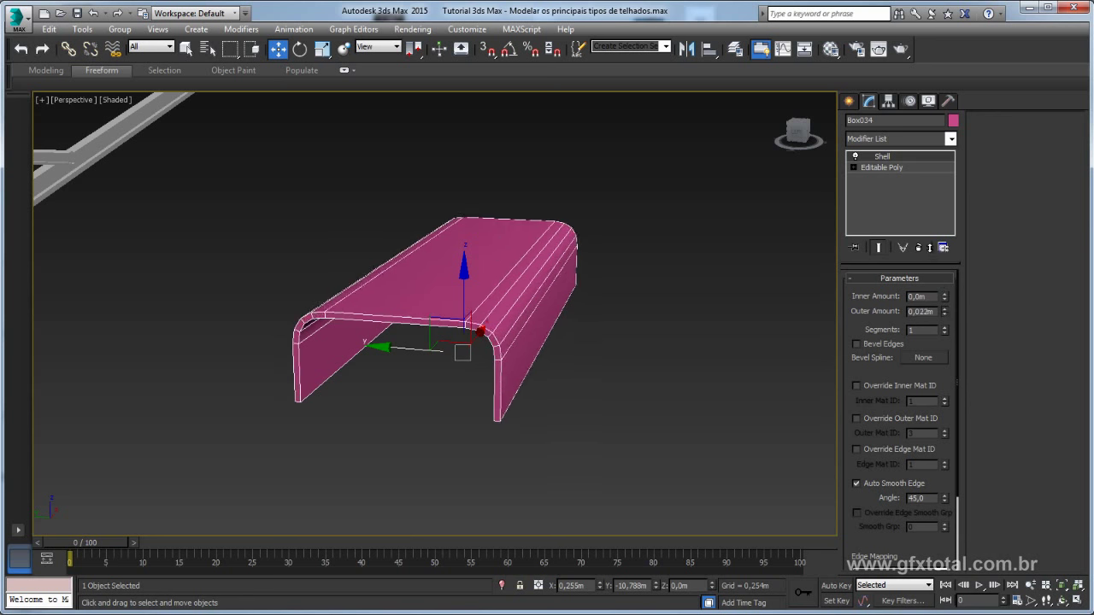
Collapse Box034 and its shell into a single Editable Poly from the quad menu
mouse_move(692, 307)
alt+middle_down()
mouse_move(567, 350)
mouse_move(579, 317)
alt+middle_up()
right_click(539, 267)
mouse_move(564, 401)
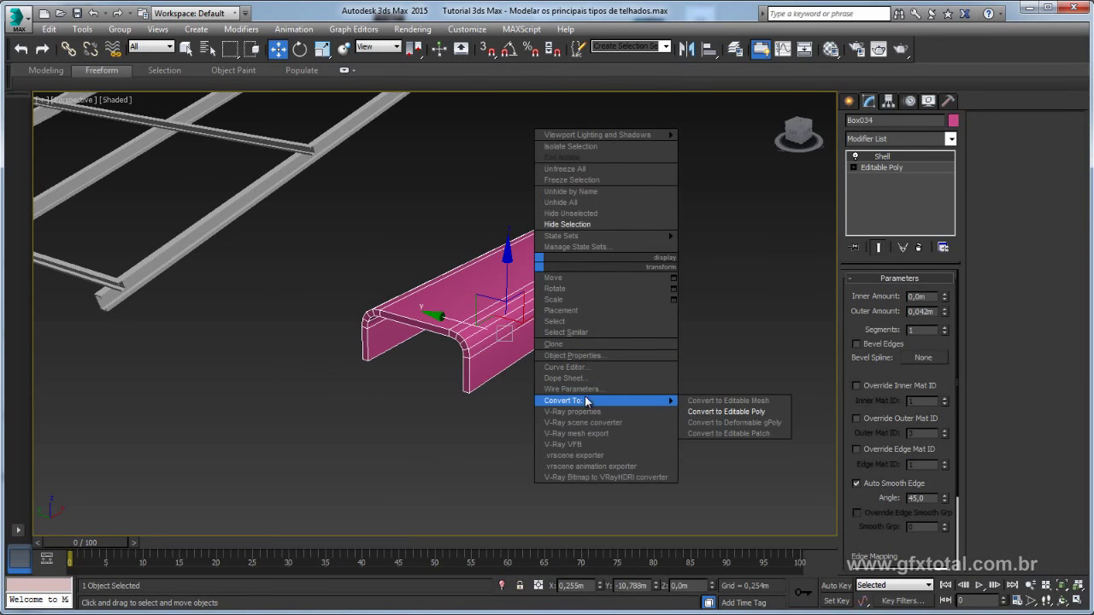
click(728, 414)
mouse_move(593, 392)
alt+middle_down()
mouse_move(444, 432)
mouse_move(433, 362)
mouse_move(632, 384)
alt+middle_up()
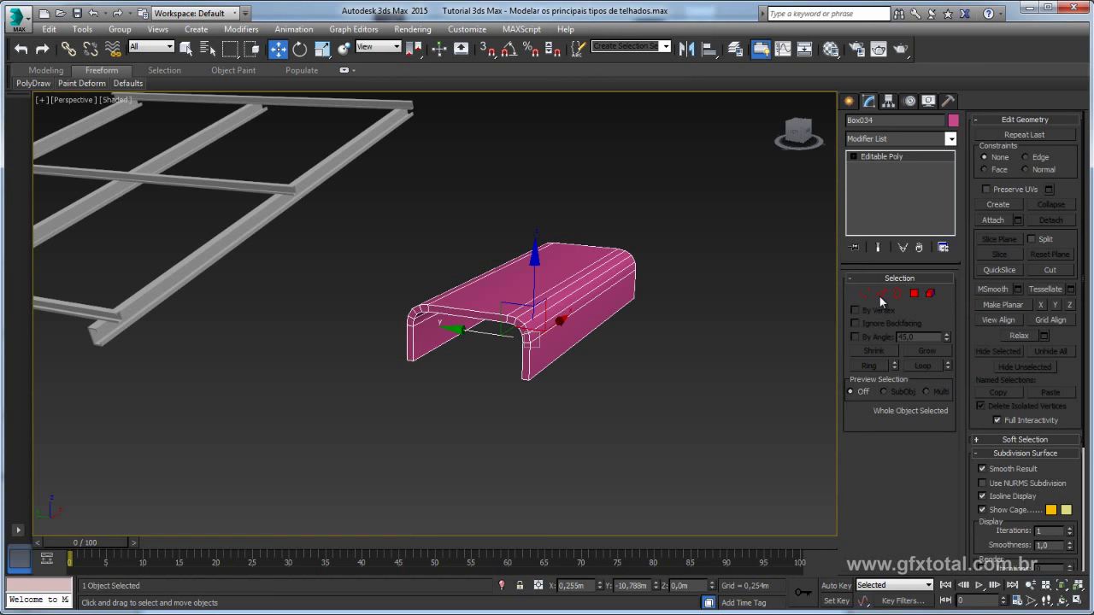
Connect the selected tile edges with a new edge loop, checking the reference photo
click(881, 293)
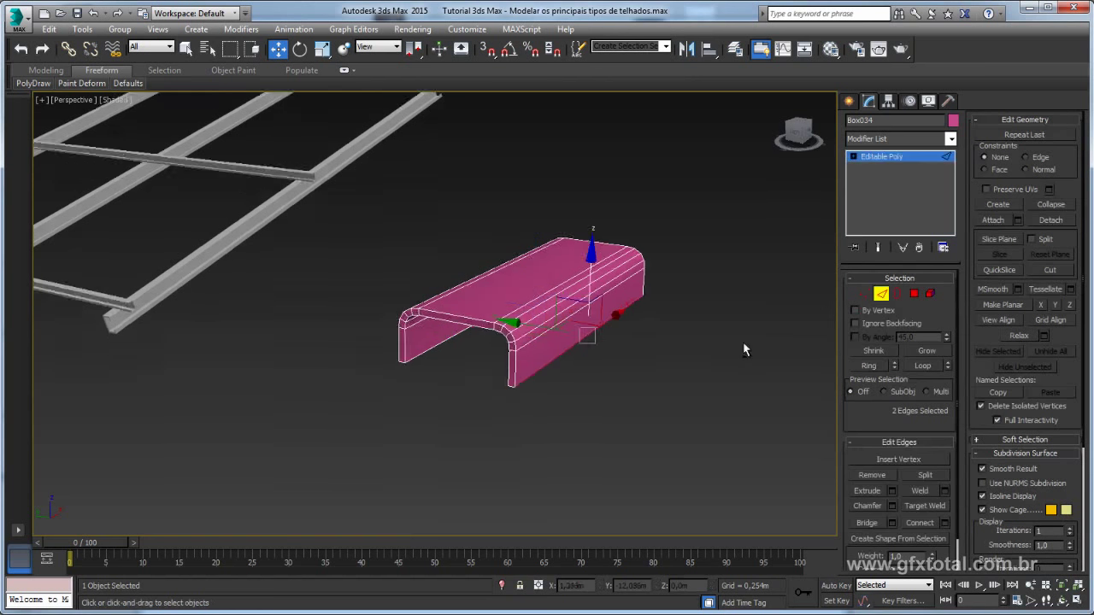
mouse_move(744, 349)
alt+middle_down()
mouse_move(578, 455)
mouse_move(479, 145)
alt+middle_up()
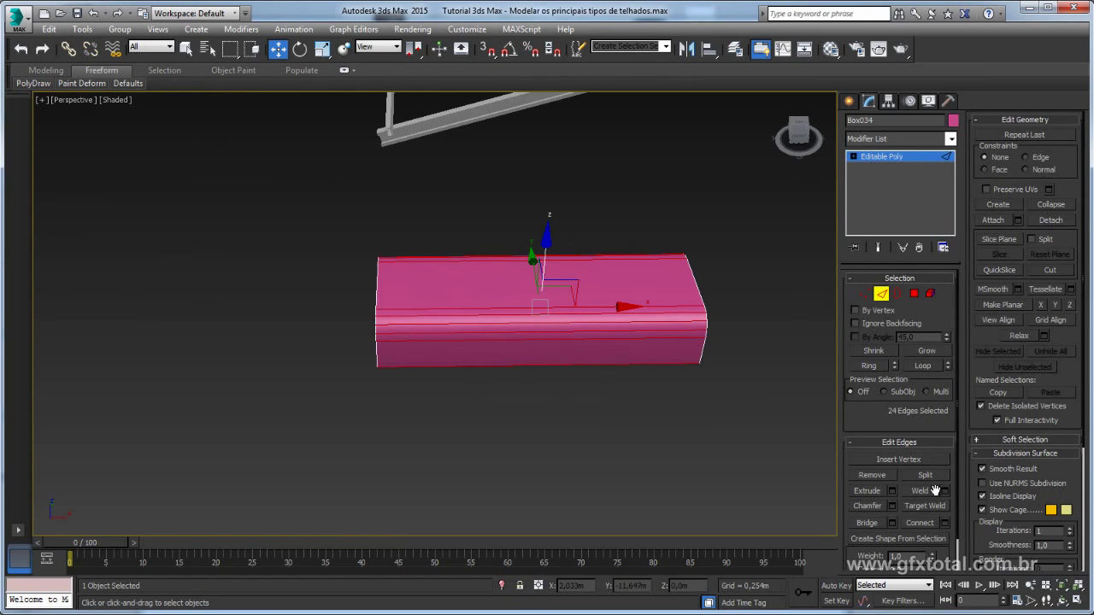
click(919, 522)
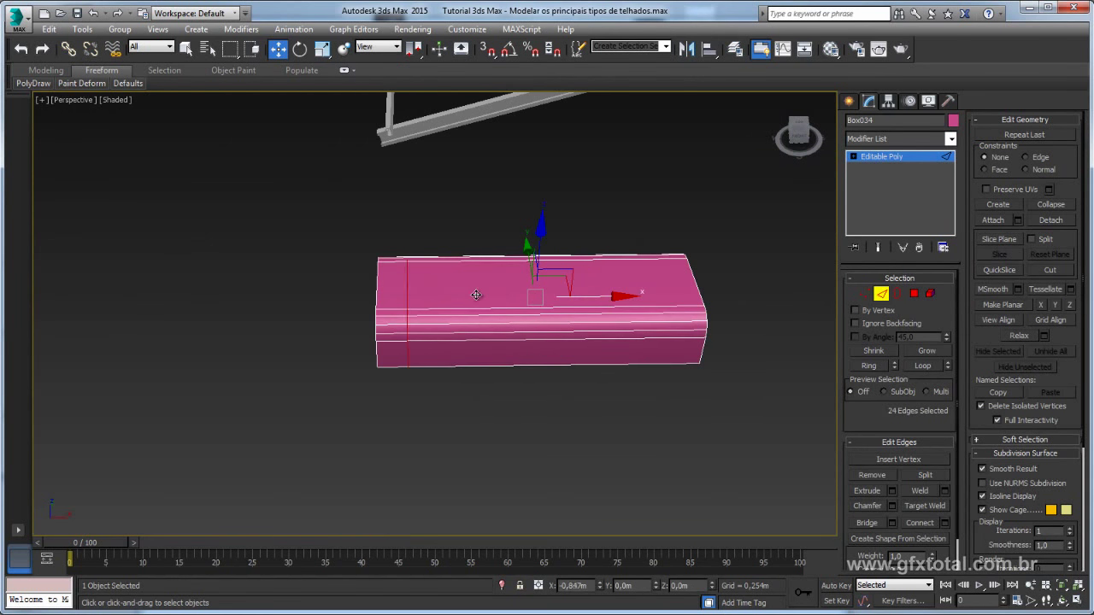
mouse_move(476, 295)
alt+middle_down()
mouse_move(464, 366)
mouse_move(411, 299)
mouse_move(432, 337)
alt+middle_up()
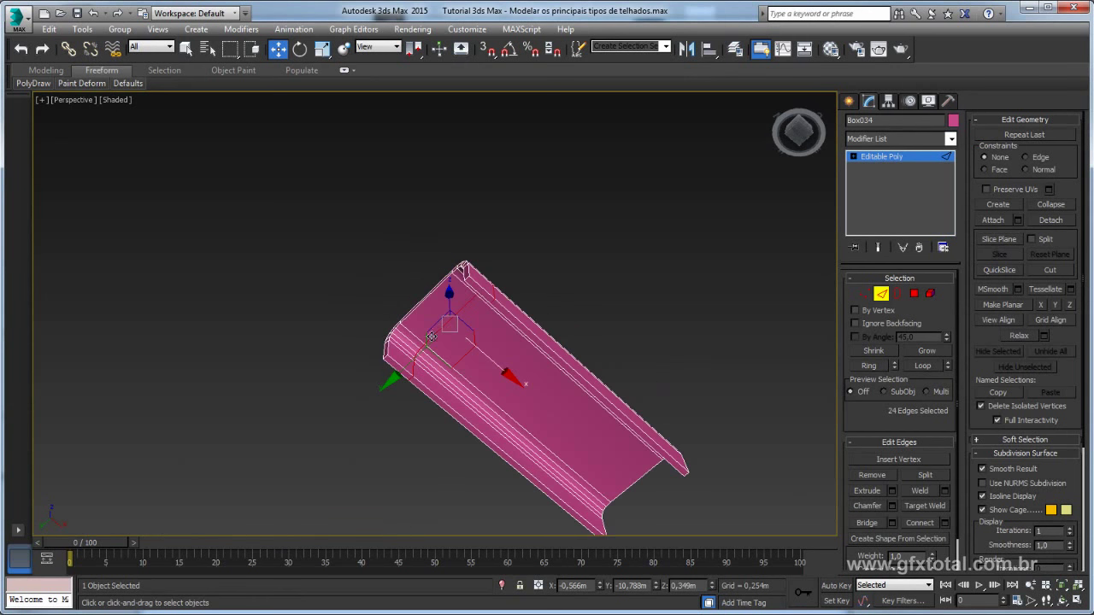
key(alt+Tab)
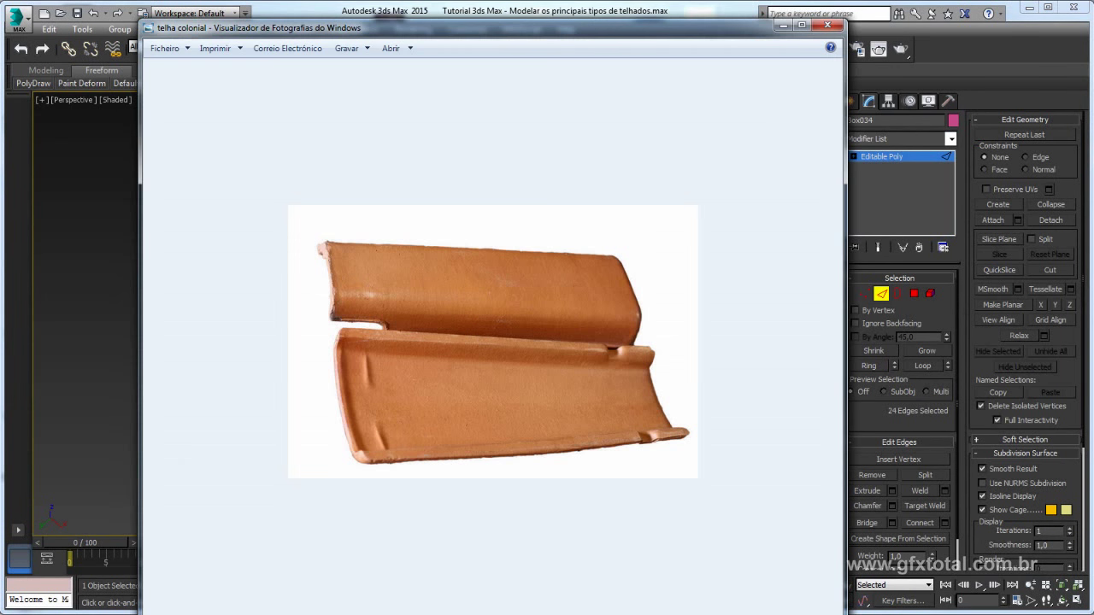
key(alt+Tab)
Apply a chamfer to the selected edges on the tile
alt+middle_drag(567, 410, 456, 324)
scroll(524, 329, up, 3)
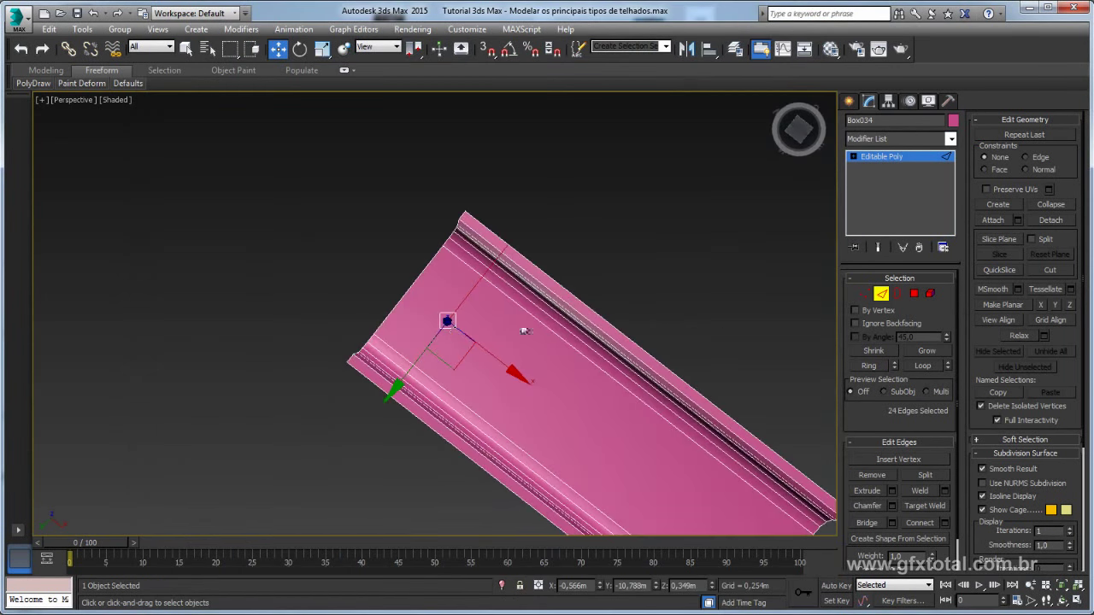
click(892, 507)
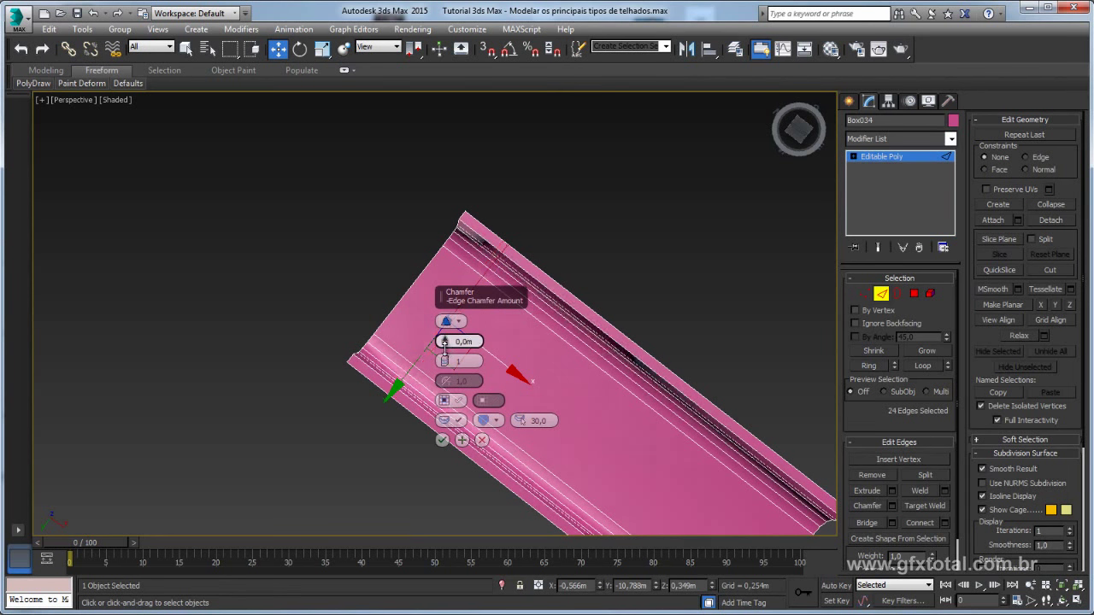
click(442, 440)
Connect an edge ring with 2 segments, then bring up the clay tile photo
click(440, 365)
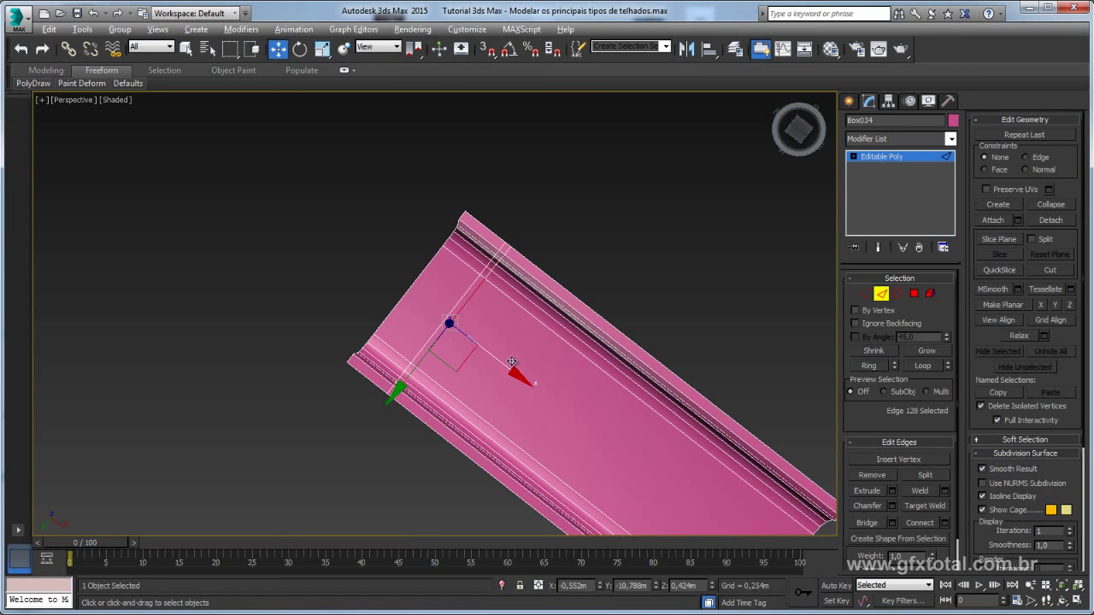
alt+middle_drag(440, 365, 833, 357)
click(870, 367)
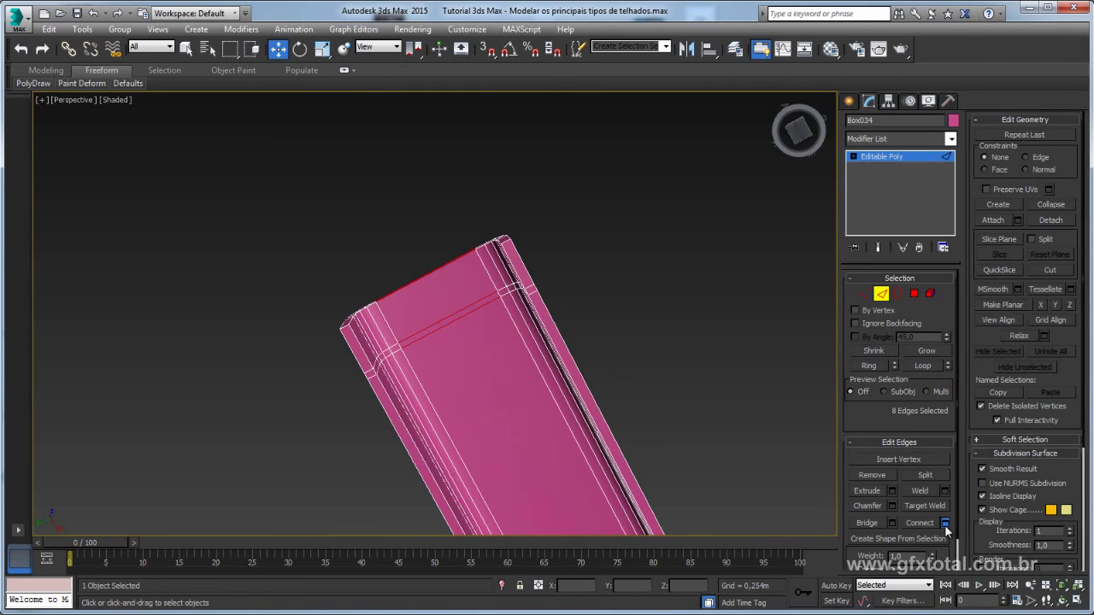
click(944, 524)
alt+middle_drag(663, 415, 652, 350)
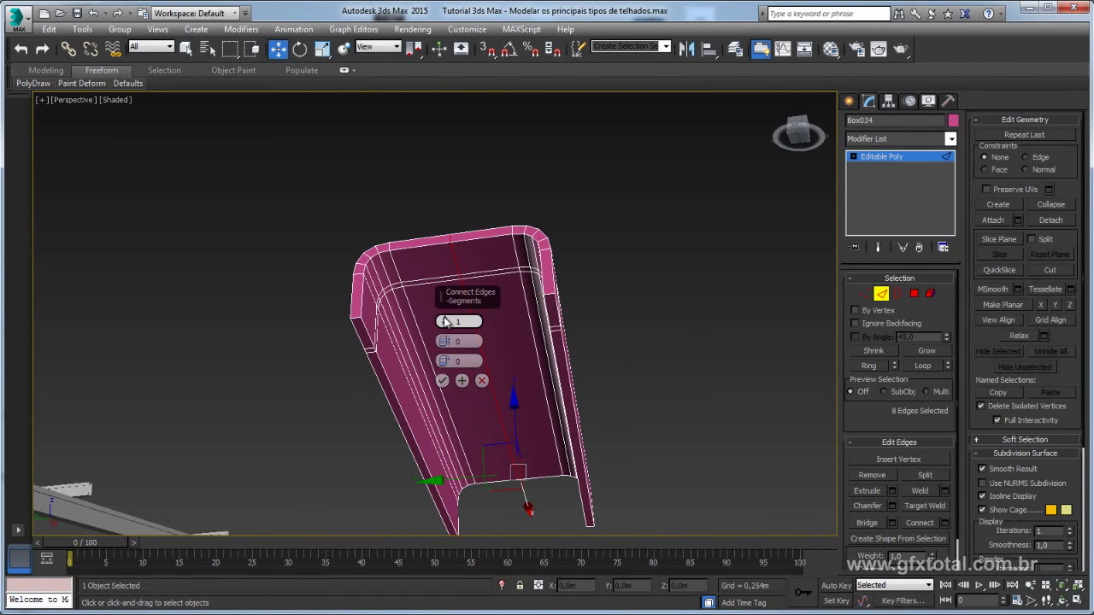
drag(444, 321, 445, 316)
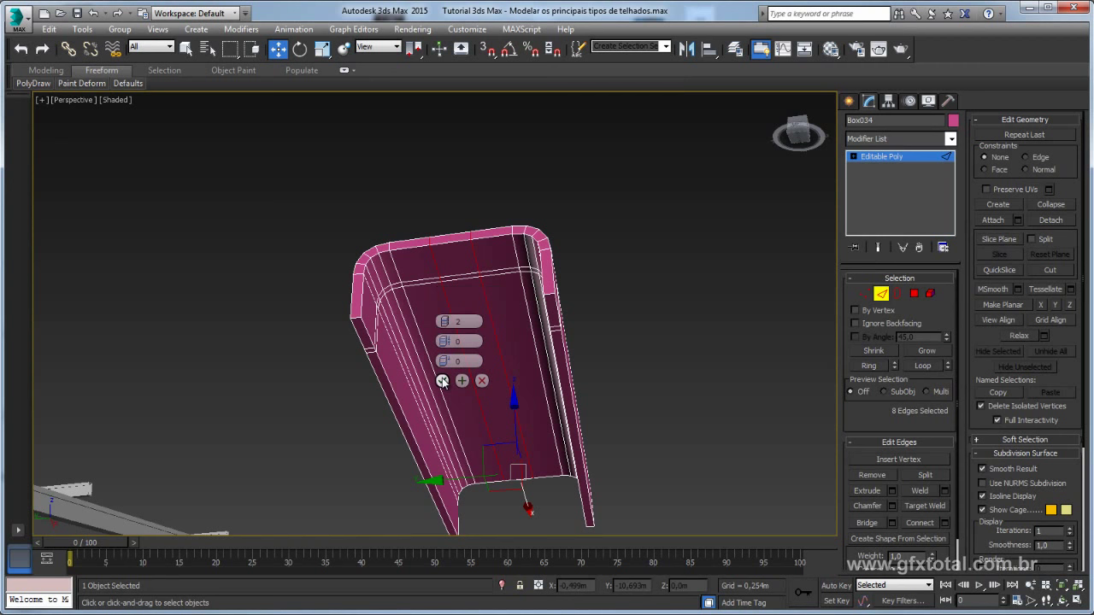
click(442, 381)
key(alt+Tab)
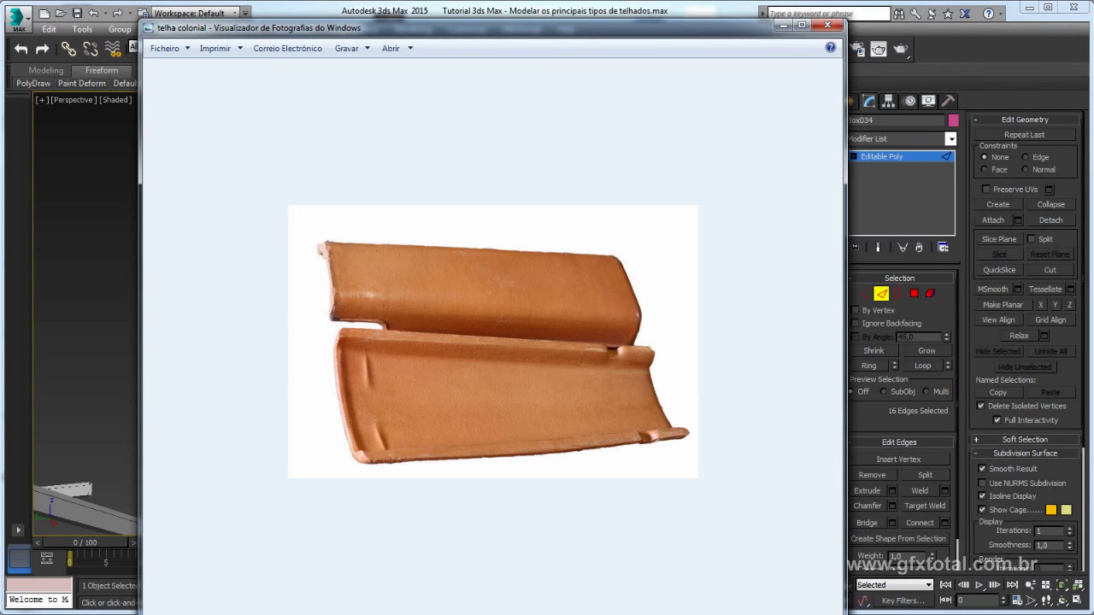
Return from the reference photo and select the two thin bevel polygons along the tile's crease
key(alt+Tab)
click(913, 293)
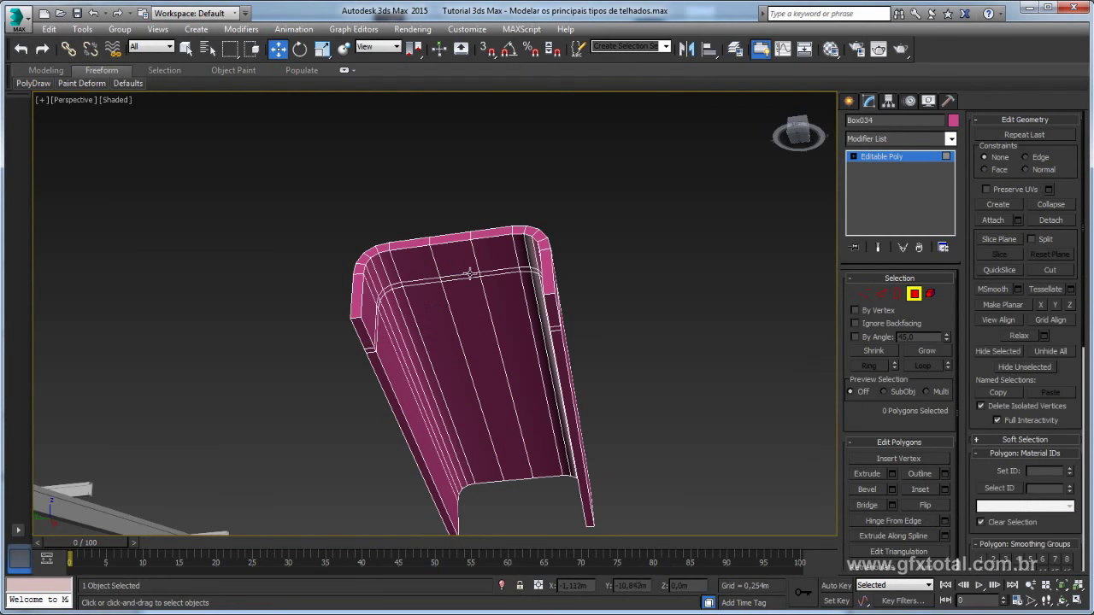
click(496, 273)
ctrl+click(420, 284)
scroll(421, 285, up, 2)
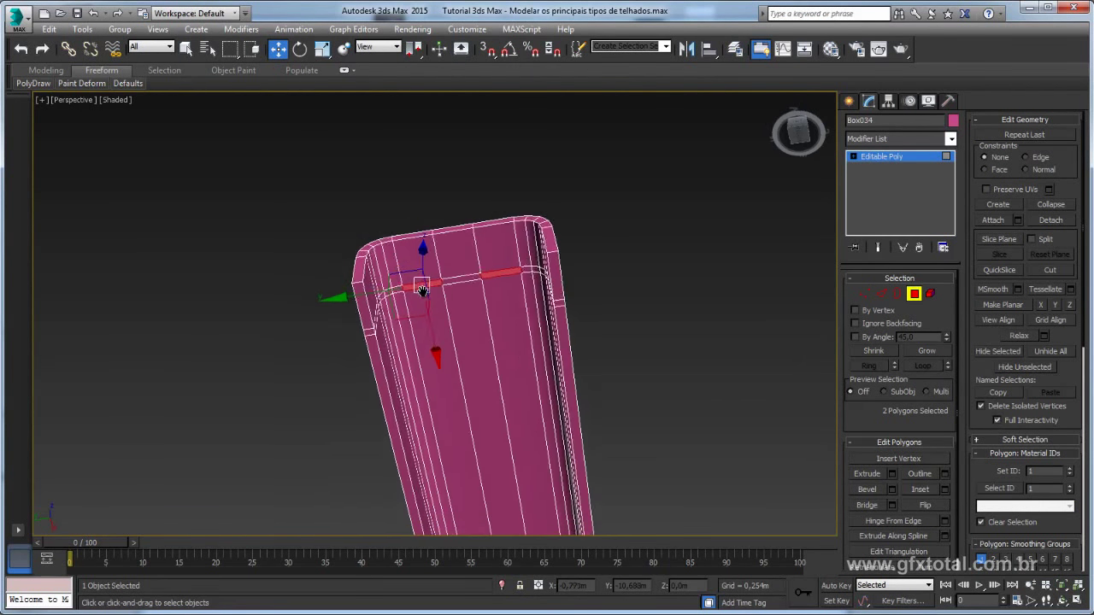
scroll(421, 285, up, 3)
Extrude the two selected bevel faces by a small height
click(893, 474)
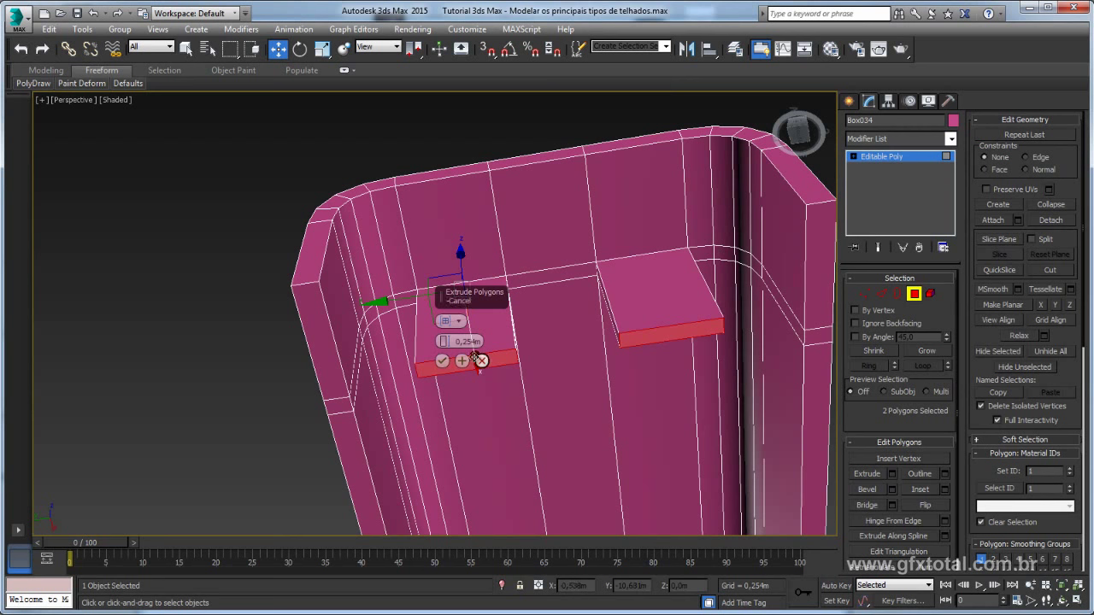
drag(468, 341, 453, 345)
click(448, 359)
alt+middle_drag(452, 353, 501, 341)
Scale the extruded lugs flat, then leave Polygon sub-object level
key(e)
key(r)
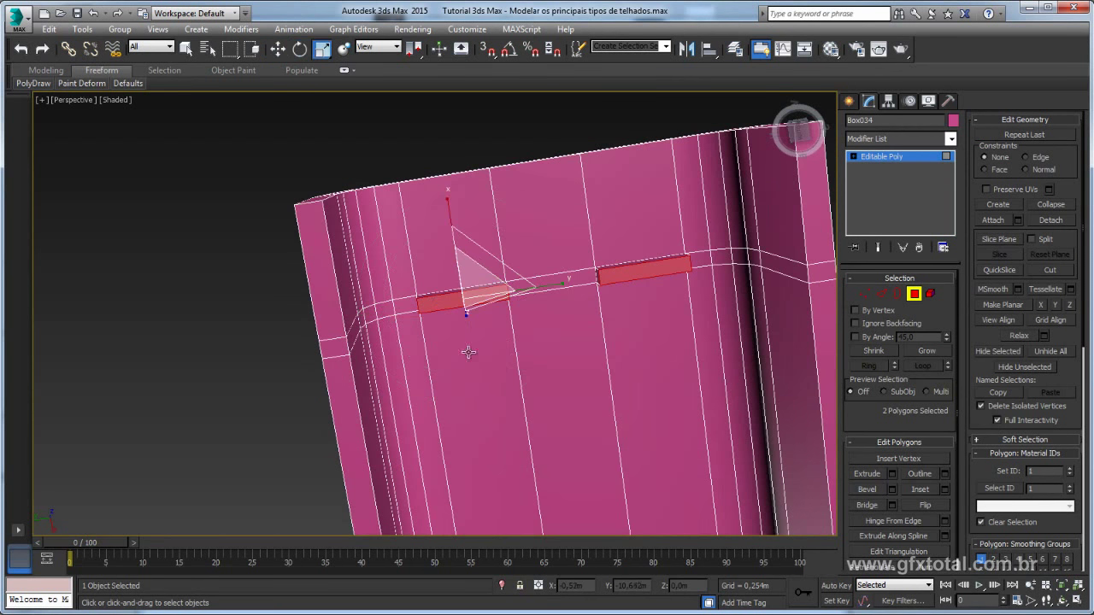
key(w)
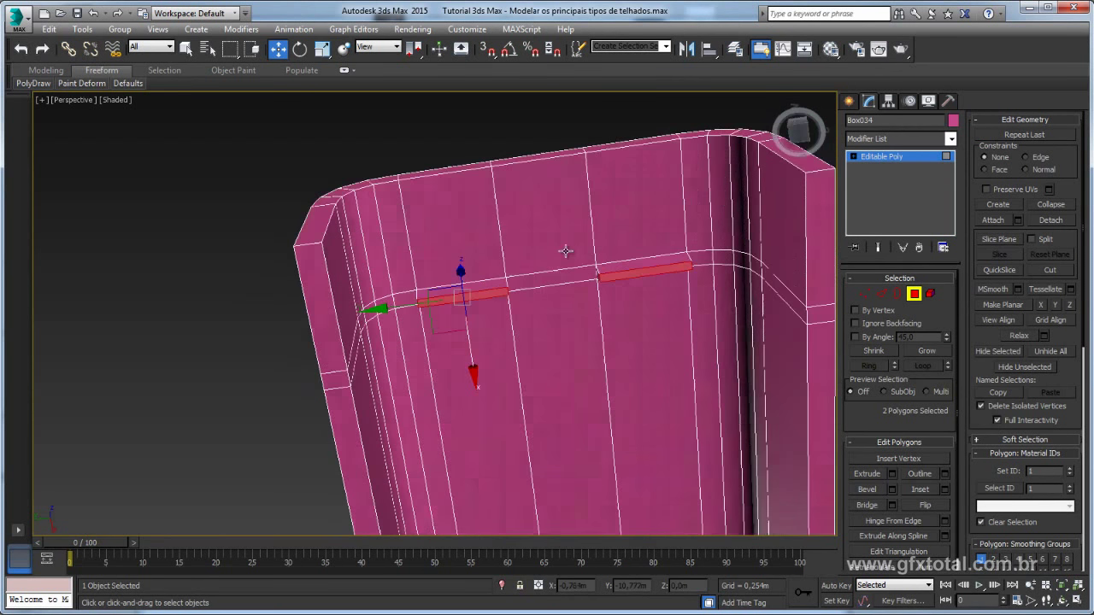
alt+middle_drag(456, 239, 561, 249)
scroll(465, 231, down, 4)
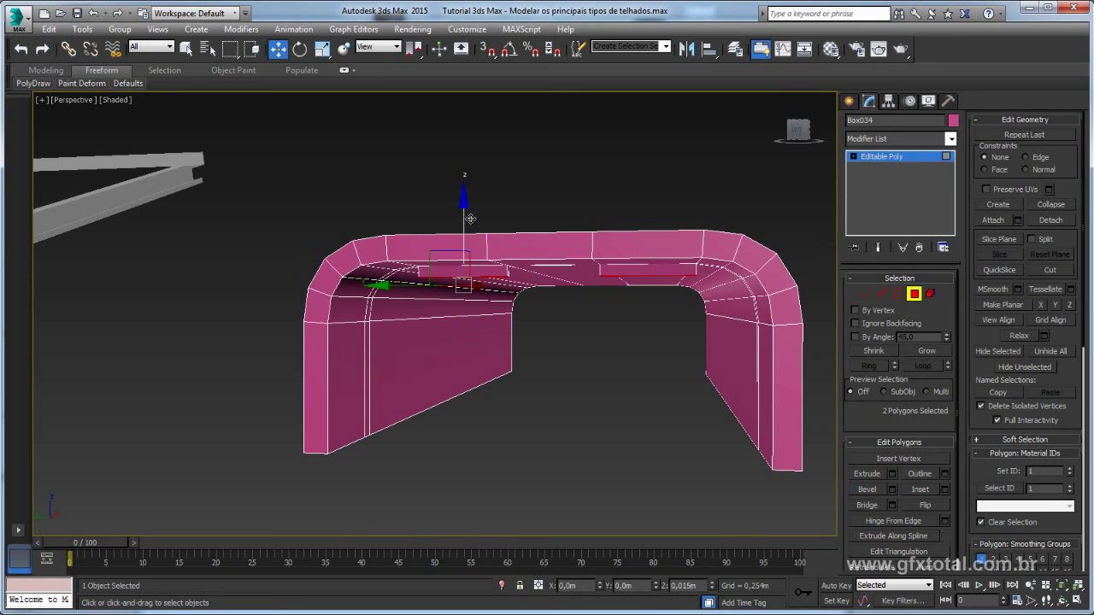
key(e)
key(r)
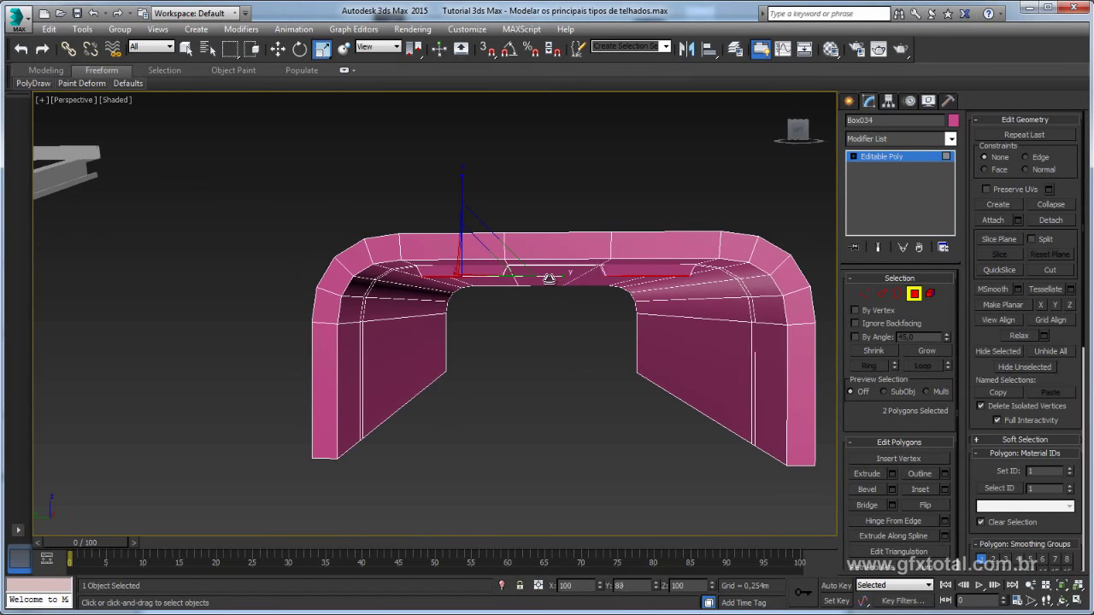
mouse_move(555, 280)
alt+middle_down()
mouse_move(573, 308)
mouse_move(581, 378)
mouse_move(516, 394)
alt+middle_up()
scroll(572, 290, up, 3)
click(880, 157)
scroll(564, 282, down, 4)
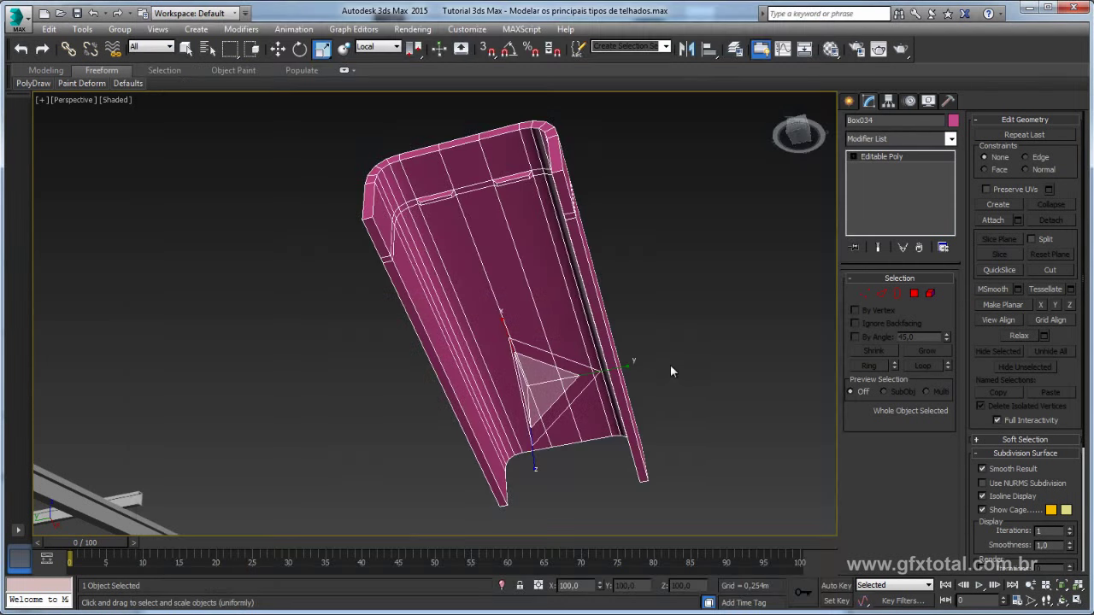
Connect the selected edges with a new loop slid toward the tile's end
mouse_move(650, 364)
middle_down()
mouse_move(618, 321)
mouse_move(865, 292)
middle_up()
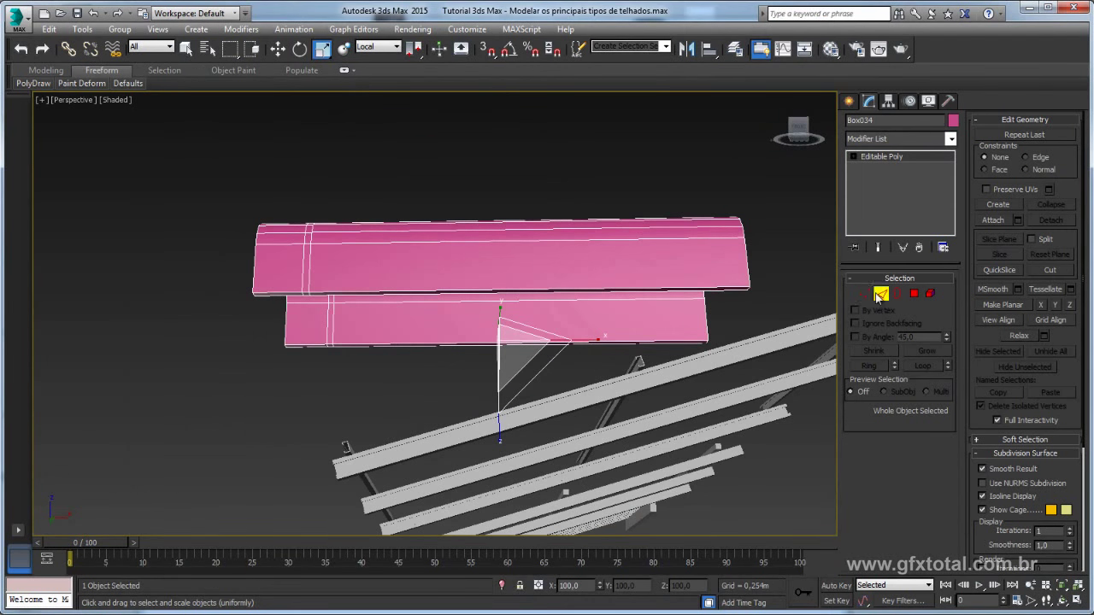
click(880, 294)
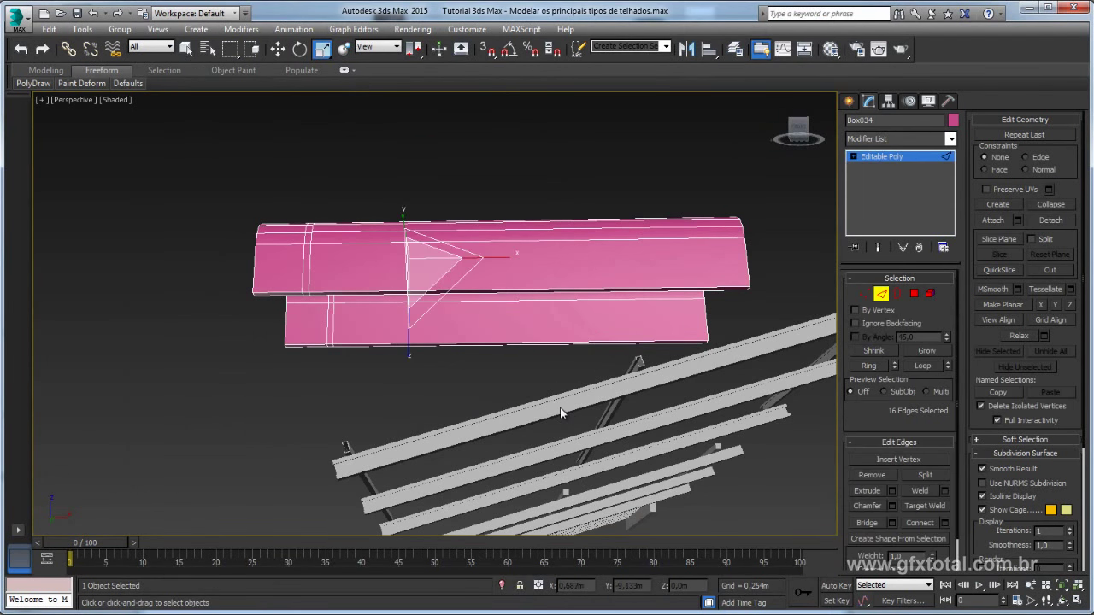
click(943, 522)
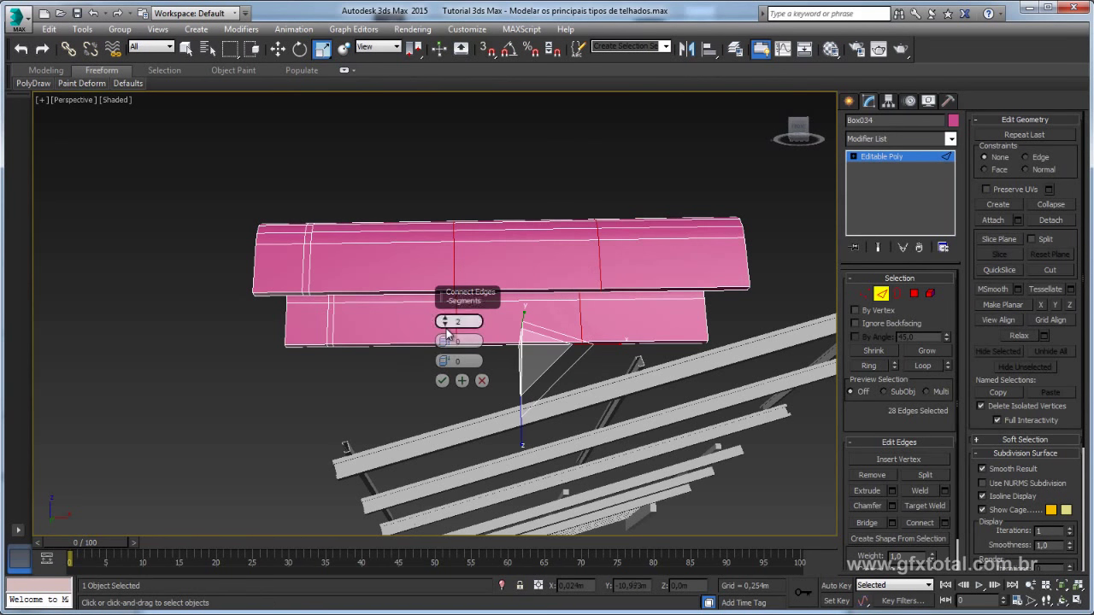
mouse_move(443, 361)
mouse_down()
mouse_move(557, 603)
mouse_move(861, 96)
mouse_up()
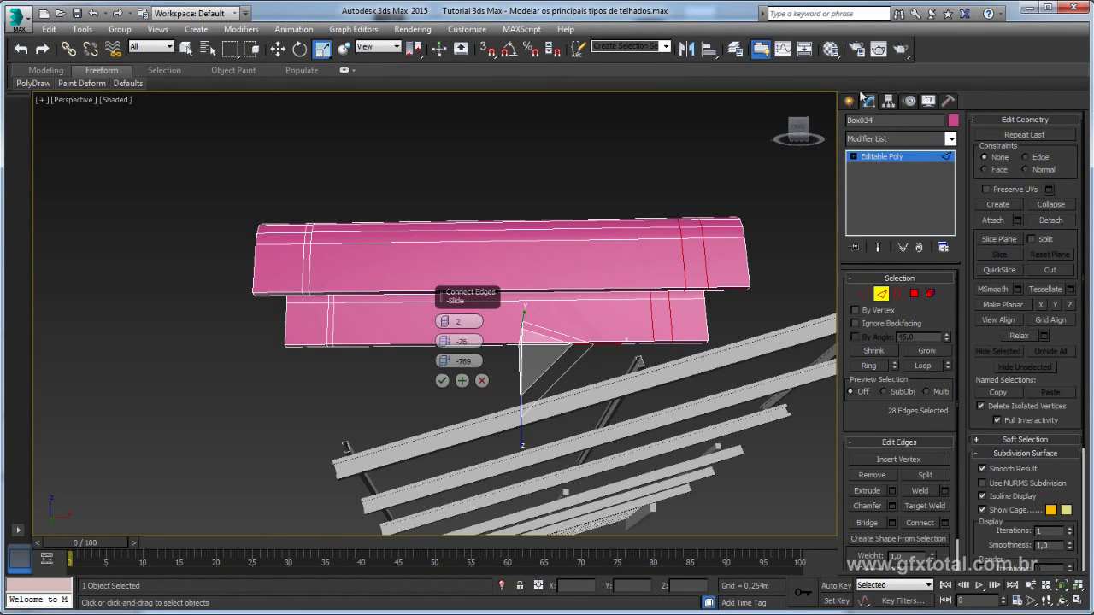
click(442, 380)
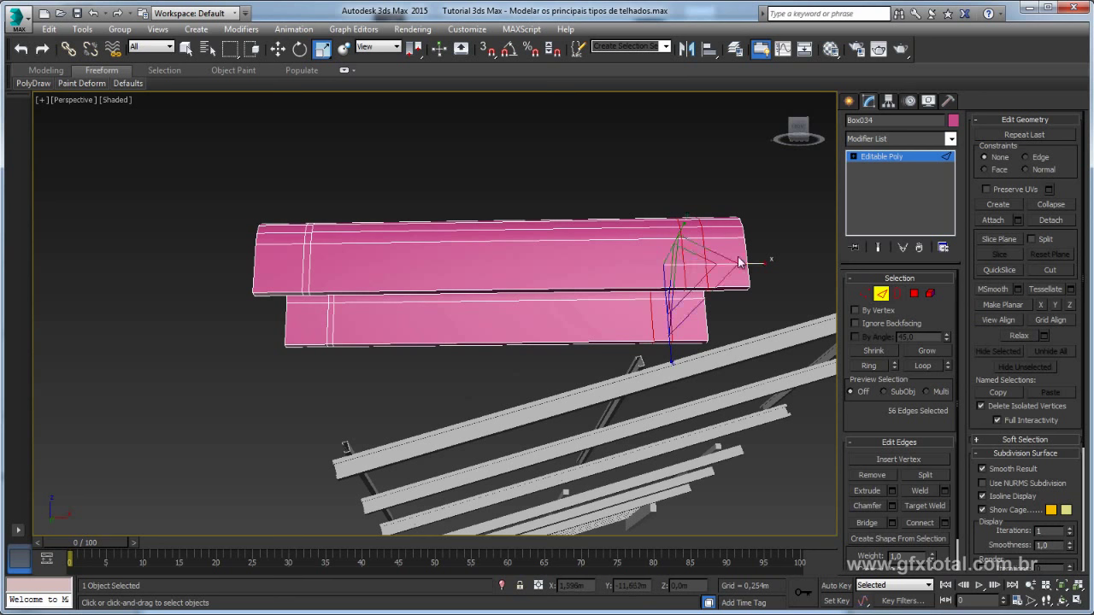
Ring the edges at the right end and connect them with 2 segments, Pinch and Slide at 0
mouse_move(740, 262)
alt+middle_down()
mouse_move(744, 300)
mouse_move(837, 344)
alt+middle_up()
click(707, 297)
click(869, 365)
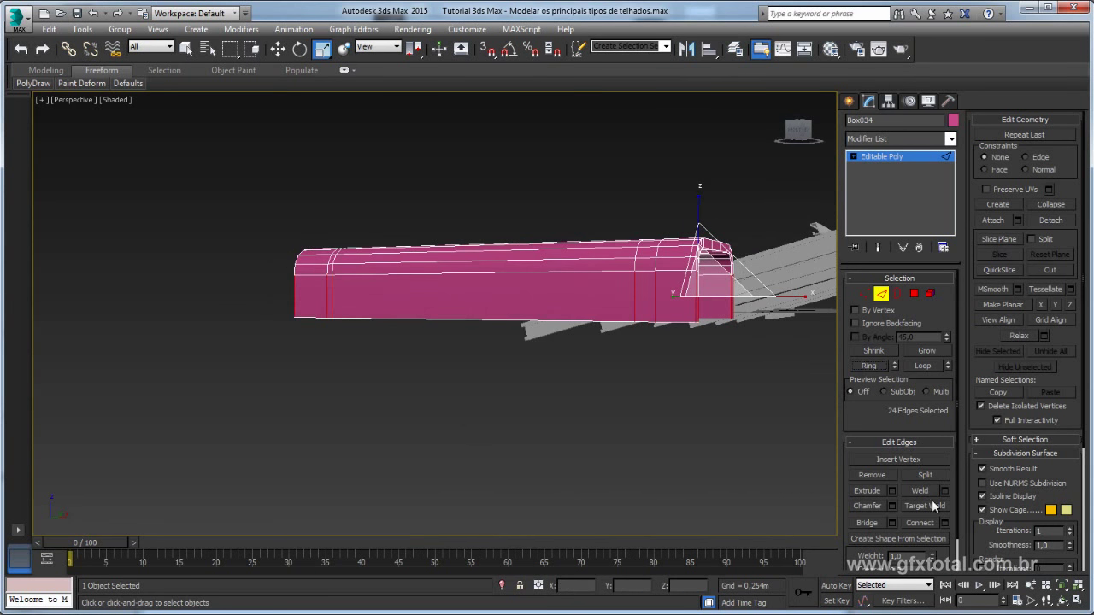
click(945, 524)
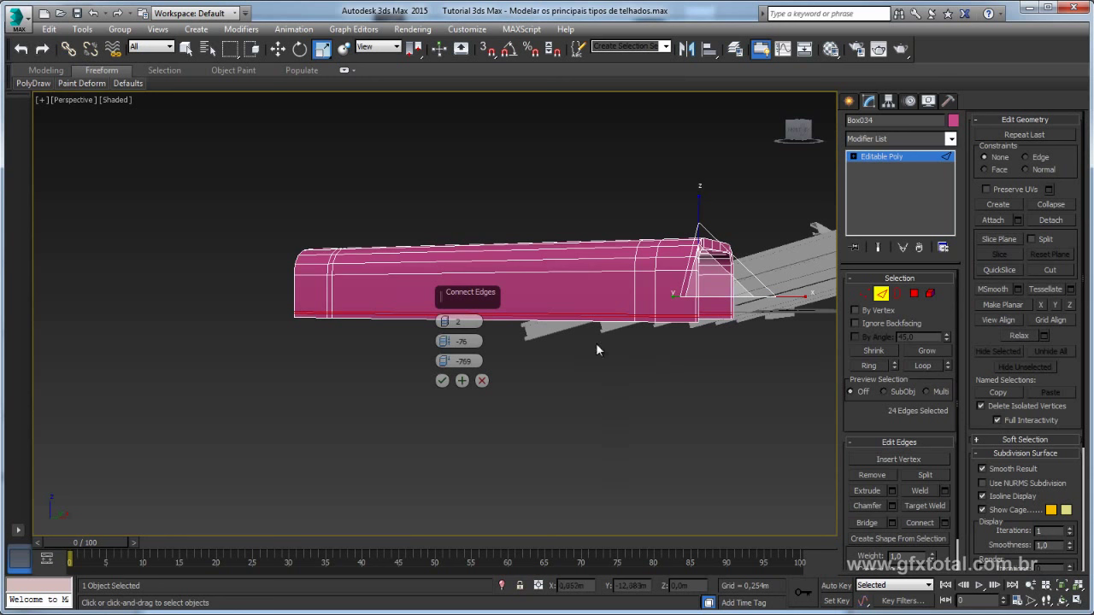
right_click(443, 361)
right_click(443, 341)
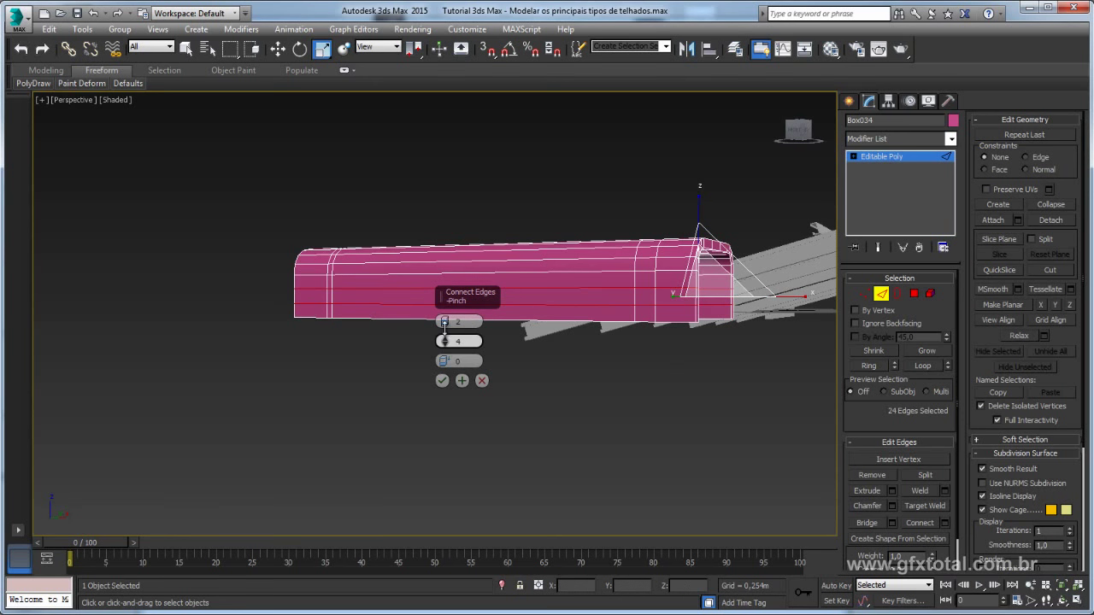
click(442, 381)
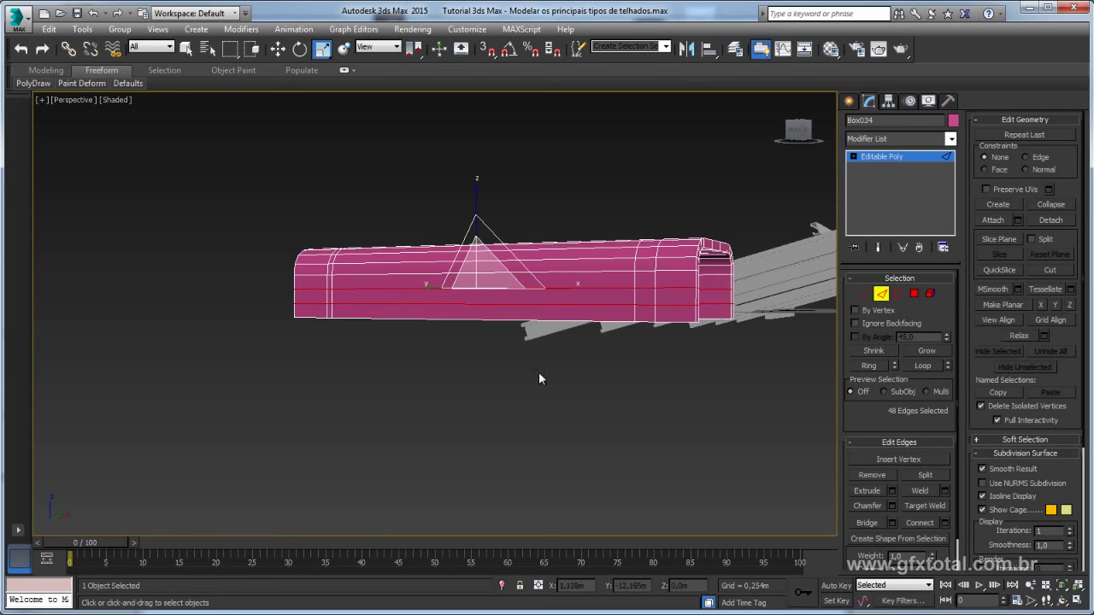
click(913, 293)
alt+middle_drag(624, 346, 689, 332)
key(shift+z)
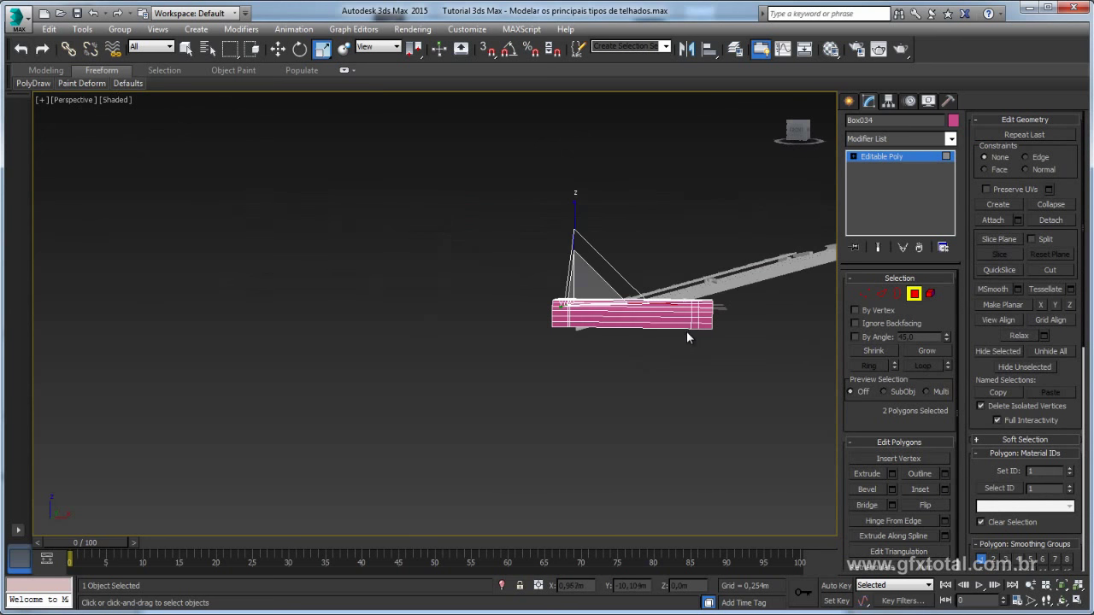
Delete bottom polygon 192 at the tile's right end from the Front view
key(shift+y)
key(shift+z)
key(shift+z)
click(760, 274)
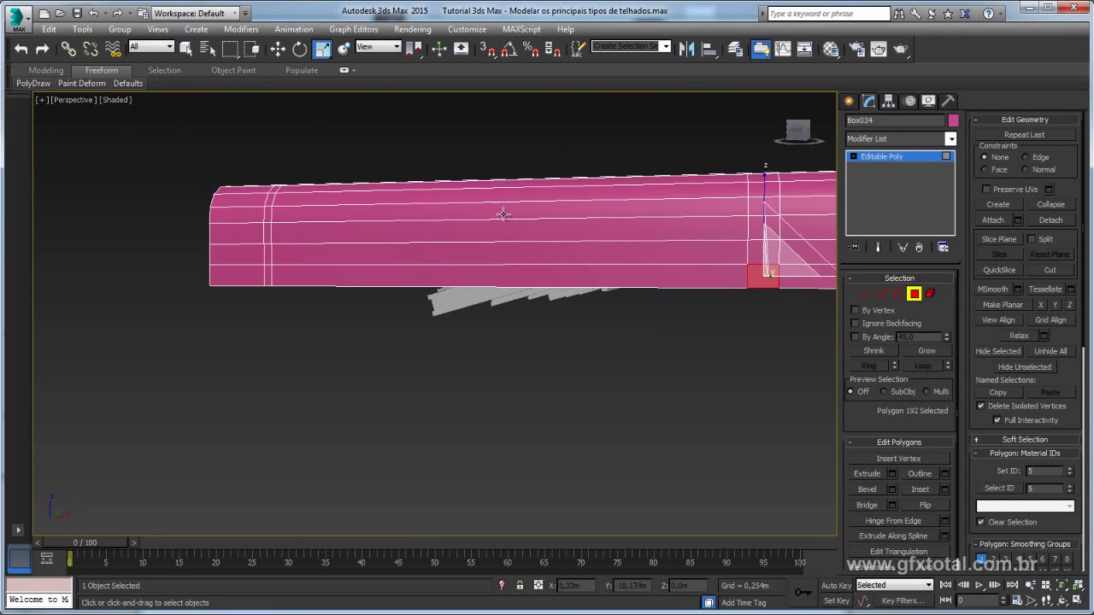
middle_drag(663, 184, 617, 184)
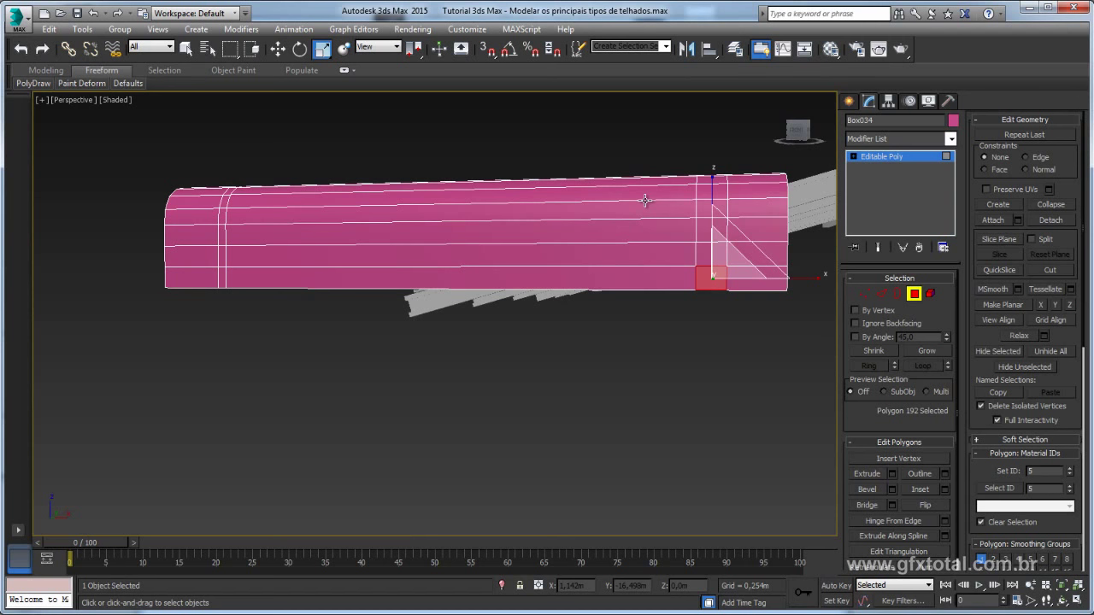
key(f)
scroll(528, 311, up, 3)
scroll(491, 256, up, 3)
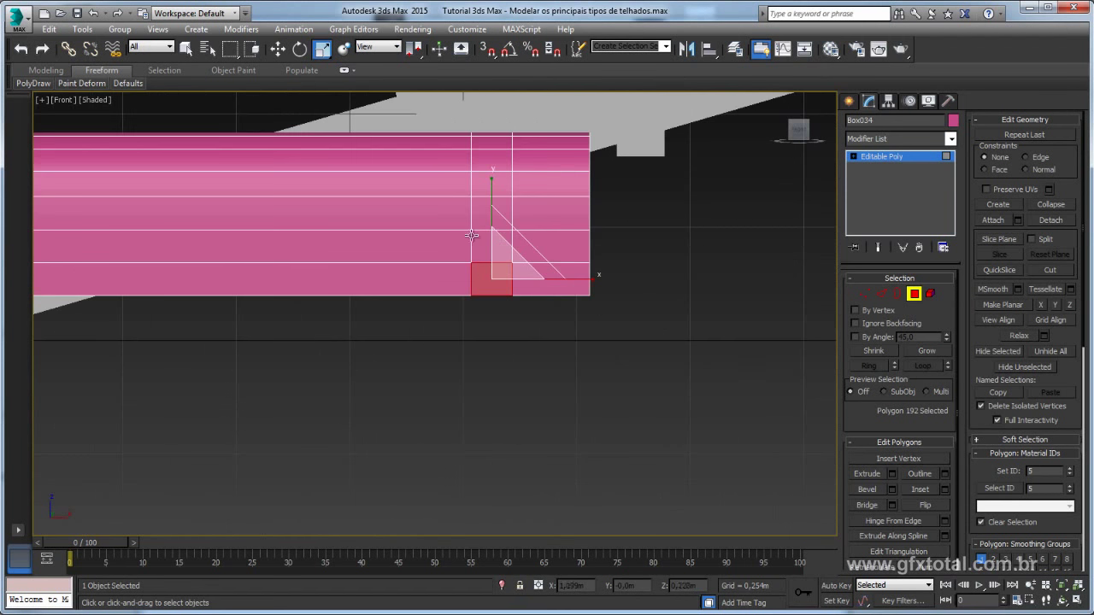
scroll(652, 294, down, 3)
scroll(606, 342, up, 1)
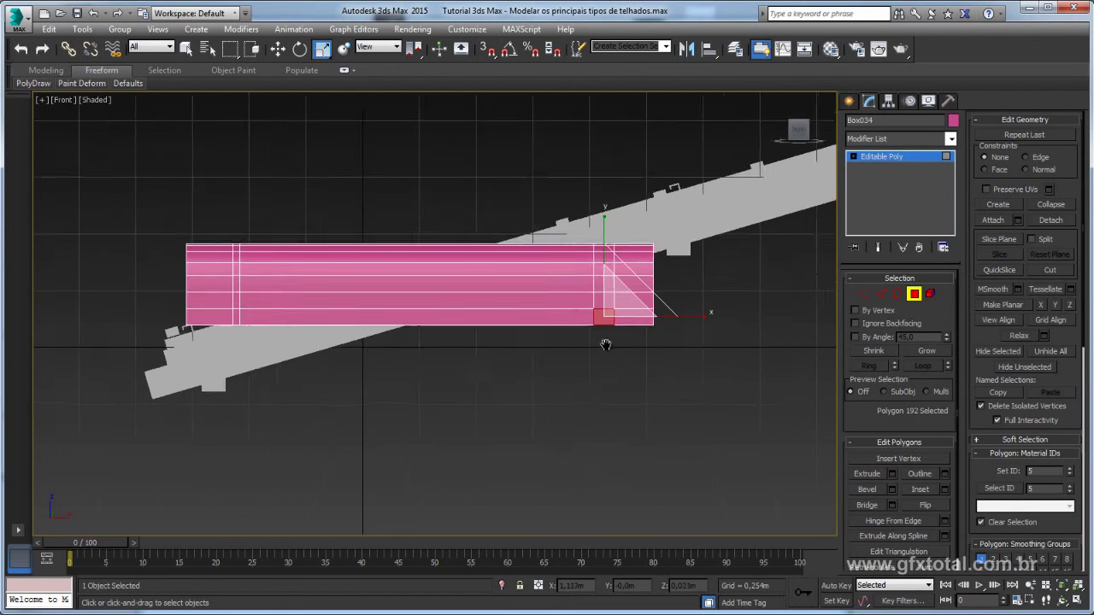
scroll(586, 320, up, 3)
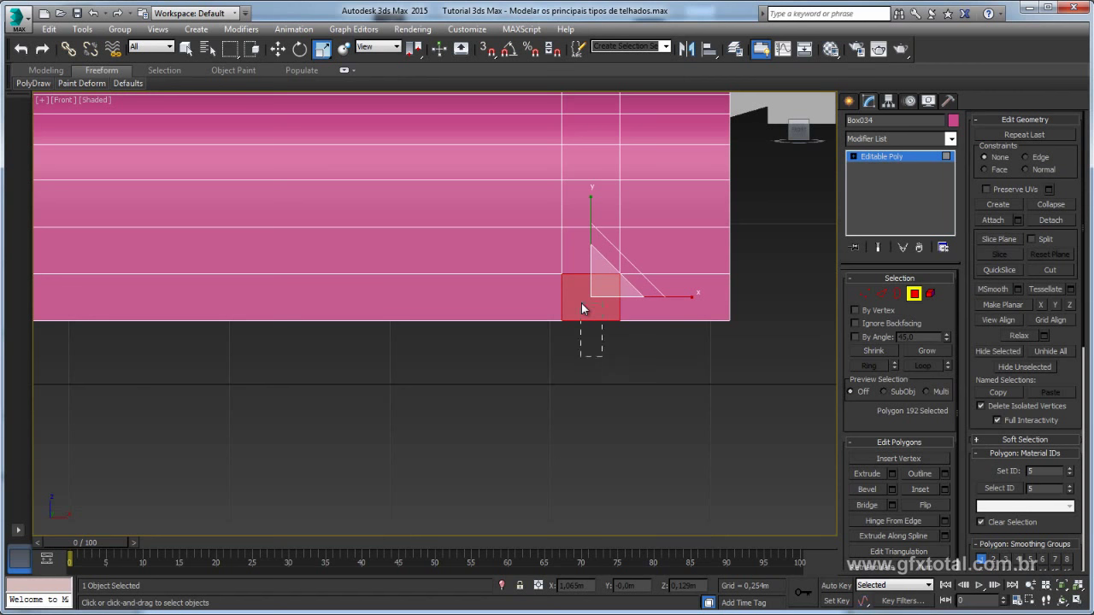
key(Delete)
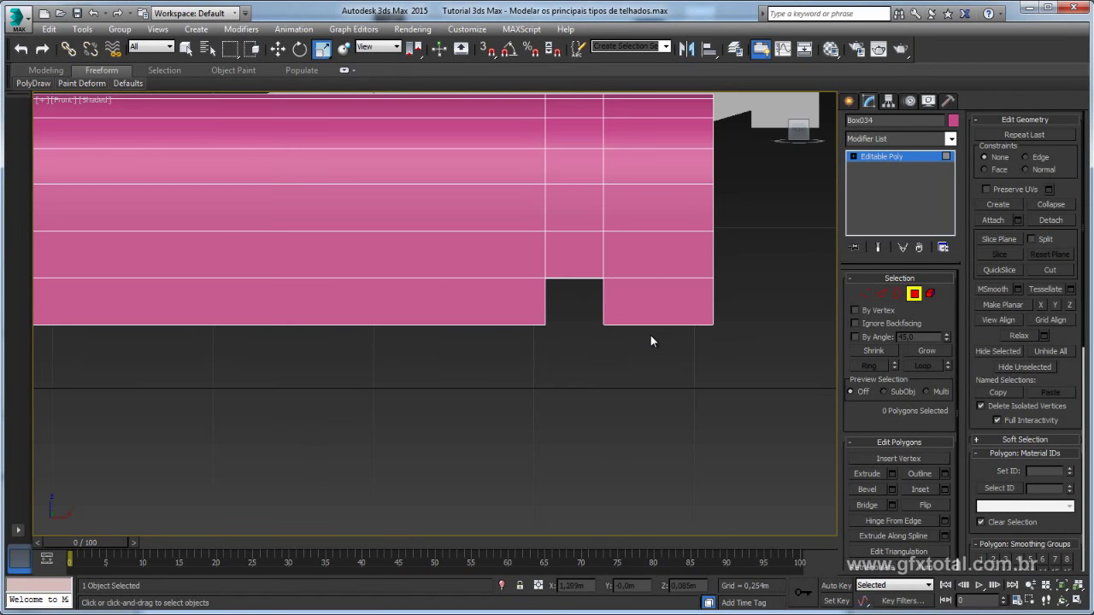
Return to Perspective view and select the notch's open border
key(p)
scroll(650, 354, down, 4)
alt+middle_drag(657, 358, 661, 330)
scroll(660, 339, up, 2)
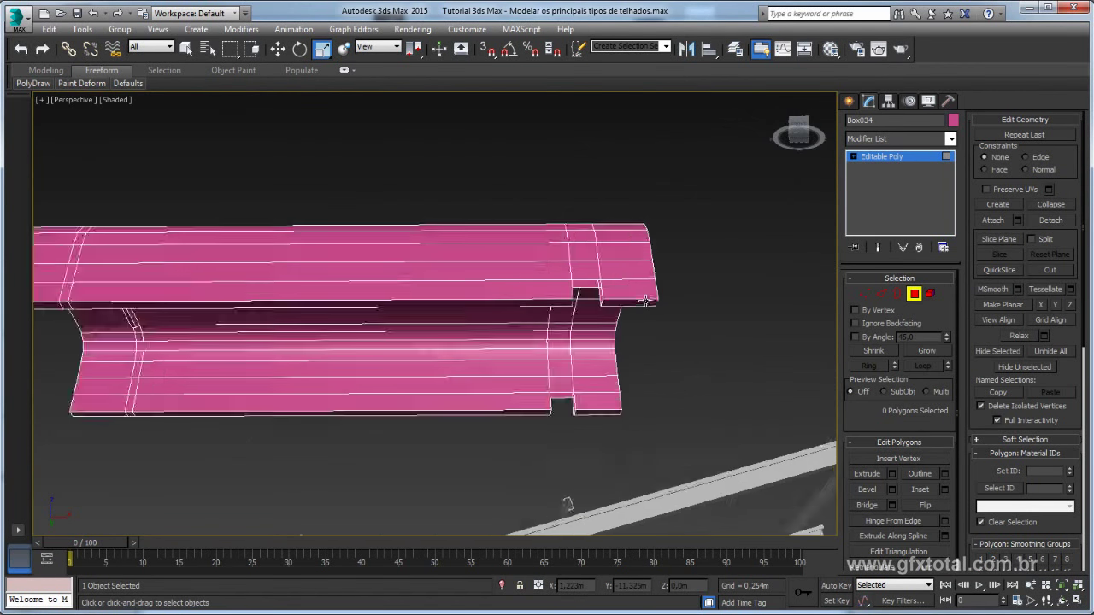
key(3)
click(601, 294)
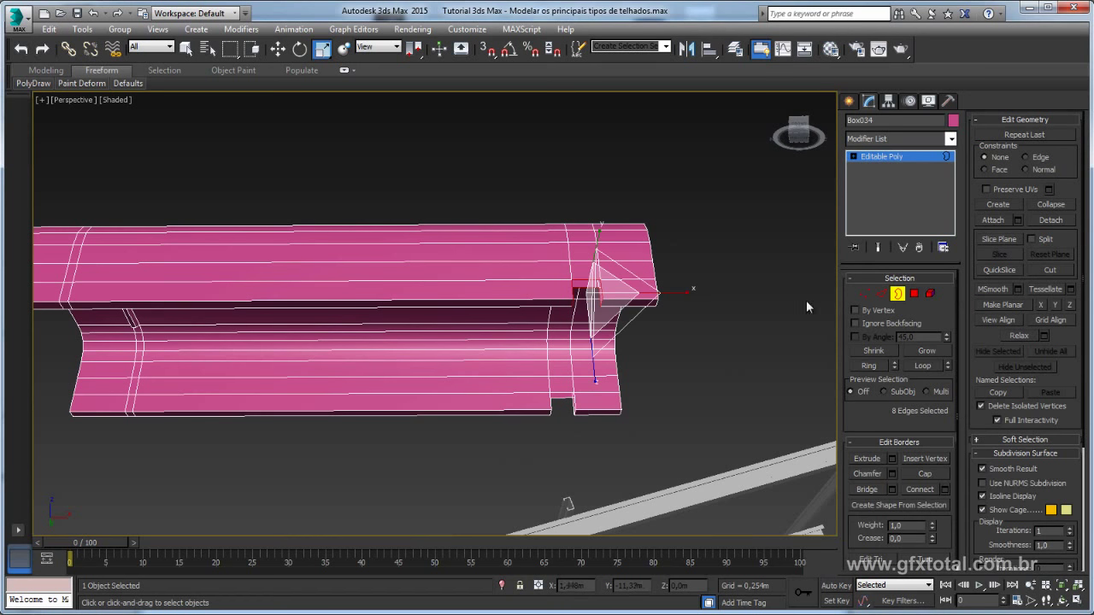
Select the bottom opening's border, drop one edge from it, and exit sub-object level
click(879, 293)
mouse_move(598, 308)
alt+middle_down()
mouse_move(621, 344)
mouse_move(570, 344)
alt+middle_up()
scroll(621, 344, up, 3)
scroll(574, 320, up, 3)
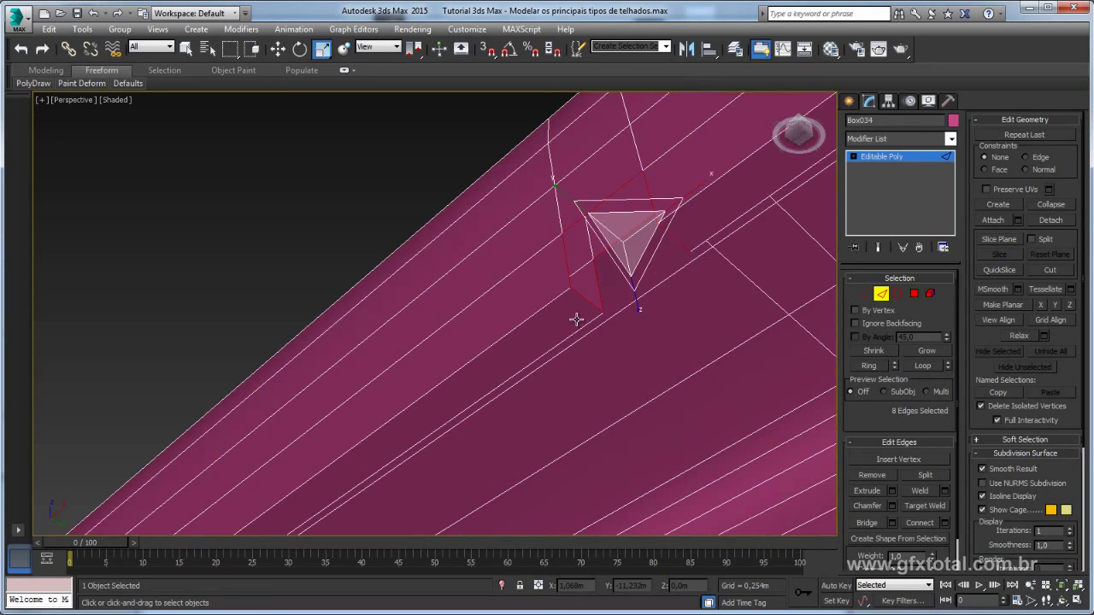
mouse_move(590, 301)
alt+middle_down()
mouse_move(686, 309)
mouse_move(850, 432)
alt+middle_up()
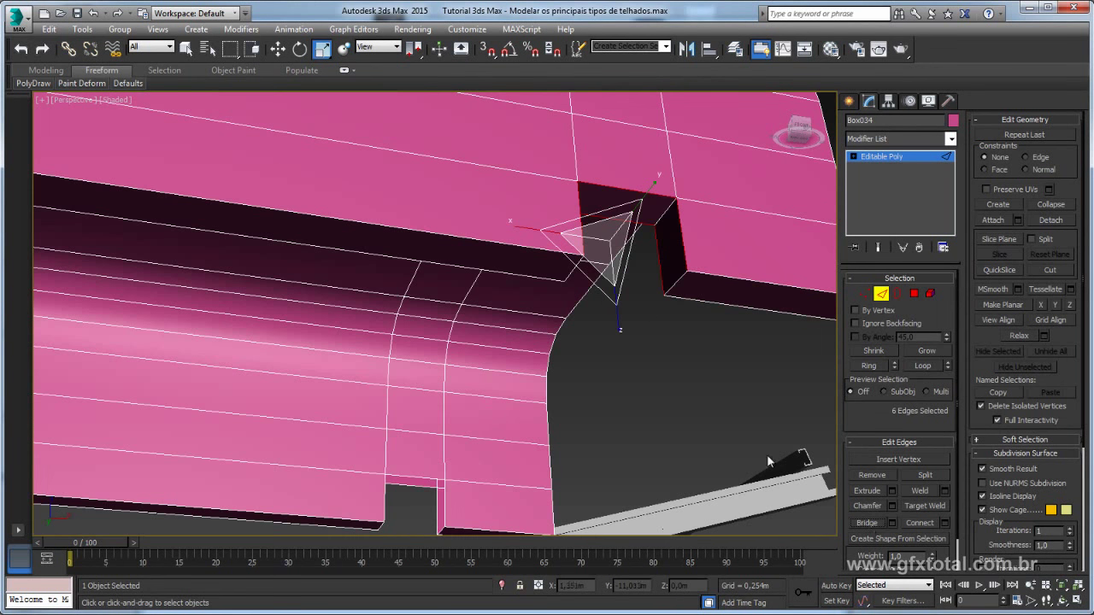
alt+middle_drag(767, 454, 836, 275)
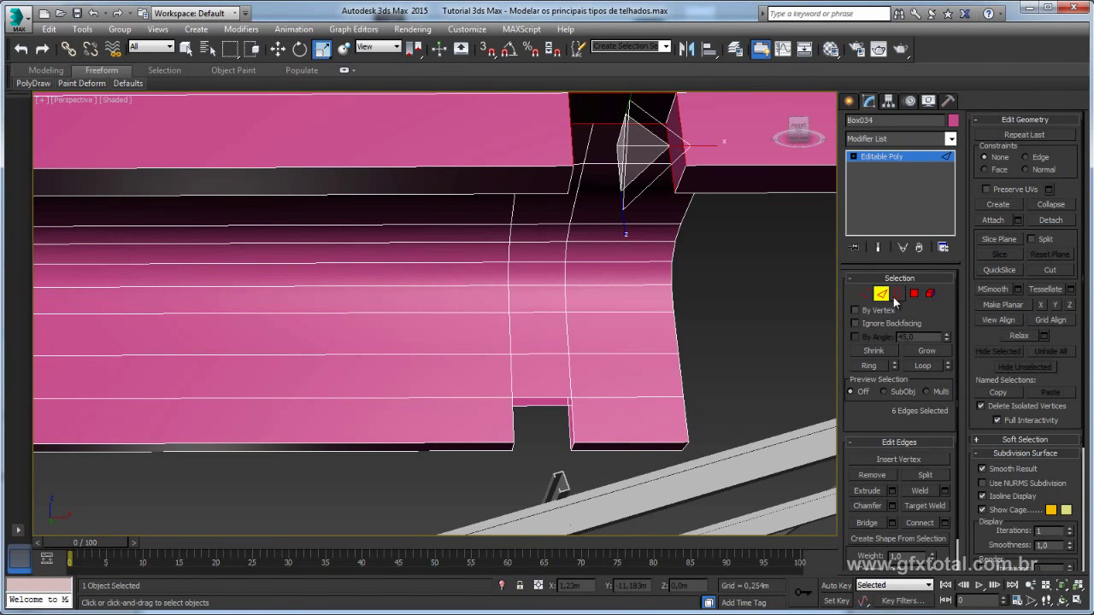
click(896, 294)
click(555, 402)
click(881, 294)
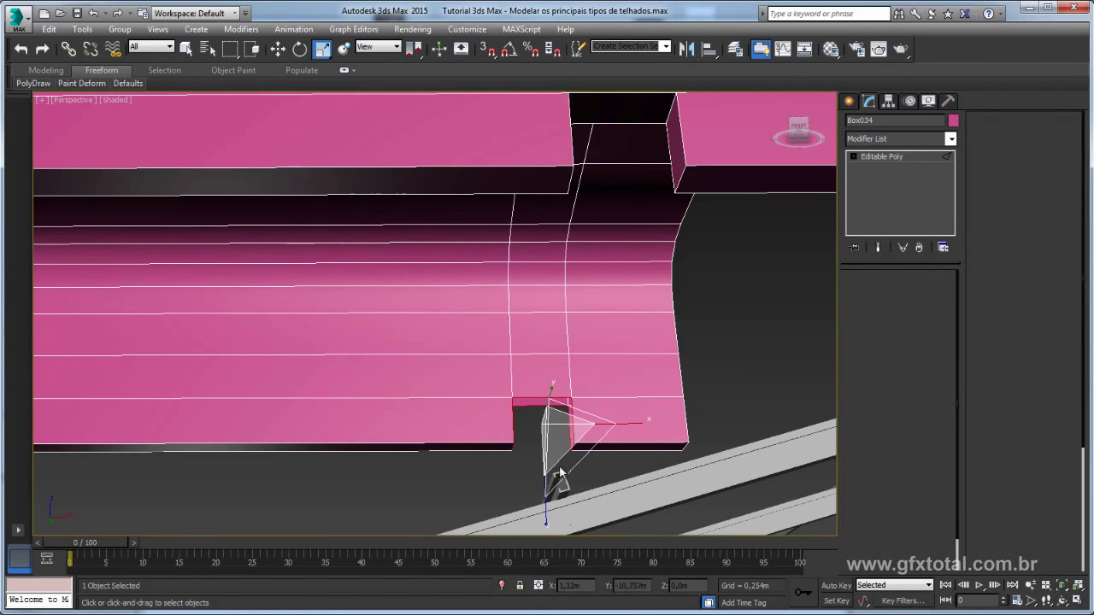
alt+middle_drag(547, 402, 572, 439)
alt+click(572, 439)
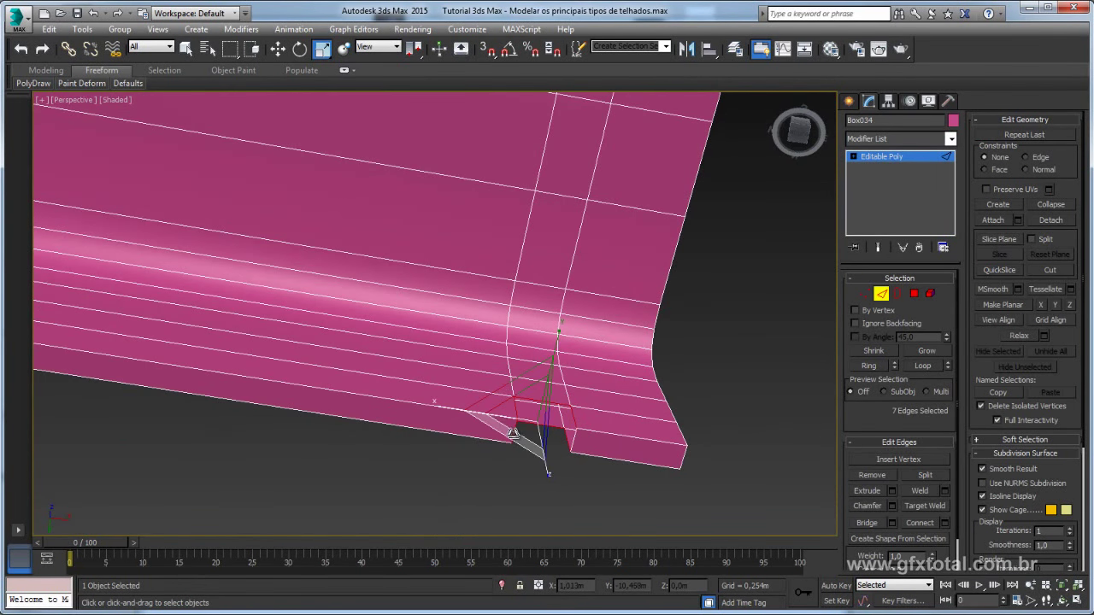
click(898, 157)
Pick an edge at the tile's top corner and Ring it into a 36-edge ring
mouse_move(732, 203)
alt+middle_down()
mouse_move(640, 310)
mouse_move(644, 337)
mouse_move(610, 356)
mouse_move(569, 317)
mouse_move(643, 319)
mouse_move(627, 384)
mouse_move(740, 317)
mouse_move(605, 327)
mouse_move(617, 357)
mouse_move(288, 252)
alt+middle_up()
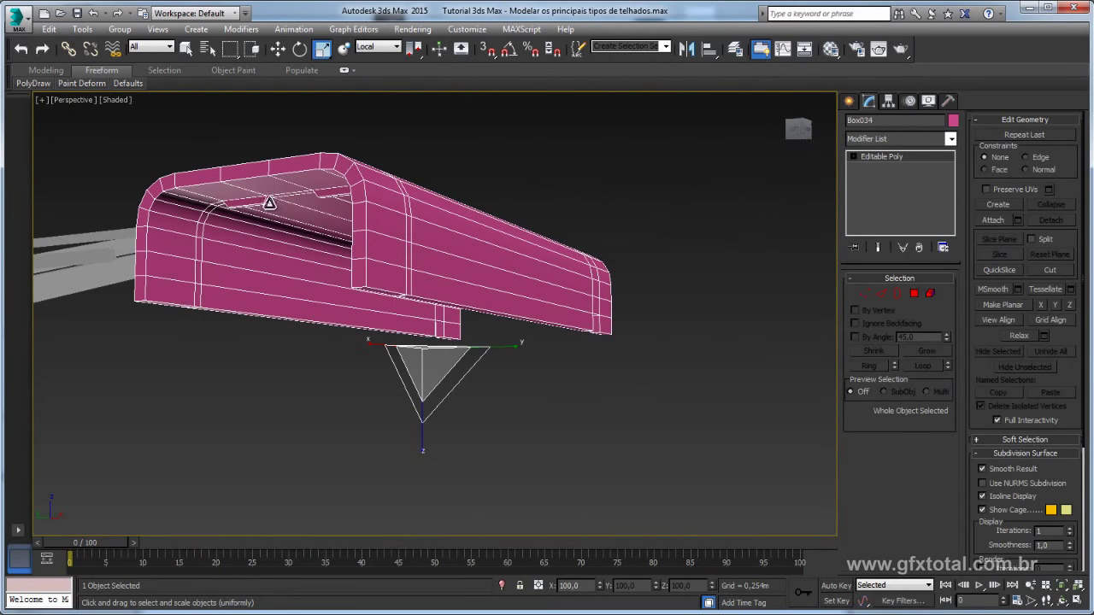
mouse_move(270, 203)
alt+middle_down()
mouse_move(360, 115)
mouse_move(325, 98)
mouse_move(810, 256)
alt+middle_up()
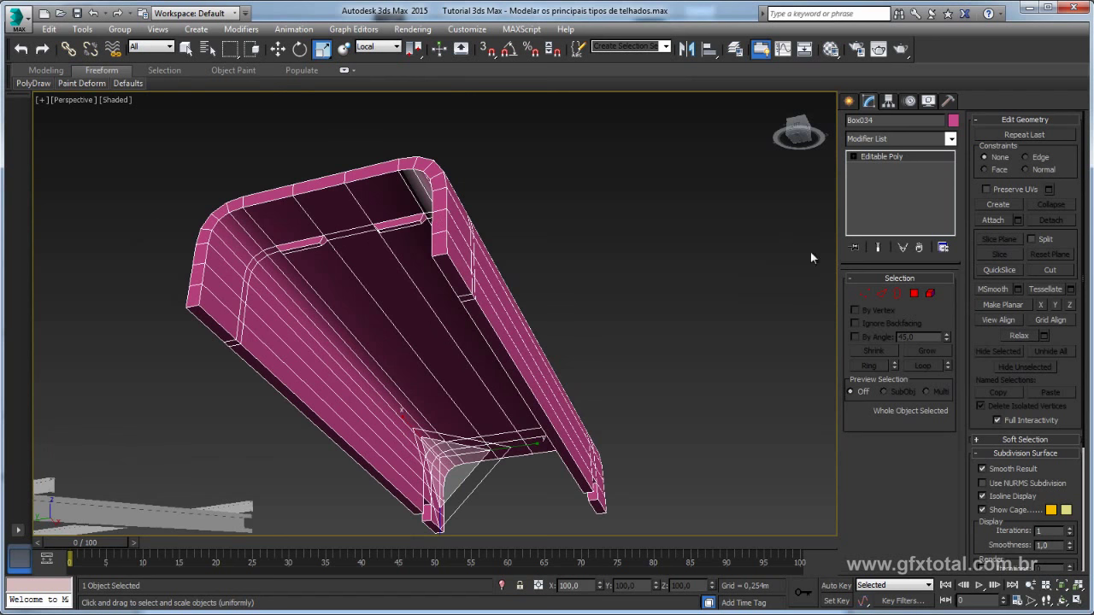
click(881, 293)
click(407, 187)
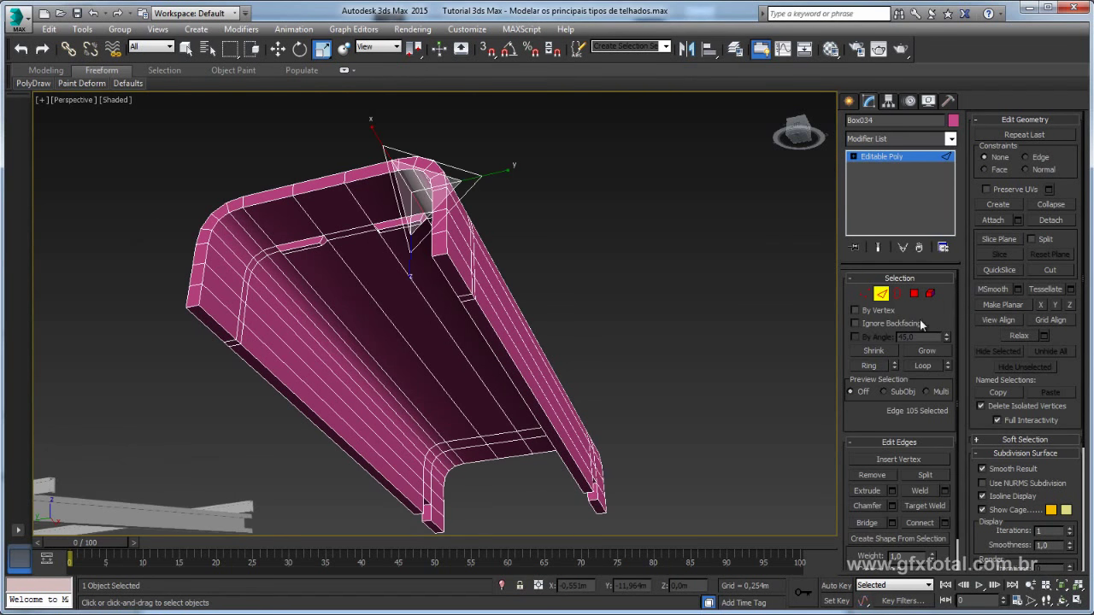
click(864, 369)
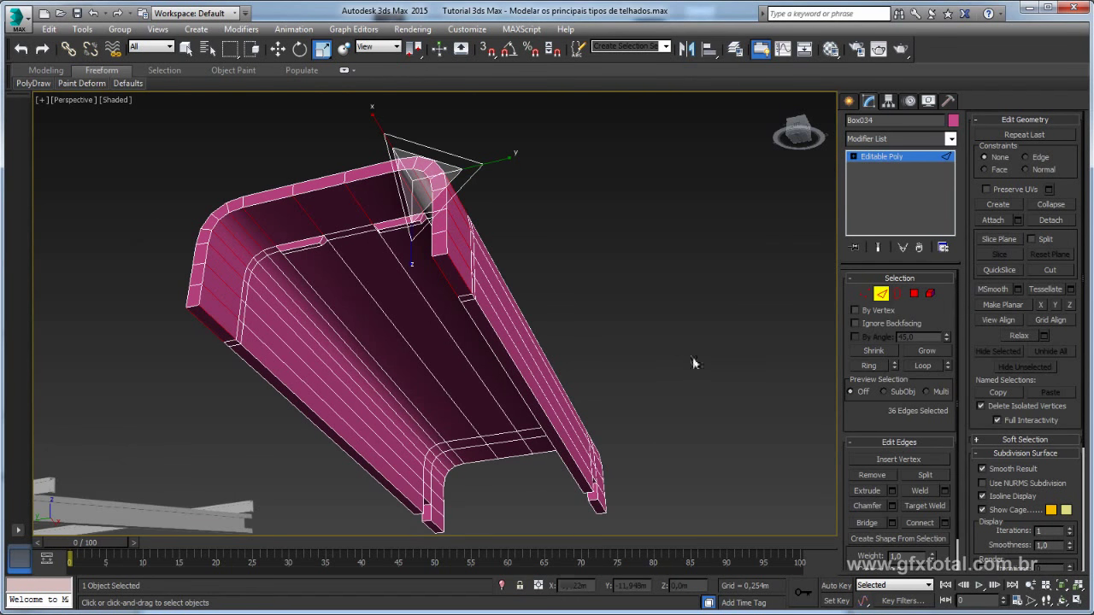
Connect the edge ring with one new loop, slid -72 toward the tile's end
click(944, 522)
alt+middle_drag(667, 317, 453, 329)
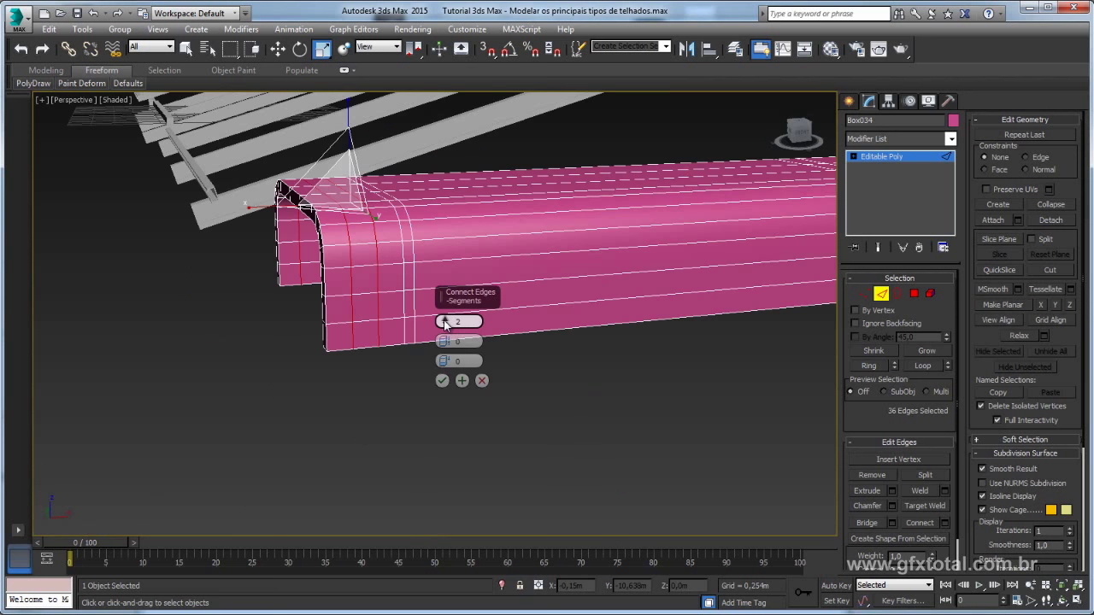
drag(443, 361, 527, 547)
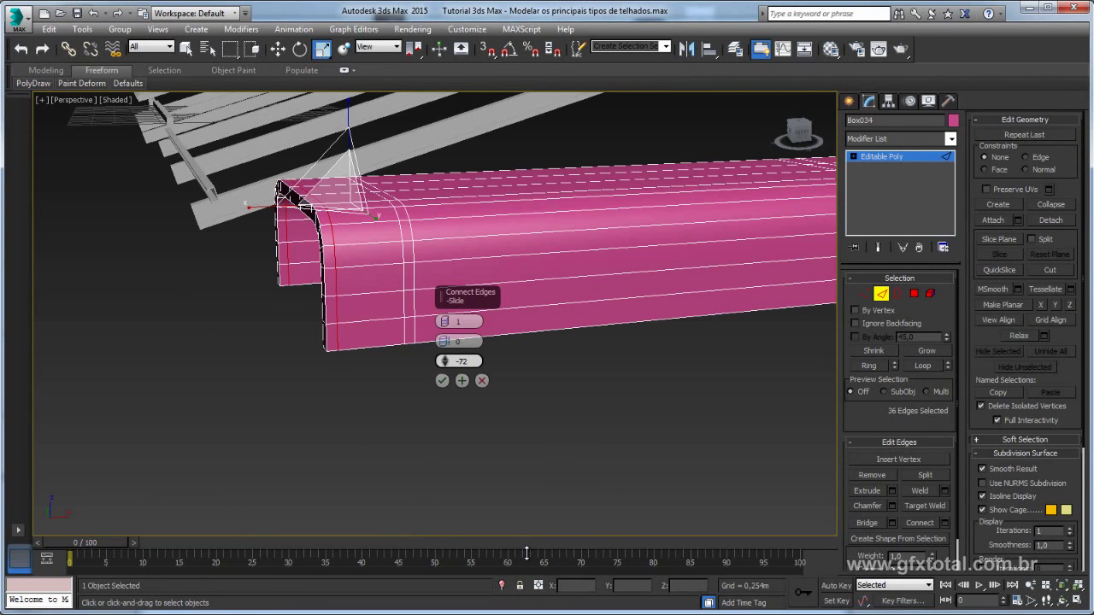
click(442, 380)
mouse_move(410, 378)
alt+middle_down()
mouse_move(550, 236)
mouse_move(582, 224)
mouse_move(650, 257)
alt+middle_up()
Select the seven polygons along the tile's top rim
click(913, 293)
click(523, 204)
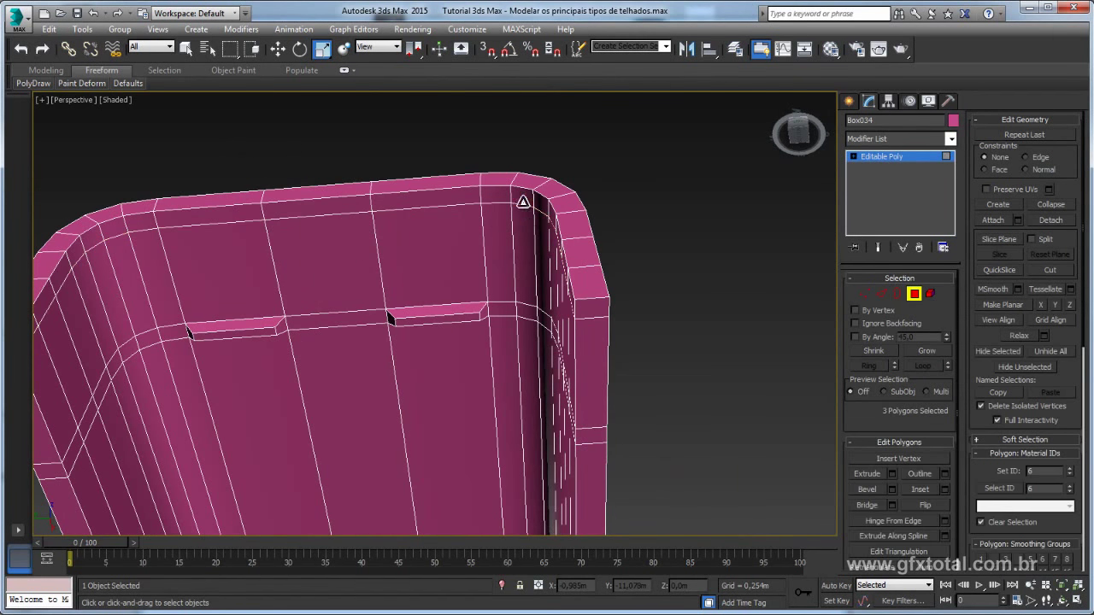
ctrl+click(483, 195)
ctrl+click(424, 200)
ctrl+click(316, 205)
ctrl+click(233, 214)
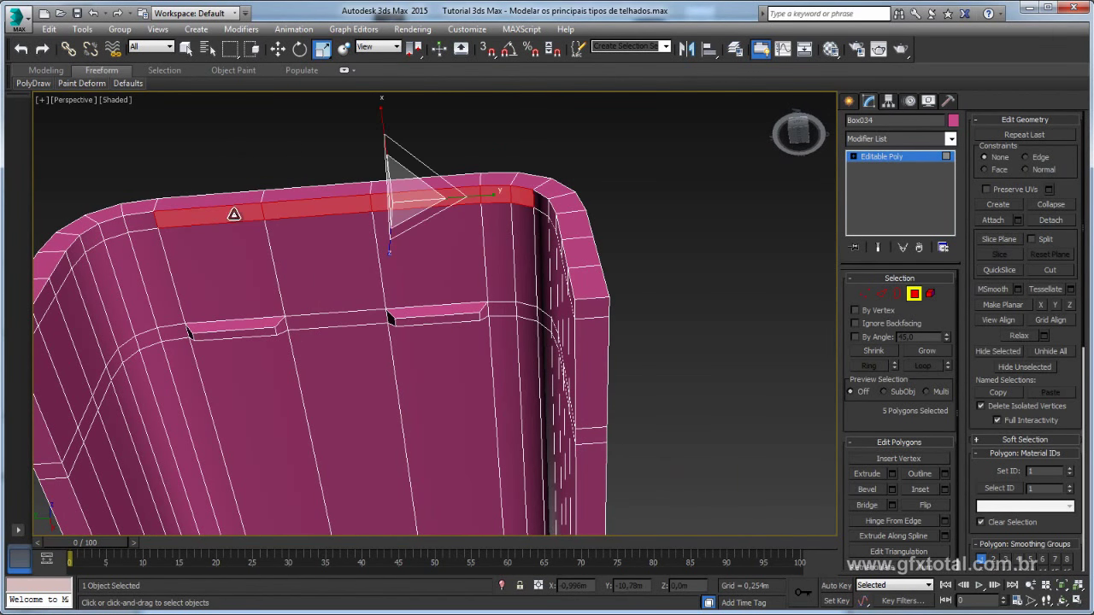
ctrl+click(136, 220)
ctrl+click(111, 227)
alt+middle_drag(111, 226, 214, 230)
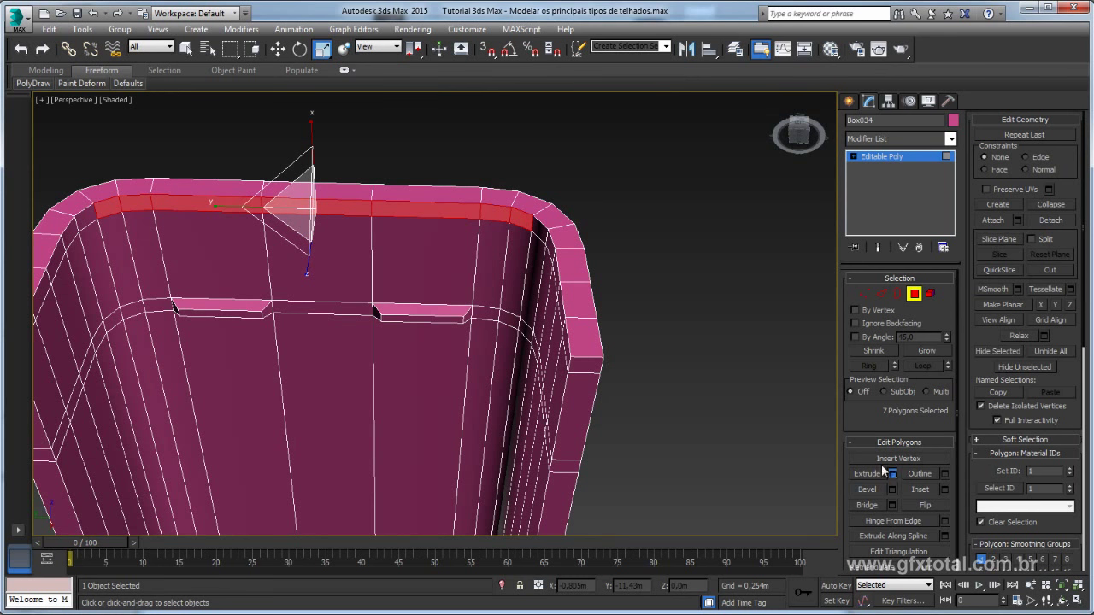
Extrude the rim strip 0,036m by Local Normal and raise it slightly on Z
click(891, 474)
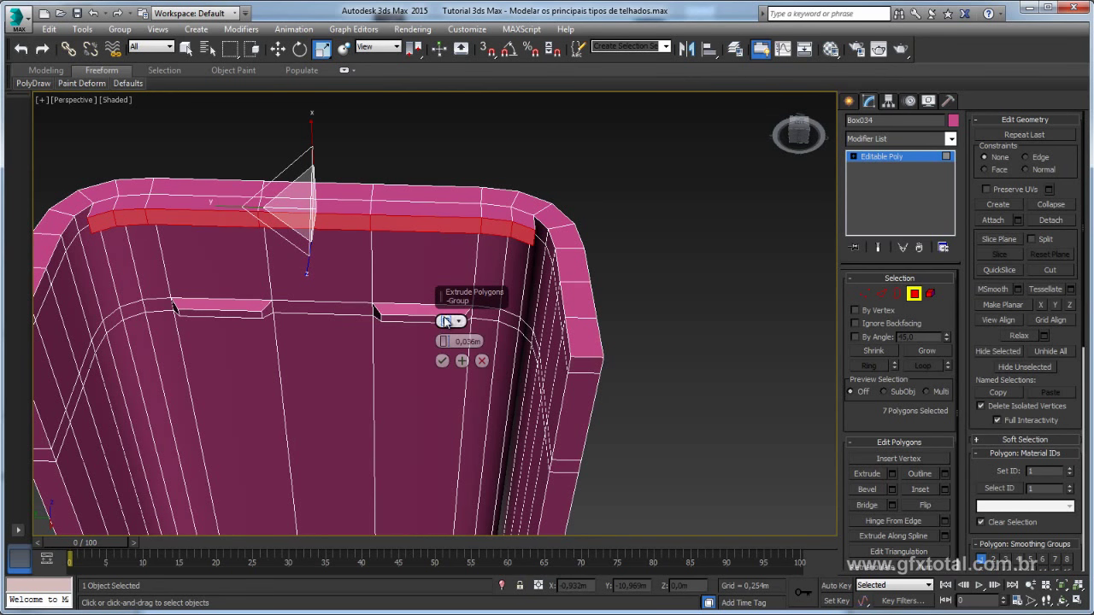
click(445, 321)
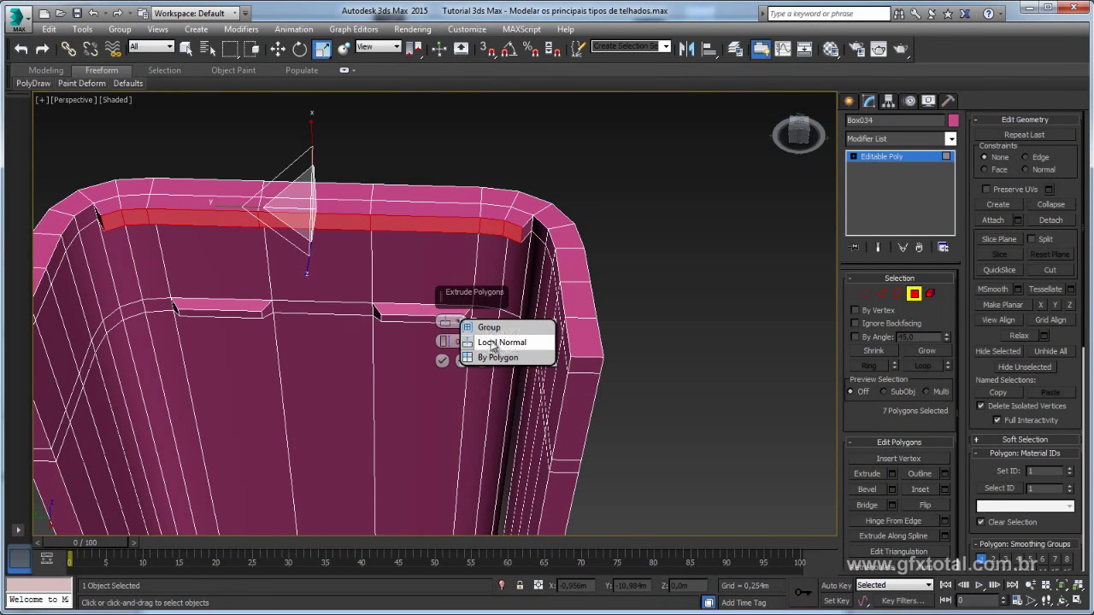
click(442, 362)
alt+middle_drag(391, 248, 328, 197)
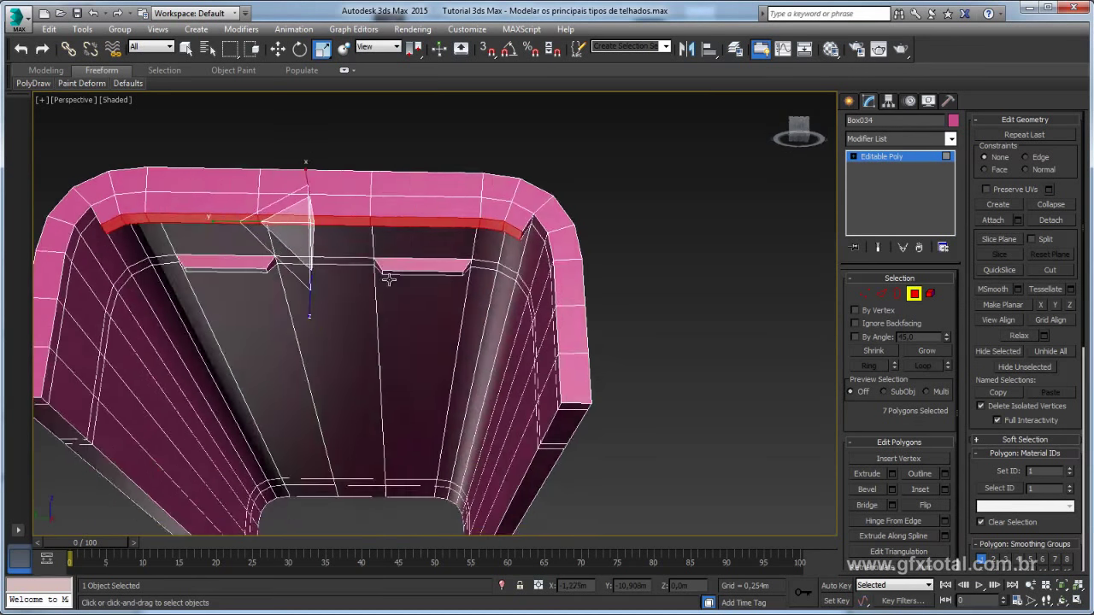
key(w)
drag(316, 168, 318, 159)
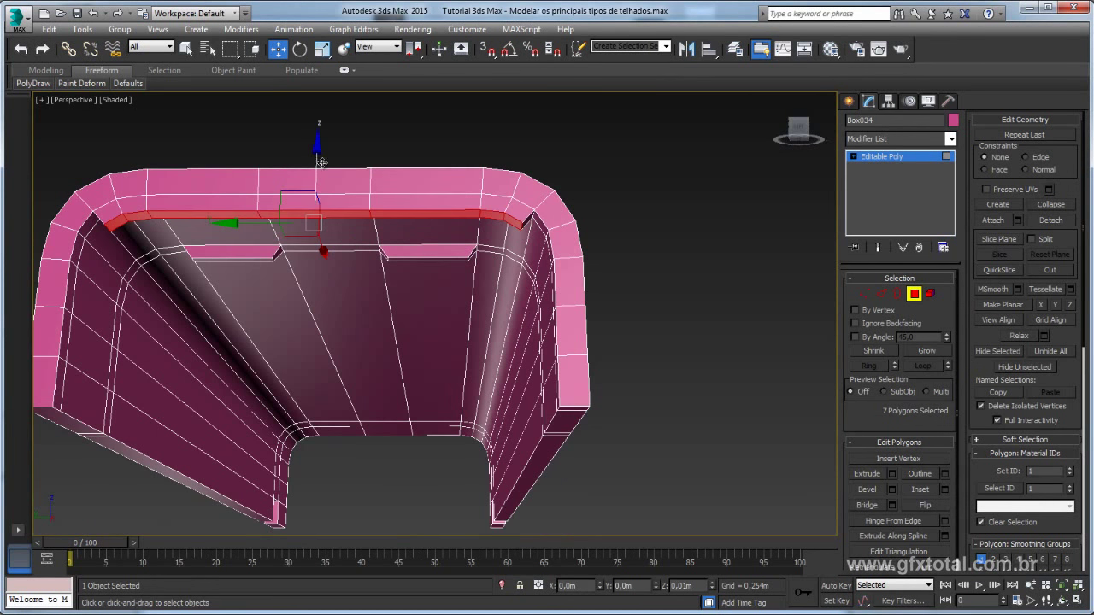
click(880, 158)
scroll(631, 264, down, 5)
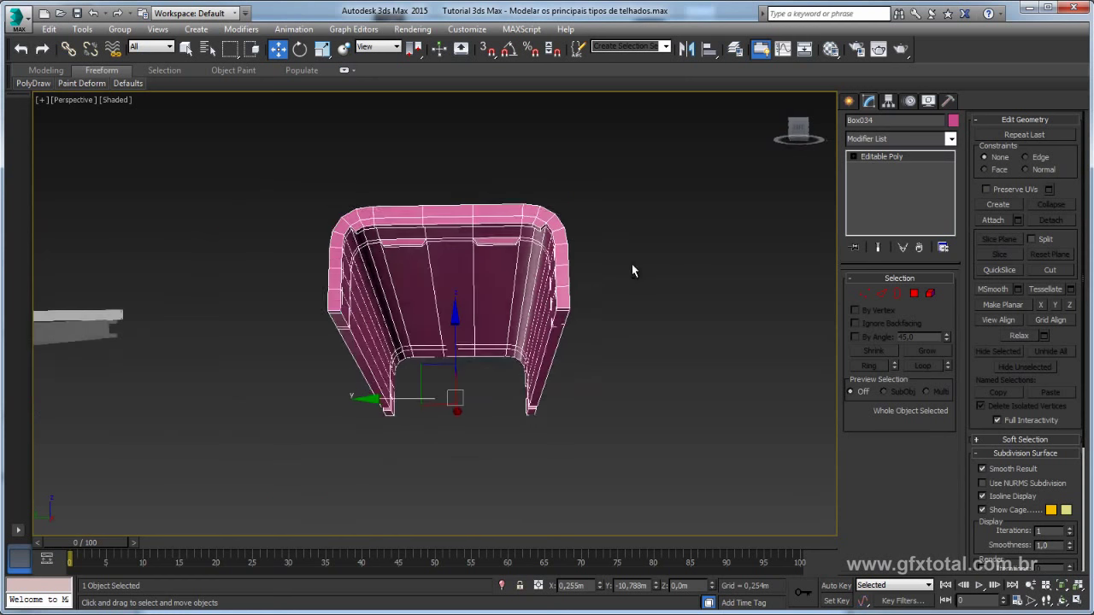
mouse_move(632, 264)
alt+middle_down()
mouse_move(550, 291)
mouse_move(618, 327)
mouse_move(476, 322)
alt+middle_up()
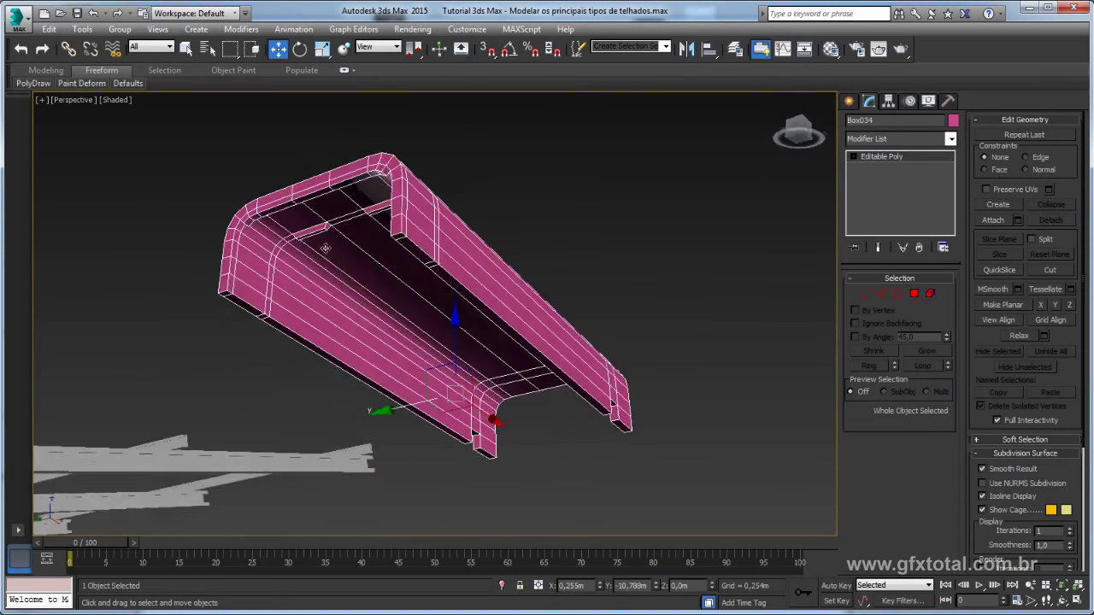
alt+middle_drag(339, 295, 297, 210)
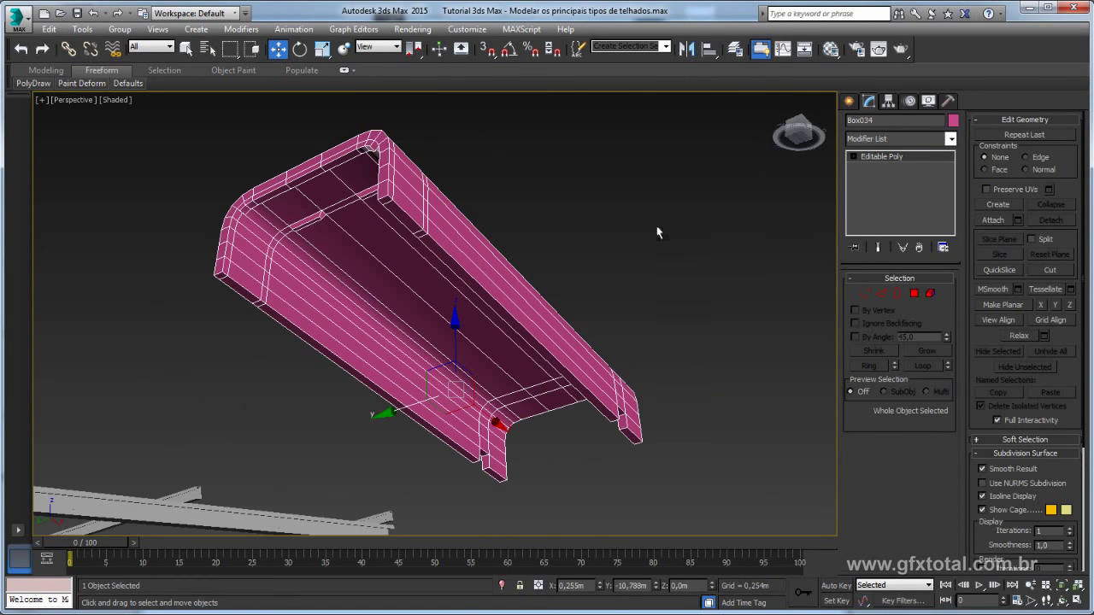
key(shift+z)
Select the top polygons at the tile's far end
click(913, 293)
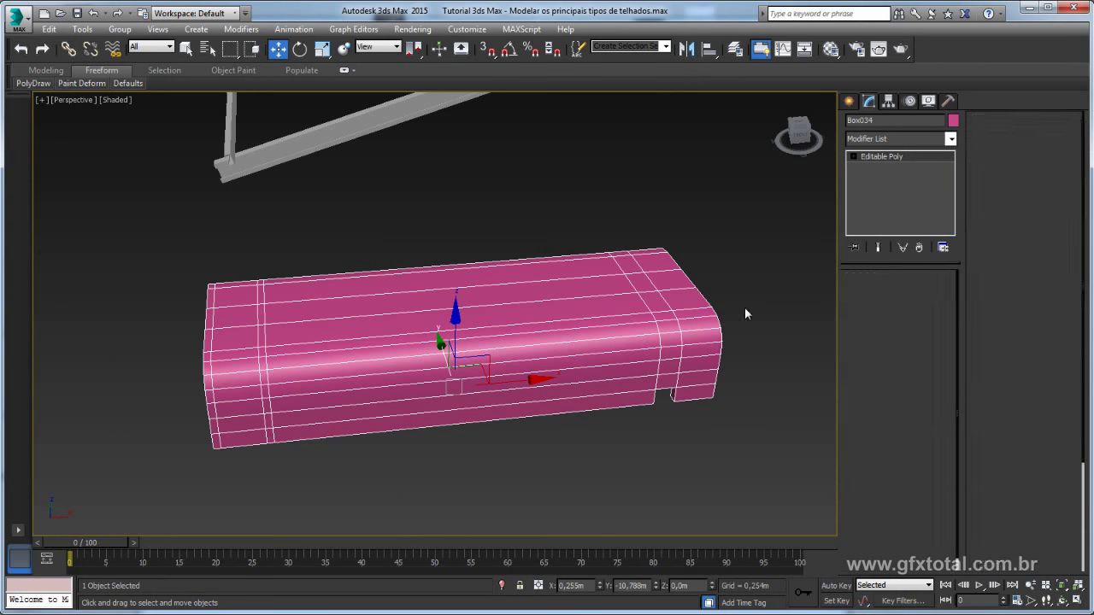
click(697, 308)
ctrl+click(675, 275)
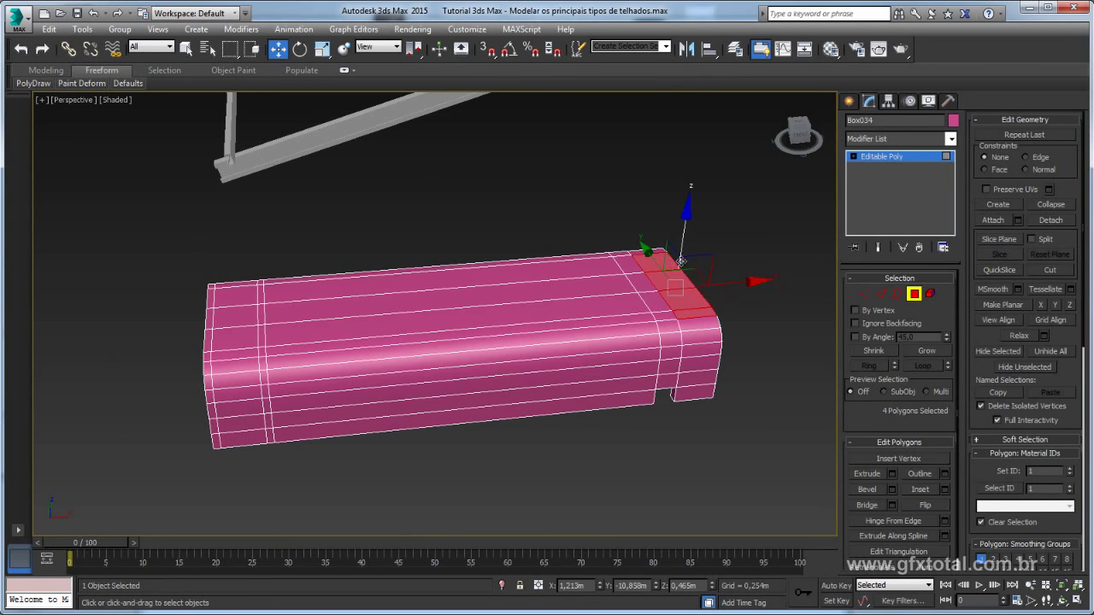
mouse_move(680, 260)
alt+middle_down()
mouse_move(667, 231)
mouse_move(797, 385)
mouse_move(713, 398)
alt+middle_up()
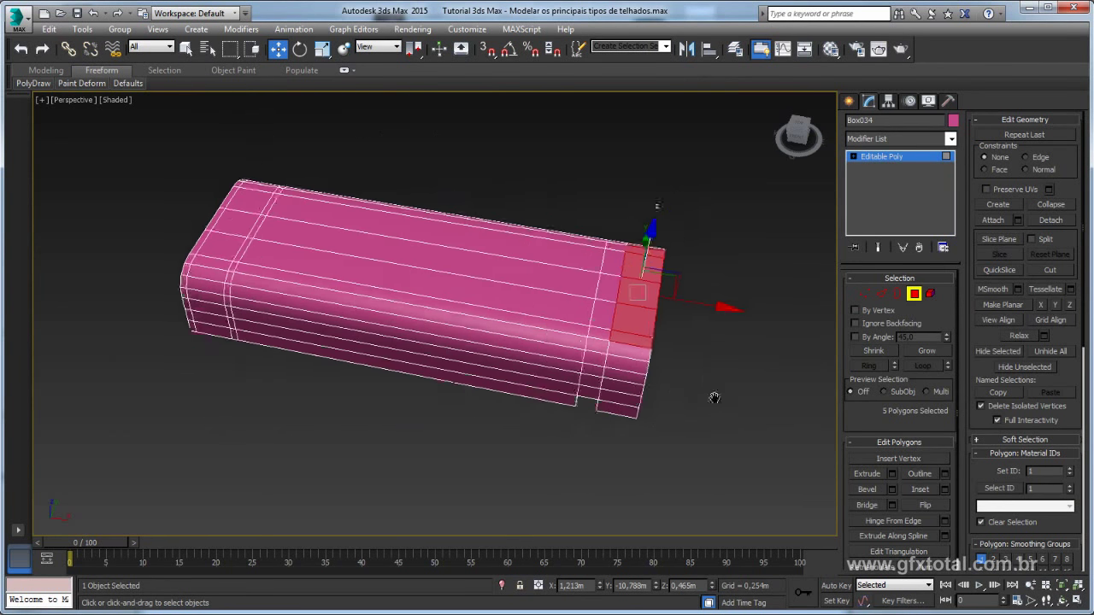
scroll(779, 419, up, 3)
alt+middle_drag(650, 374, 809, 413)
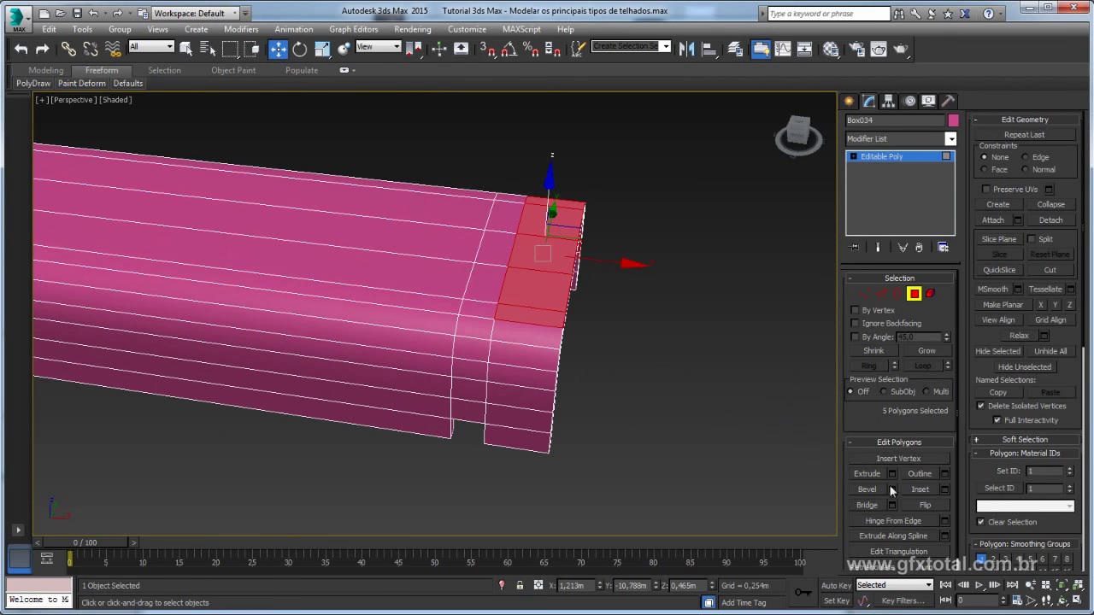
Inset the end faces by 0,036m, extrude them, and scale the tab narrower
click(944, 489)
drag(450, 343, 445, 336)
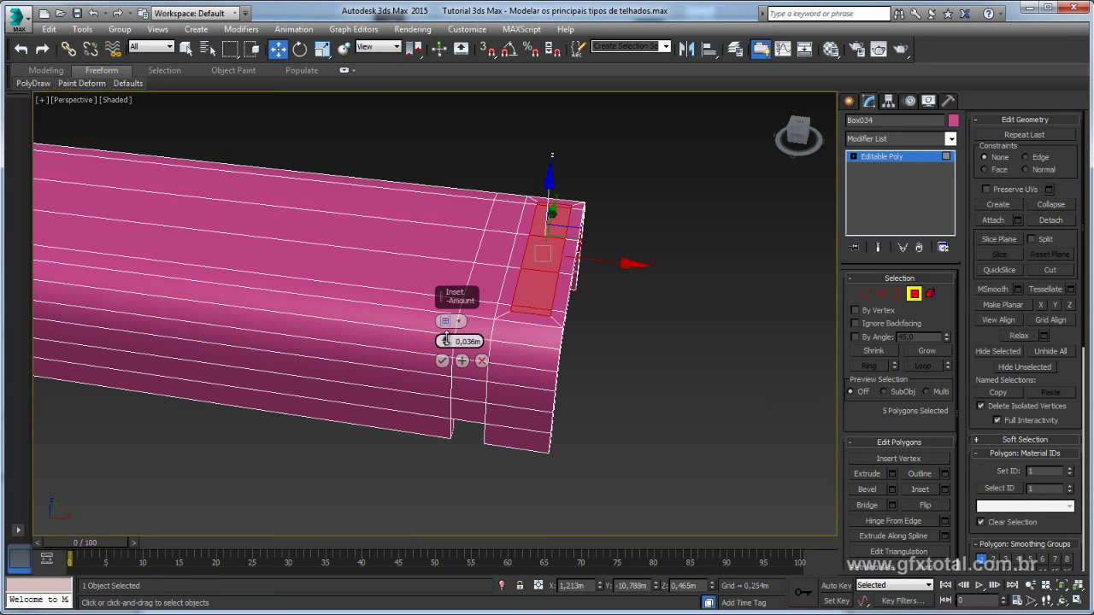
click(441, 359)
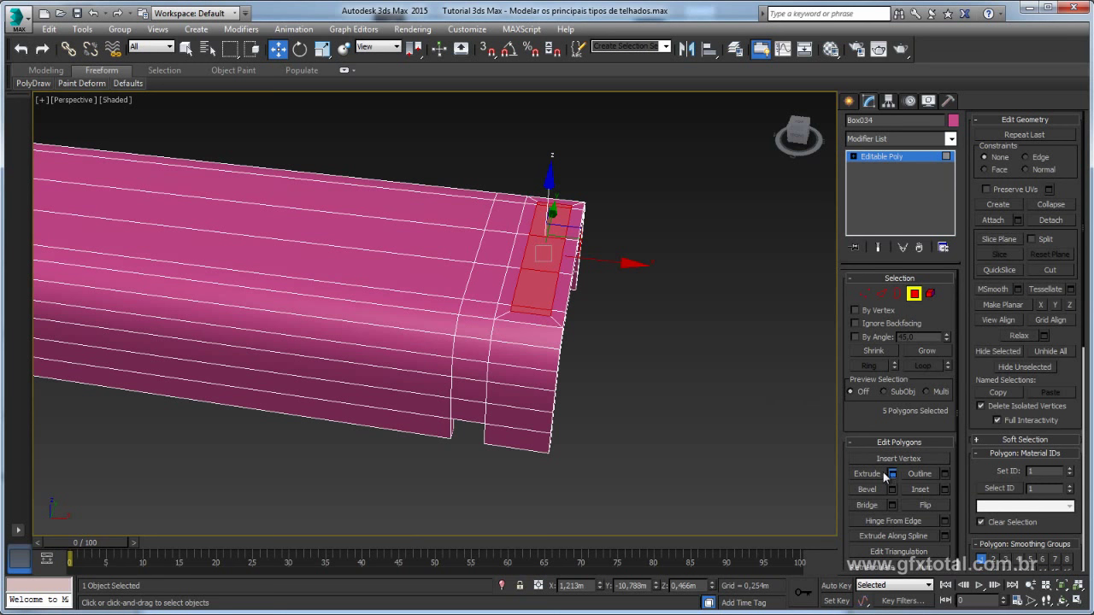
click(884, 473)
click(442, 359)
key(r)
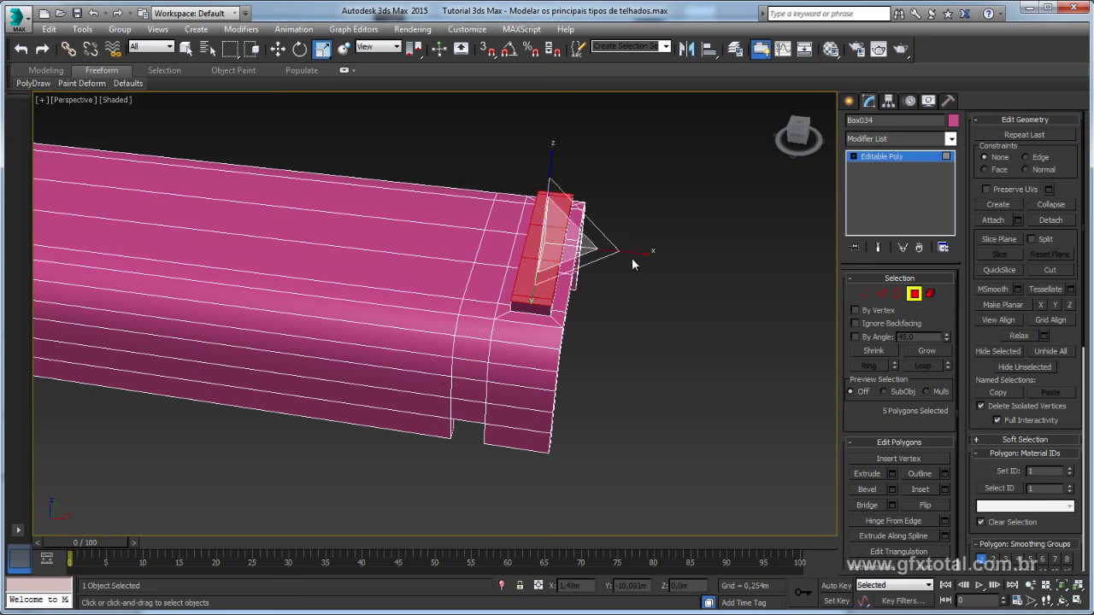
drag(628, 256, 634, 285)
mouse_move(633, 284)
alt+middle_down()
mouse_move(711, 198)
mouse_move(545, 186)
alt+middle_up()
key(w)
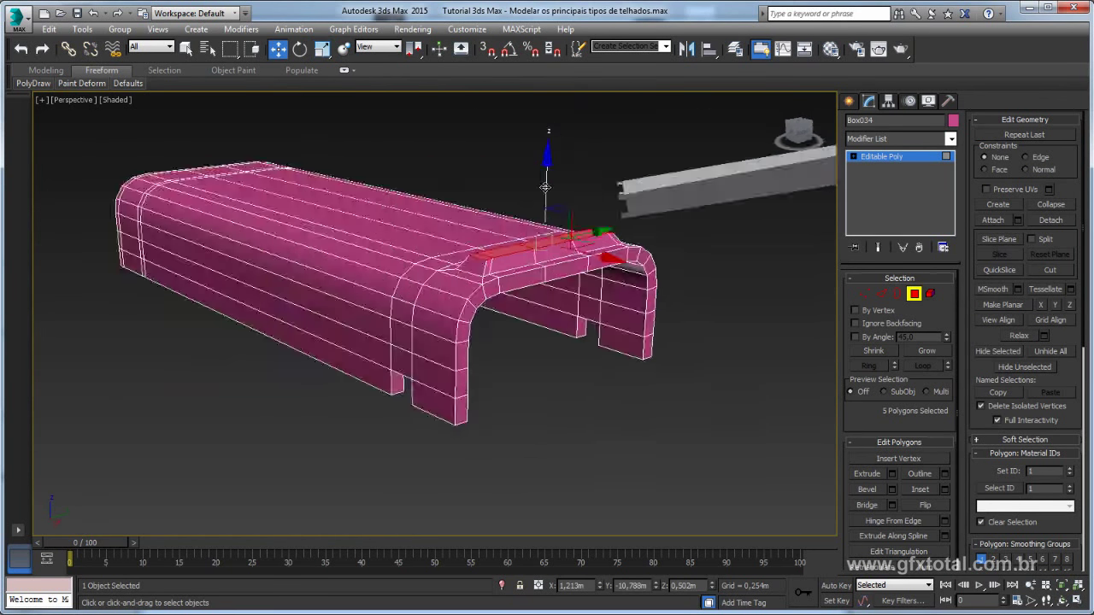
Exit sub-object level, check the 'telha colonial' reference photo, then minimize it
click(894, 157)
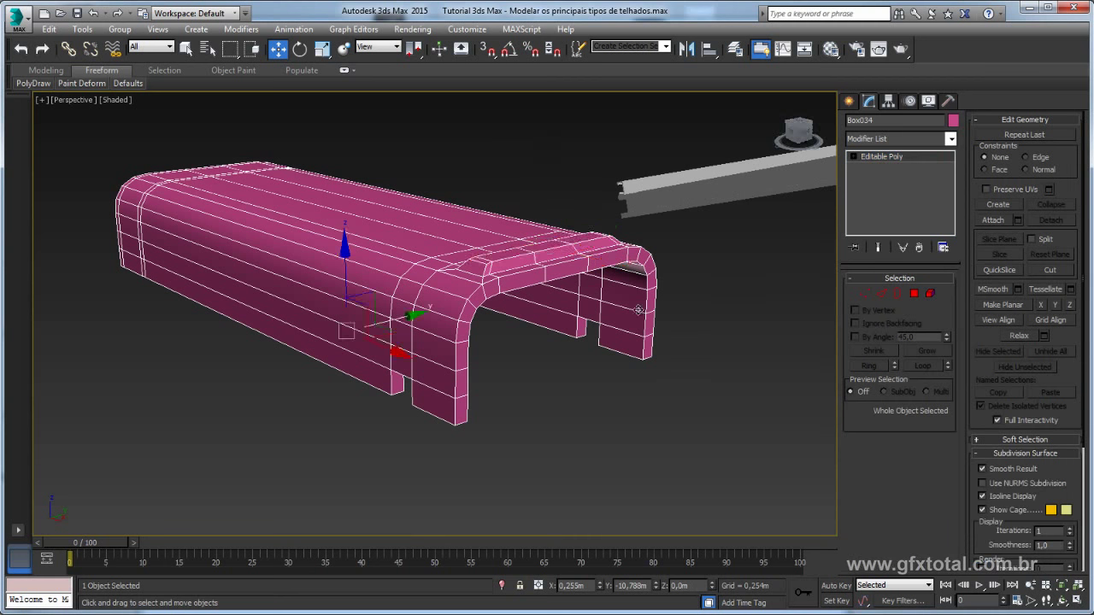
alt+middle_drag(769, 342, 668, 355)
scroll(669, 355, down, 4)
key(alt+Tab)
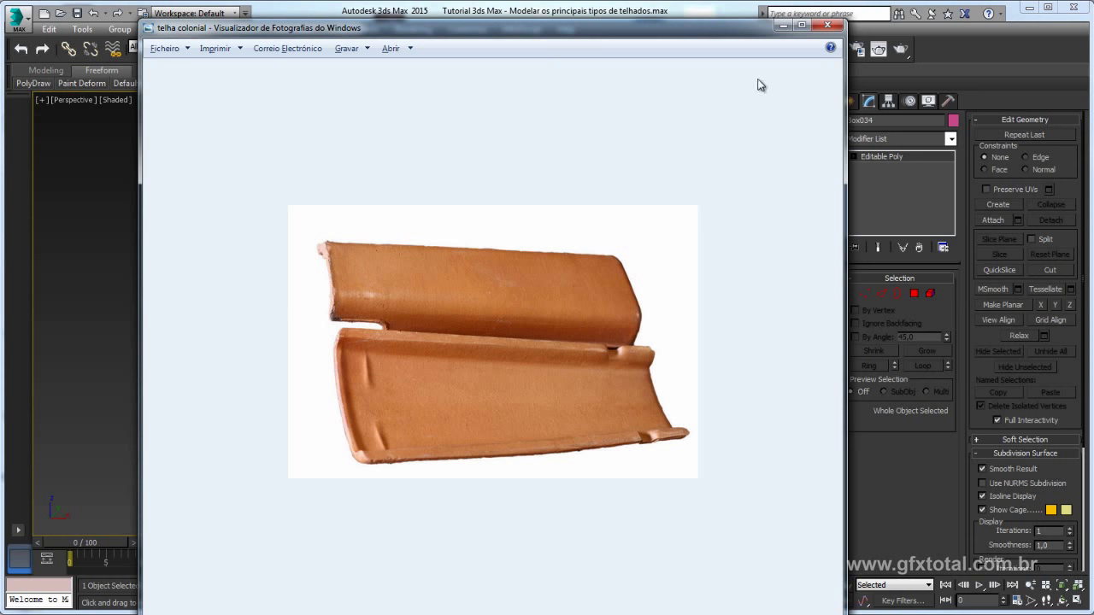
click(783, 27)
alt+middle_drag(632, 236, 710, 328)
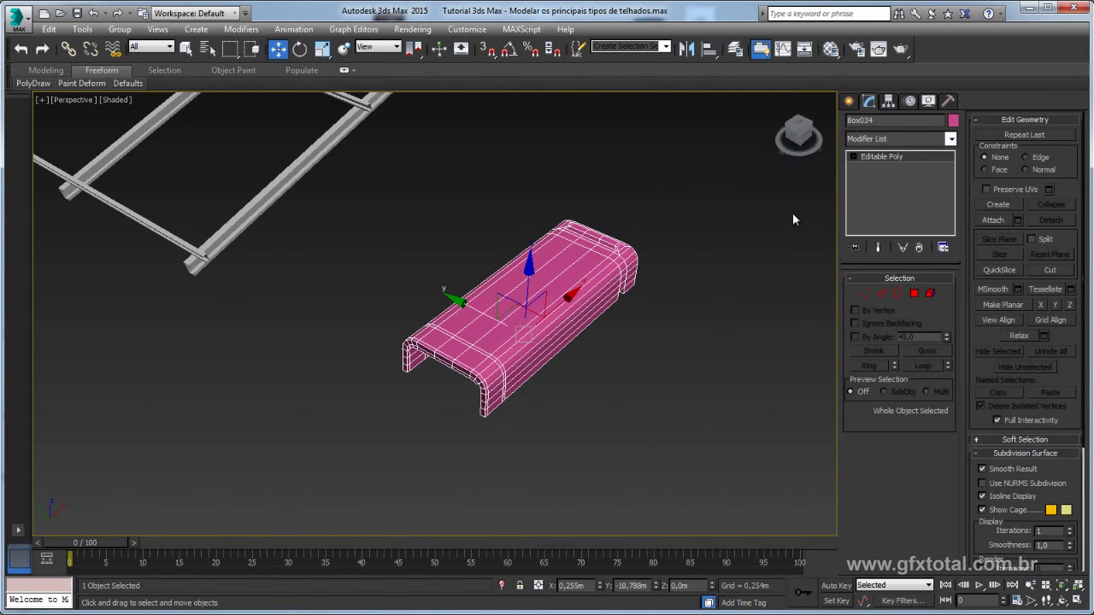
Add an FFD 2x2x2 modifier to Box034 and enter its Control Points level
click(950, 138)
scroll(906, 359, down, 6)
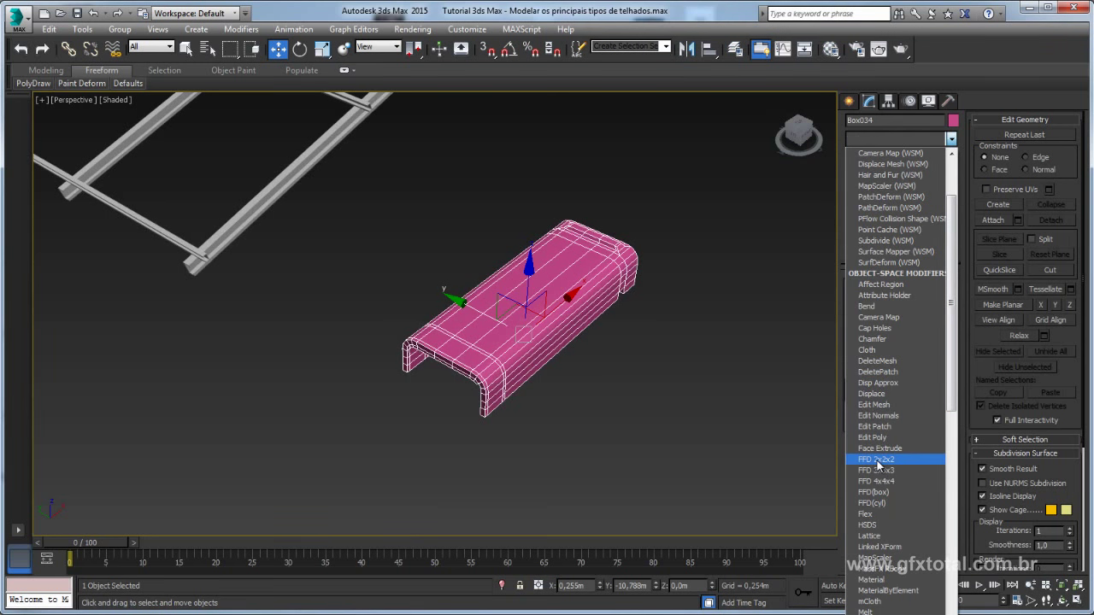
click(878, 461)
click(866, 156)
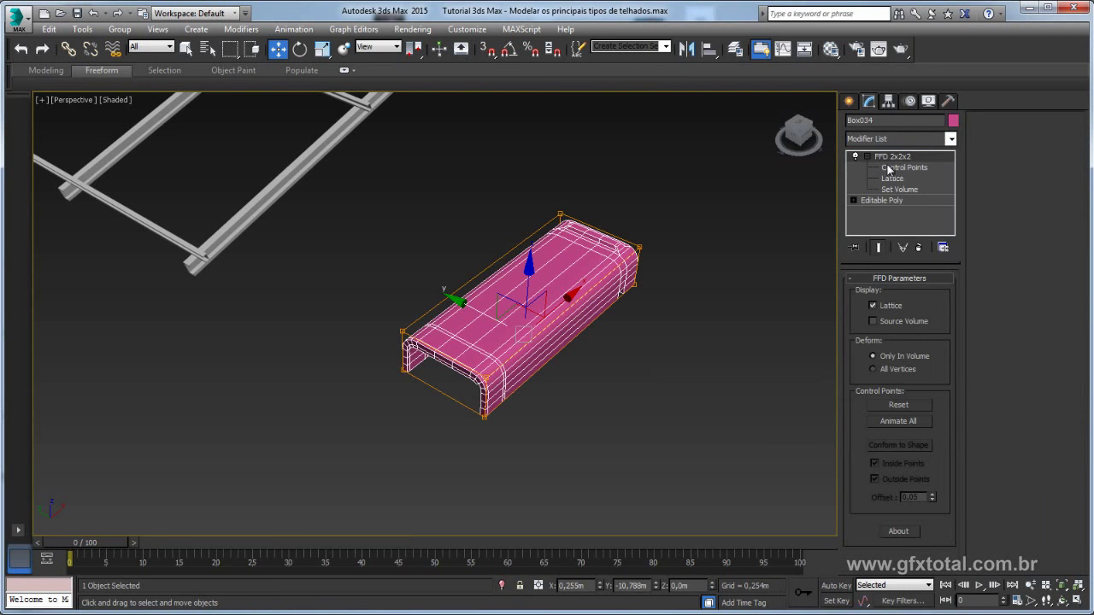
click(901, 168)
Scale and lower the far-end control points to taper the tile
alt+middle_drag(732, 247, 740, 208)
key(r)
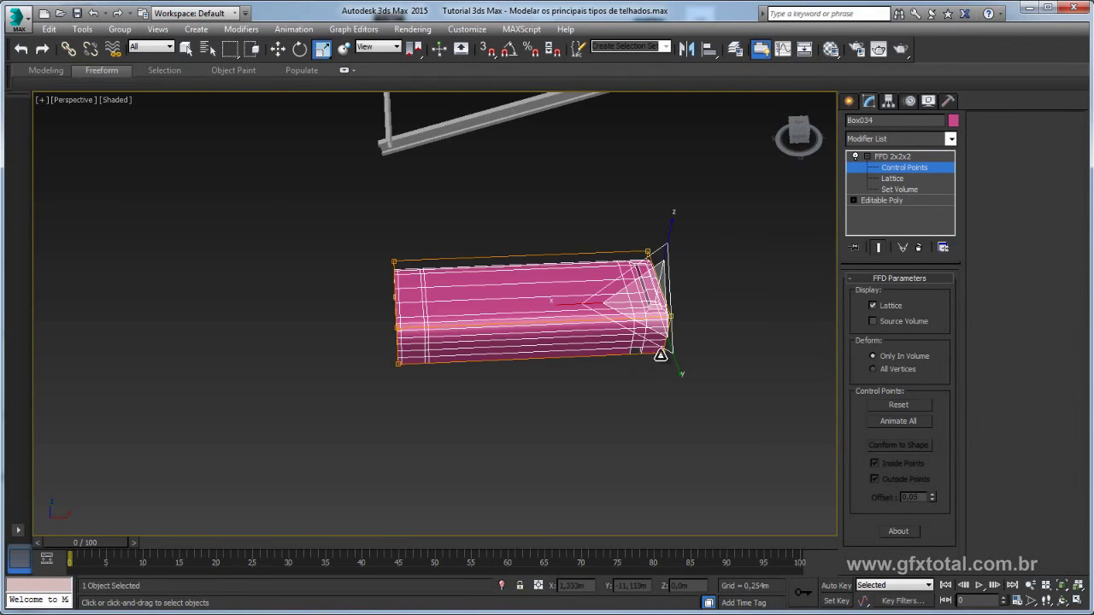
mouse_move(604, 376)
alt+middle_down()
mouse_move(771, 369)
mouse_move(691, 317)
alt+middle_up()
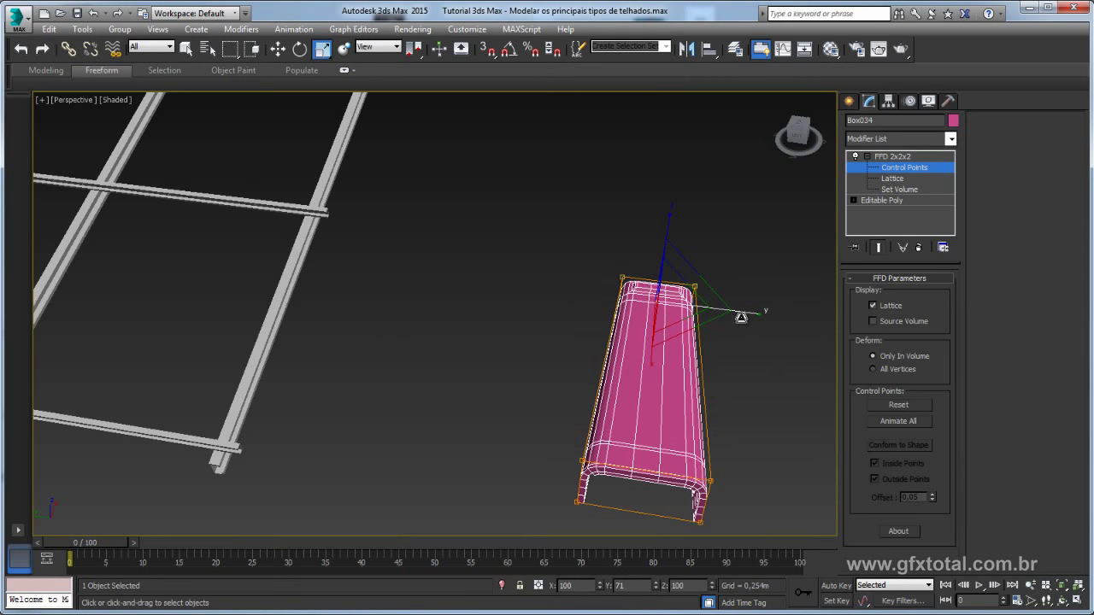
alt+middle_drag(740, 352, 697, 269)
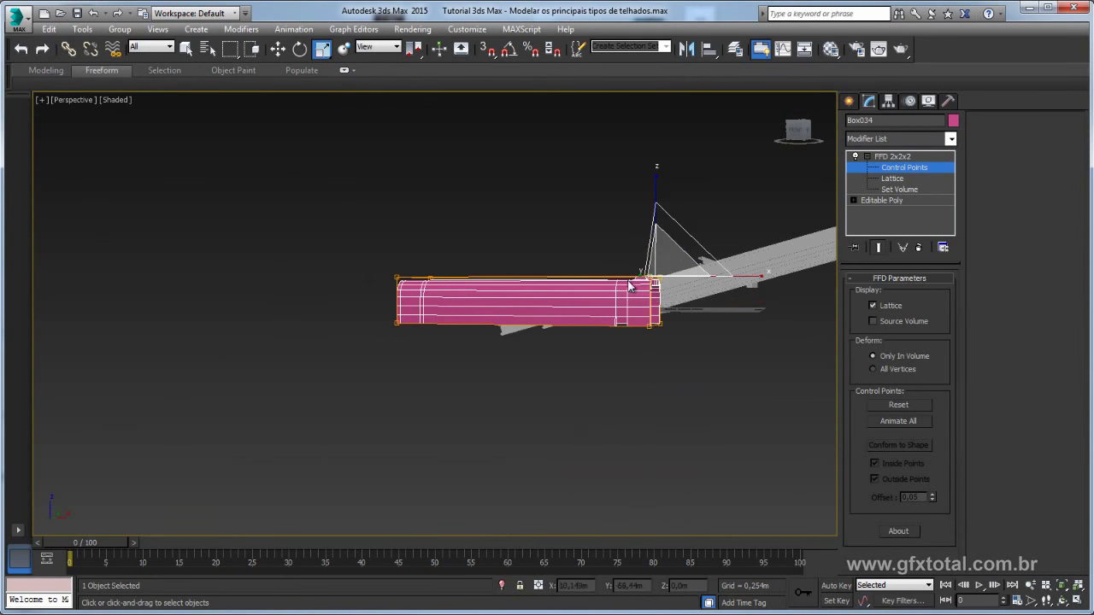
key(w)
drag(656, 217, 561, 303)
alt+middle_drag(561, 303, 703, 334)
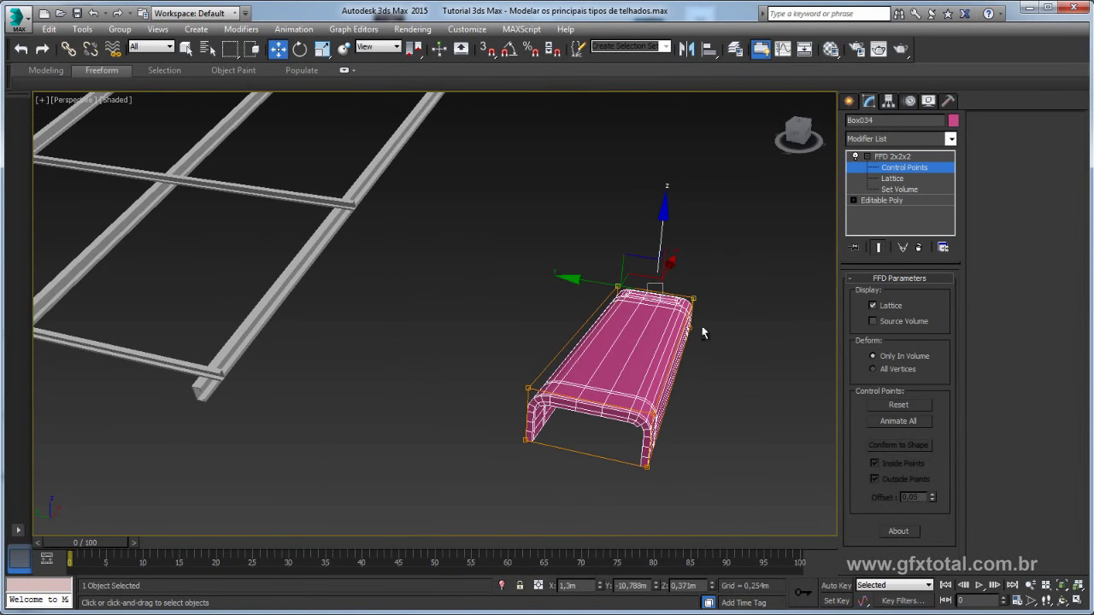
Leave Control Points and Shift-drag Box034 to clone it as Box035
double_click(893, 158)
mouse_move(727, 277)
alt+middle_down()
mouse_move(493, 293)
mouse_move(359, 321)
alt+middle_up()
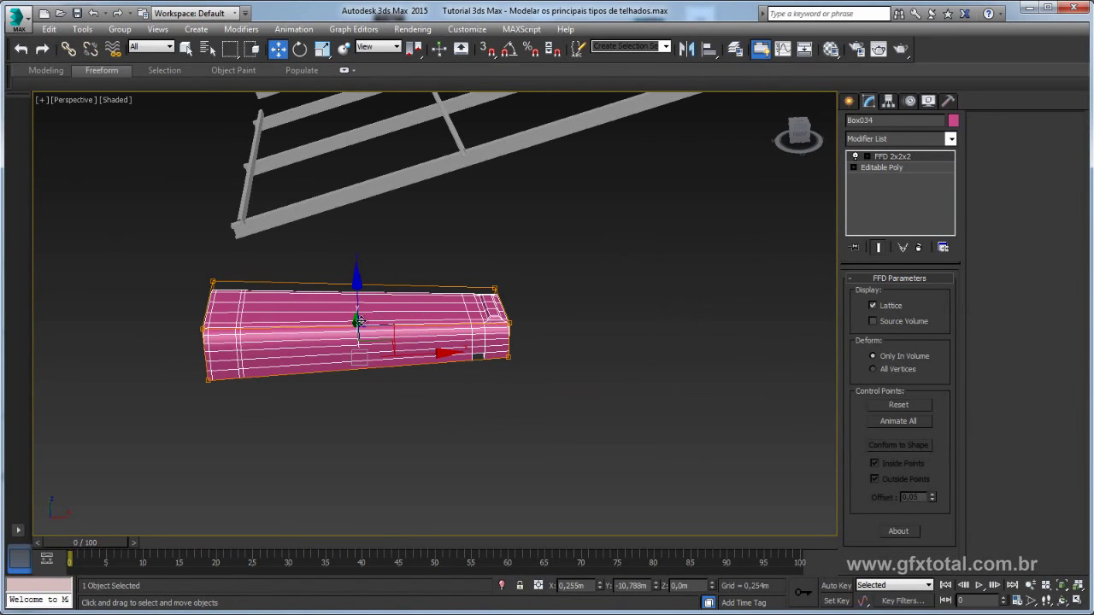
shift+drag(418, 357, 680, 350)
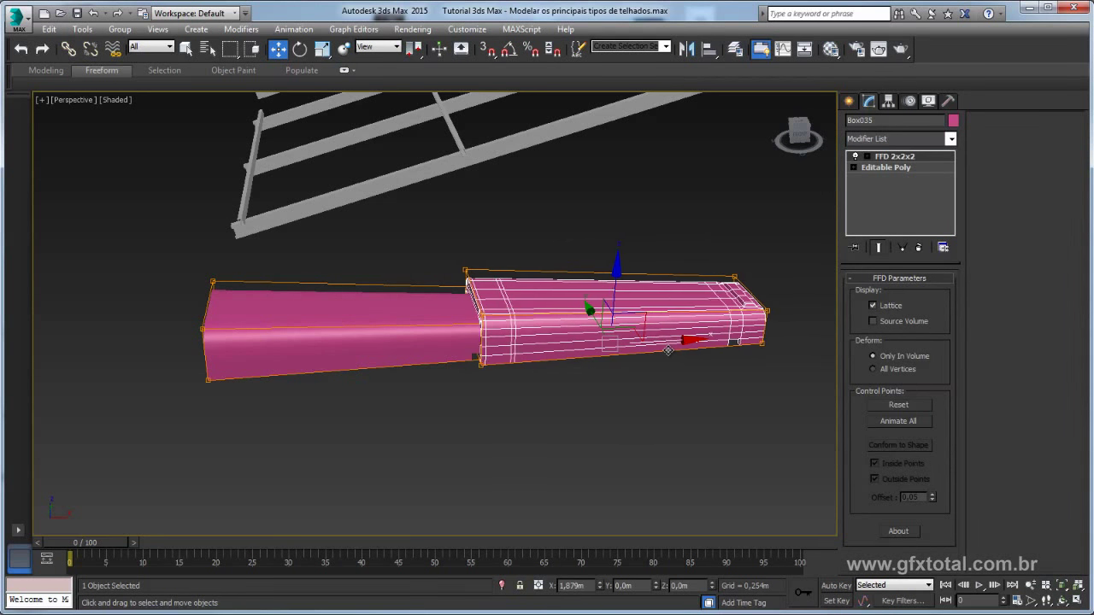
Place an instanced copy, Box035, so it overlaps the end of tile Box034
shift+drag(680, 350, 664, 351)
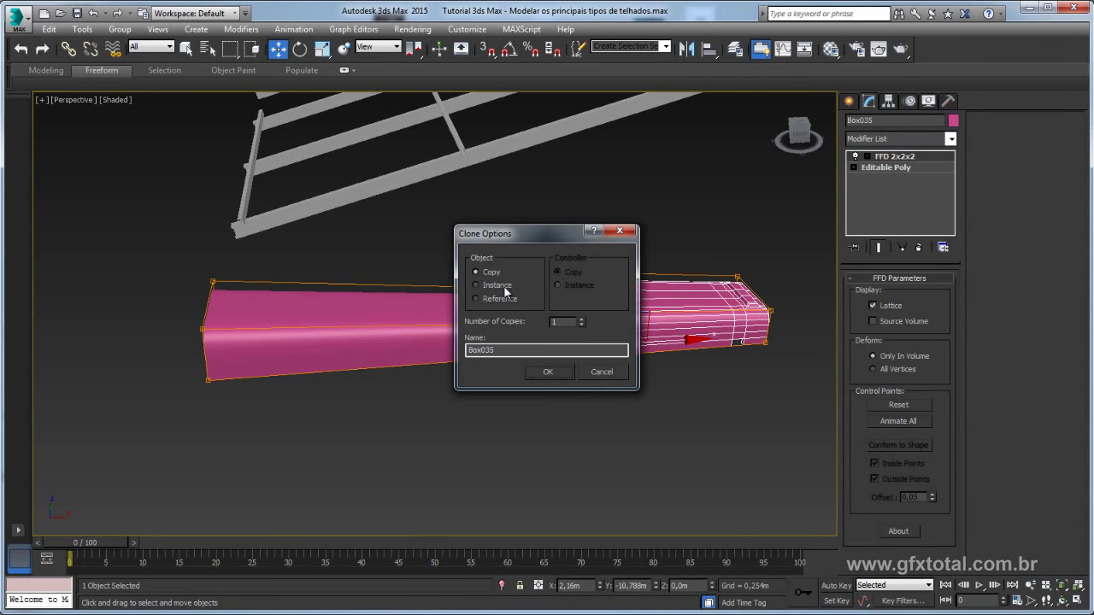
click(548, 372)
scroll(461, 355, up, 3)
scroll(487, 346, up, 3)
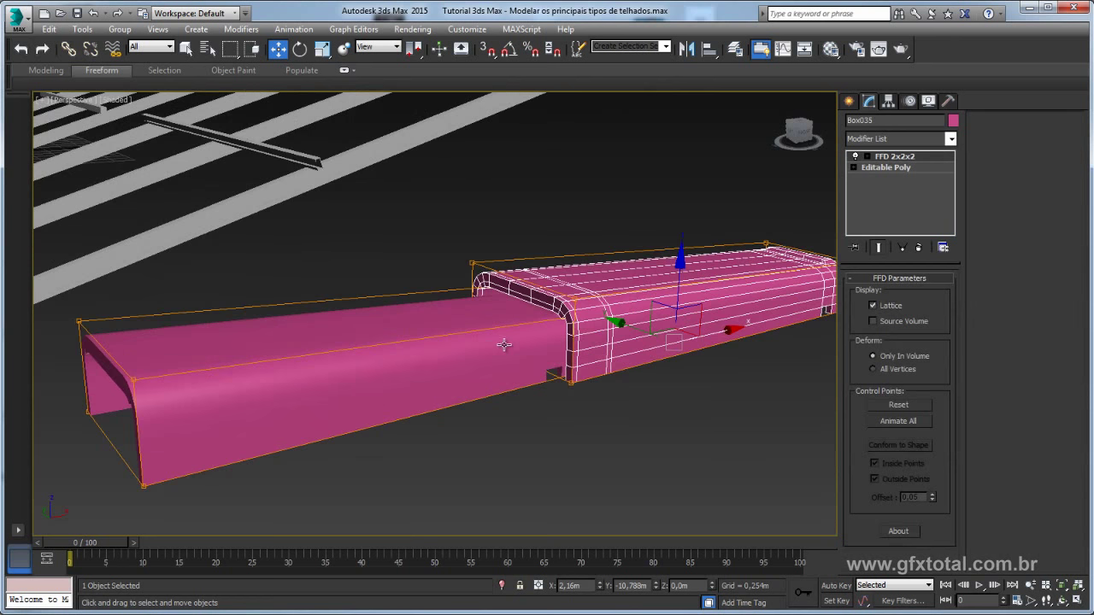
scroll(513, 343, up, 3)
At Box034's FFD Control Points level, raise the tapered end points slightly on Z
click(521, 343)
alt+middle_drag(522, 343, 838, 197)
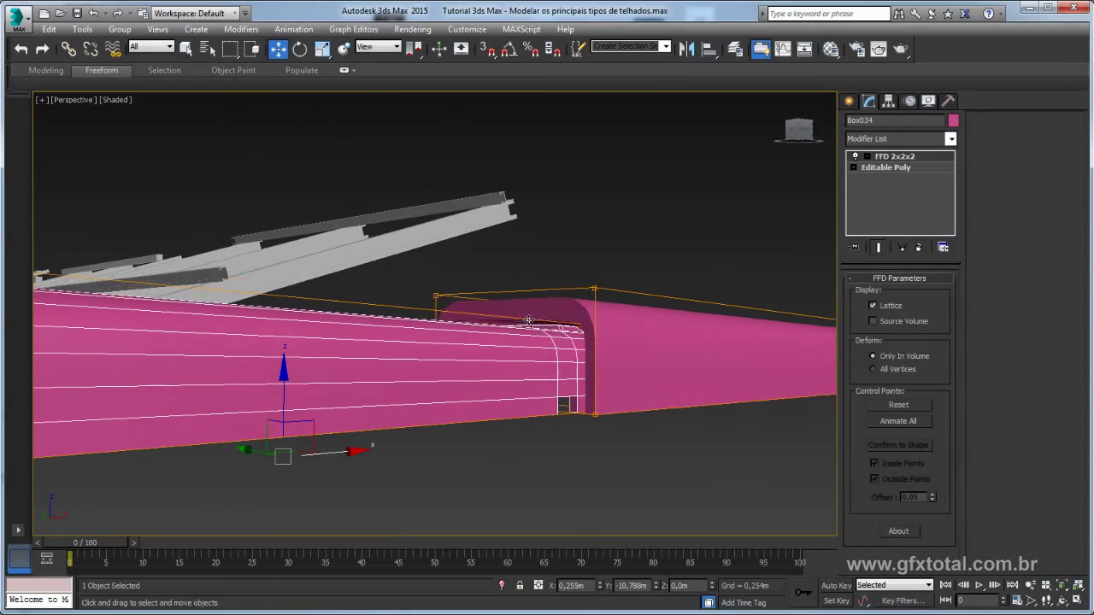
click(868, 157)
click(903, 168)
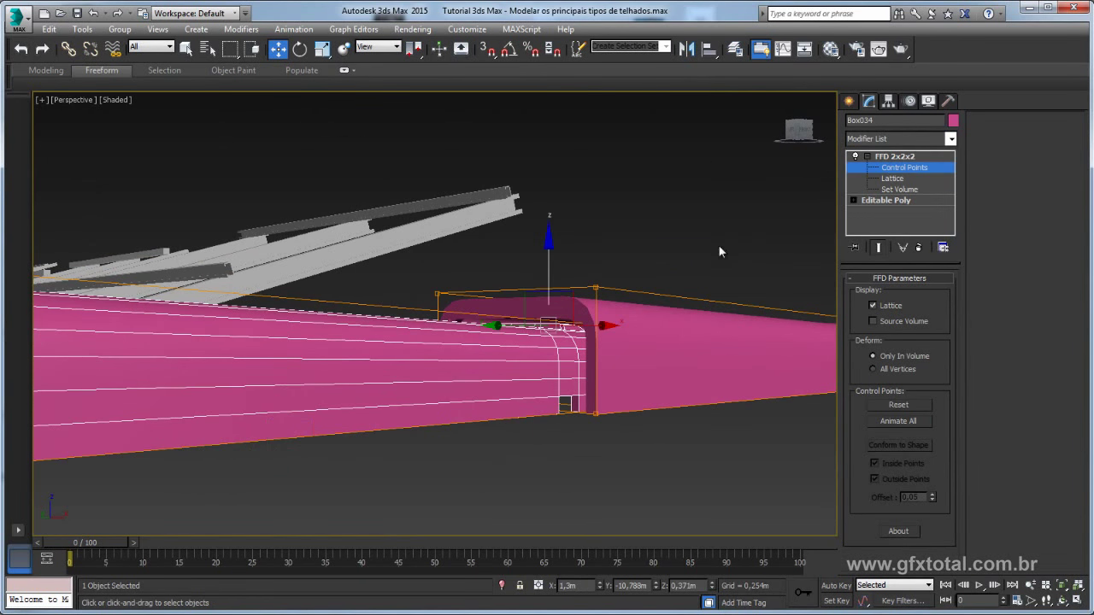
alt+middle_drag(642, 266, 697, 280)
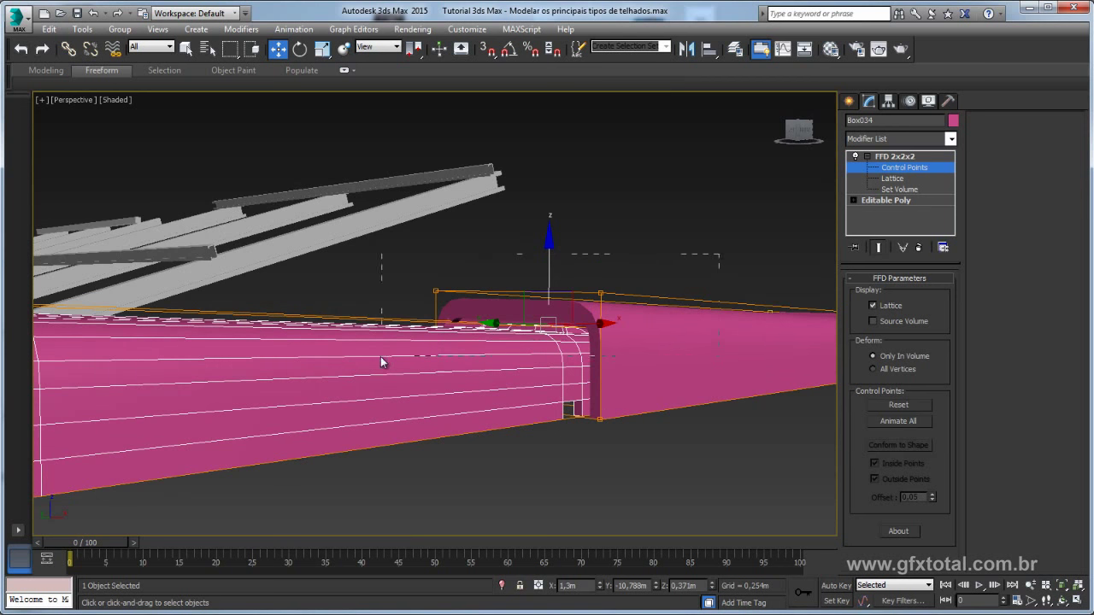
alt+middle_drag(366, 351, 552, 330)
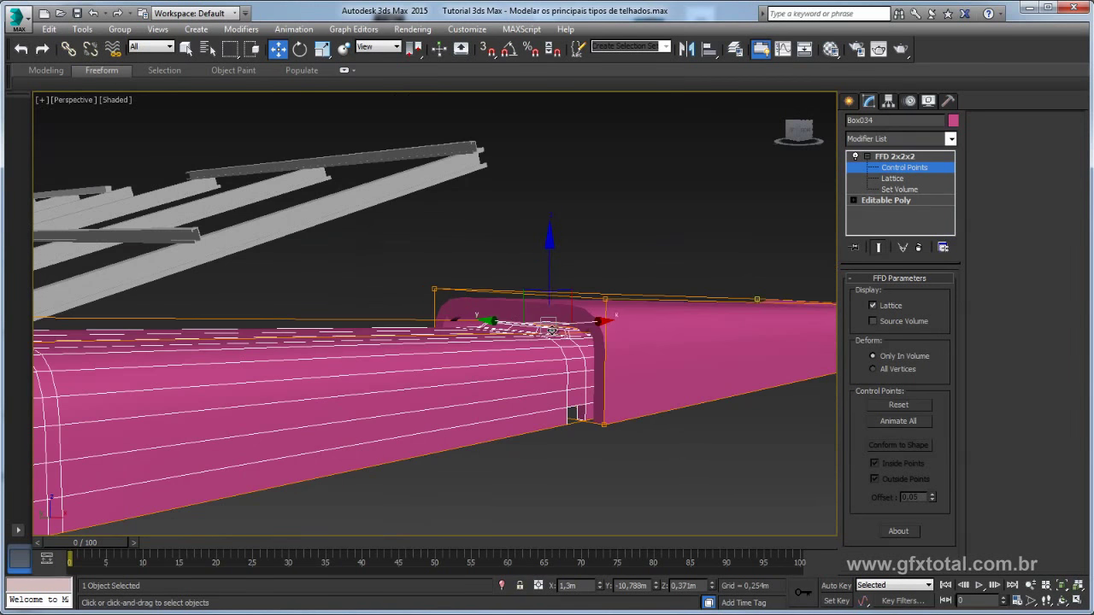
alt+middle_drag(700, 350, 656, 342)
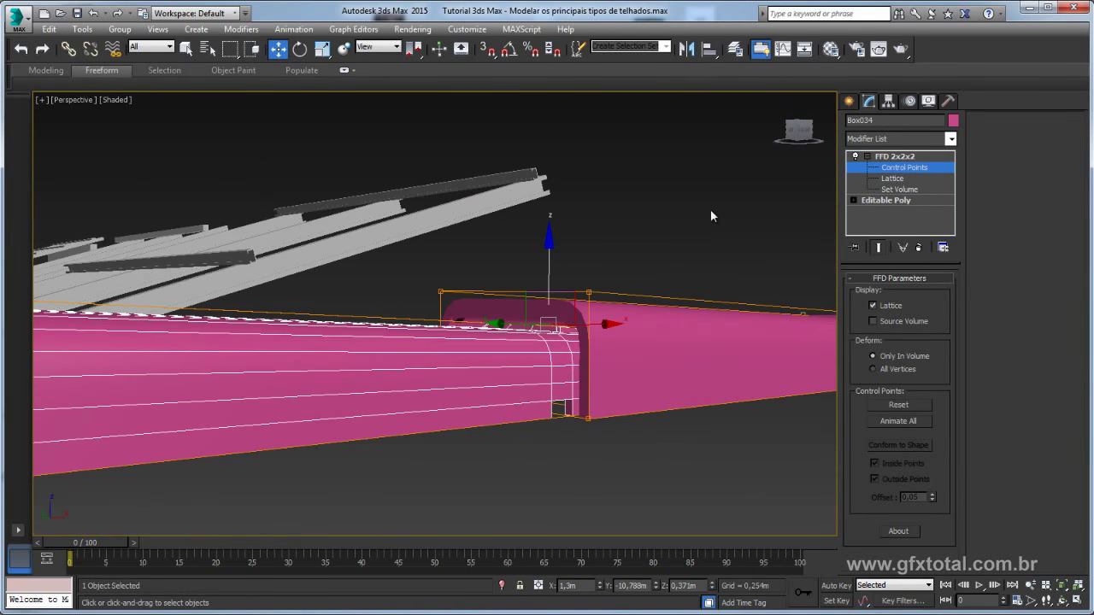
drag(551, 273, 549, 263)
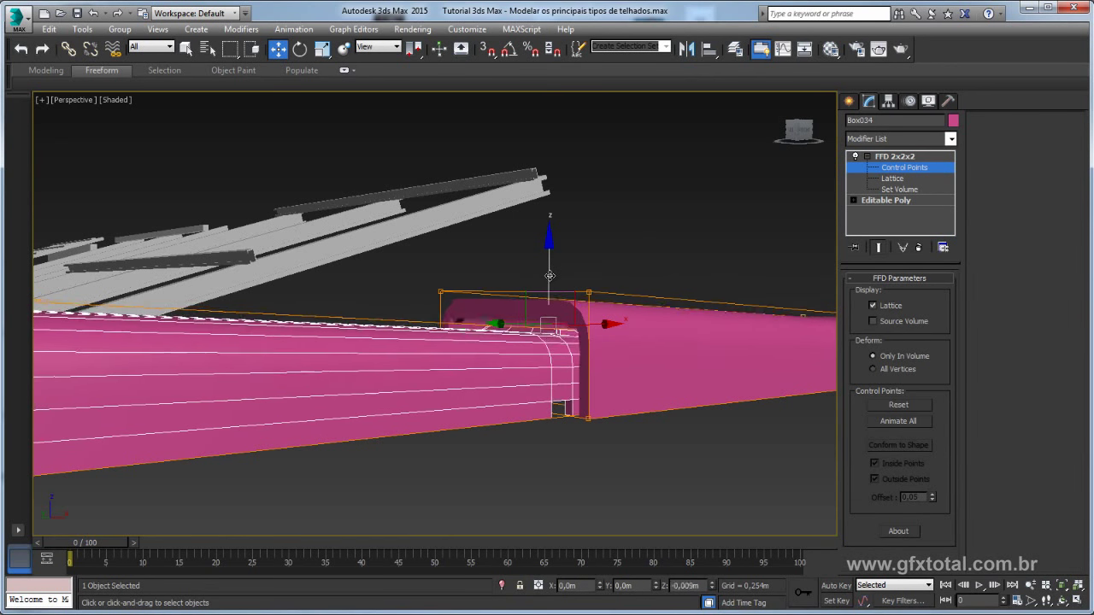
mouse_move(549, 263)
alt+middle_down()
mouse_move(614, 303)
mouse_move(551, 265)
alt+middle_up()
drag(551, 264, 552, 262)
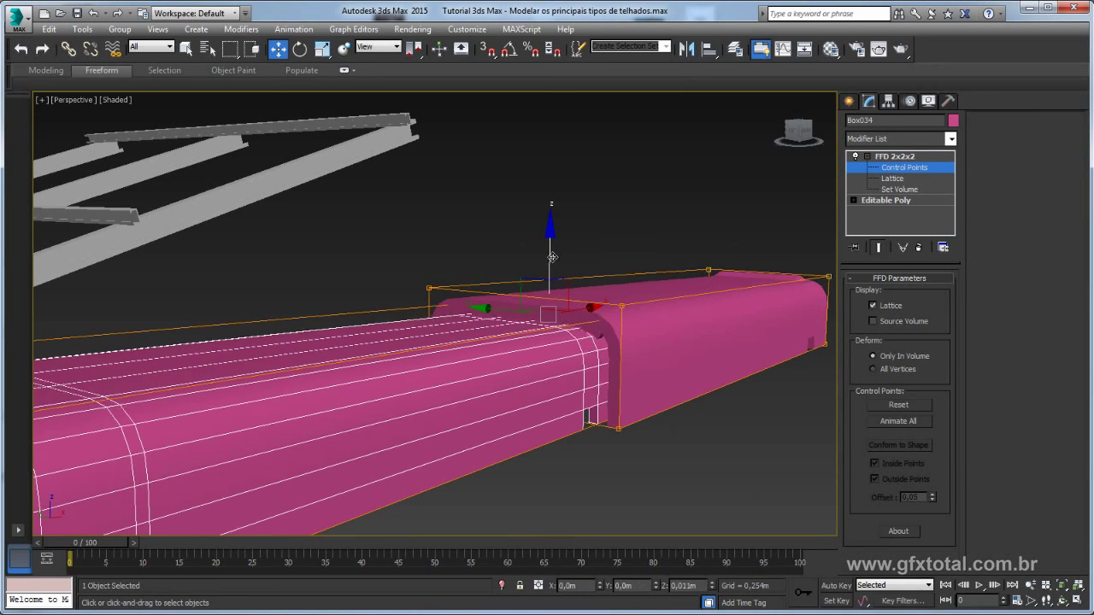
Check the tile overlap from several angles, exit Control Points, and reselect the tile
alt+middle_drag(551, 262, 646, 379)
scroll(646, 378, down, 5)
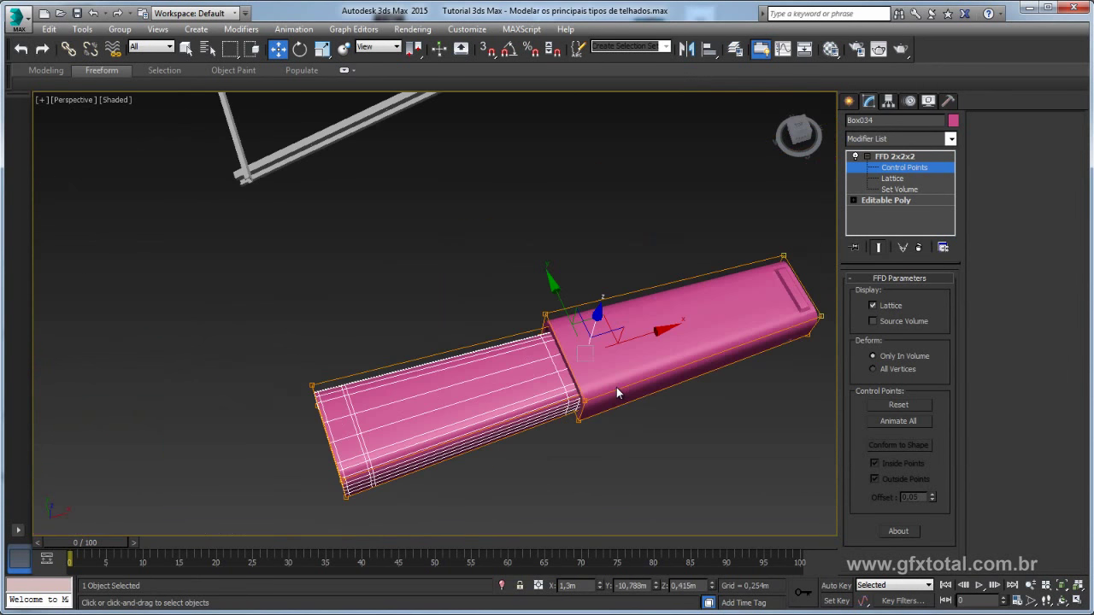
mouse_move(621, 418)
alt+middle_down()
mouse_move(592, 368)
mouse_move(643, 310)
alt+middle_up()
scroll(642, 311, up, 3)
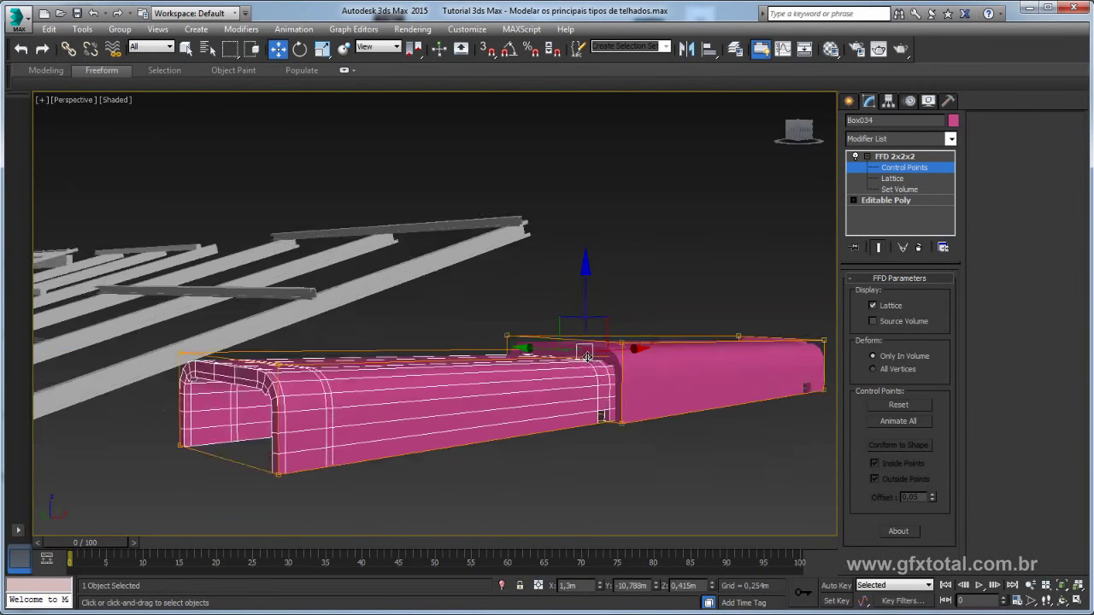
scroll(586, 371, up, 3)
mouse_move(586, 364)
alt+middle_down()
mouse_move(214, 383)
mouse_move(300, 349)
mouse_move(491, 321)
alt+middle_up()
mouse_move(555, 293)
alt+middle_down()
mouse_move(576, 330)
mouse_move(623, 333)
alt+middle_up()
click(895, 156)
click(866, 157)
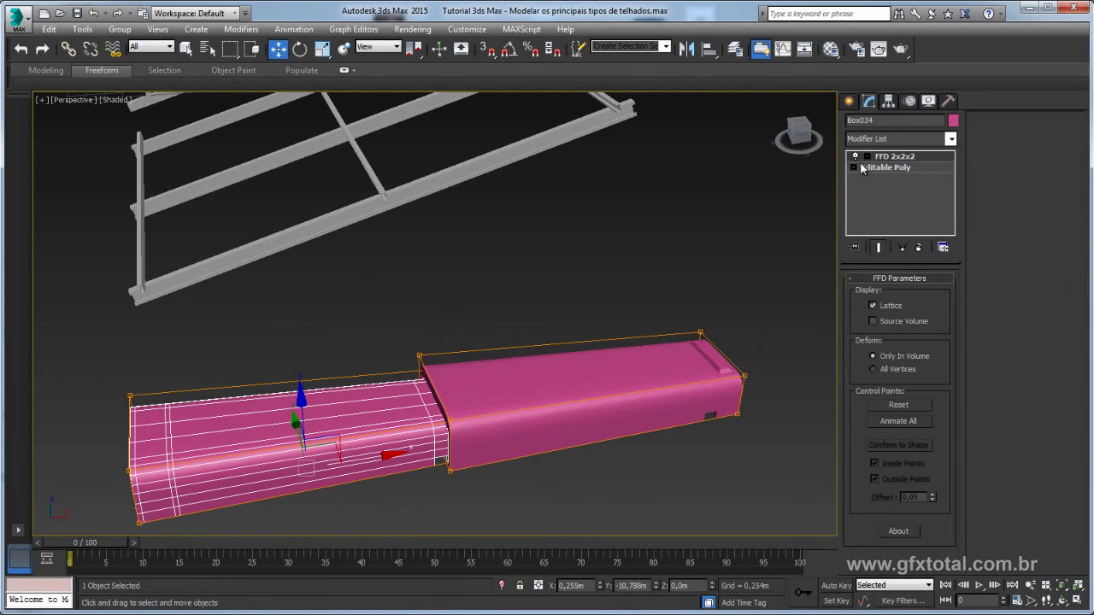
click(581, 376)
mouse_move(581, 376)
alt+middle_down()
mouse_move(478, 350)
mouse_move(468, 321)
alt+middle_up()
click(463, 341)
Convert Box034 to an Editable Poly, baking in its lattice taper
right_click(461, 312)
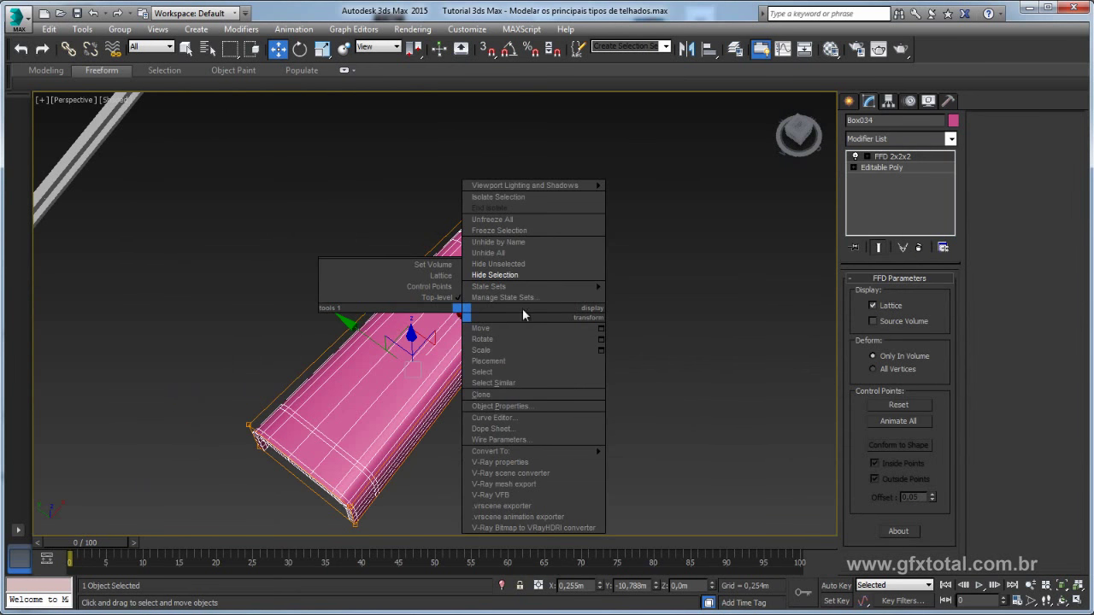
mouse_move(491, 451)
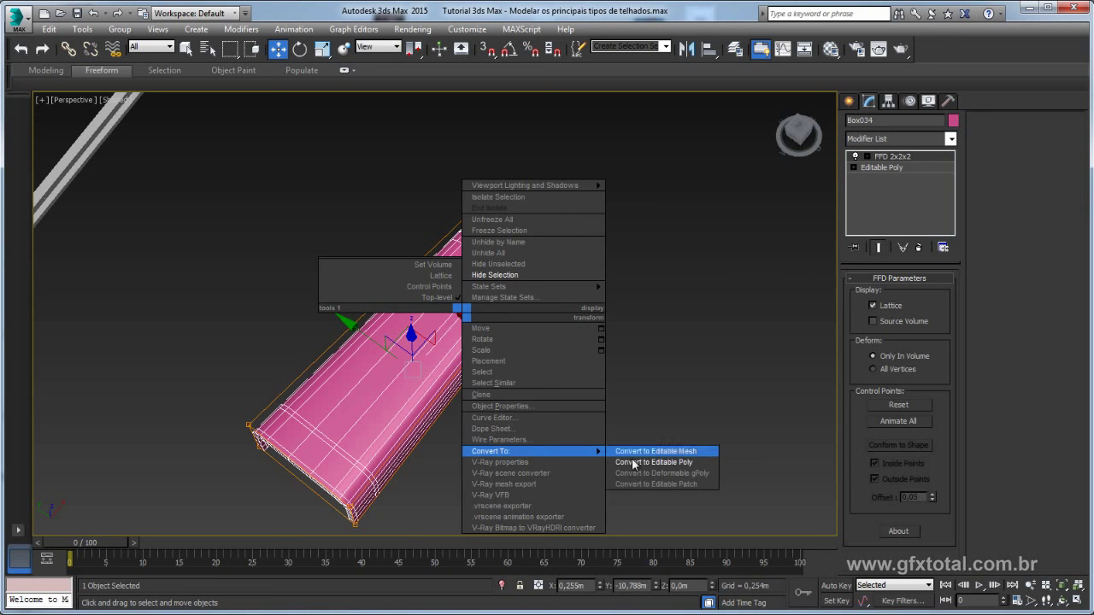
click(633, 462)
click(629, 284)
drag(628, 283, 521, 383)
alt+middle_drag(521, 383, 535, 442)
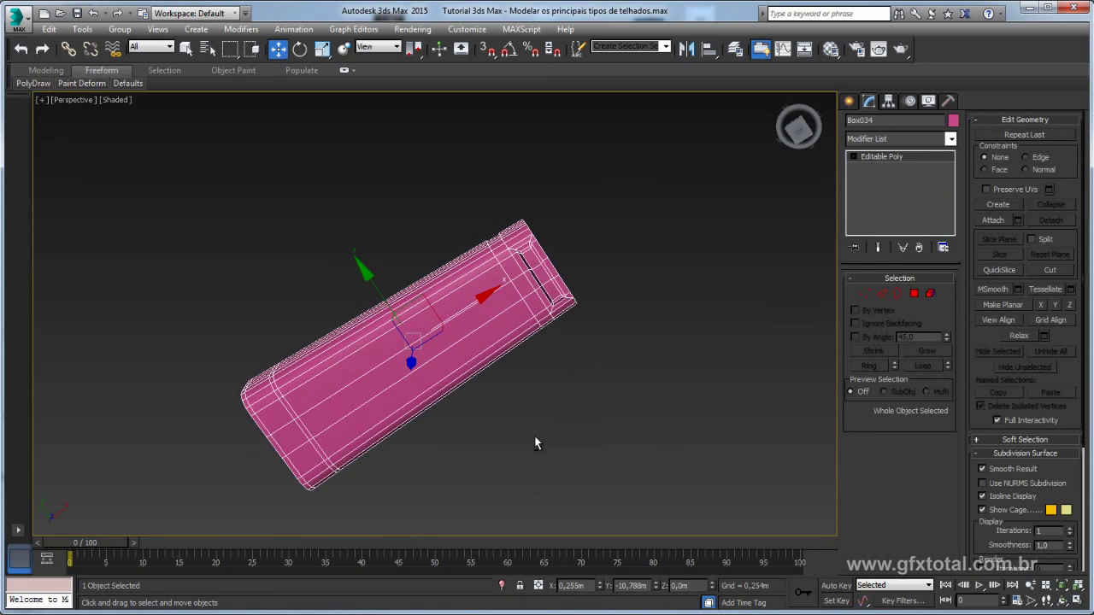
click(599, 421)
mouse_move(600, 420)
alt+middle_down()
mouse_move(616, 322)
mouse_move(440, 352)
mouse_move(453, 356)
alt+middle_up()
click(453, 356)
Add a TurboSmooth modifier to Box034 and inspect the rounded tile
click(950, 138)
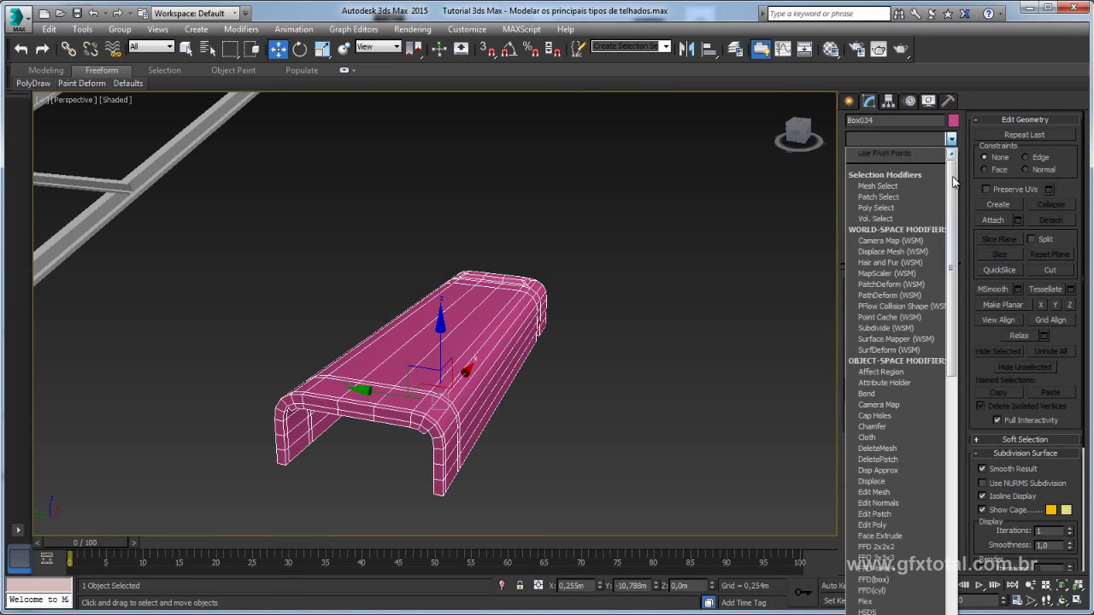
drag(951, 171, 957, 521)
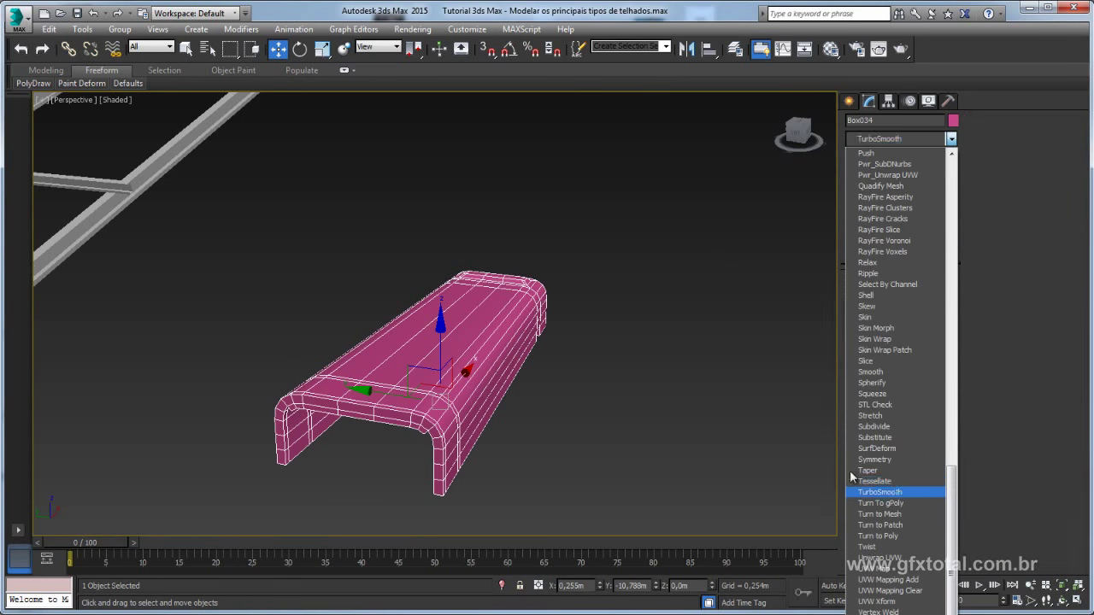
click(880, 492)
click(668, 420)
mouse_move(668, 420)
alt+middle_down()
mouse_move(534, 446)
mouse_move(474, 421)
mouse_move(494, 347)
mouse_move(526, 350)
alt+middle_up()
At Box034's Editable Poly edge level, ring-select the seam edges and connect them with new loops
scroll(537, 334, up, 4)
click(551, 384)
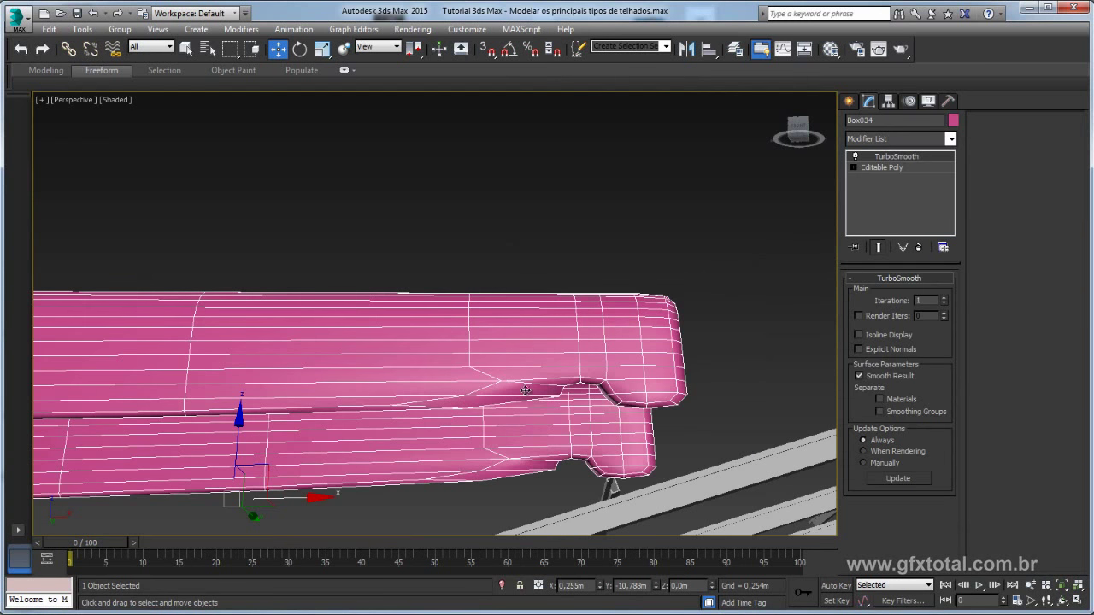
click(881, 167)
click(880, 293)
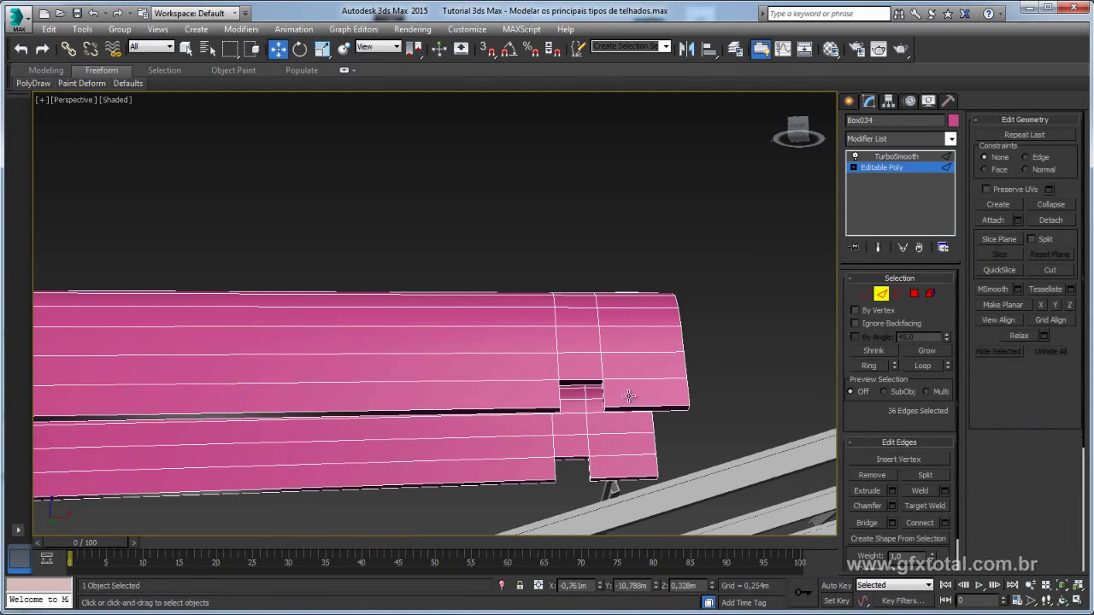
click(555, 410)
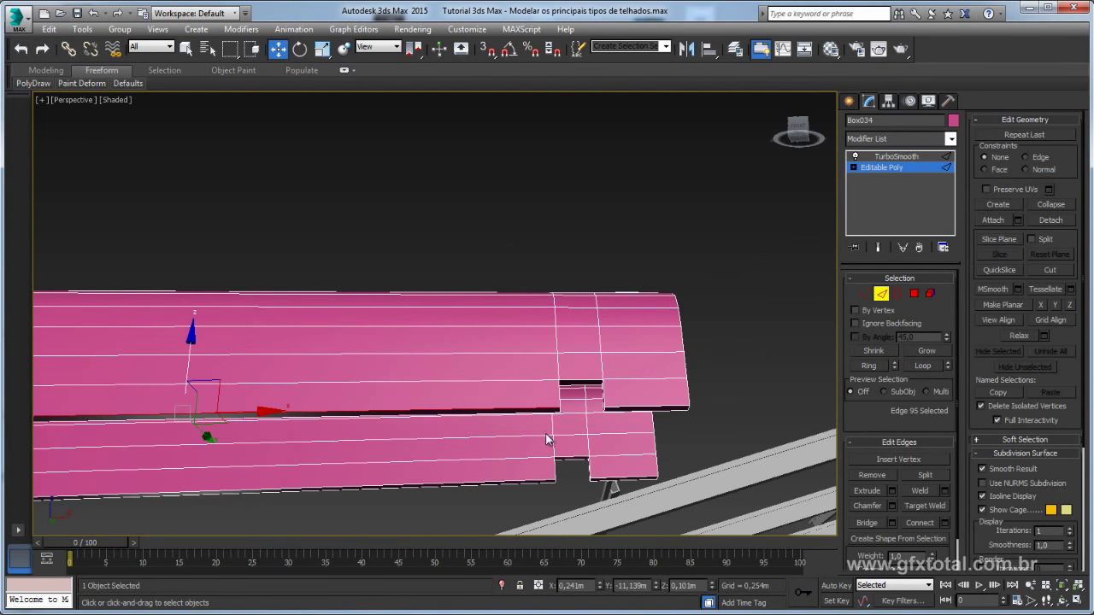
click(870, 366)
click(943, 522)
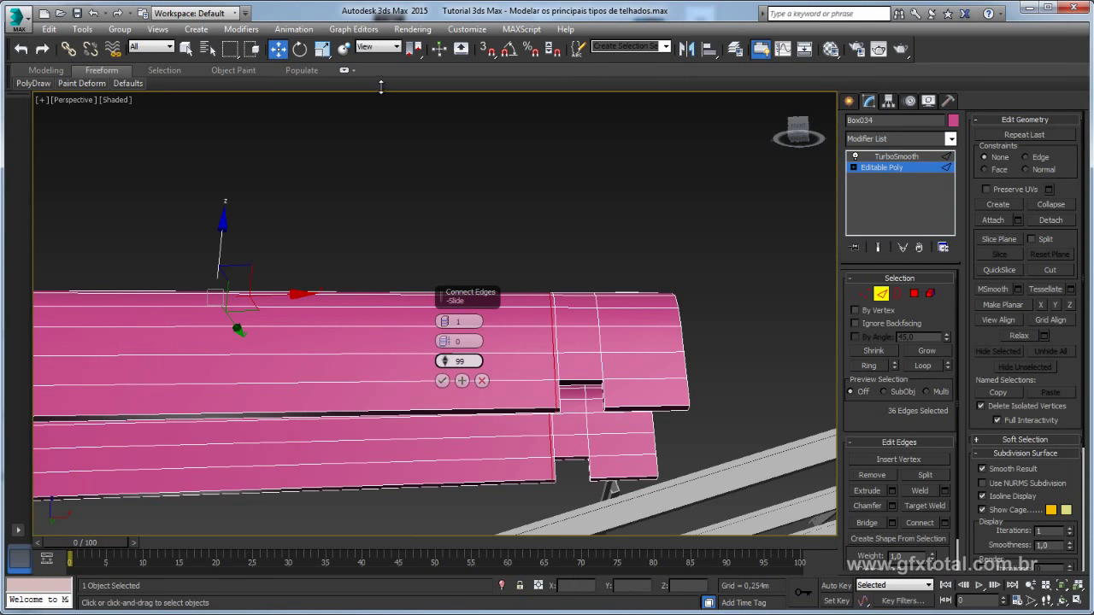
drag(380, 87, 390, 98)
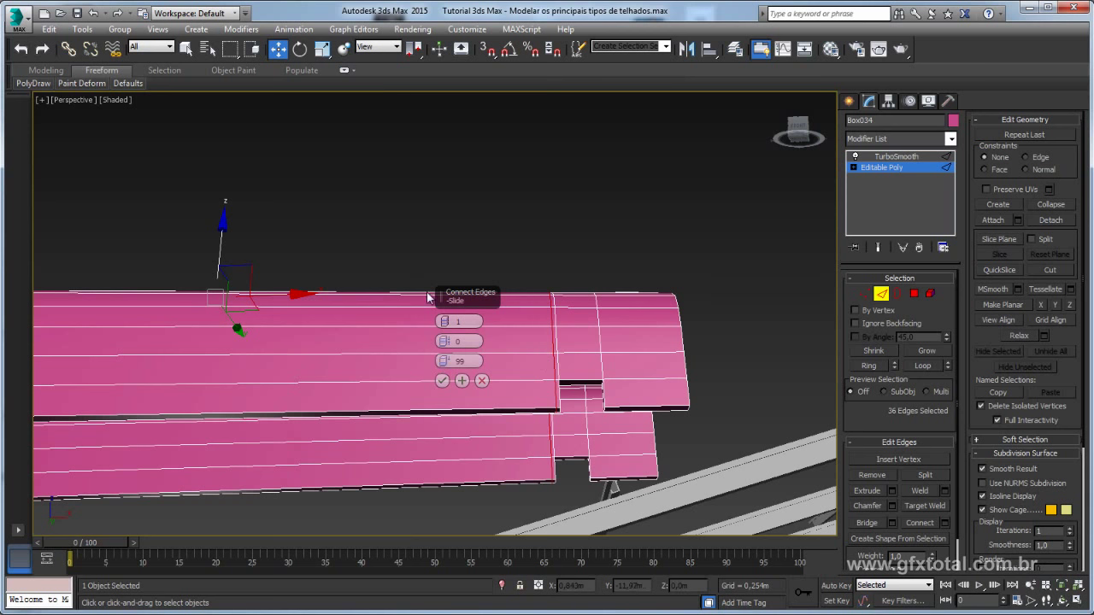
click(442, 381)
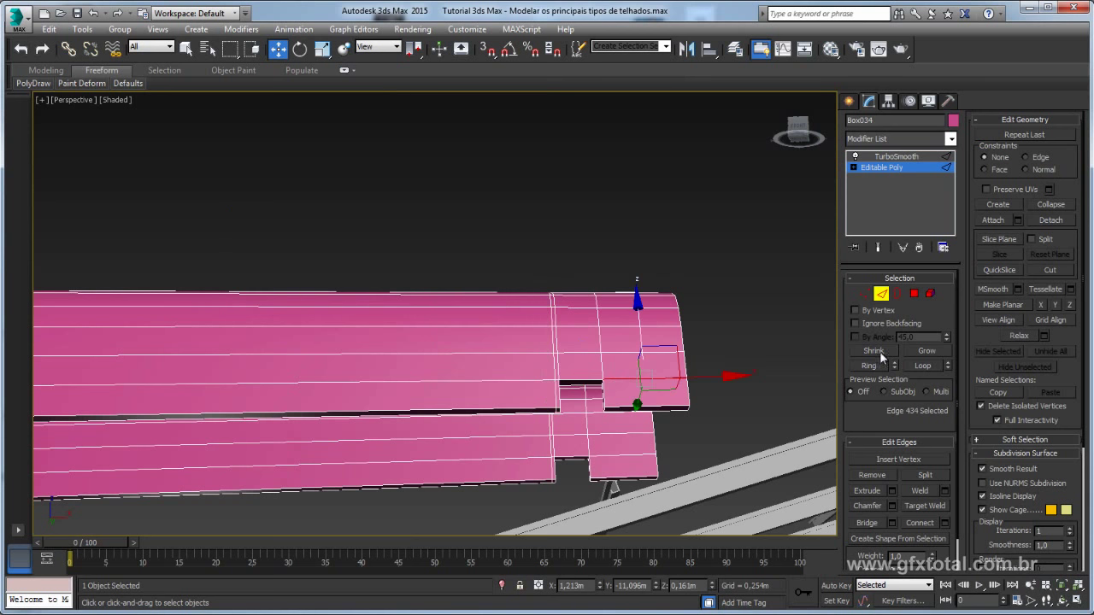
mouse_move(684, 384)
alt+middle_down()
mouse_move(677, 402)
mouse_move(897, 476)
alt+middle_up()
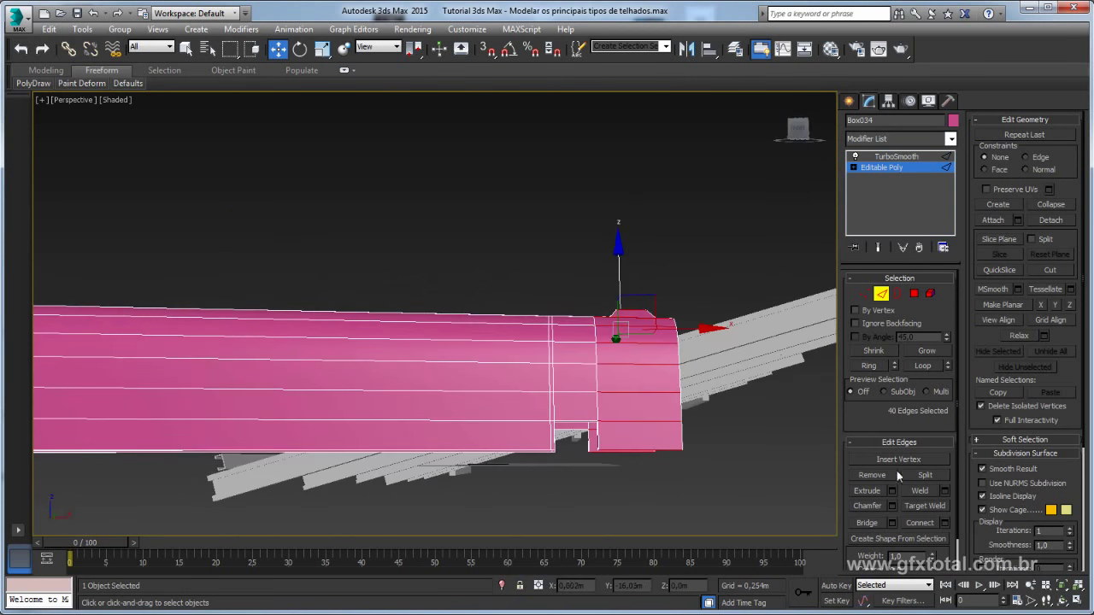
click(944, 522)
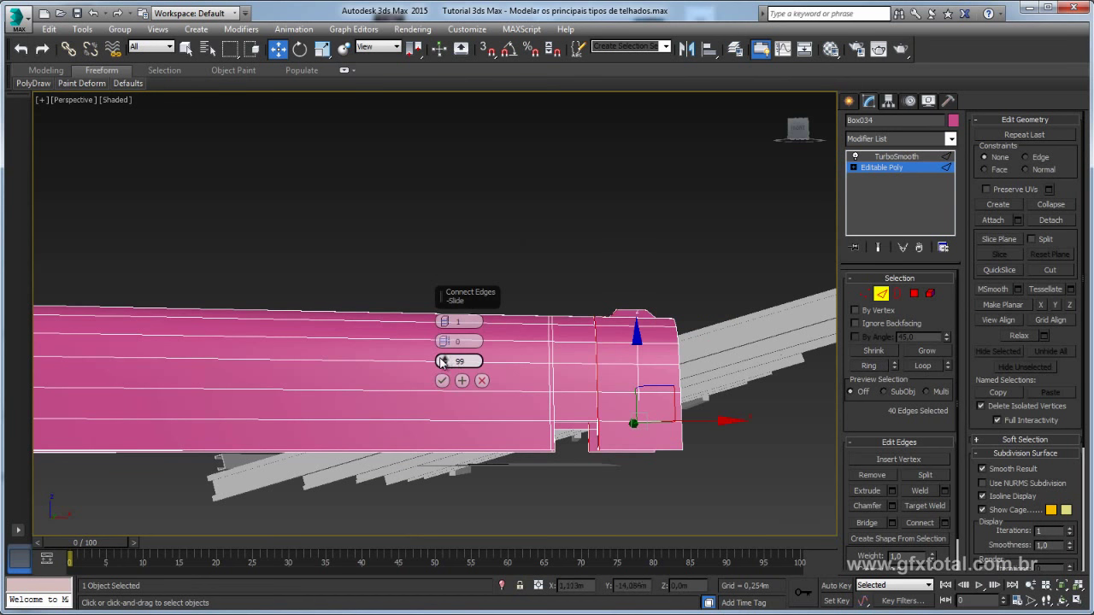
click(446, 382)
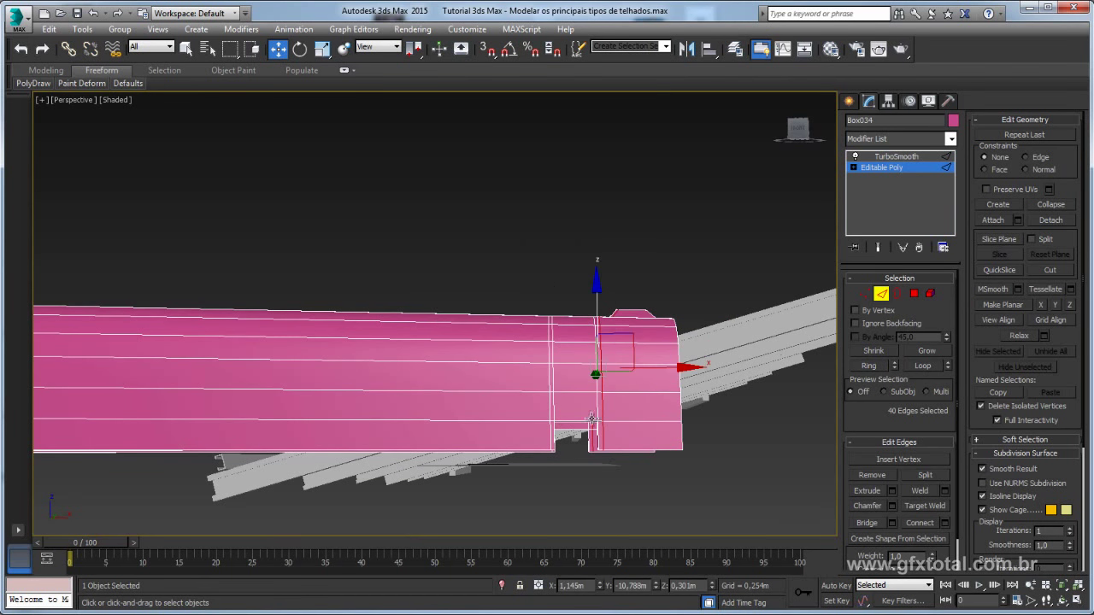
Connect the end edge ring with 2 segments, slide 0 and pinch 75, then view the smoothed result
click(580, 421)
click(867, 365)
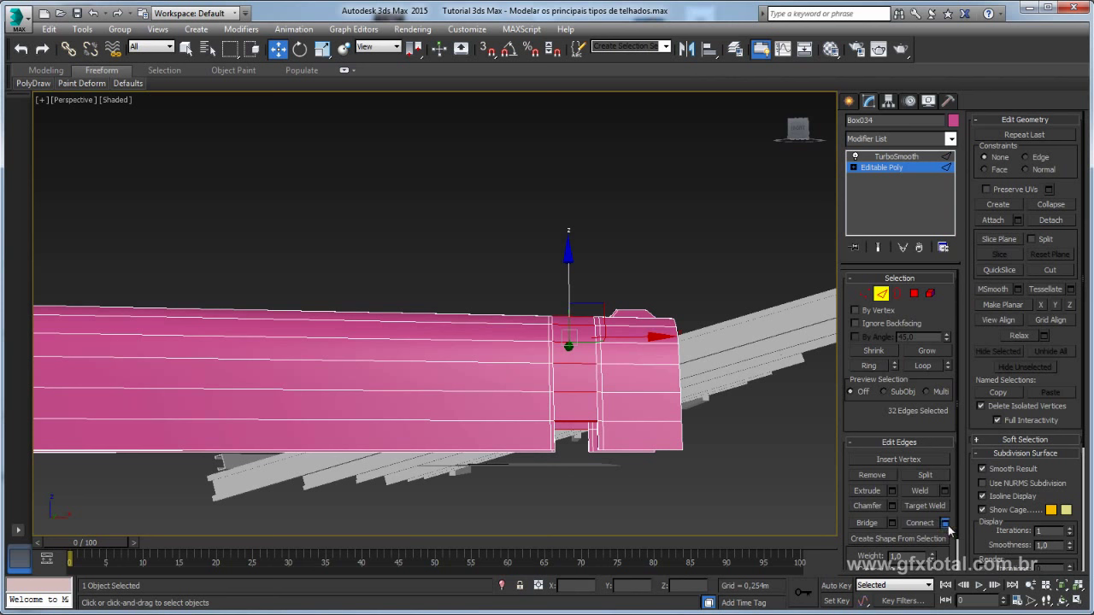
click(944, 523)
right_click(445, 363)
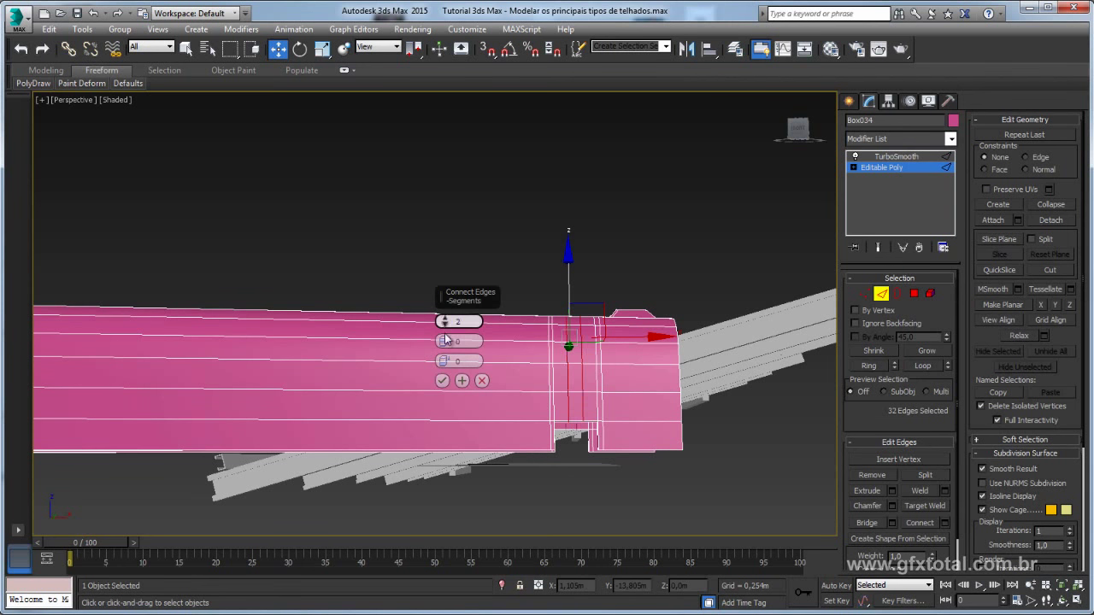
drag(445, 340, 439, 244)
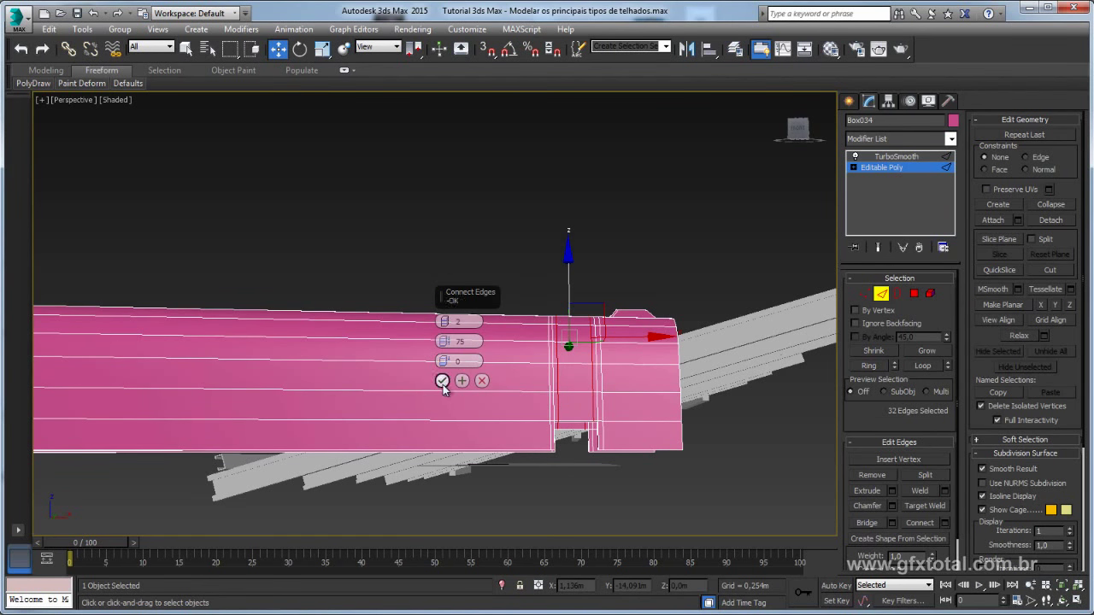
click(441, 380)
click(885, 168)
click(544, 293)
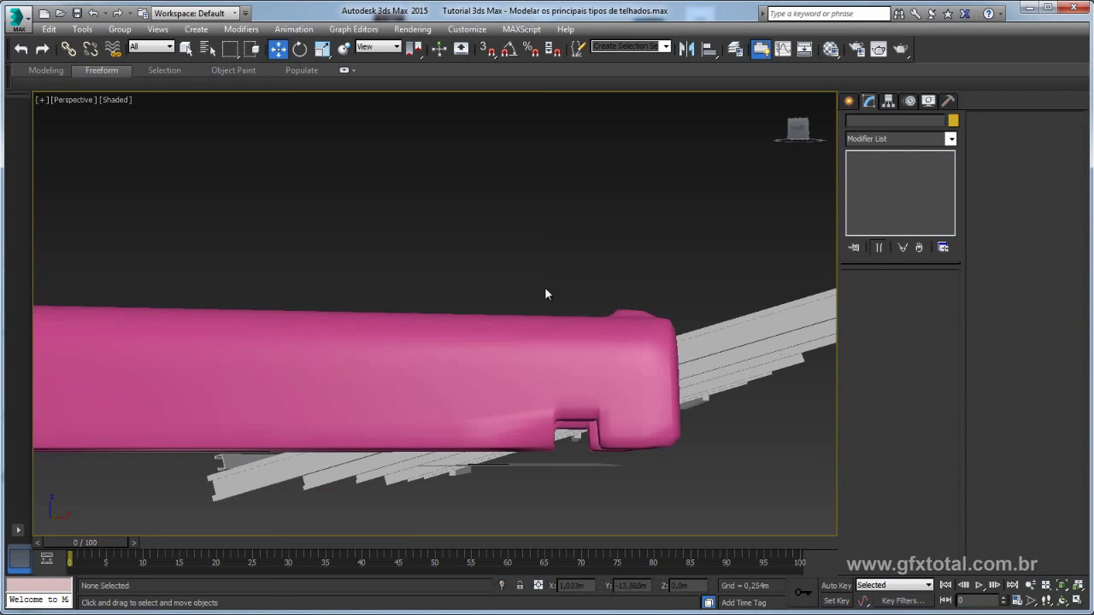
scroll(539, 383, down, 1)
Bring the pink tile into view and pick a first end edge at Editable Poly edge level
scroll(535, 405, down, 1)
alt+middle_drag(535, 405, 531, 365)
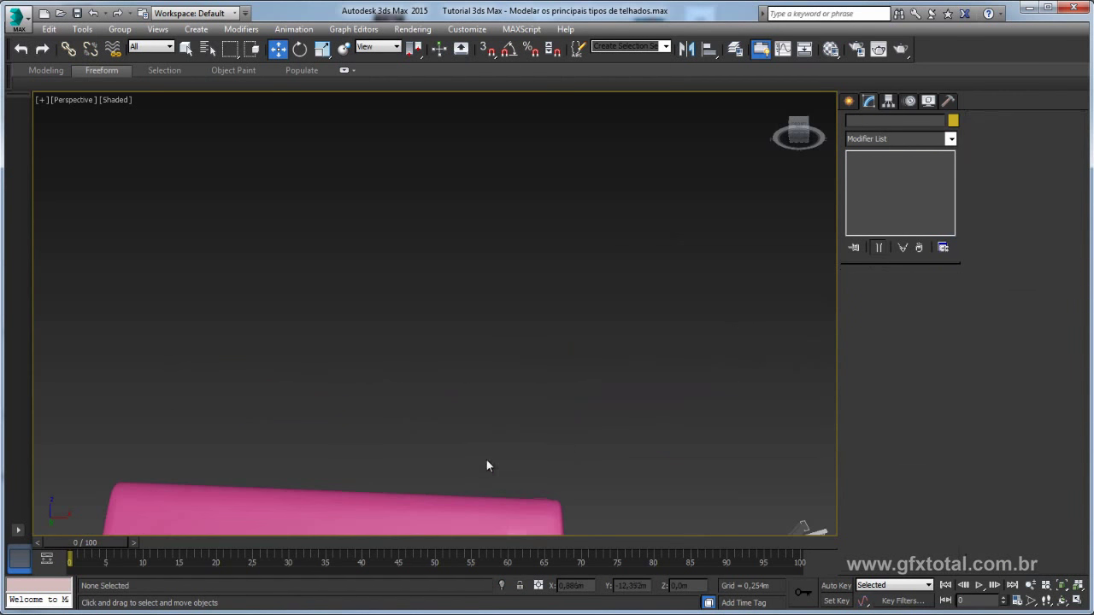
middle_drag(486, 460, 526, 250)
click(507, 397)
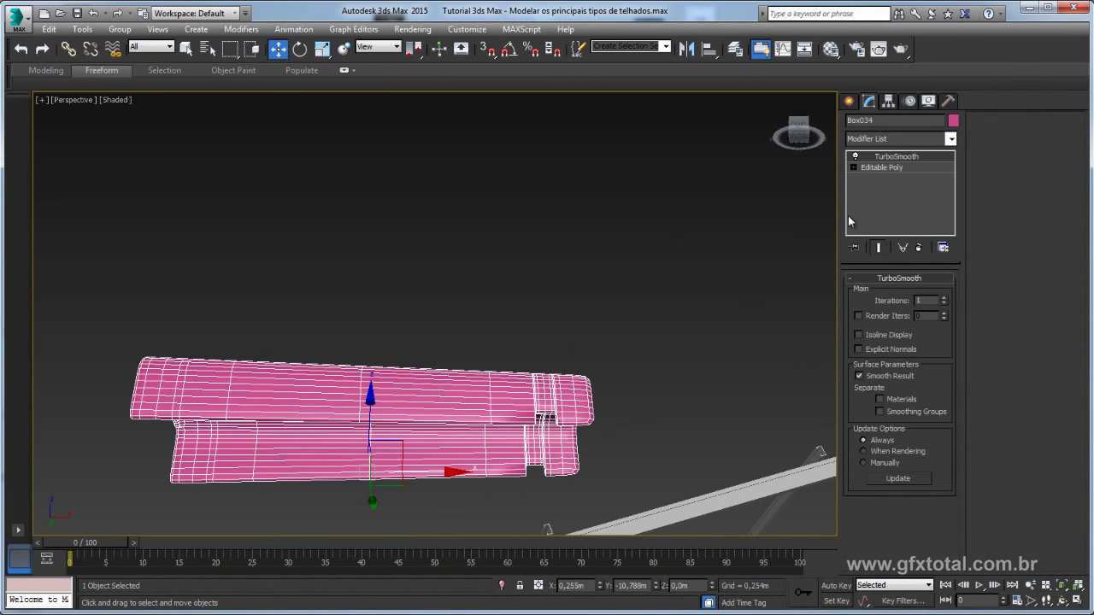
click(880, 168)
click(881, 293)
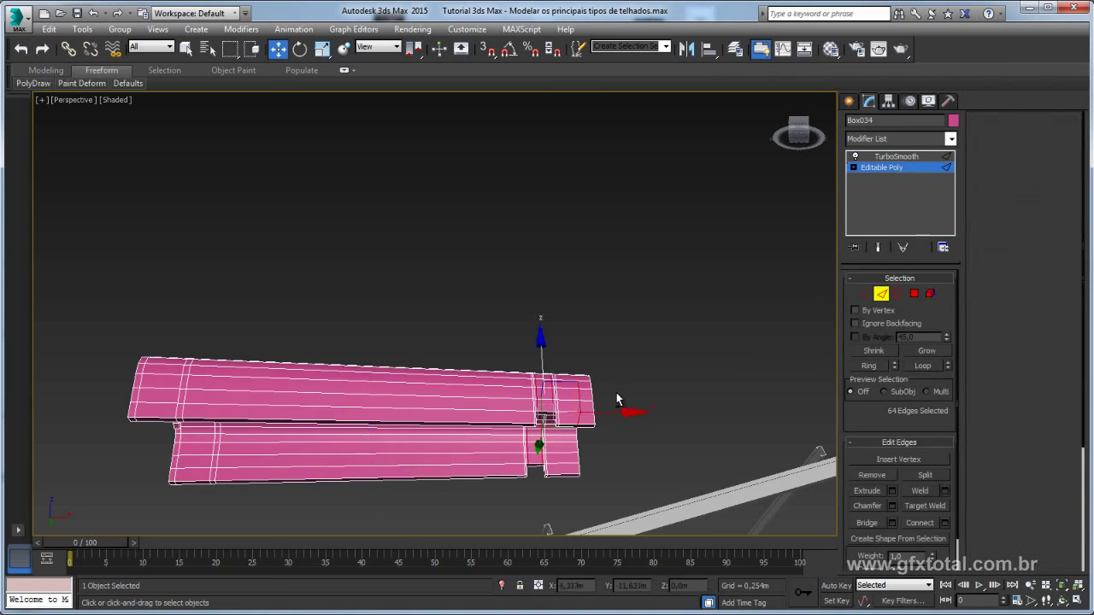
scroll(613, 414, up, 5)
click(612, 424)
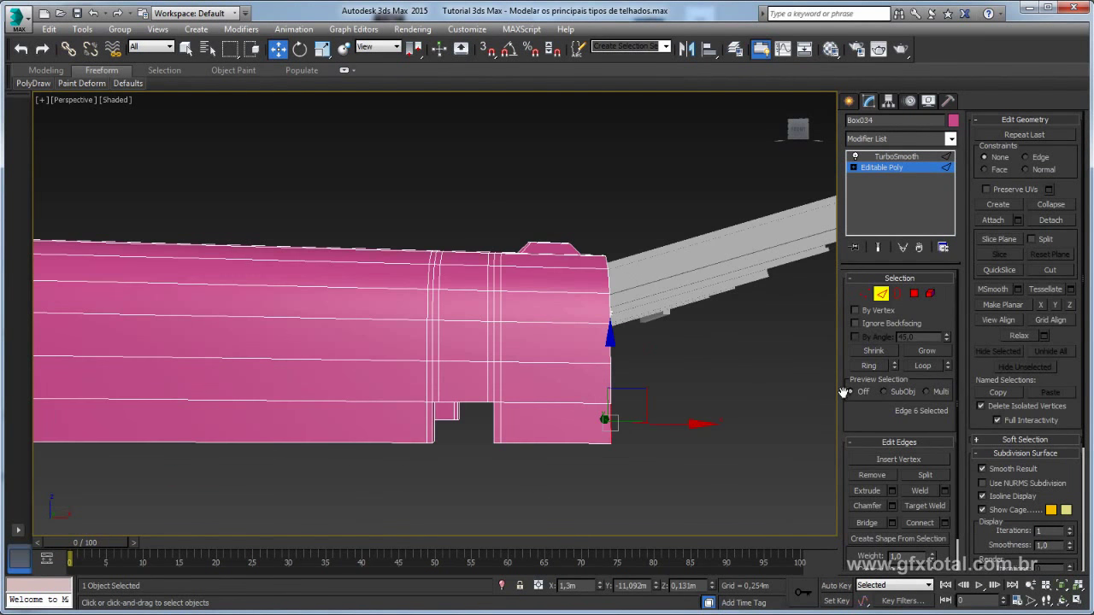
alt+middle_drag(824, 394, 598, 410)
Add the edges around the notched end to the selection and extend them into rings
ctrl+click(437, 434)
ctrl+click(510, 446)
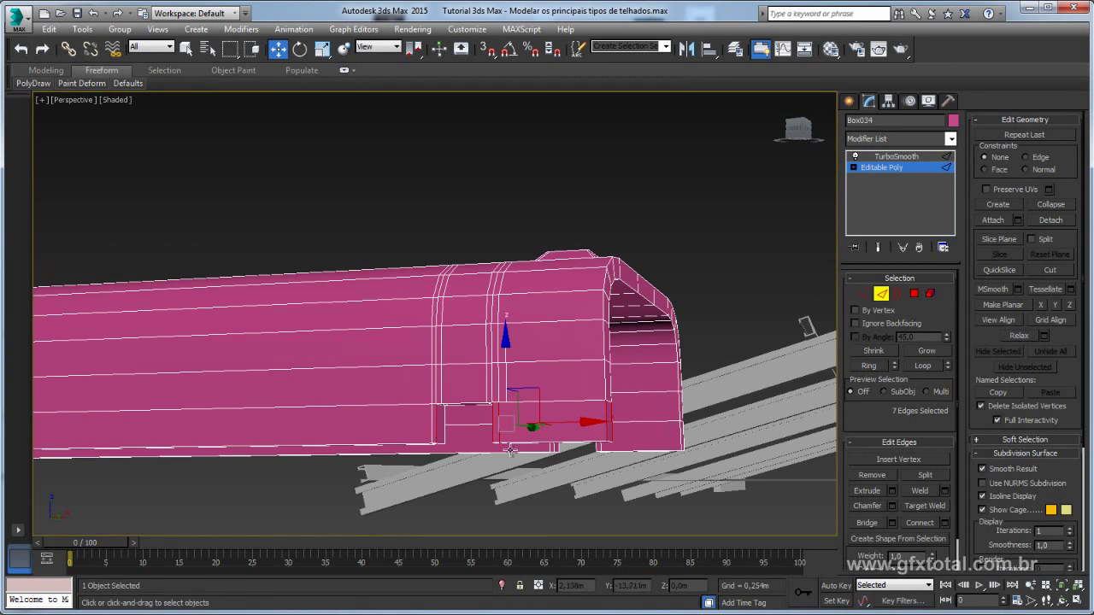
ctrl+click(553, 446)
ctrl+click(681, 433)
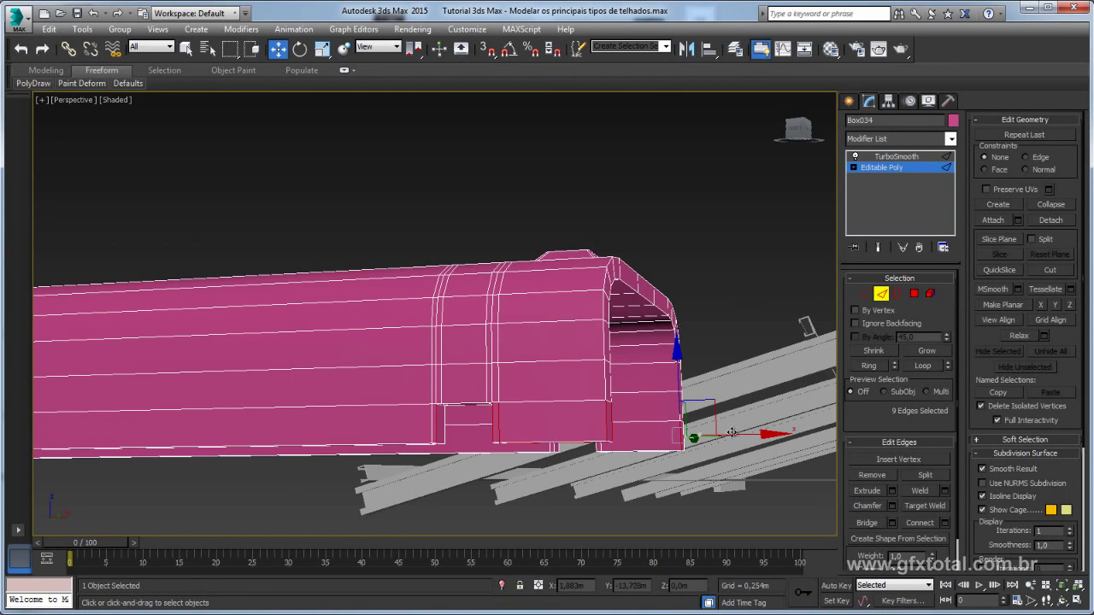
mouse_move(812, 401)
alt+middle_down()
mouse_move(666, 430)
mouse_move(721, 396)
alt+middle_up()
alt+click(579, 469)
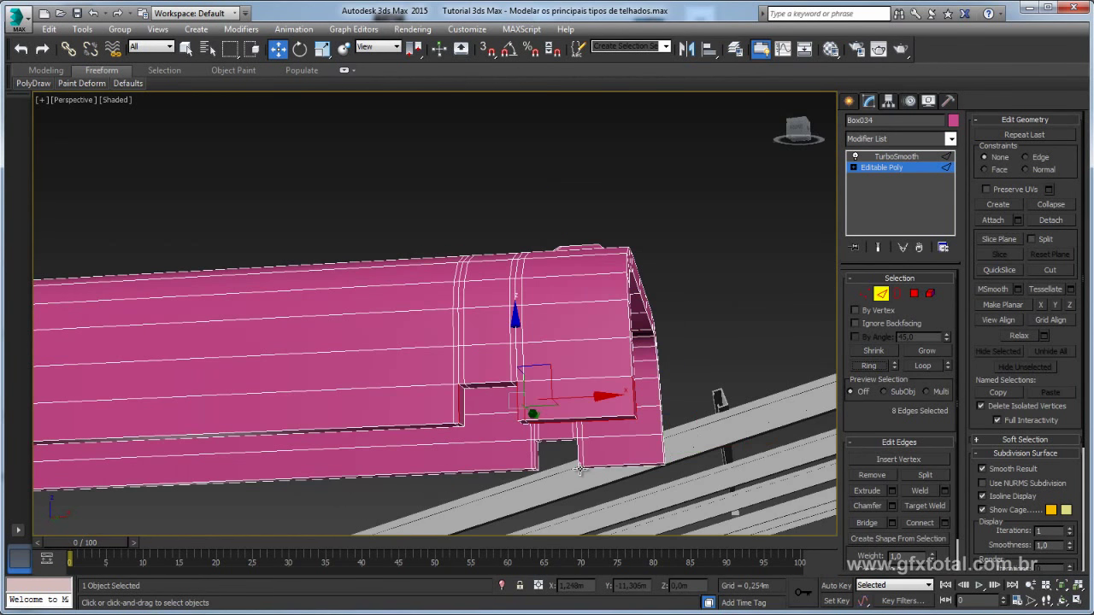
ctrl+click(580, 459)
ctrl+click(533, 456)
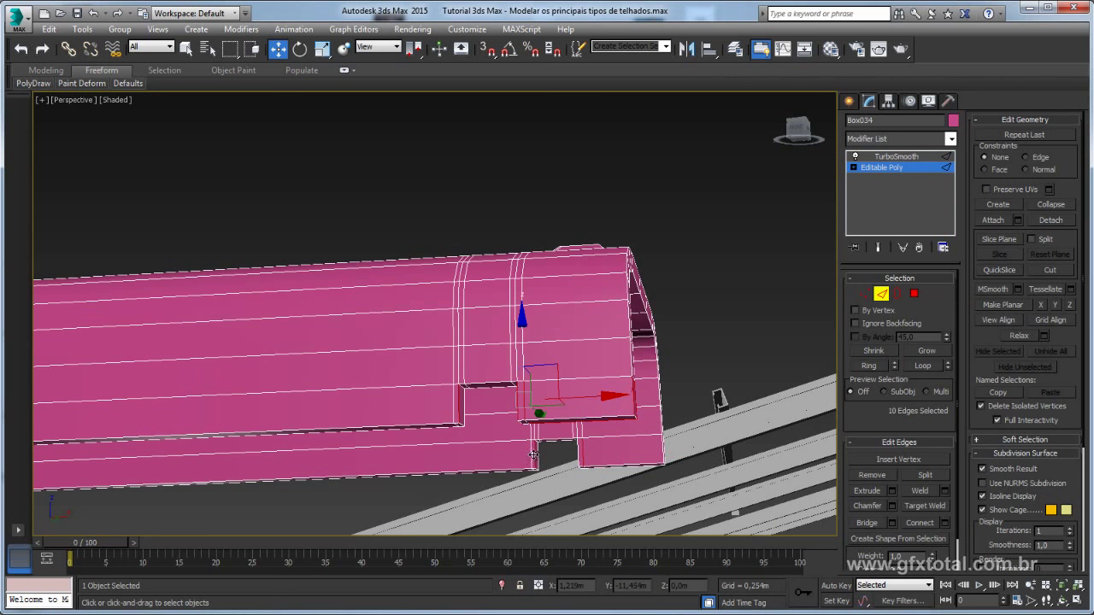
click(868, 366)
Reselect the end and notch edges as rings and connect them with 2 segments, pinch 75
click(633, 397)
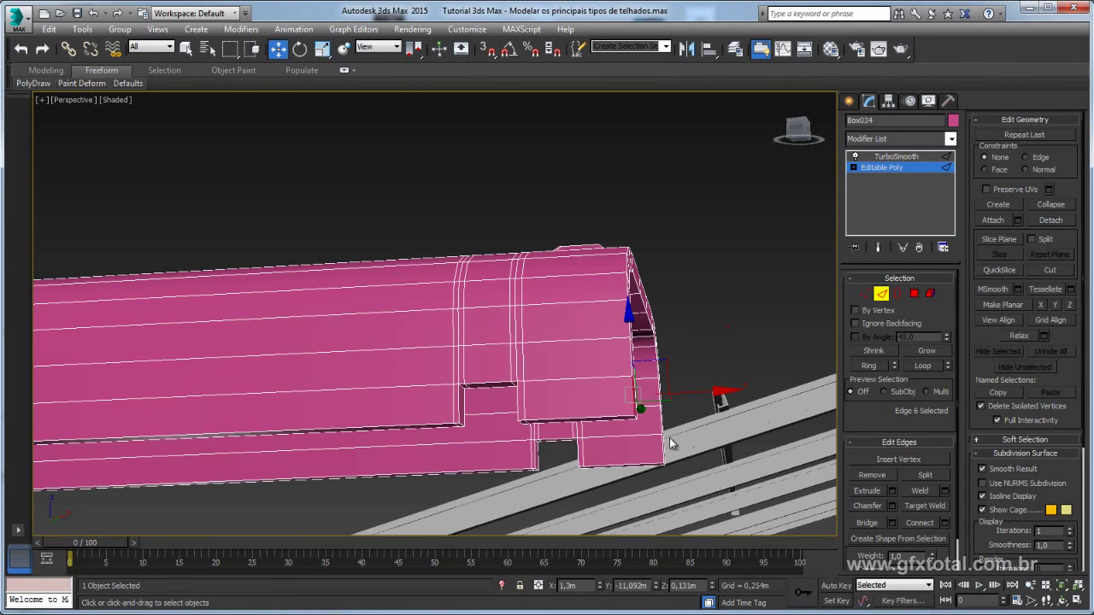
ctrl+click(662, 449)
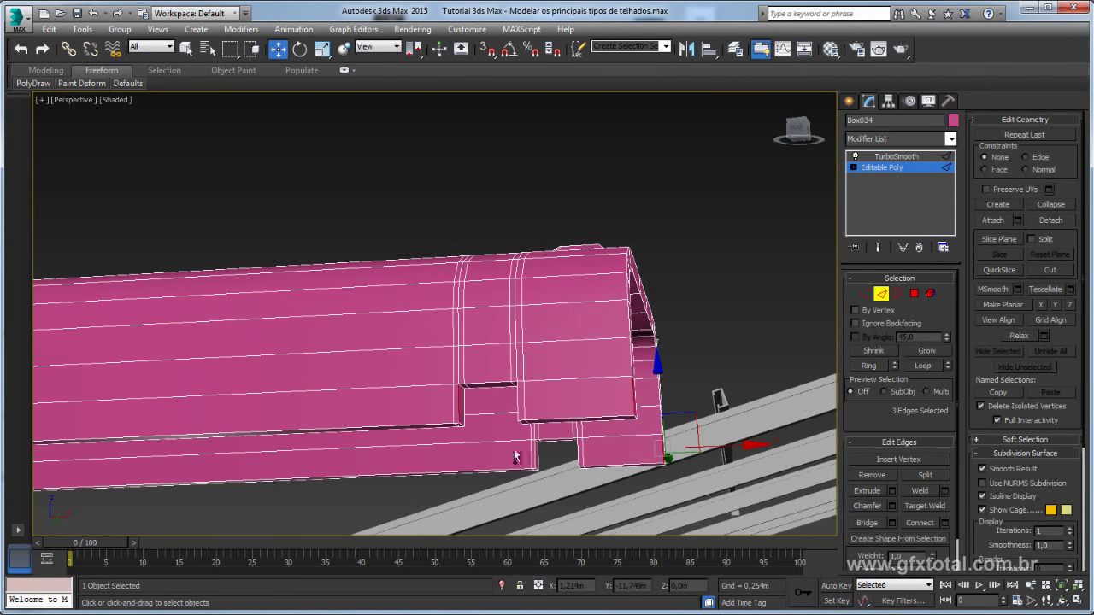
ctrl+click(531, 455)
click(872, 366)
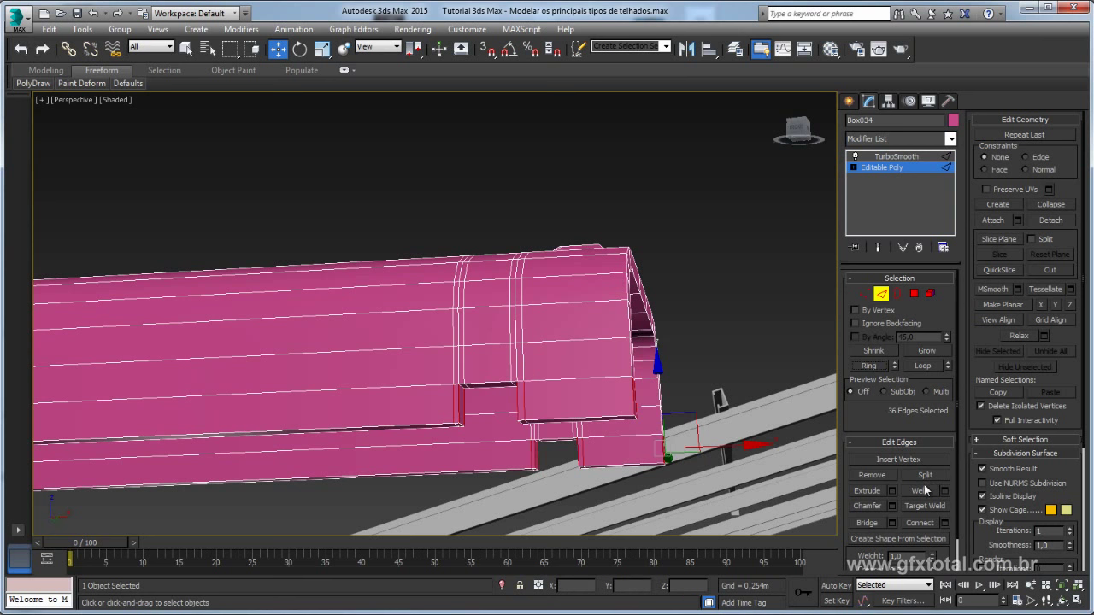
click(944, 522)
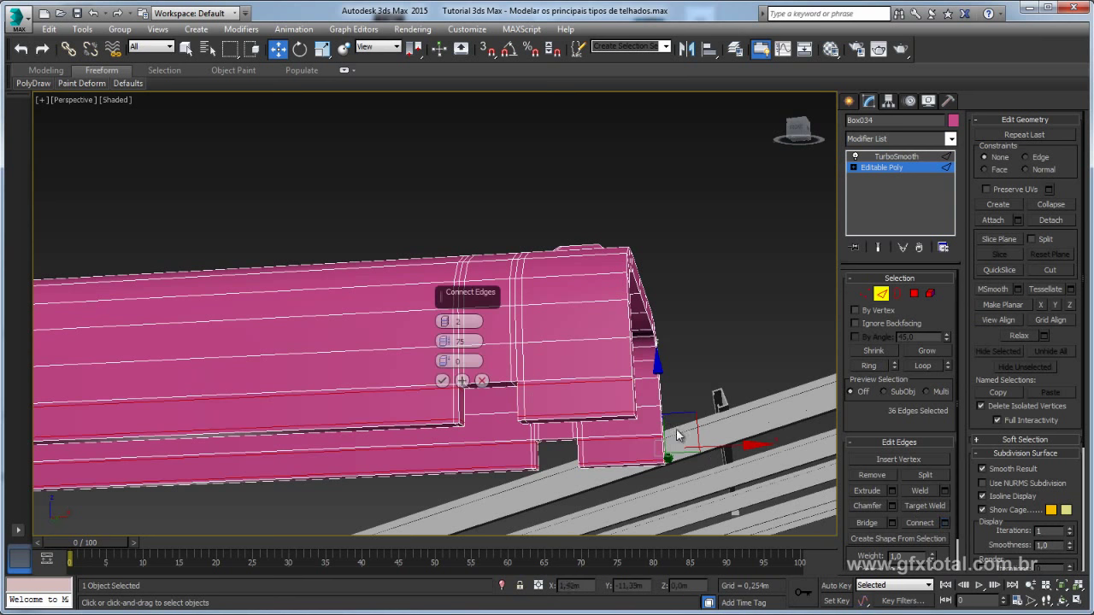
click(444, 386)
Return to the TurboSmooth result and view the smoothed tile beside the roof frames
click(896, 156)
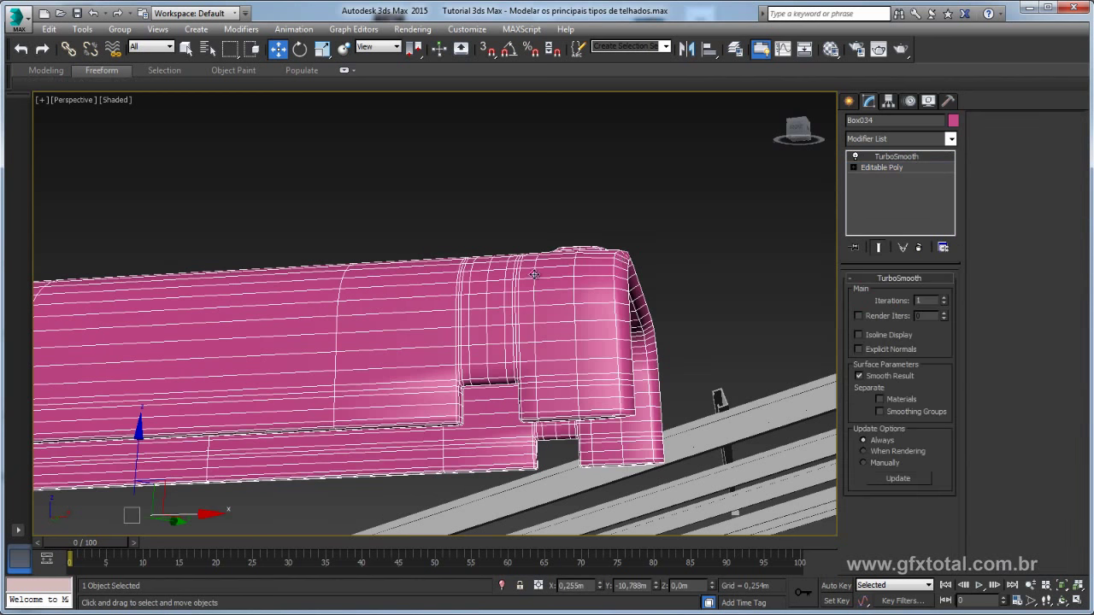
scroll(522, 198, down, 3)
click(519, 198)
mouse_move(544, 262)
alt+middle_down()
mouse_move(412, 274)
mouse_move(380, 310)
mouse_move(206, 349)
mouse_move(164, 377)
alt+middle_up()
scroll(242, 354, down, 3)
mouse_move(242, 353)
alt+middle_down()
mouse_move(225, 286)
mouse_move(324, 268)
mouse_move(430, 281)
mouse_move(437, 264)
mouse_move(439, 316)
mouse_move(427, 345)
alt+middle_up()
click(427, 344)
scroll(426, 344, down, 4)
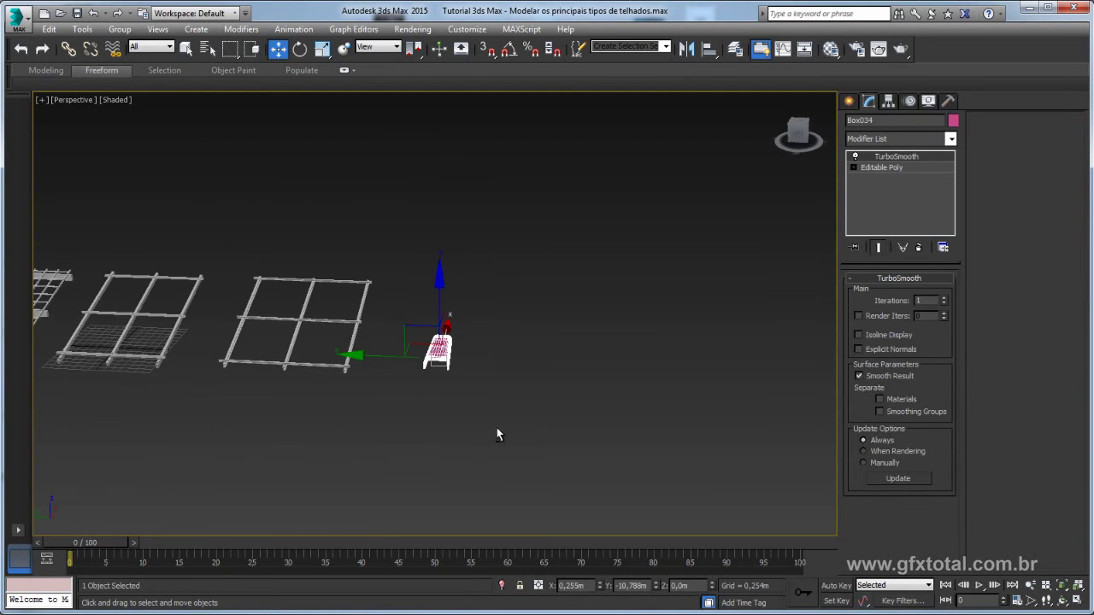
Review the clay tile and 'Telha-fibrocimento' corrugated sheet reference photos in Photo Viewer
key(alt+Tab)
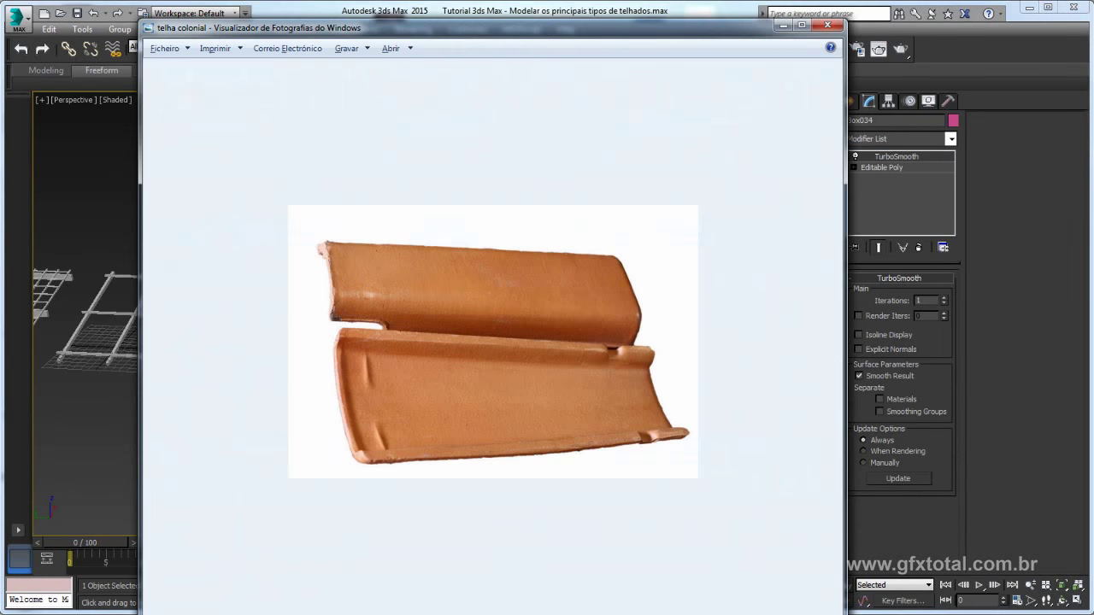
key(Right)
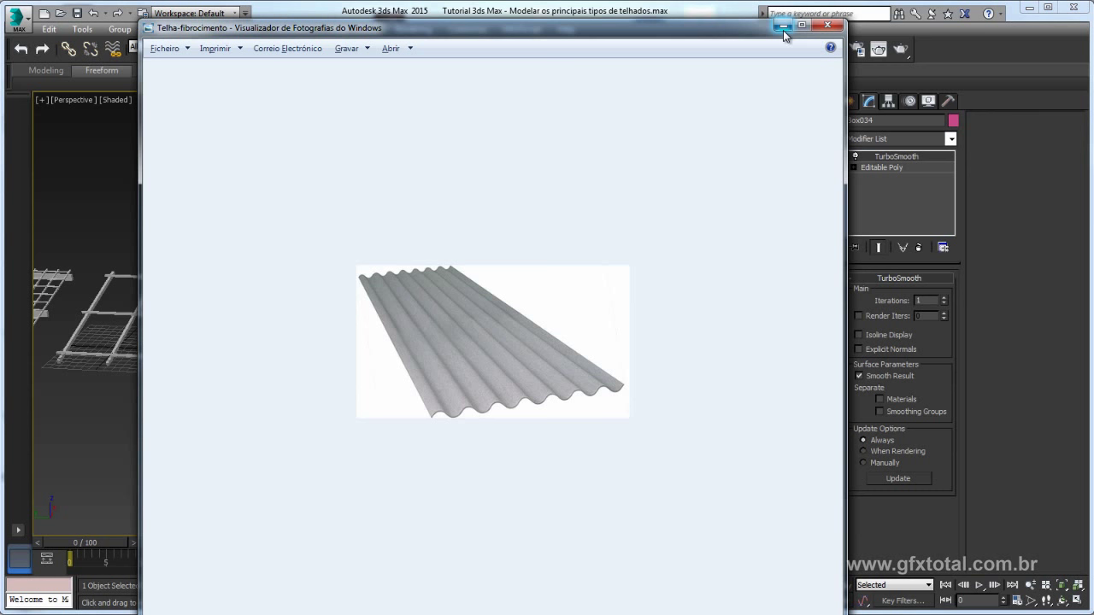
click(784, 31)
Switch 3ds Max to the Create panel and glance at the corrugated sheet photo again
middle_drag(646, 237, 557, 230)
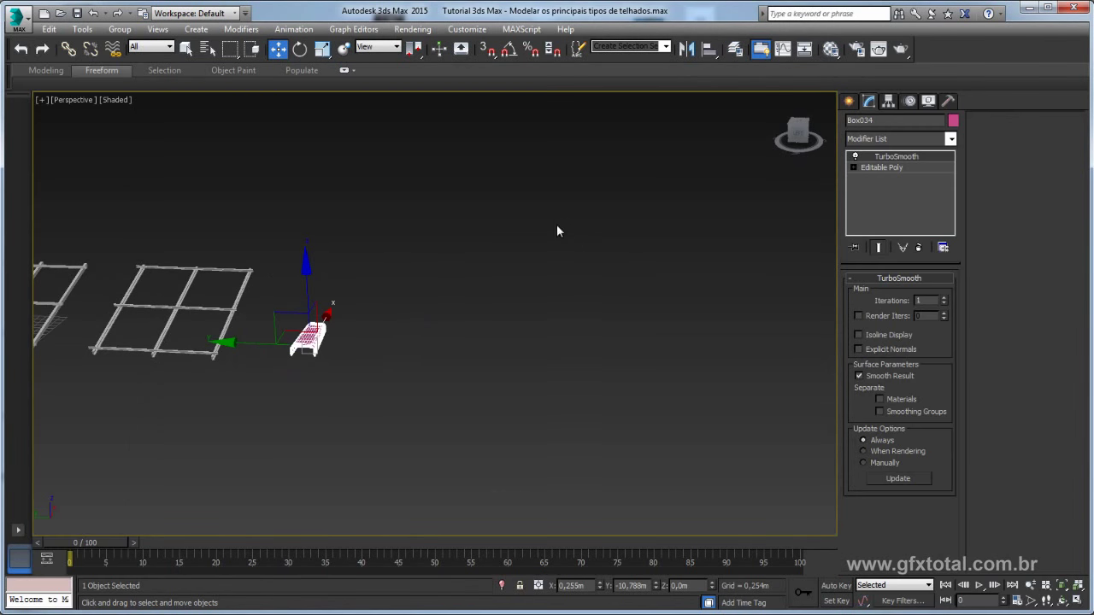
click(850, 102)
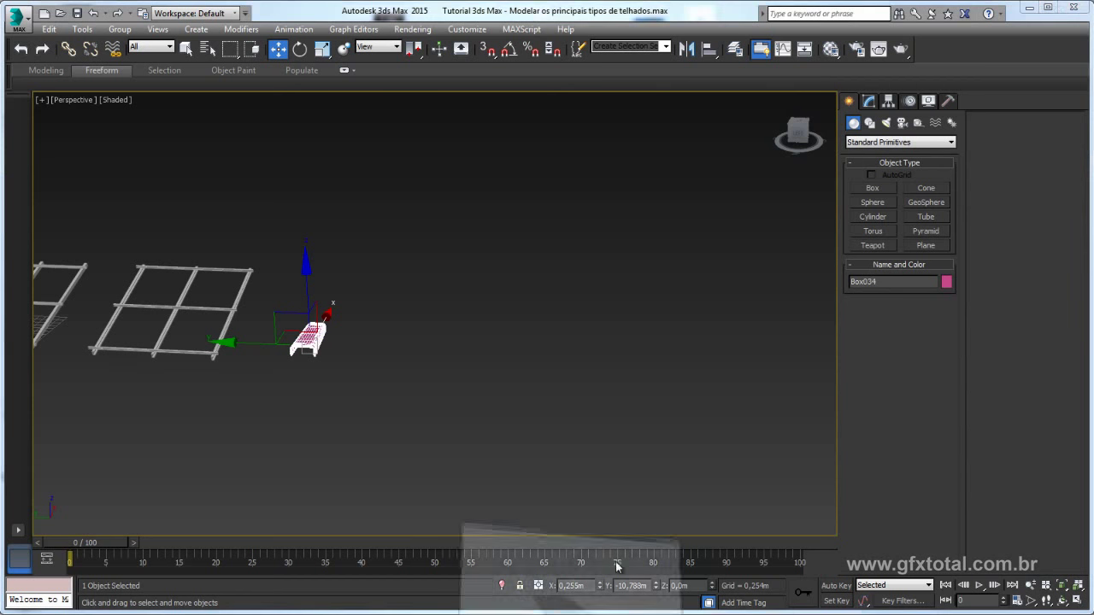
key(alt+Tab)
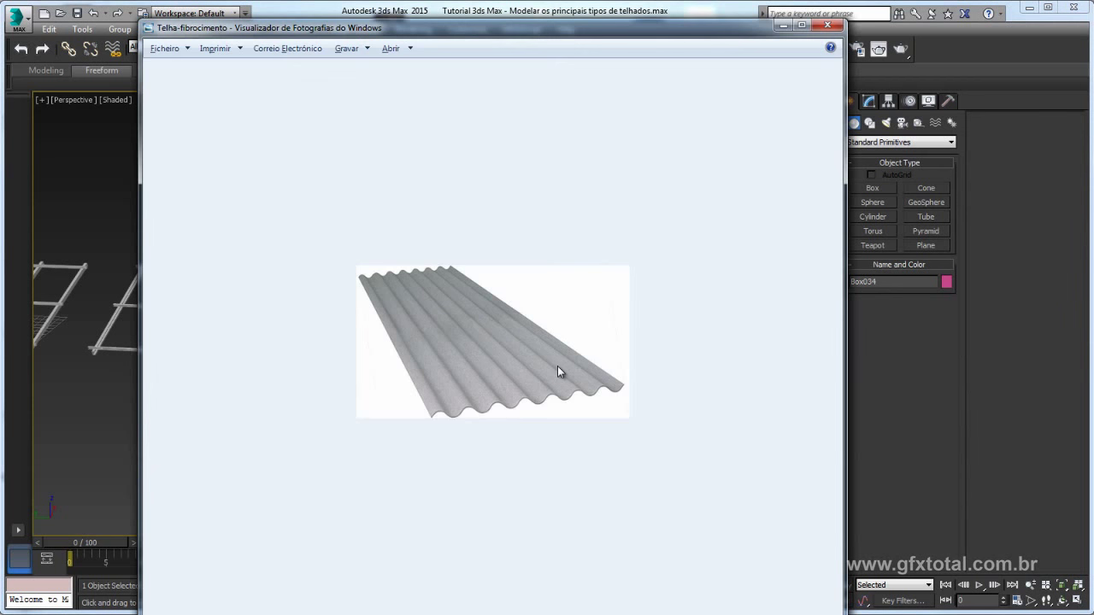
click(783, 26)
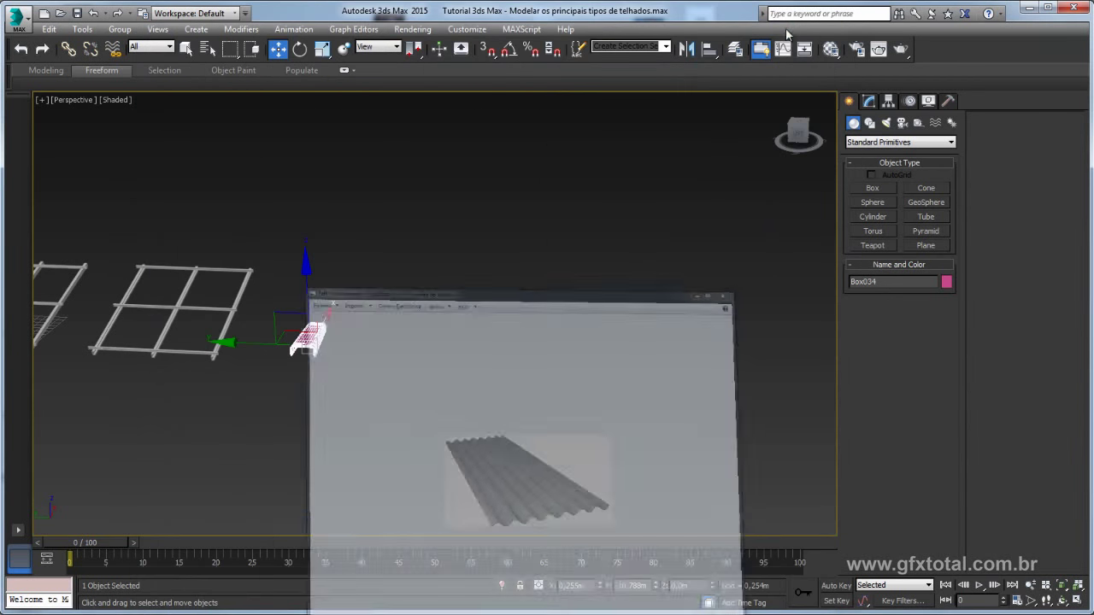
Create a standard-primitive cylinder beside the tile and reduce its height segments to 1
click(870, 142)
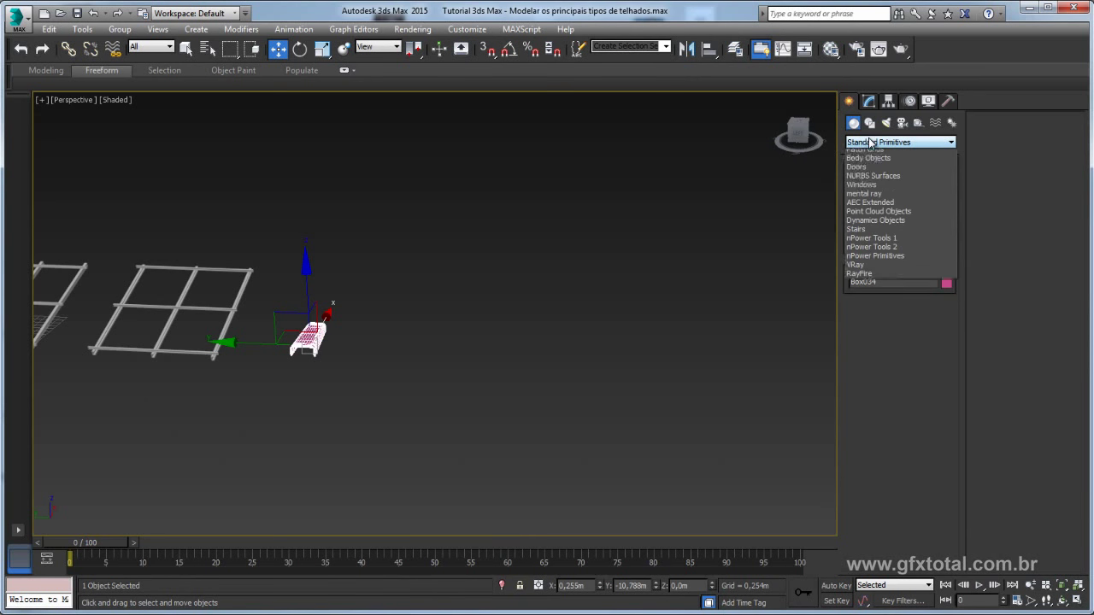
click(867, 153)
click(872, 216)
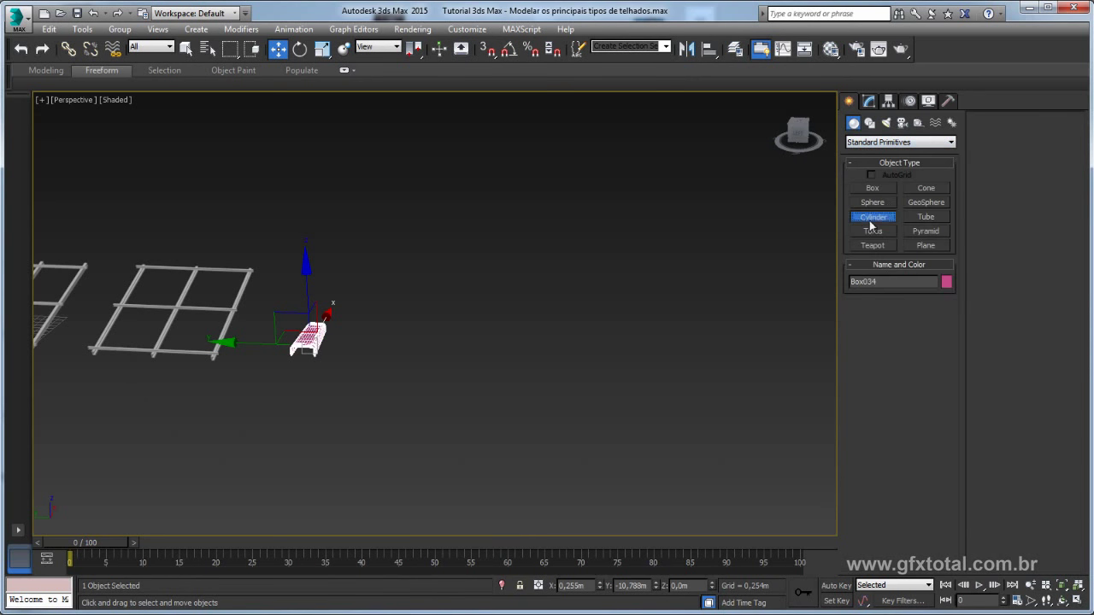
drag(395, 352, 413, 359)
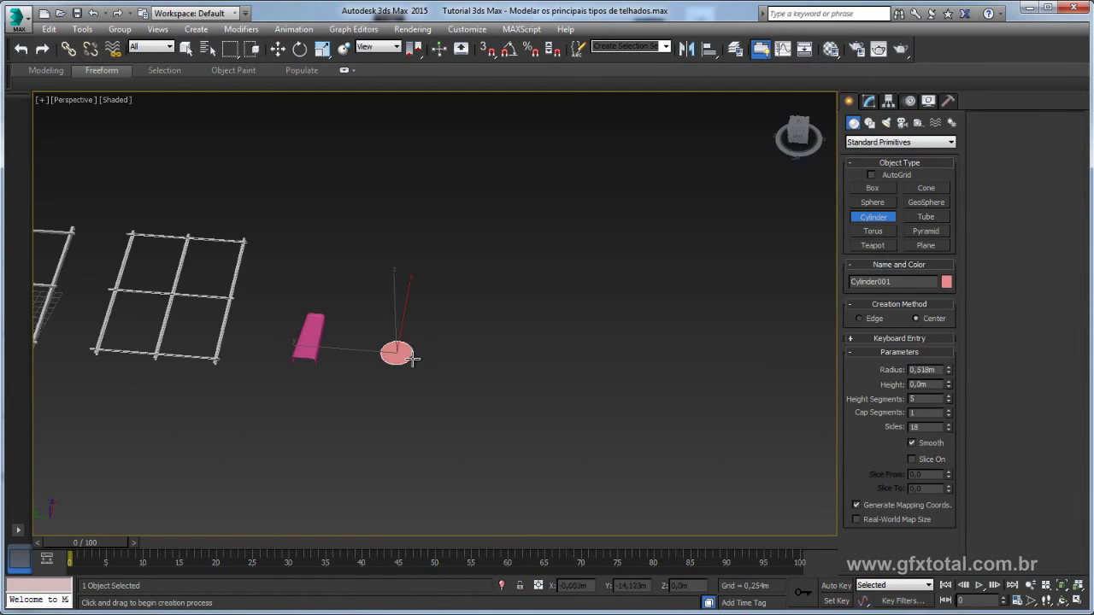
click(408, 238)
key(w)
click(868, 102)
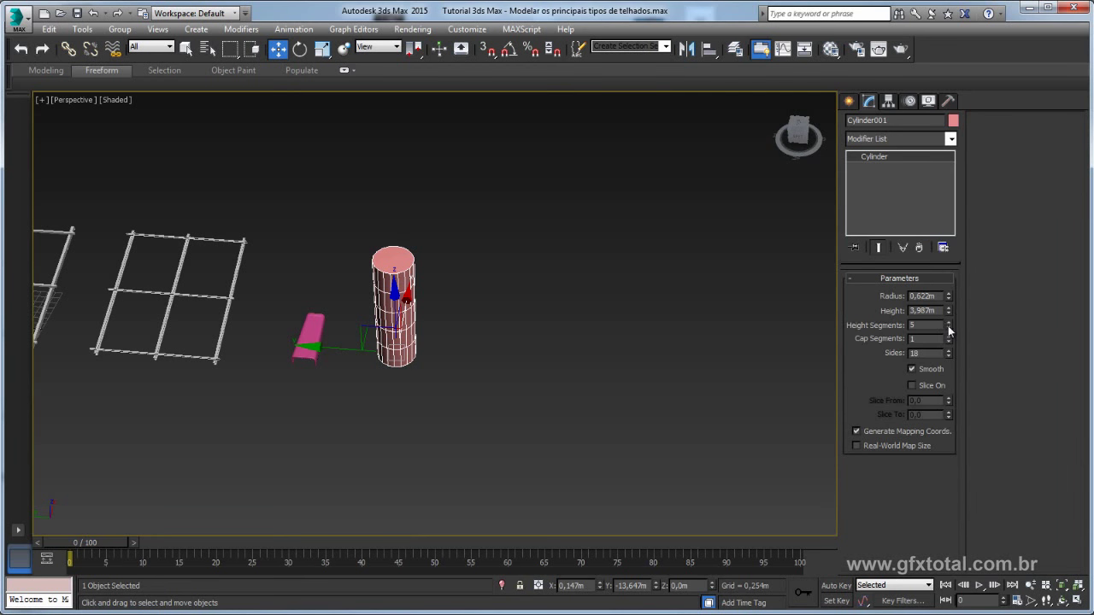
right_click(947, 328)
Convert the cylinder to an Editable Poly
alt+middle_drag(744, 336, 452, 365)
scroll(471, 303, up, 3)
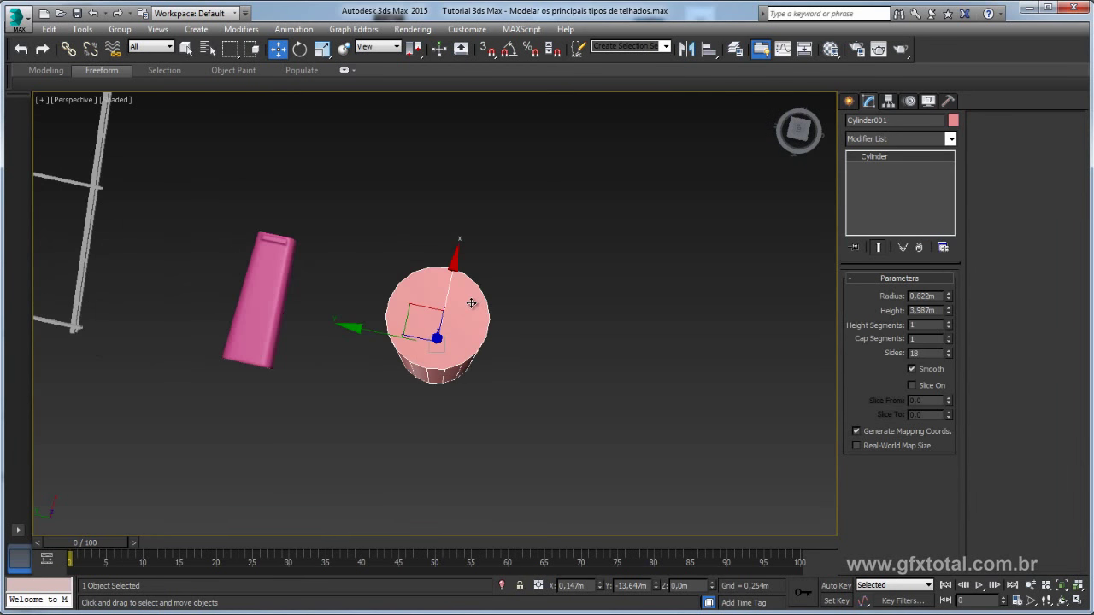
alt+middle_drag(471, 303, 429, 291)
right_click(470, 273)
mouse_move(492, 405)
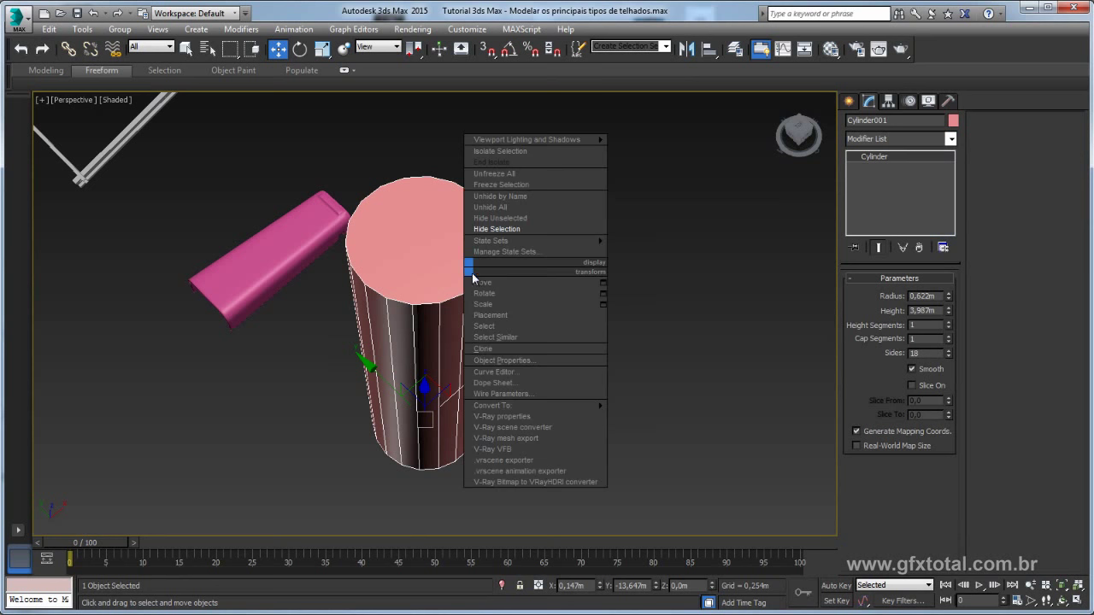
click(644, 422)
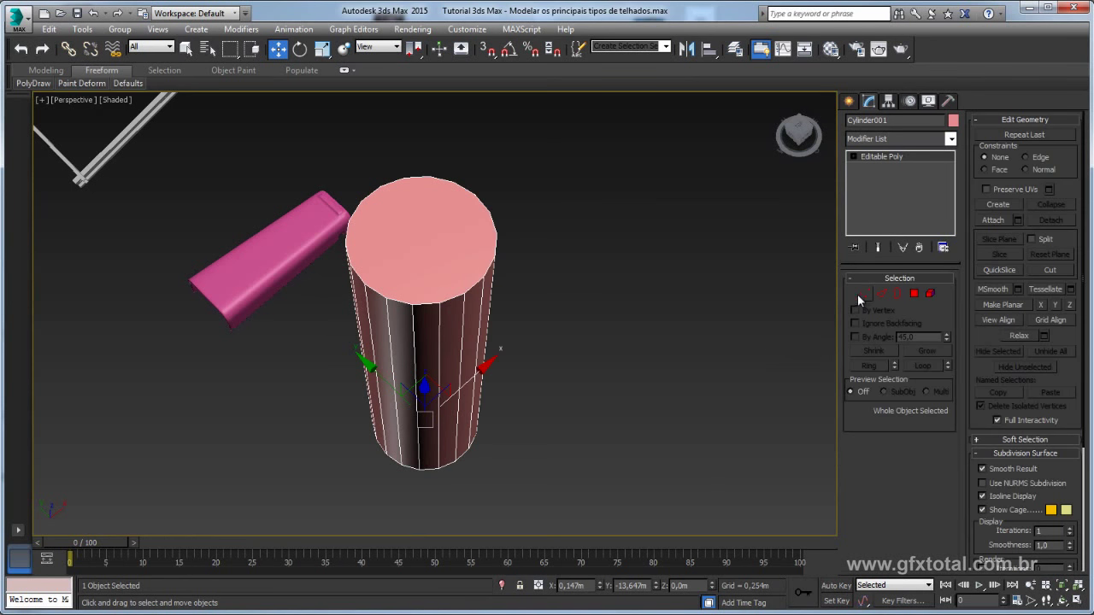
Delete all of the cylinder's side polygons
key(1)
alt+middle_drag(618, 291, 441, 261)
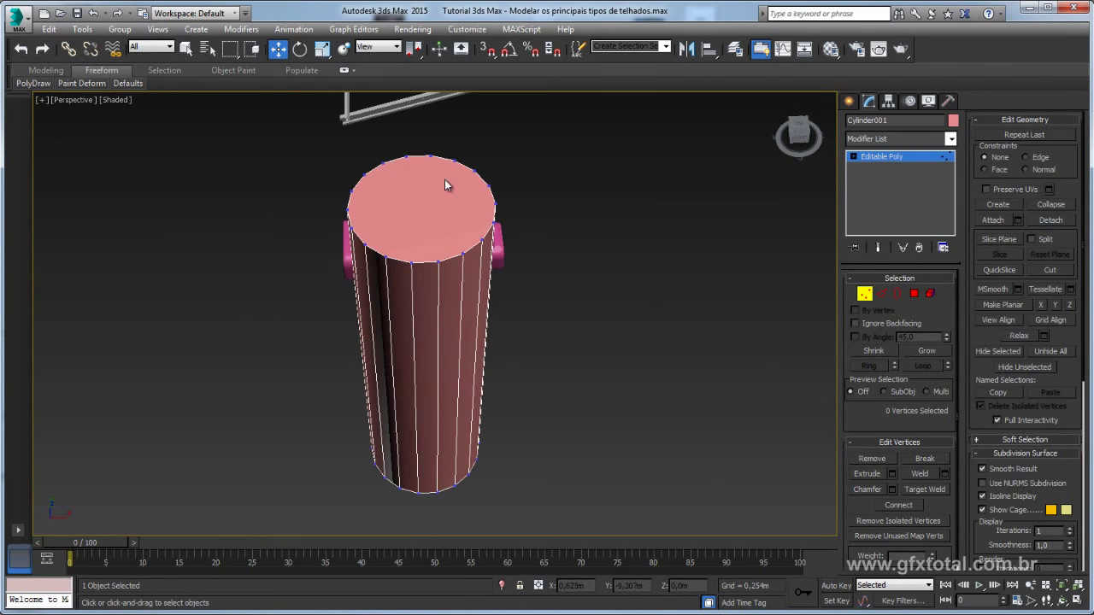
click(437, 262)
ctrl+click(429, 159)
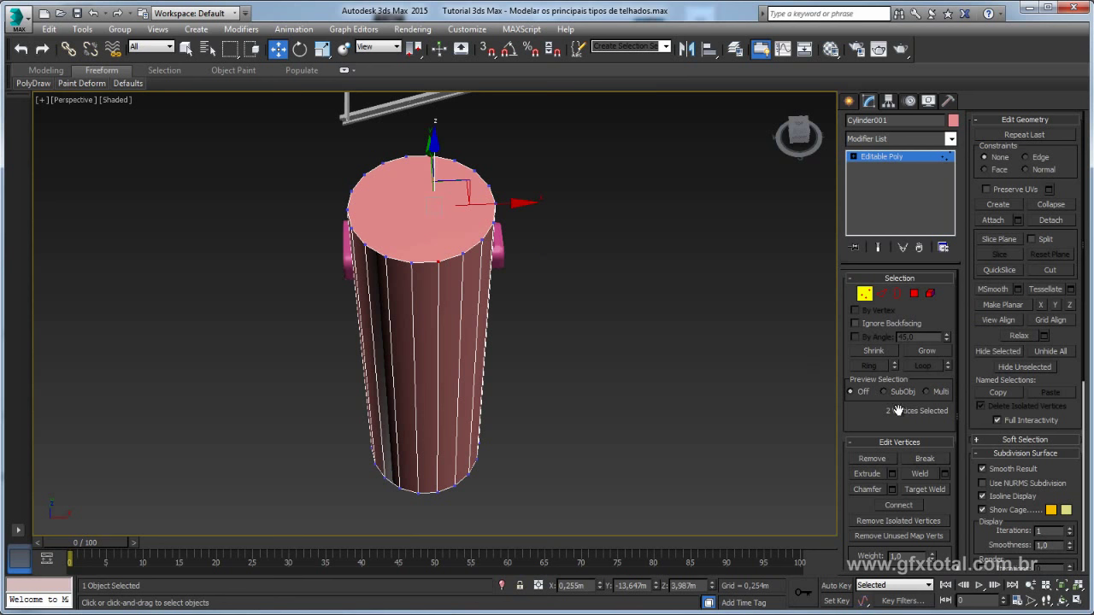
mouse_move(597, 318)
alt+middle_down()
mouse_move(589, 336)
mouse_move(483, 401)
mouse_move(495, 296)
alt+middle_up()
click(914, 293)
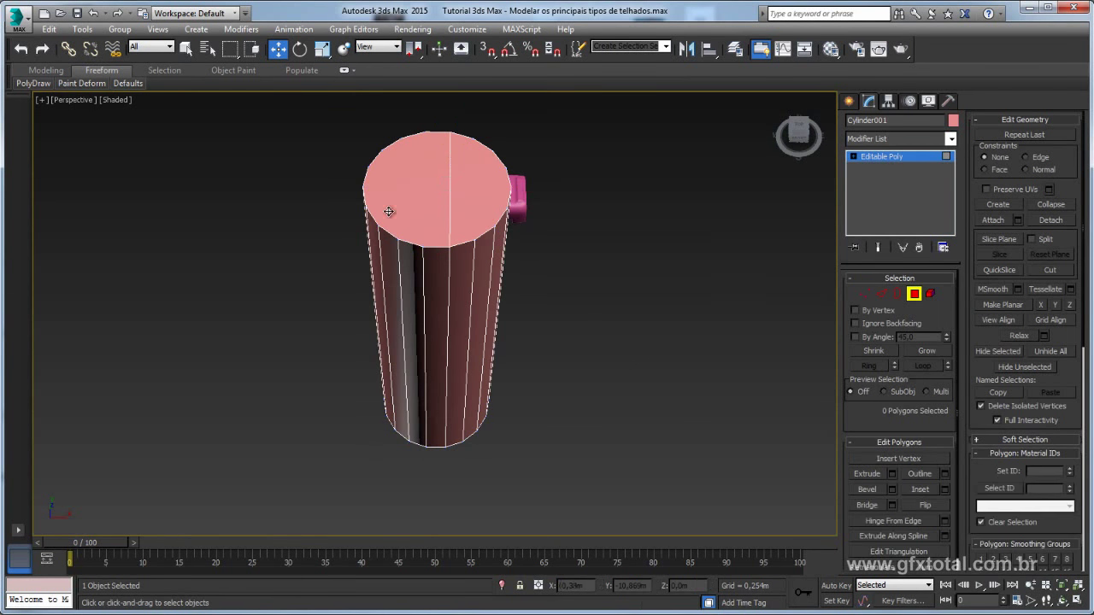
drag(556, 344, 226, 517)
key(Delete)
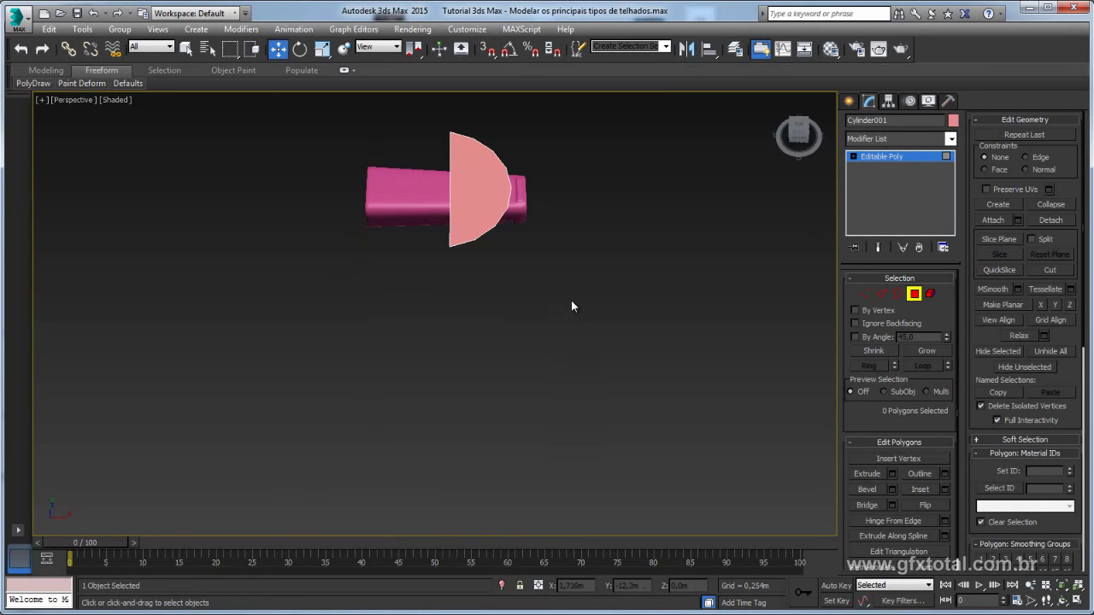
Split the top cap across its middle vertices and delete one half
mouse_move(571, 306)
alt+middle_down()
mouse_move(675, 273)
mouse_move(688, 398)
mouse_move(613, 332)
mouse_move(505, 180)
alt+middle_up()
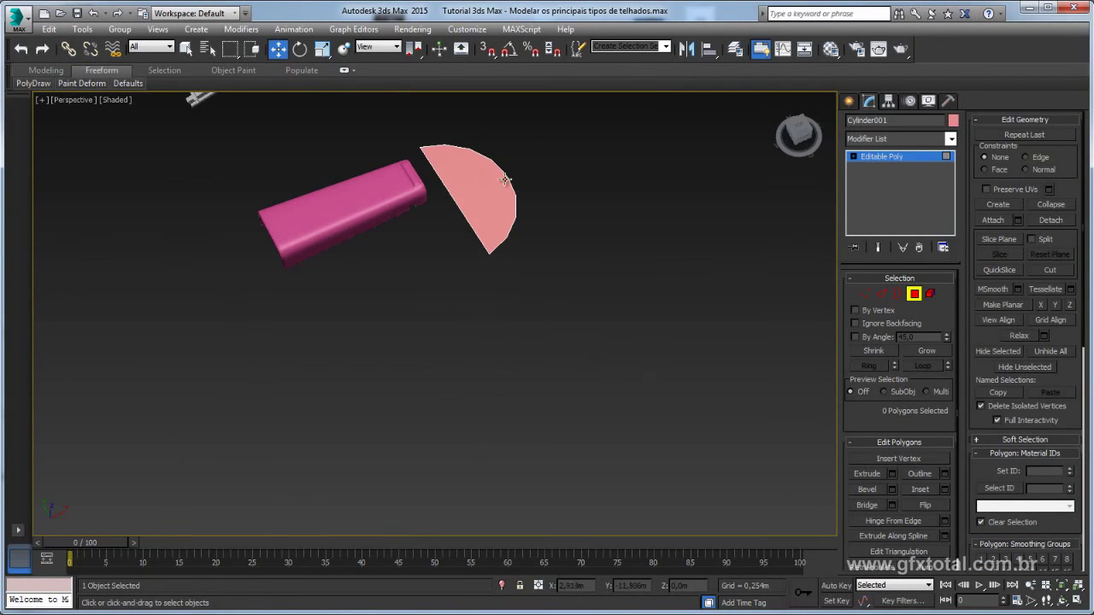
click(864, 293)
alt+middle_drag(615, 282, 496, 263)
click(487, 143)
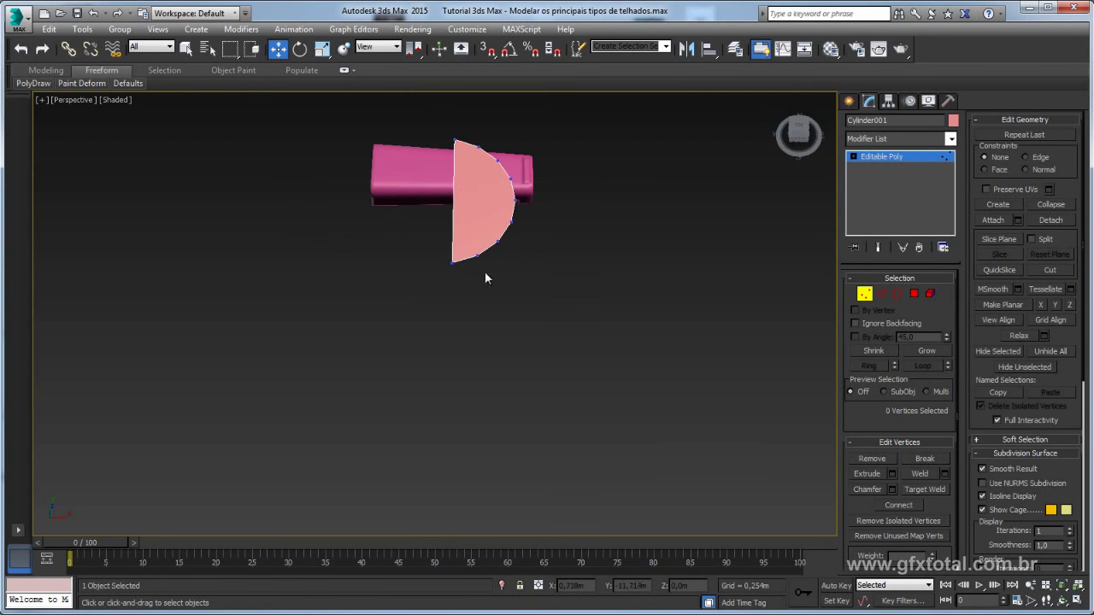
drag(475, 270, 474, 269)
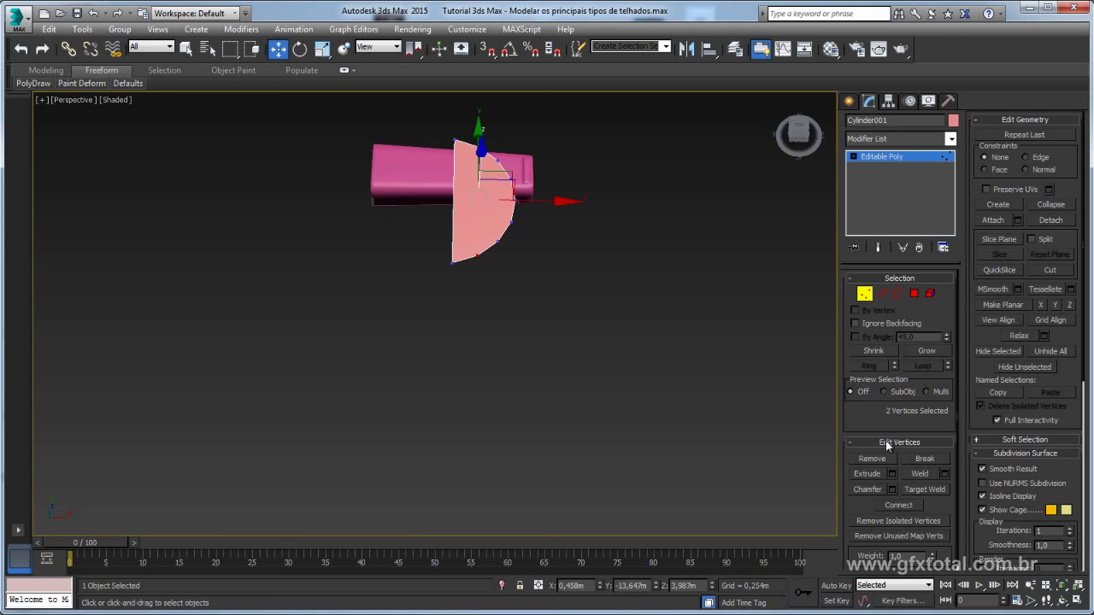
click(914, 293)
click(459, 226)
key(Delete)
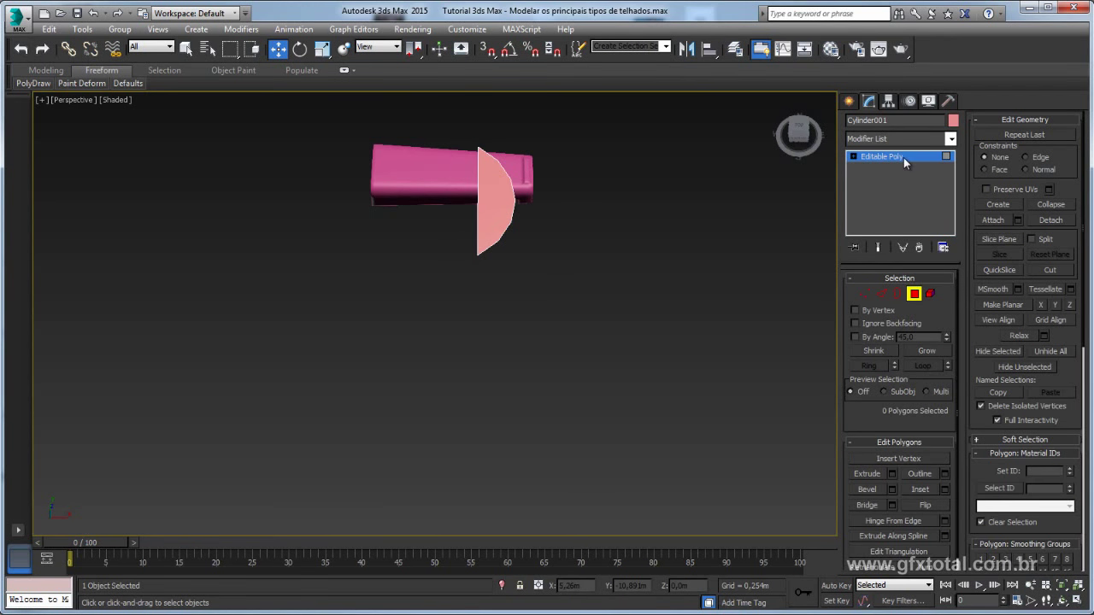
Shift-drag the half cap's border down to form the curved arc wall
click(897, 293)
click(477, 201)
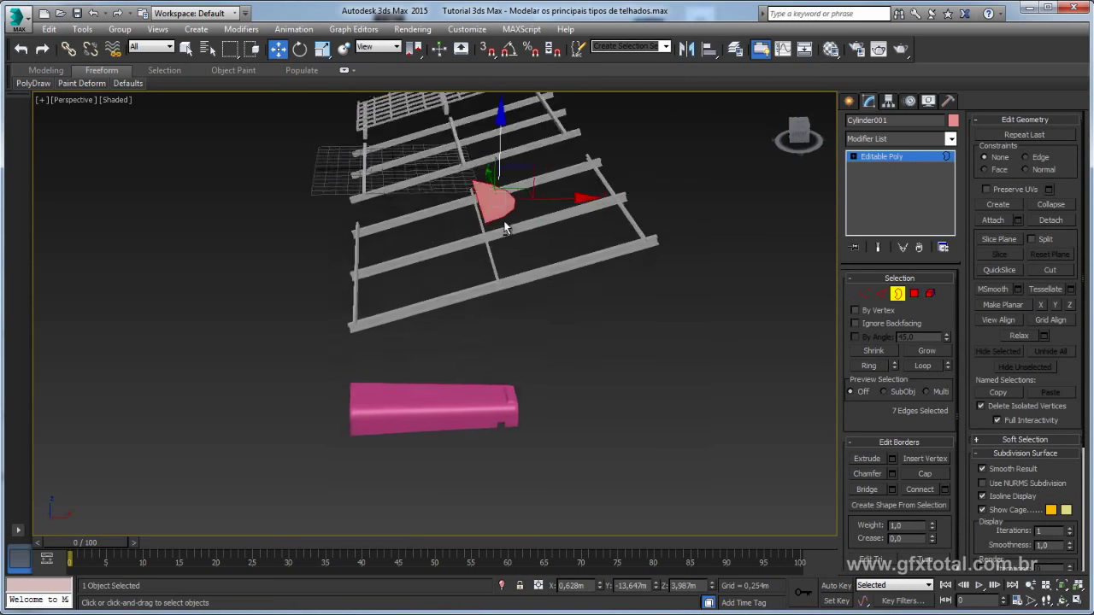
alt+middle_drag(504, 228, 498, 146)
shift+drag(499, 138, 504, 401)
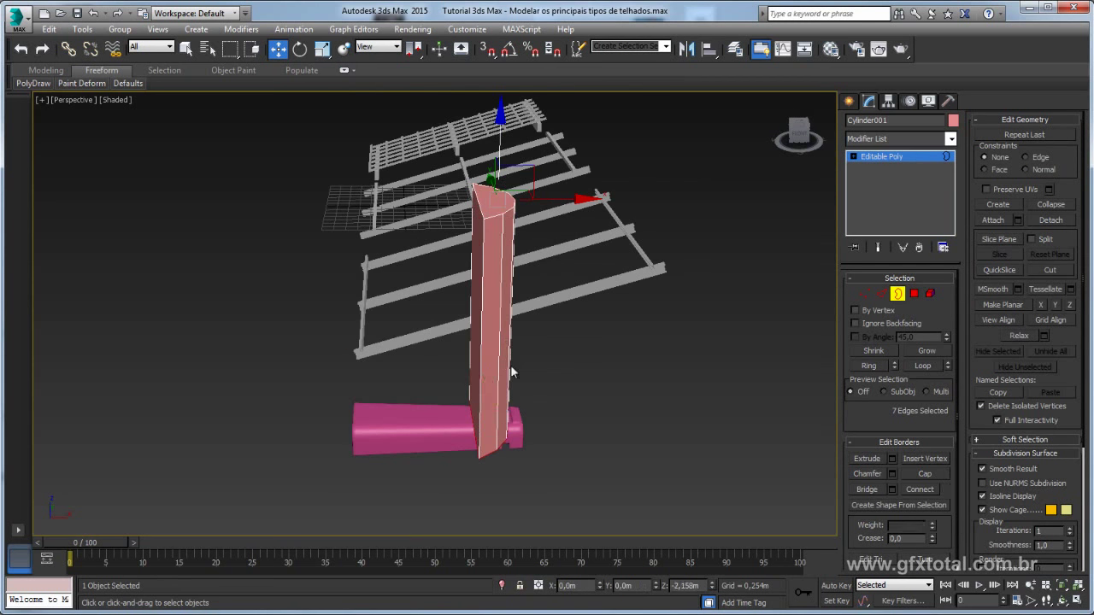
key(alt+q)
Select the leftover half-cap face, then inspect the arched strip end-on at object level
click(914, 293)
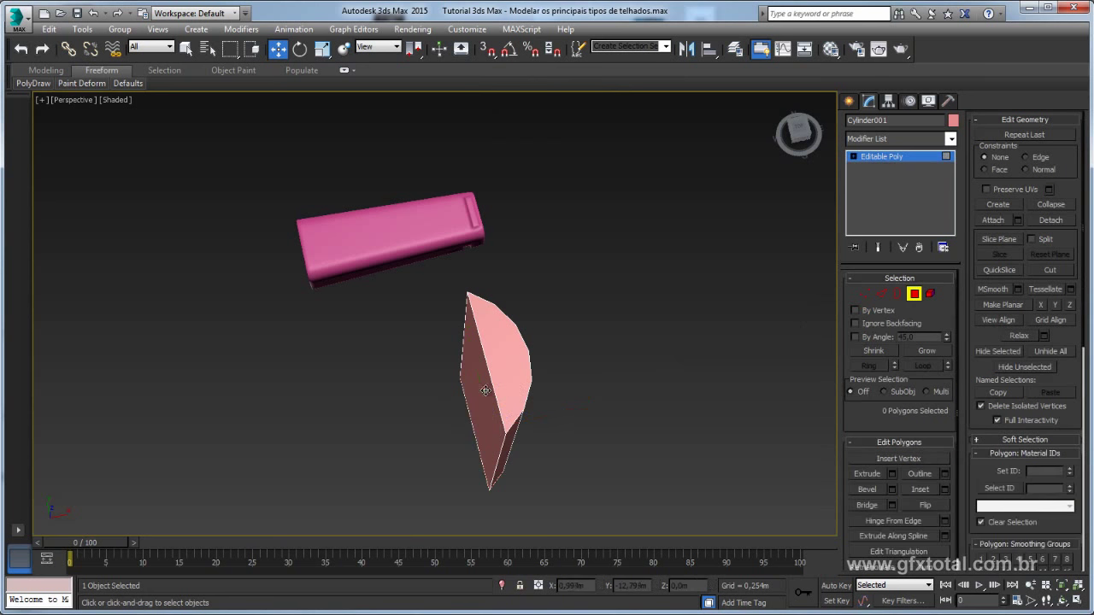
click(556, 366)
middle_drag(556, 366, 556, 315)
click(869, 159)
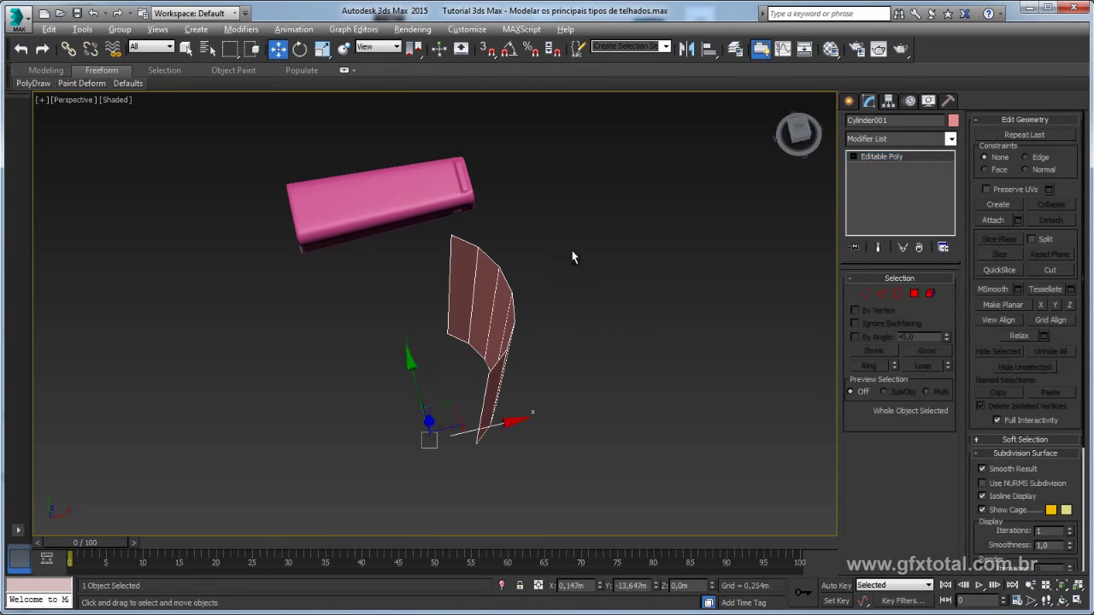
mouse_move(571, 254)
alt+middle_down()
mouse_move(615, 286)
mouse_move(556, 373)
mouse_move(597, 388)
mouse_move(578, 395)
mouse_move(538, 346)
alt+middle_up()
alt+middle_drag(425, 225, 488, 270)
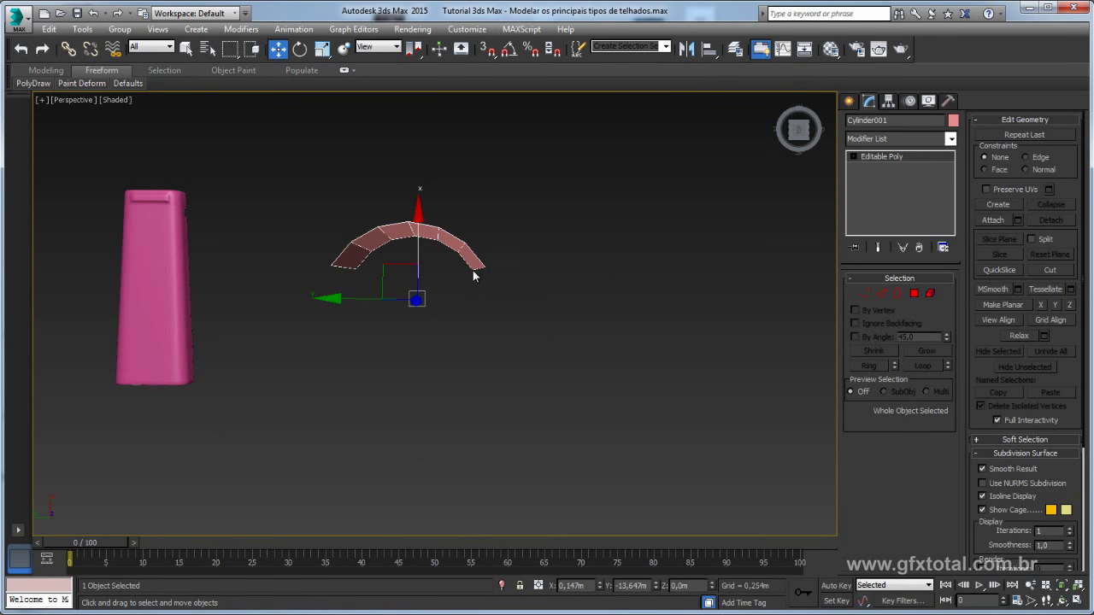
Shift-drag the arc to clone it as an independent Copy named Cylinder002
shift+drag(348, 299, 543, 348)
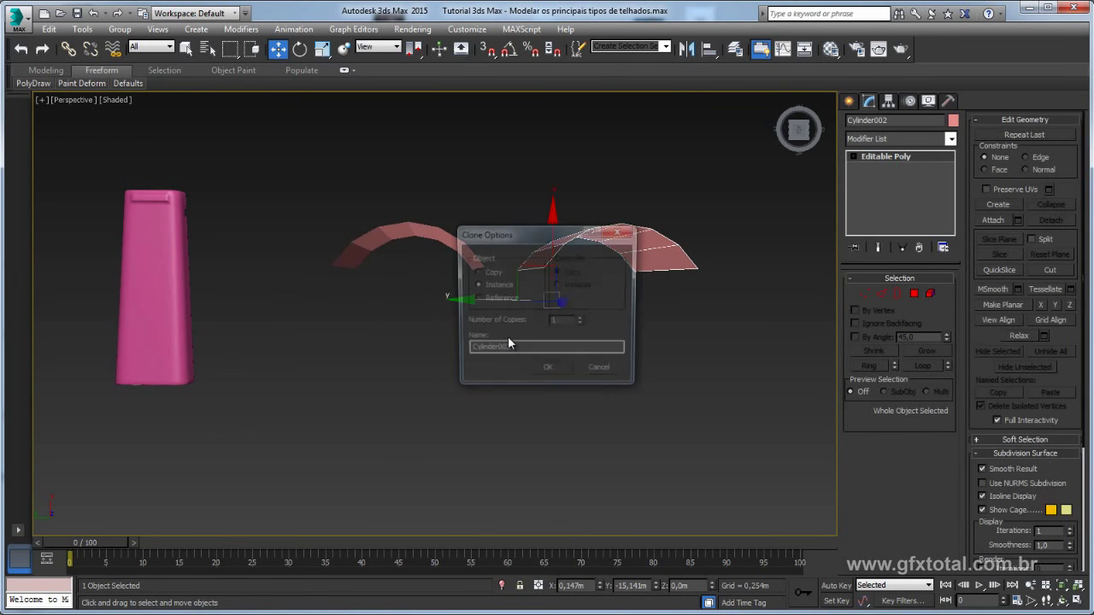
click(484, 274)
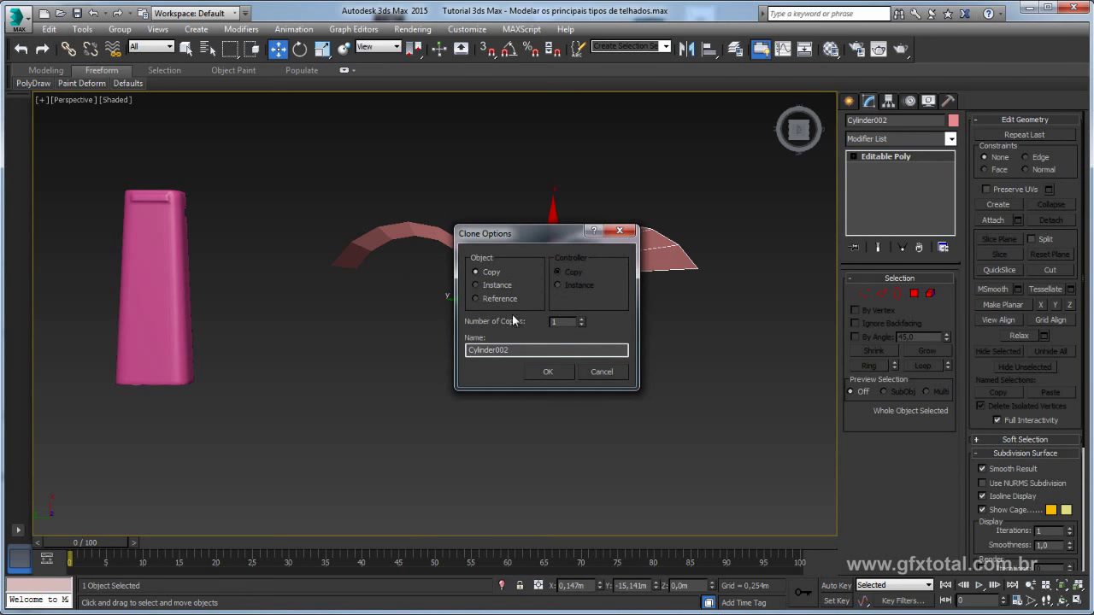
click(555, 375)
With Angle Snap on, rotate Cylinder002 a full 180 degrees
key(e)
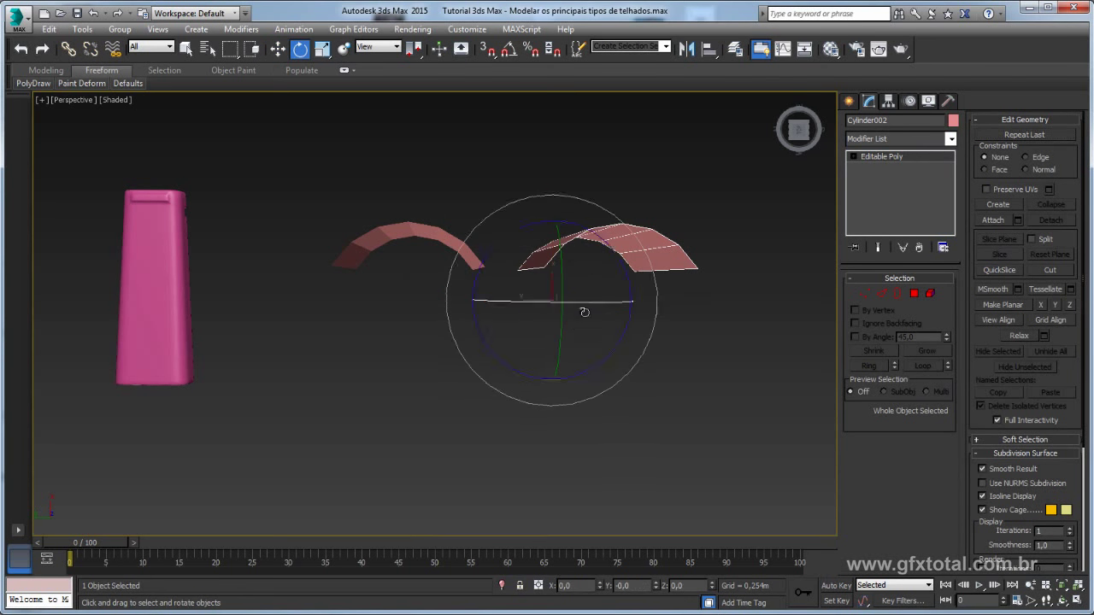
click(510, 53)
mouse_move(511, 366)
mouse_down()
mouse_move(469, 351)
mouse_move(428, 274)
mouse_up()
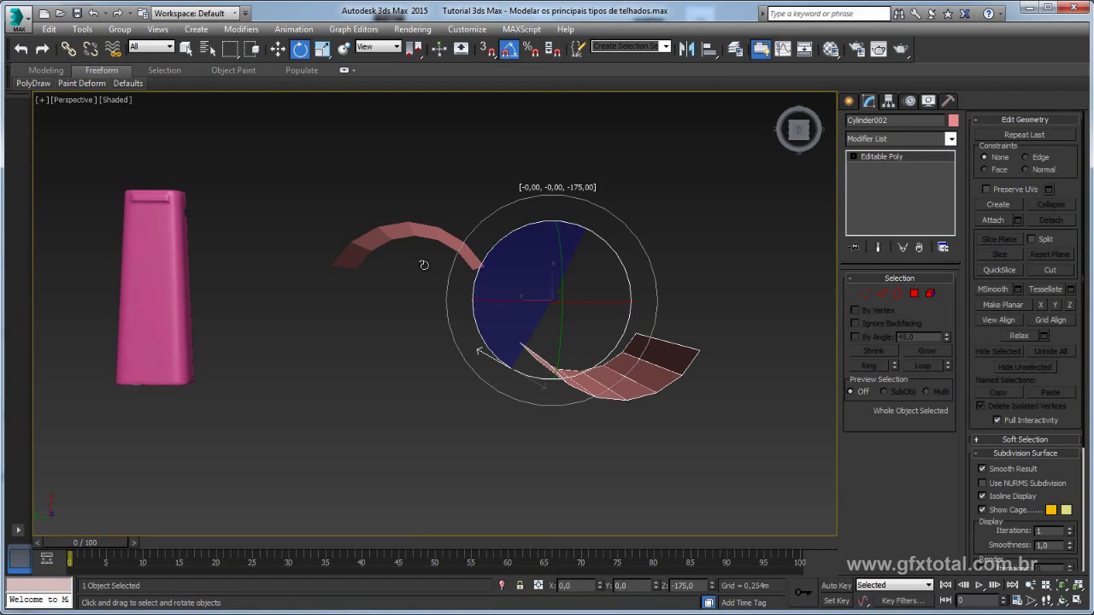
drag(428, 275, 422, 267)
key(w)
key(e)
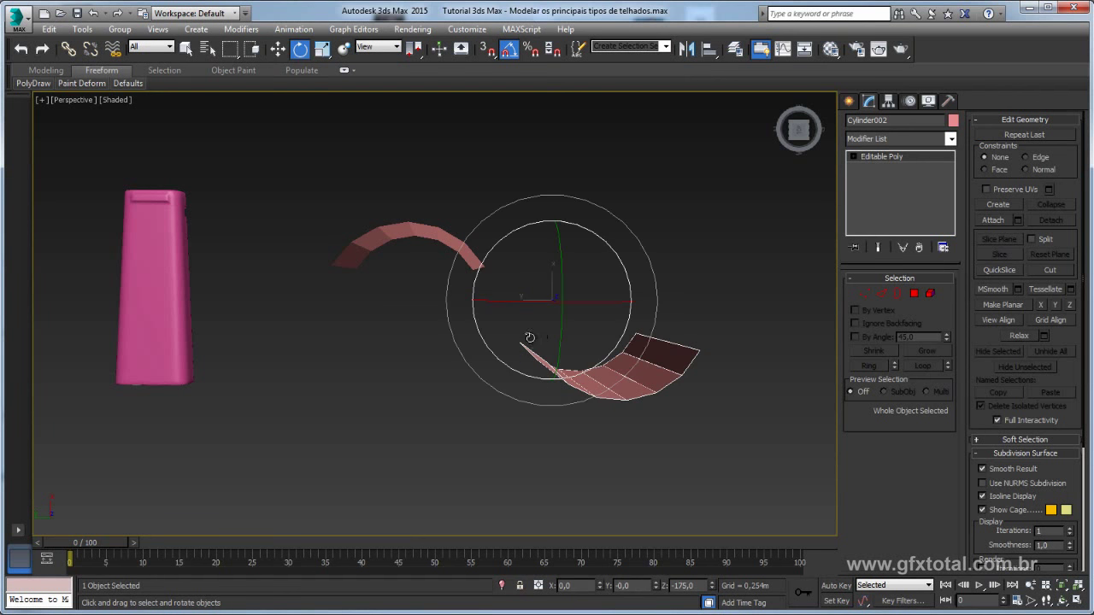
drag(550, 346, 549, 317)
drag(527, 390, 420, 305)
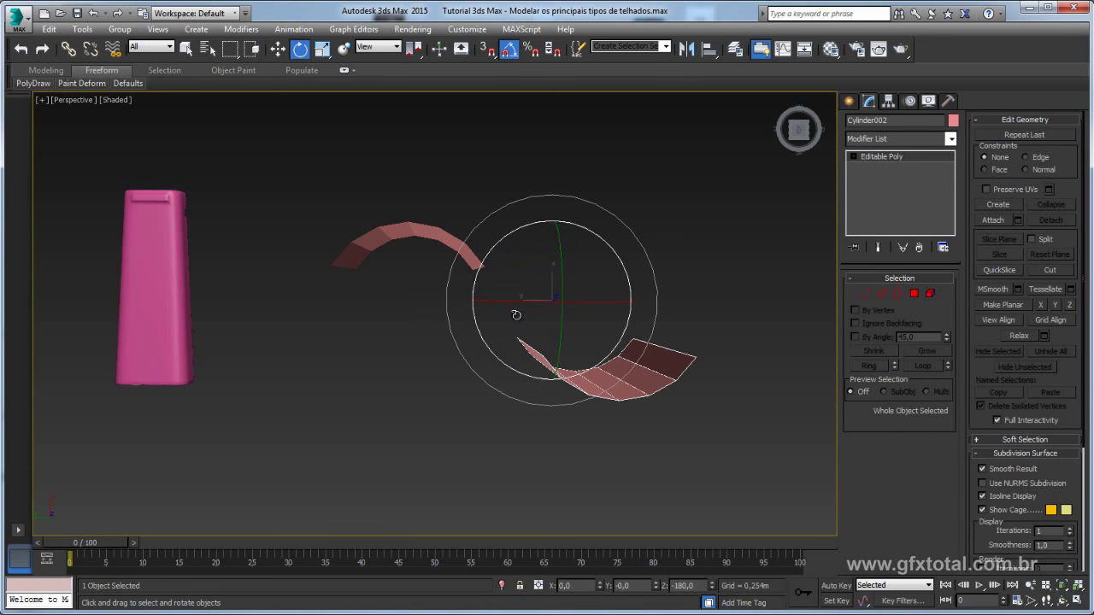
mouse_move(516, 312)
alt+middle_down()
mouse_move(530, 296)
mouse_move(552, 331)
alt+middle_up()
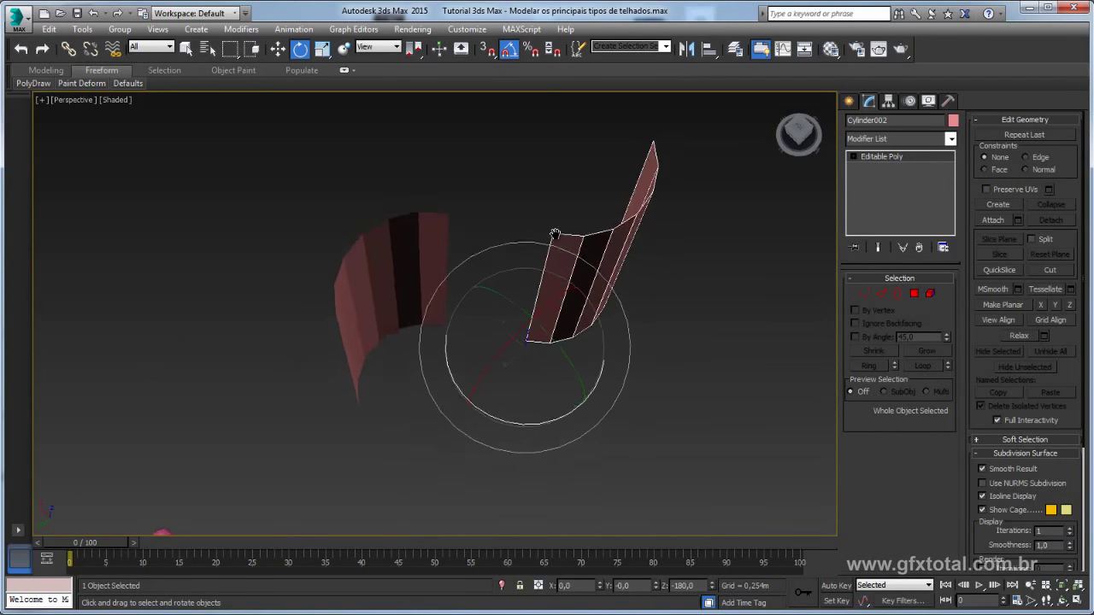
Move the flipped copy so it sits next to the original arc
key(w)
mouse_move(529, 332)
alt+middle_down()
mouse_move(490, 294)
mouse_move(416, 283)
alt+middle_up()
drag(417, 283, 413, 285)
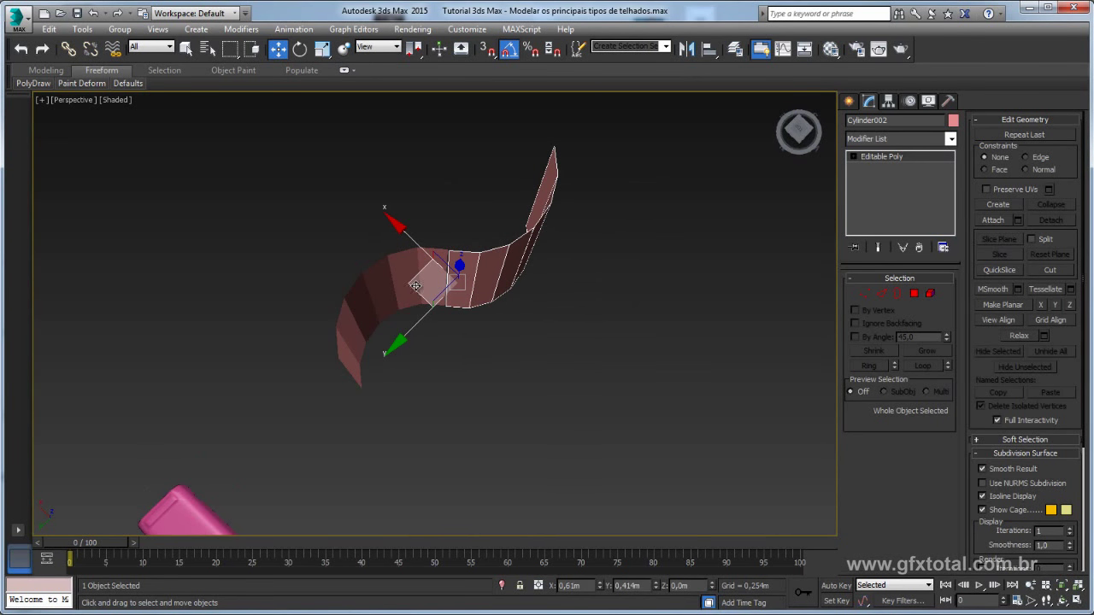
drag(414, 285, 483, 288)
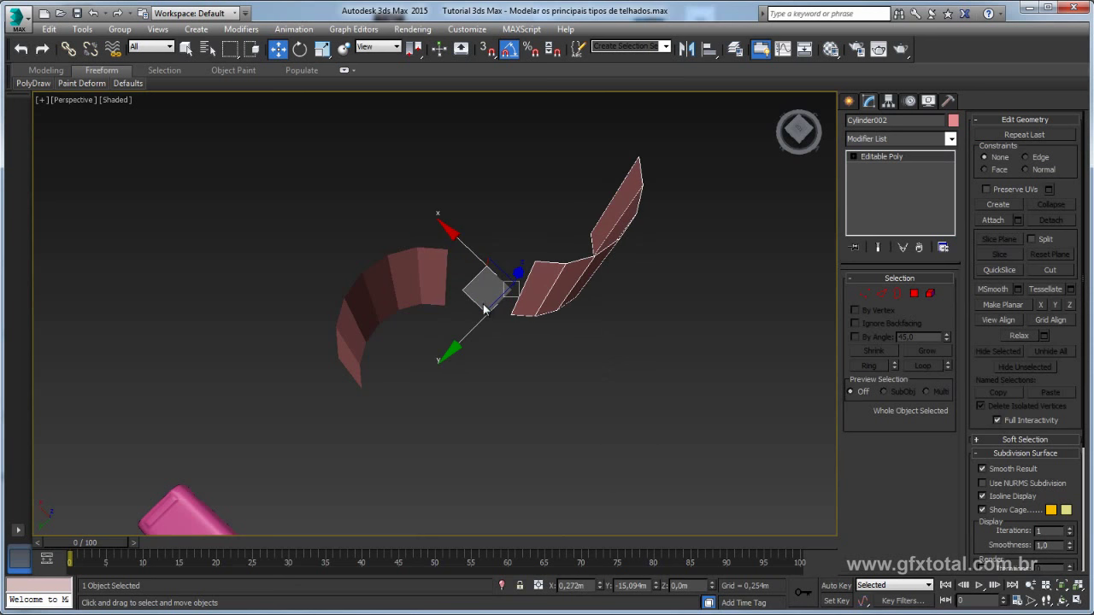
alt+middle_drag(483, 288, 537, 200)
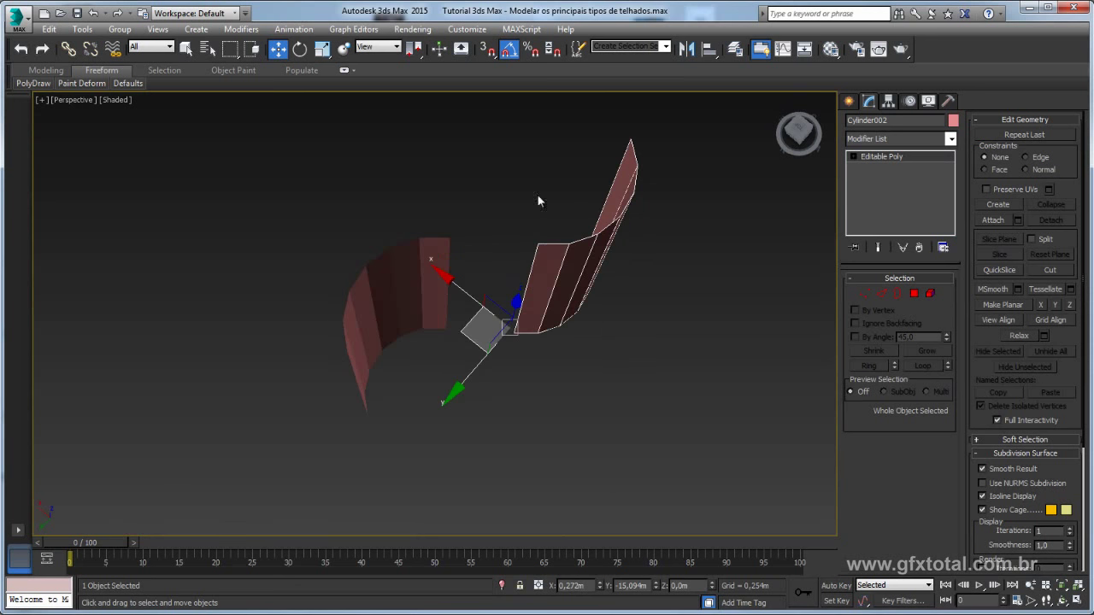
Set snapping to vertices and turn on 3D Snaps
right_click(490, 51)
drag(519, 222, 620, 132)
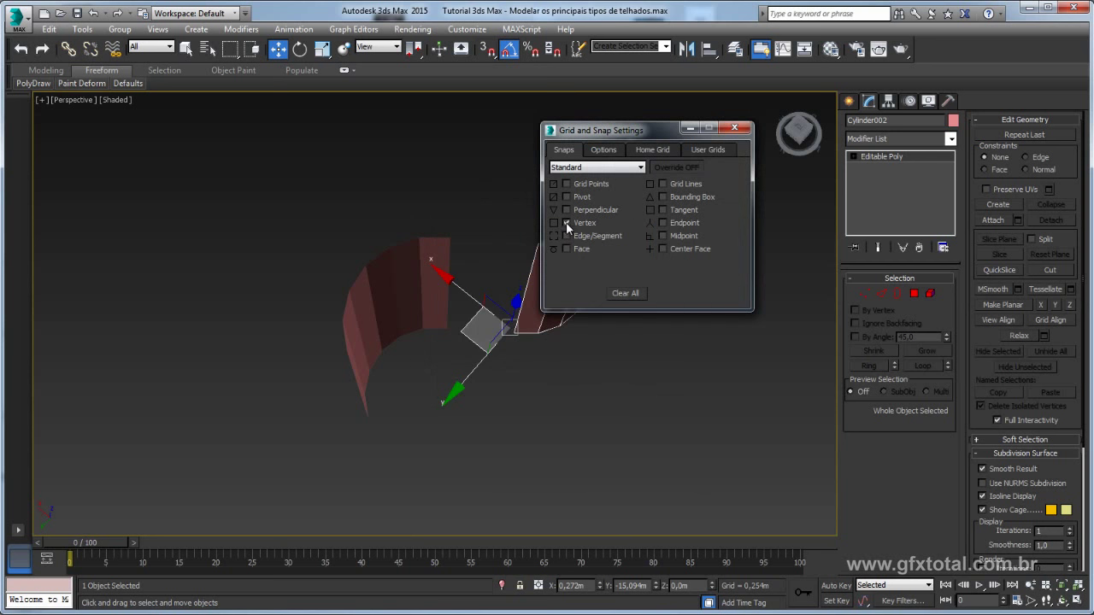
click(734, 128)
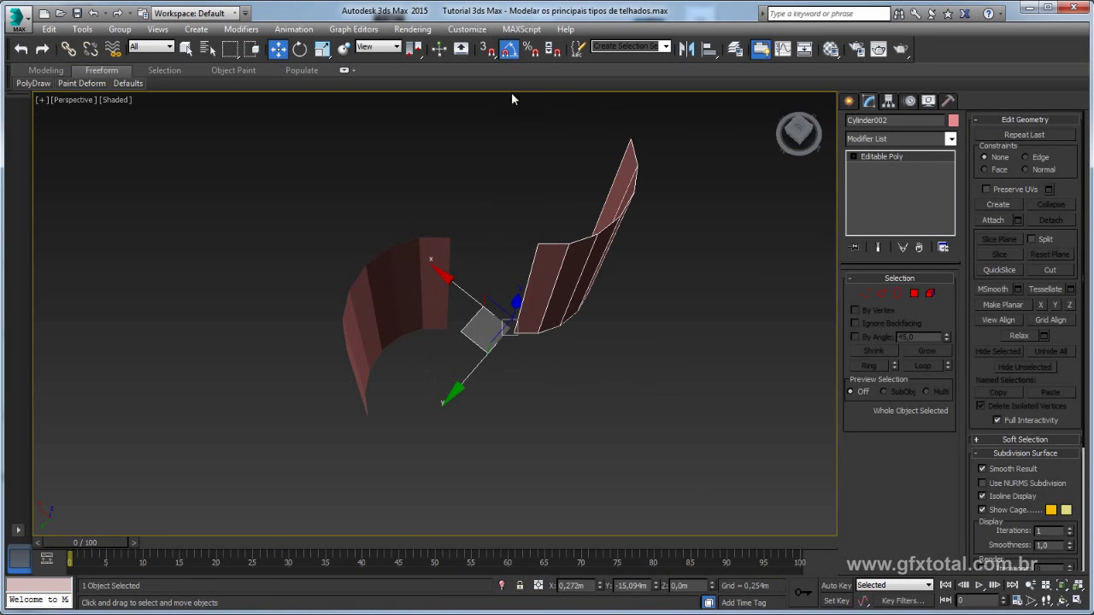
click(489, 53)
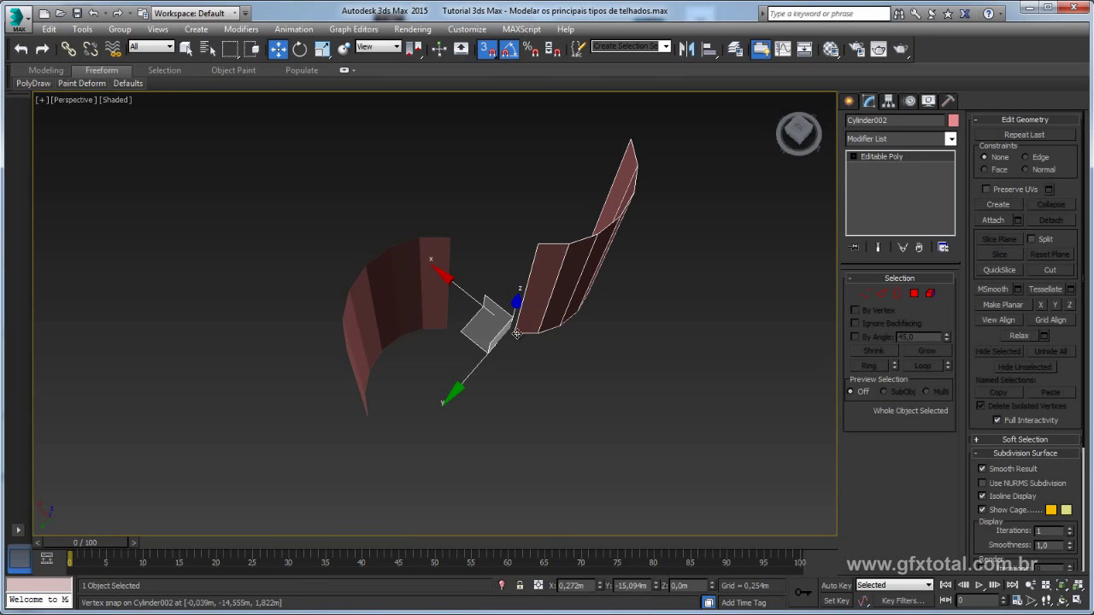
Vertex-snap Cylinder002 onto Cylinder001's edge, forming one continuous S-shaped wave
drag(513, 334, 452, 327)
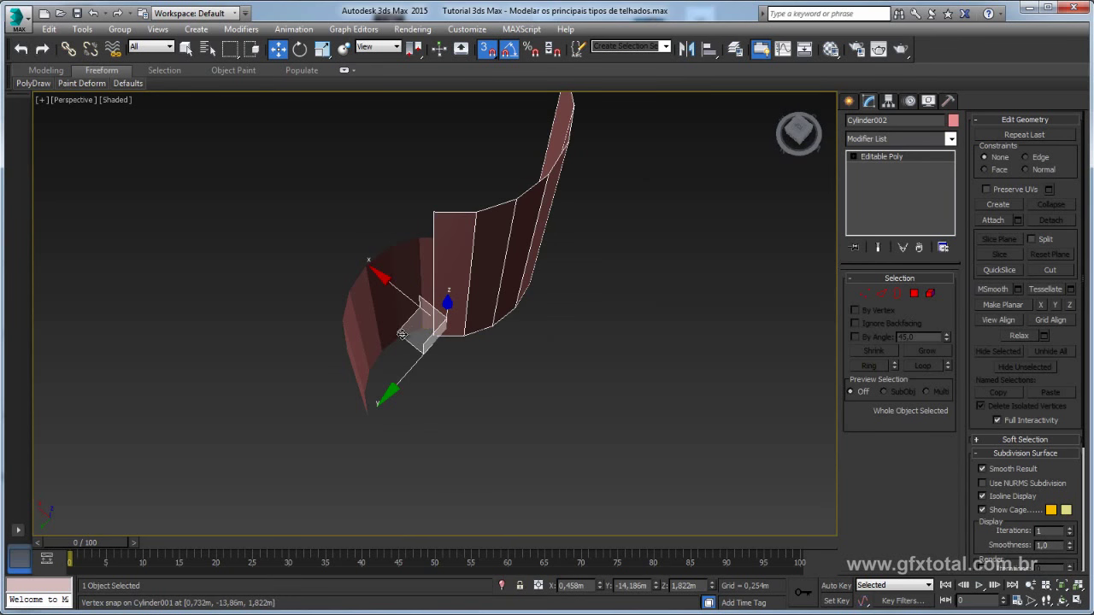
key(s)
key(ctrl+z)
key(s)
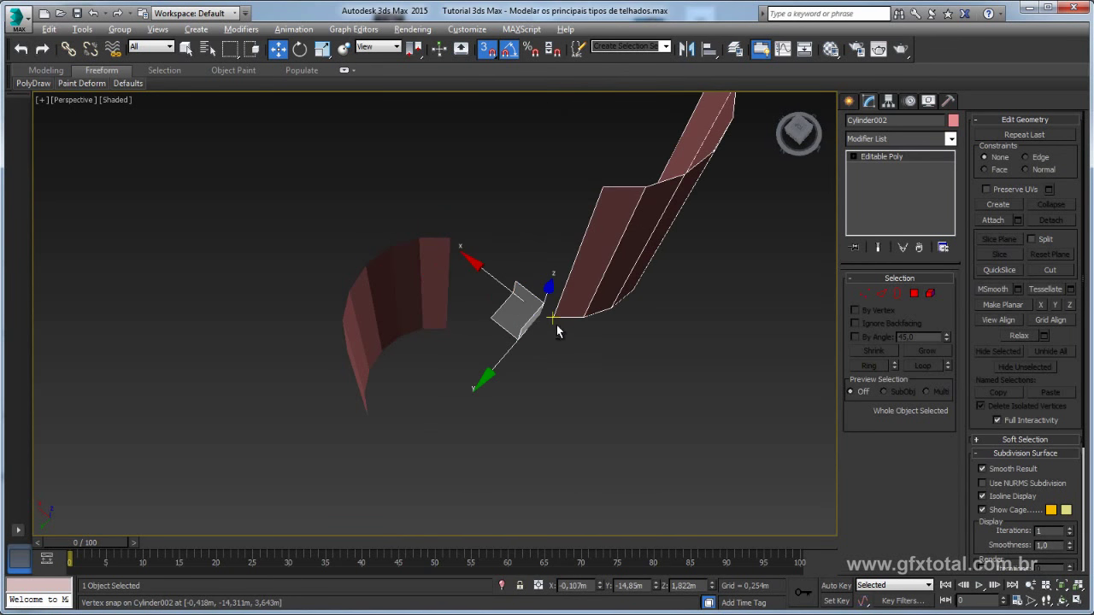
alt+middle_drag(557, 325, 564, 322)
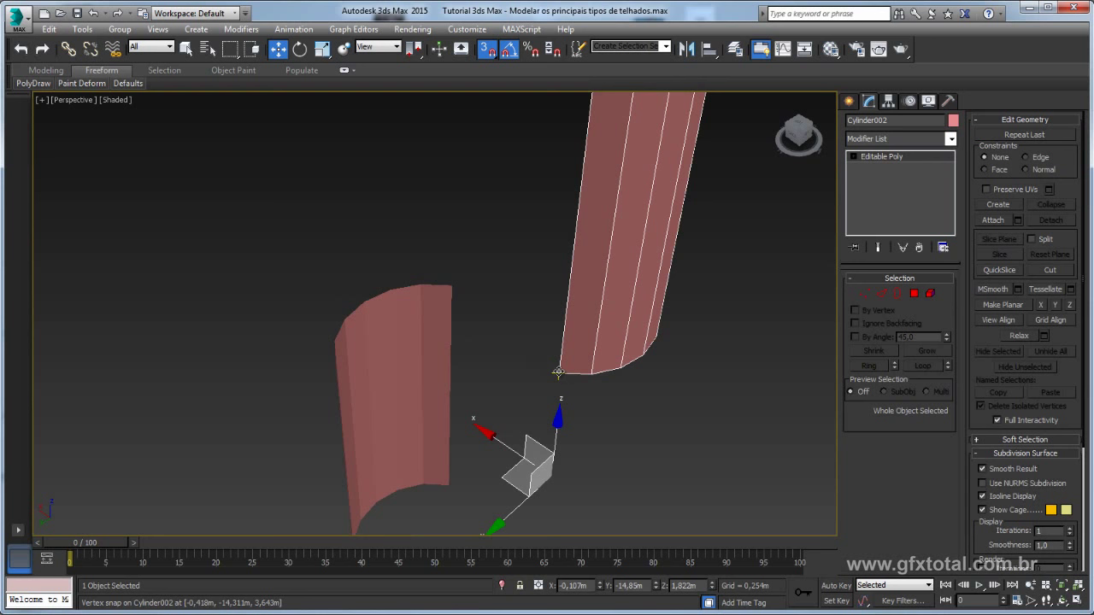
drag(556, 373, 450, 485)
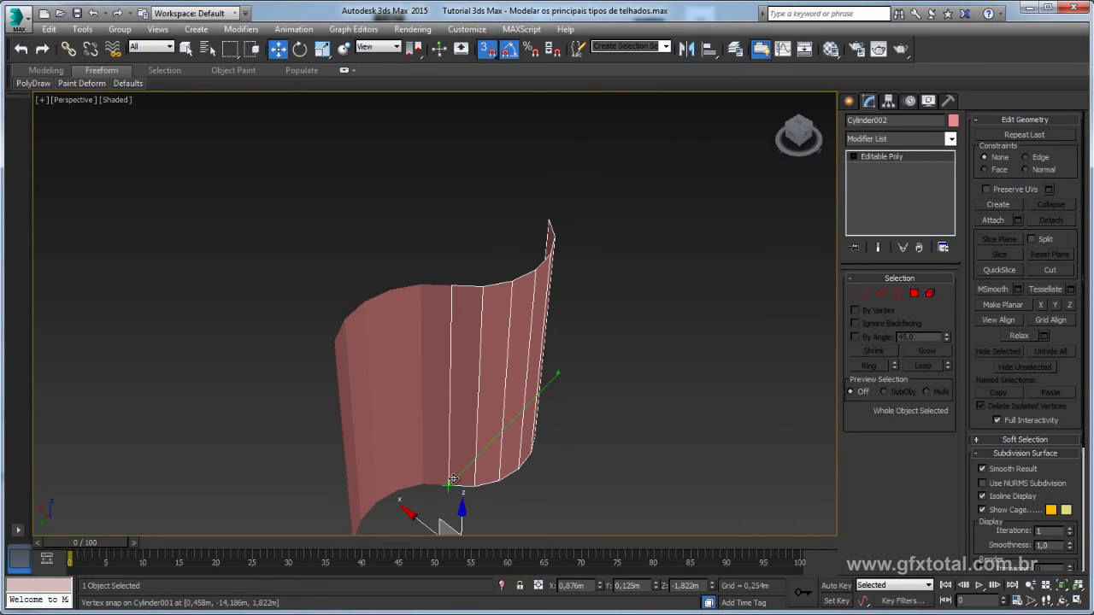
alt+middle_drag(516, 449, 588, 300)
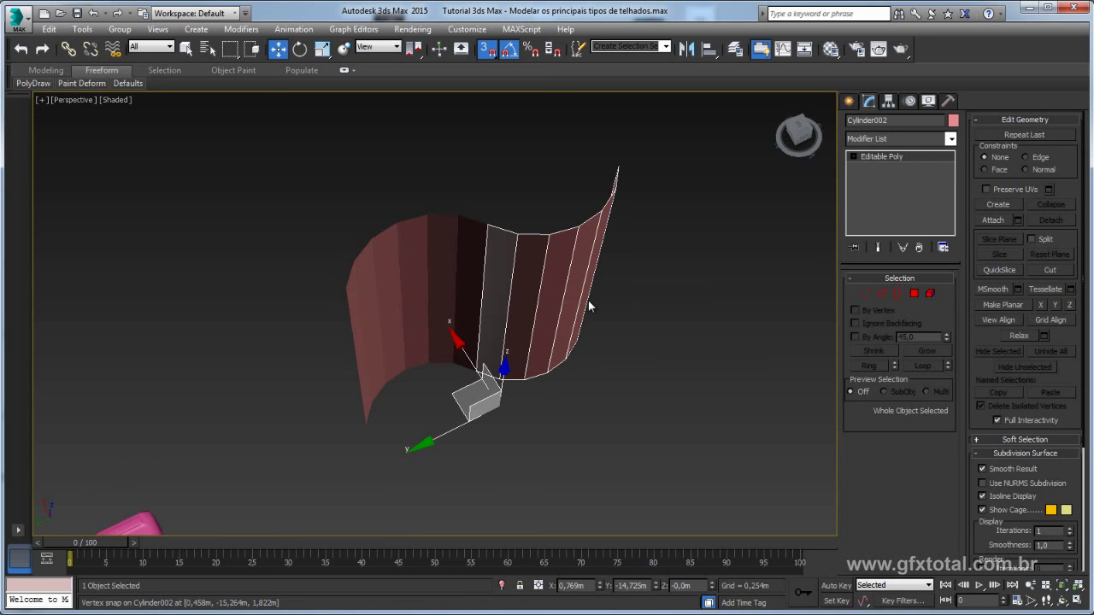
Turn snapping off and attach the left arc into Cylinder002
key(s)
click(991, 220)
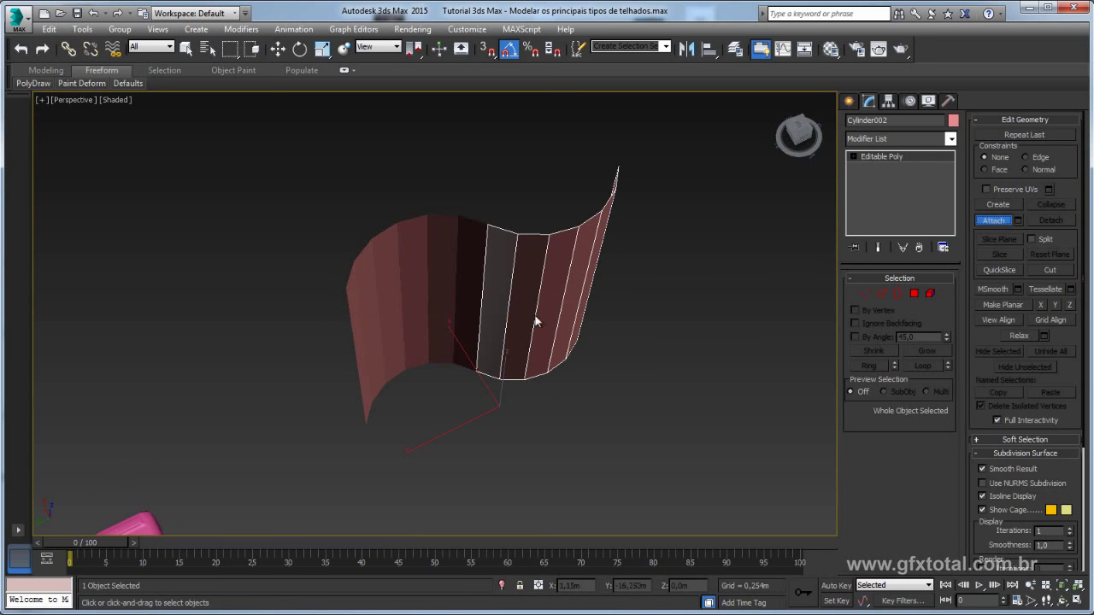
click(471, 281)
In Element mode, flip the reversed half's faces so both halves match
key(5)
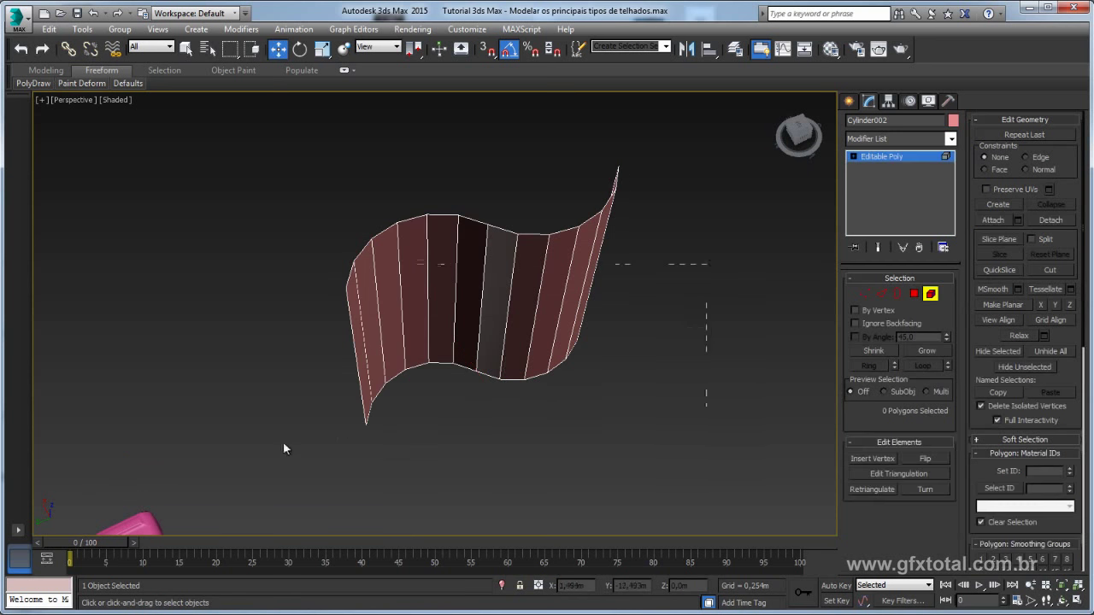
drag(283, 447, 598, 408)
mouse_move(598, 408)
alt+middle_down()
mouse_move(579, 444)
mouse_move(570, 331)
alt+middle_up()
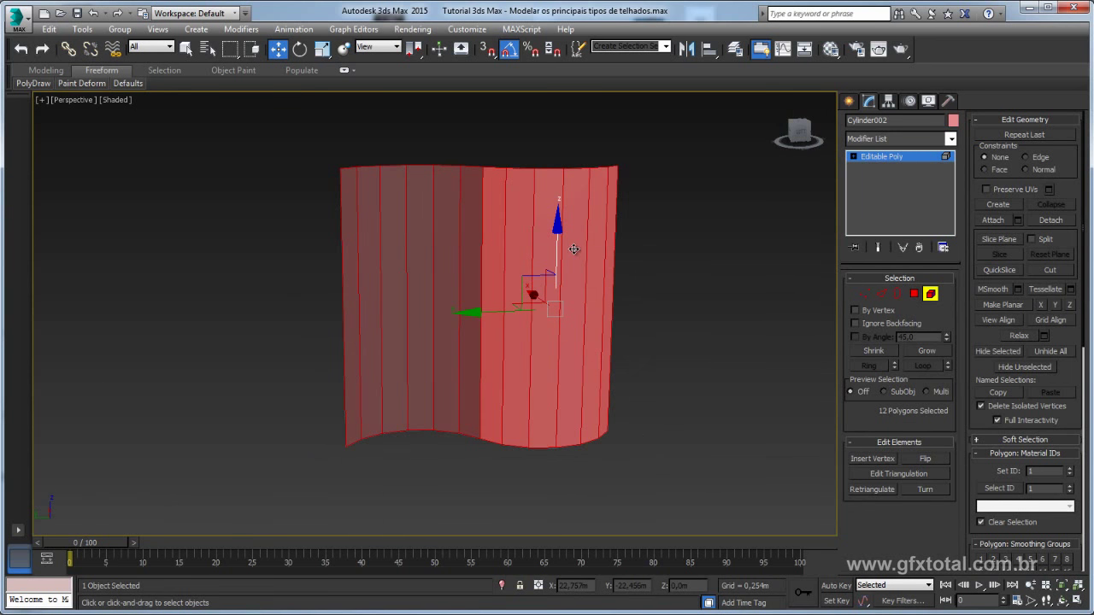
mouse_move(629, 136)
alt+middle_down()
mouse_move(635, 286)
mouse_move(635, 187)
mouse_move(598, 137)
alt+middle_up()
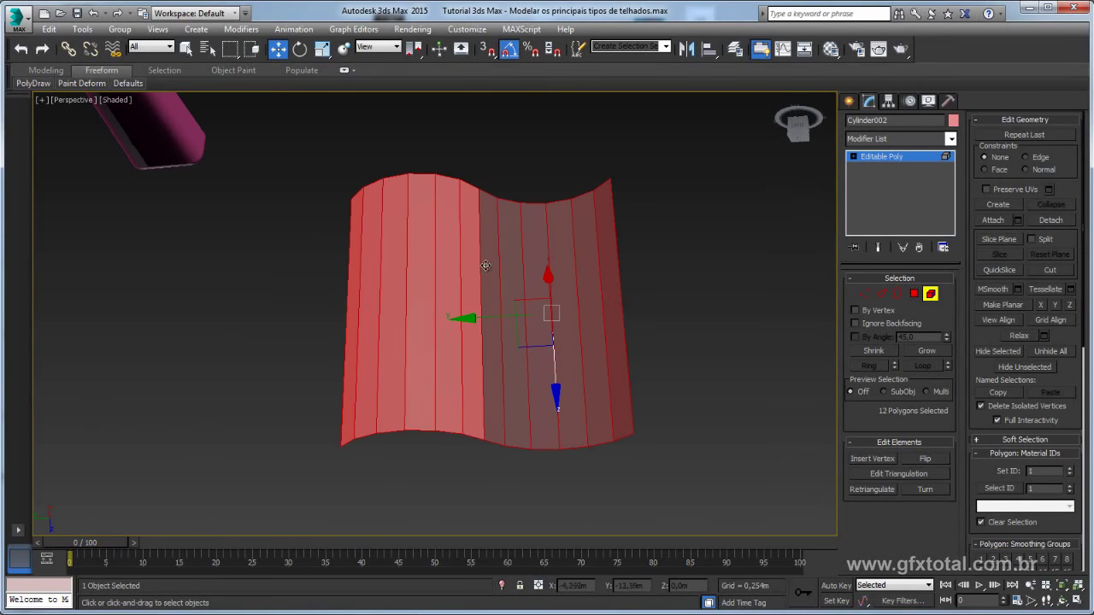
click(379, 285)
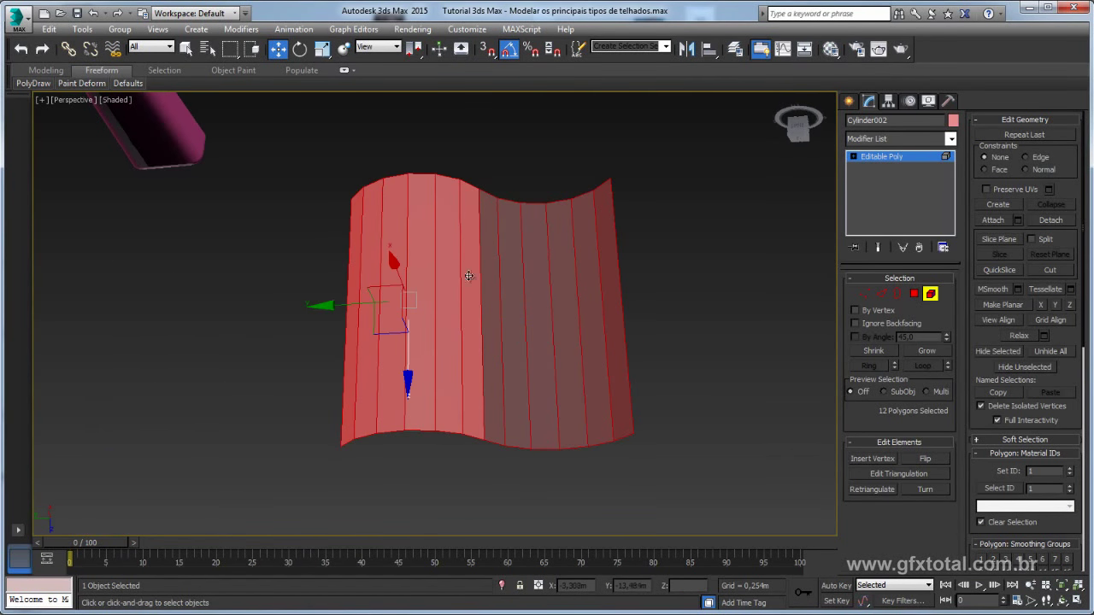
click(566, 341)
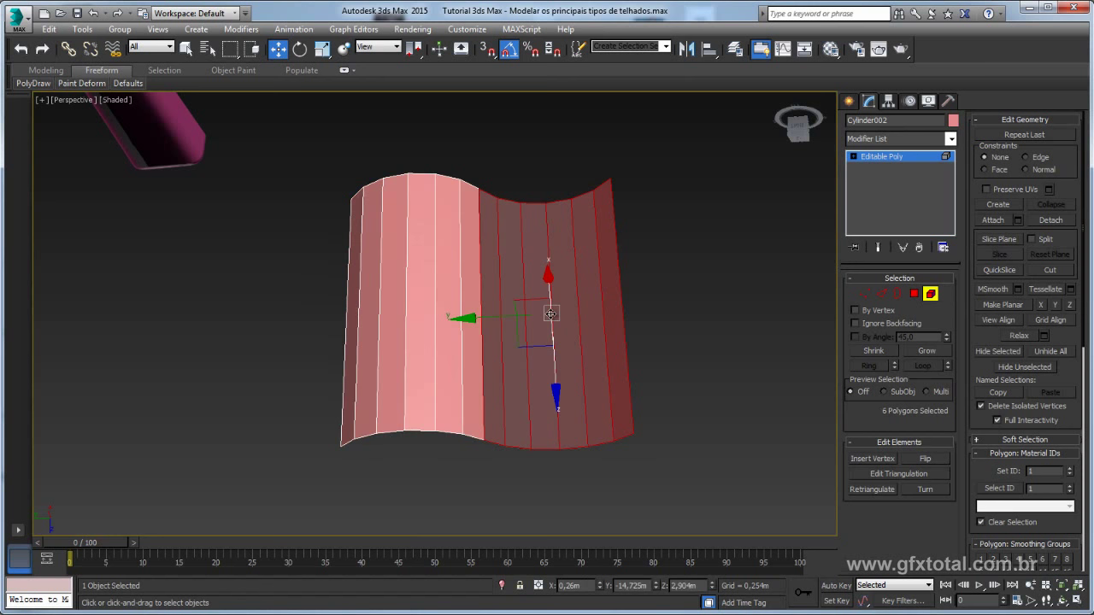
click(925, 460)
alt+middle_drag(591, 366, 583, 330)
key(ctrl+a)
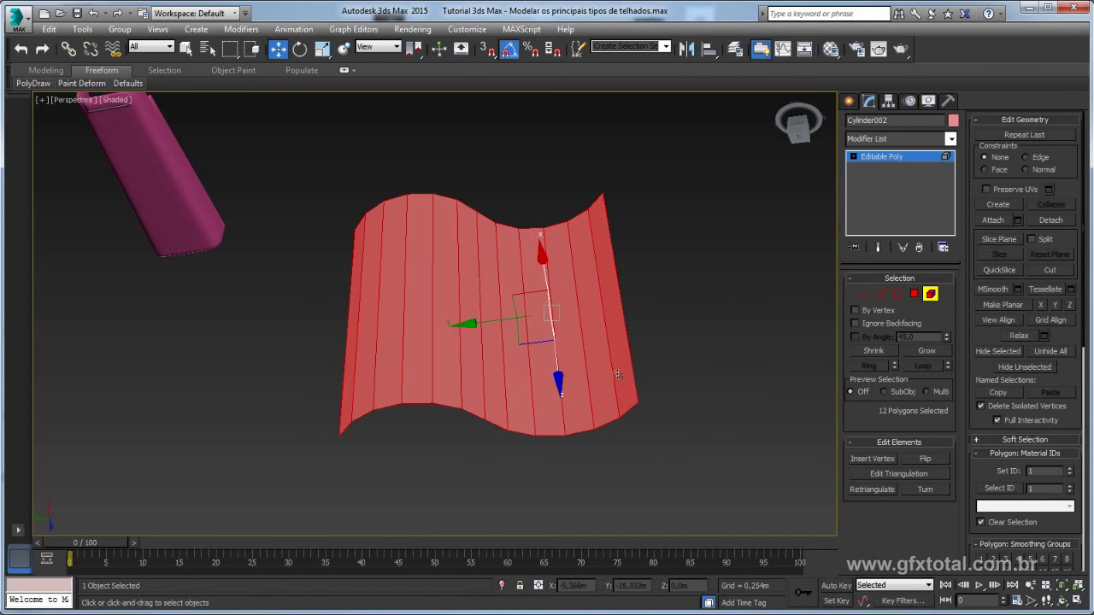
mouse_move(737, 277)
alt+middle_down()
mouse_move(612, 378)
mouse_move(596, 237)
alt+middle_up()
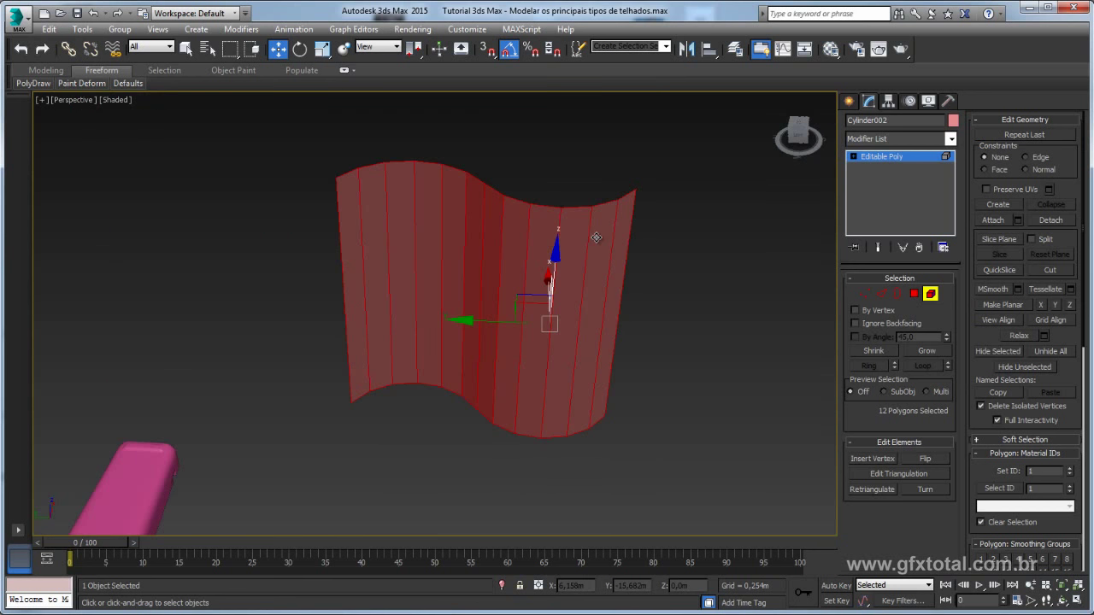
click(864, 293)
mouse_move(794, 291)
alt+middle_down()
mouse_move(678, 286)
mouse_move(698, 283)
alt+middle_up()
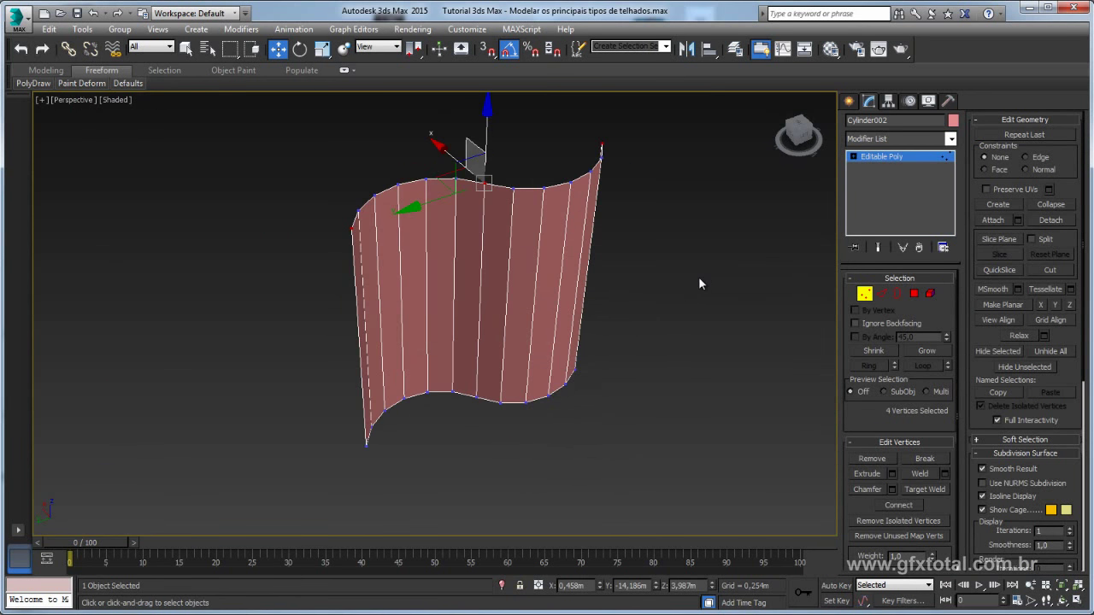
Test in Element mode that the right half still pulls away separately, then undo
click(895, 292)
mouse_move(707, 203)
alt+middle_down()
mouse_move(587, 318)
mouse_move(616, 325)
alt+middle_up()
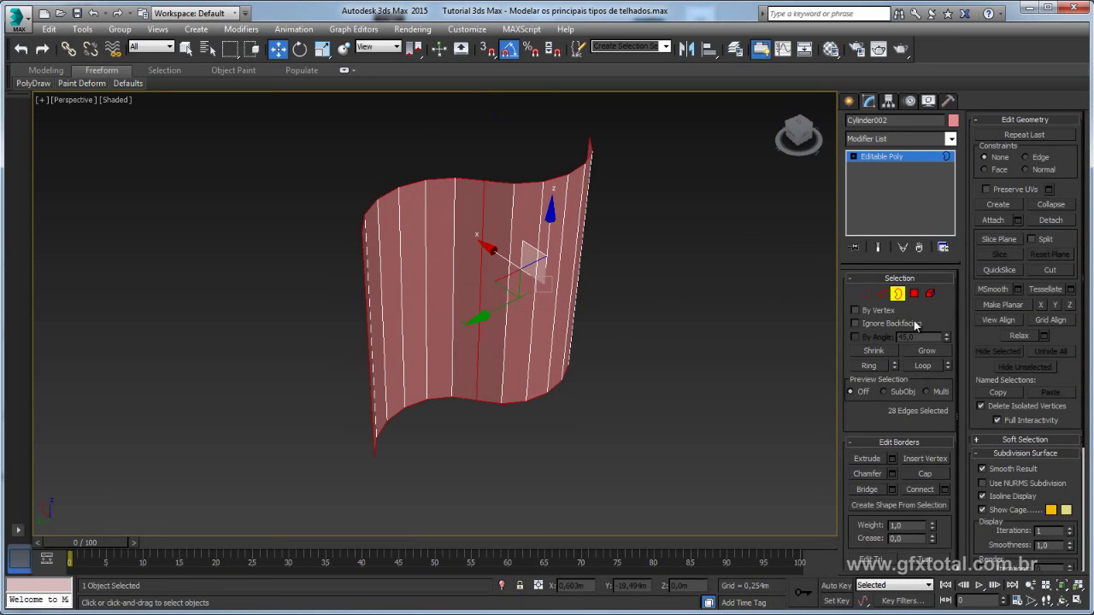
click(929, 293)
click(541, 286)
key(s)
drag(542, 295, 665, 290)
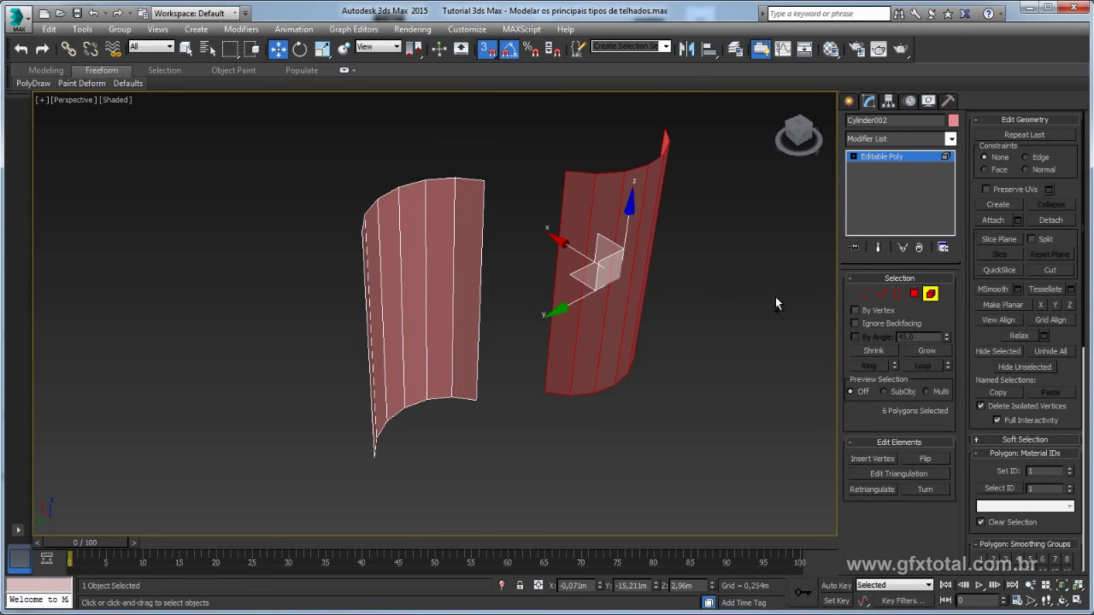
key(ctrl+z)
click(487, 47)
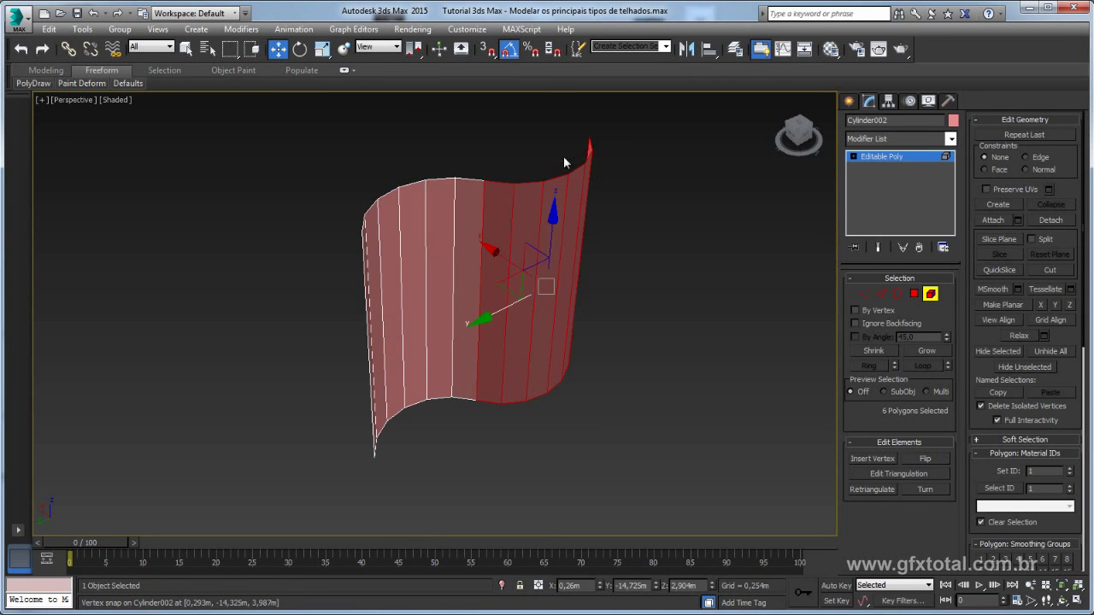
Weld the four middle-seam vertices and confirm the sheet selects as one element
click(864, 293)
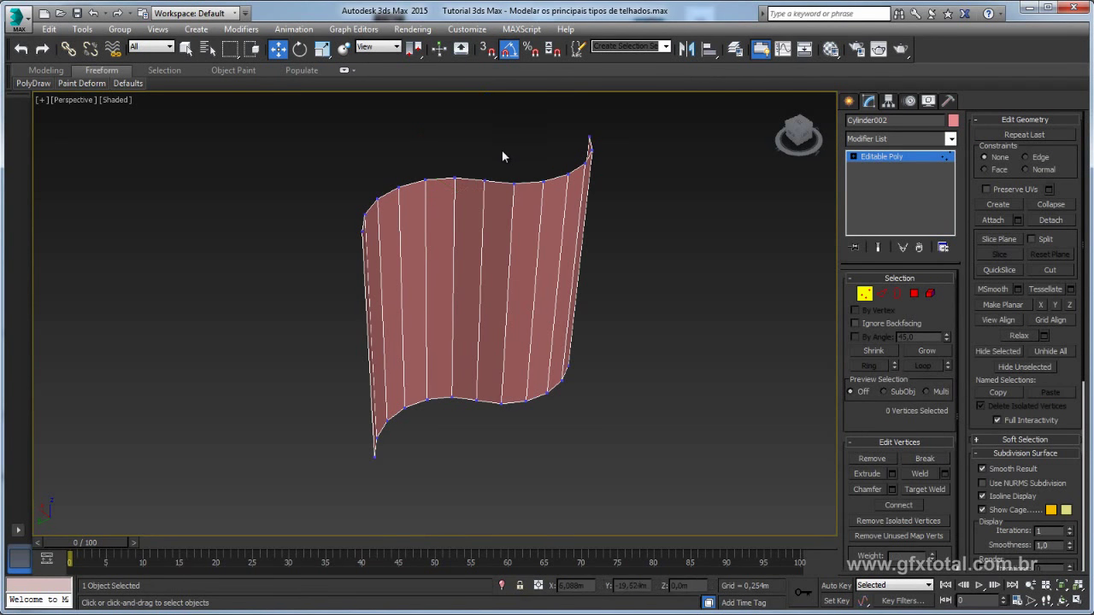
drag(502, 153, 479, 194)
ctrl+drag(491, 383, 470, 425)
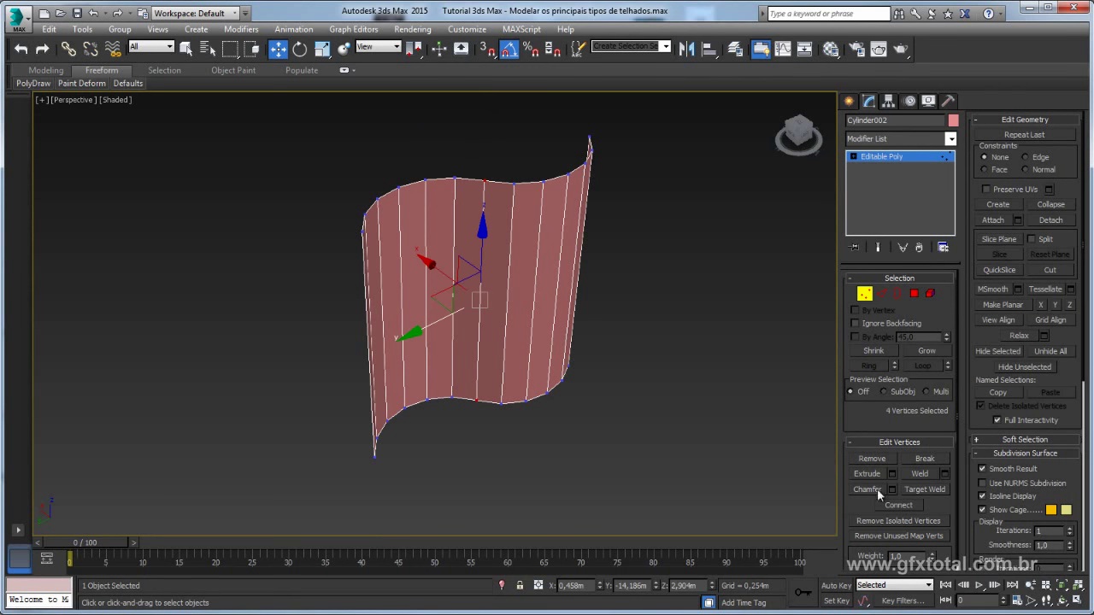
drag(912, 427, 911, 422)
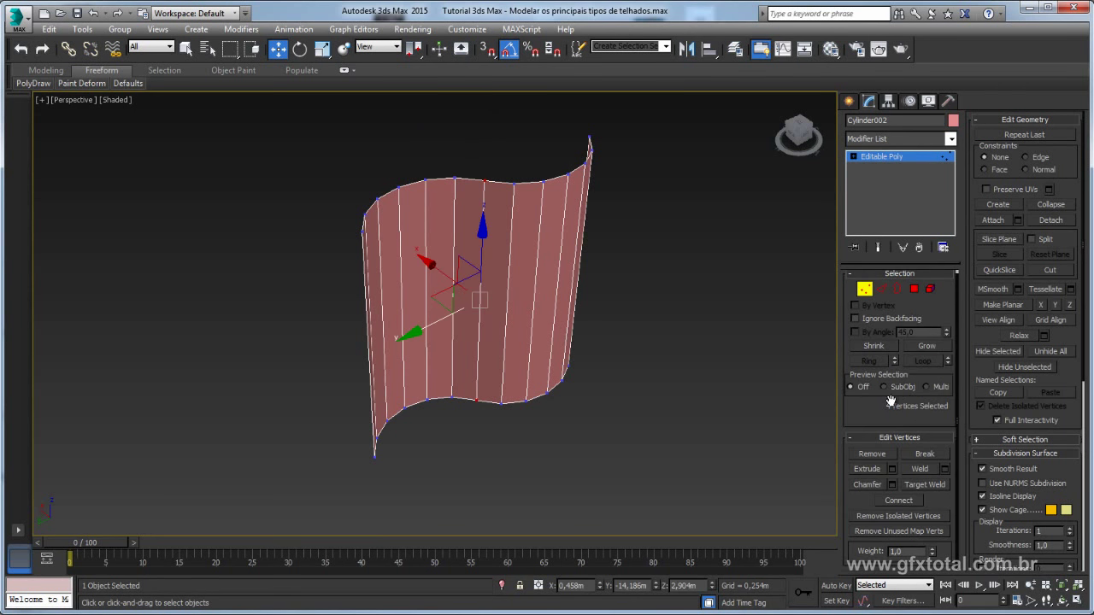
click(919, 469)
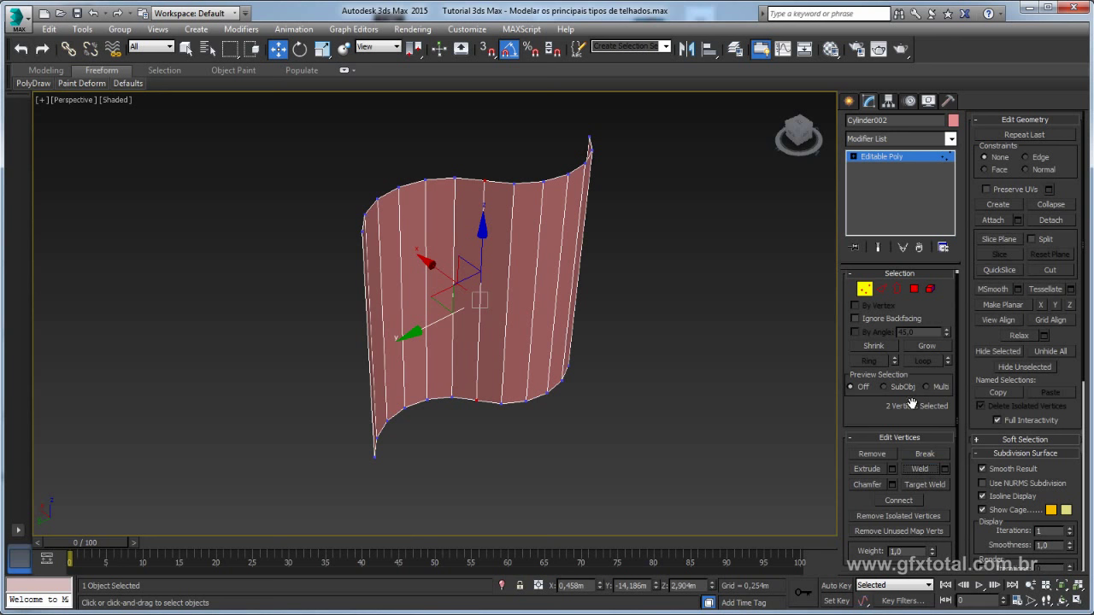
click(930, 291)
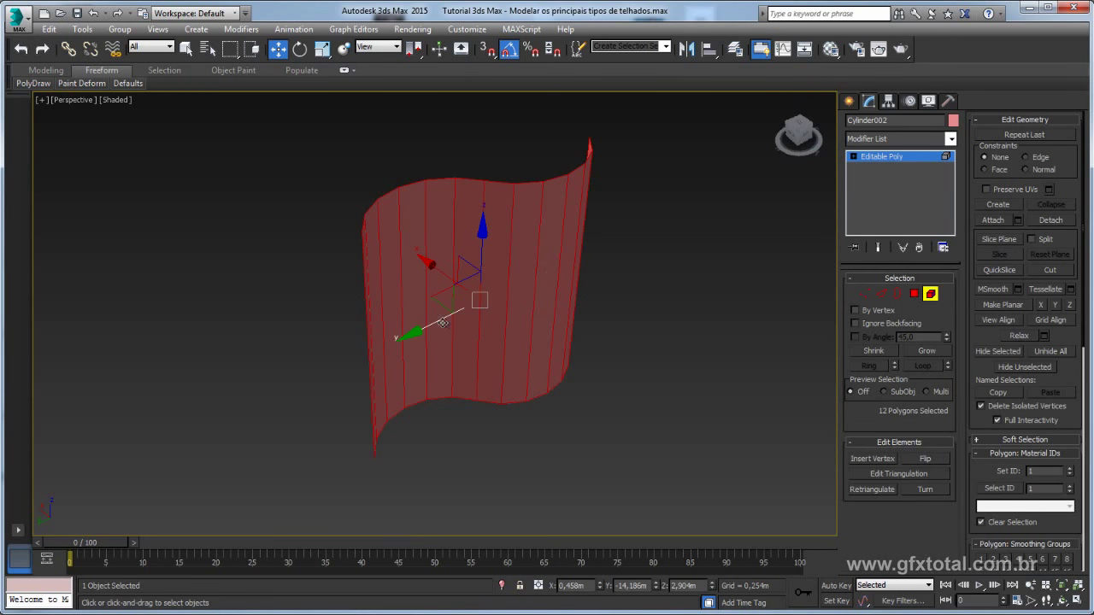
mouse_move(455, 323)
alt+middle_down()
mouse_move(467, 435)
mouse_move(476, 361)
mouse_move(478, 398)
mouse_move(388, 381)
alt+middle_up()
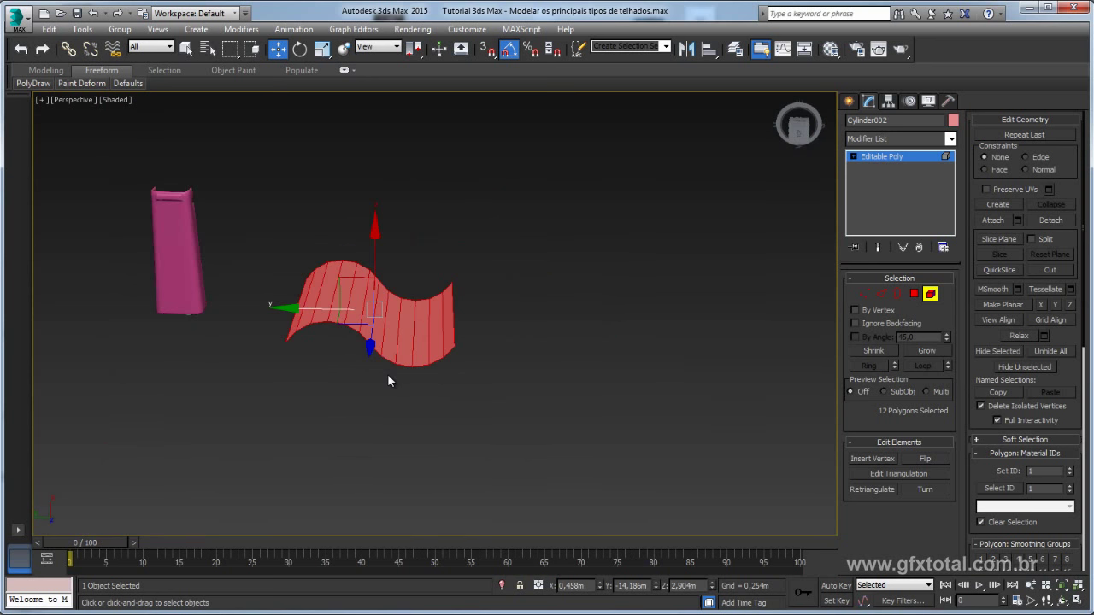
Exit Element mode on Cylinder002, stand the sheet upright, and re-enable vertex snapping
click(893, 157)
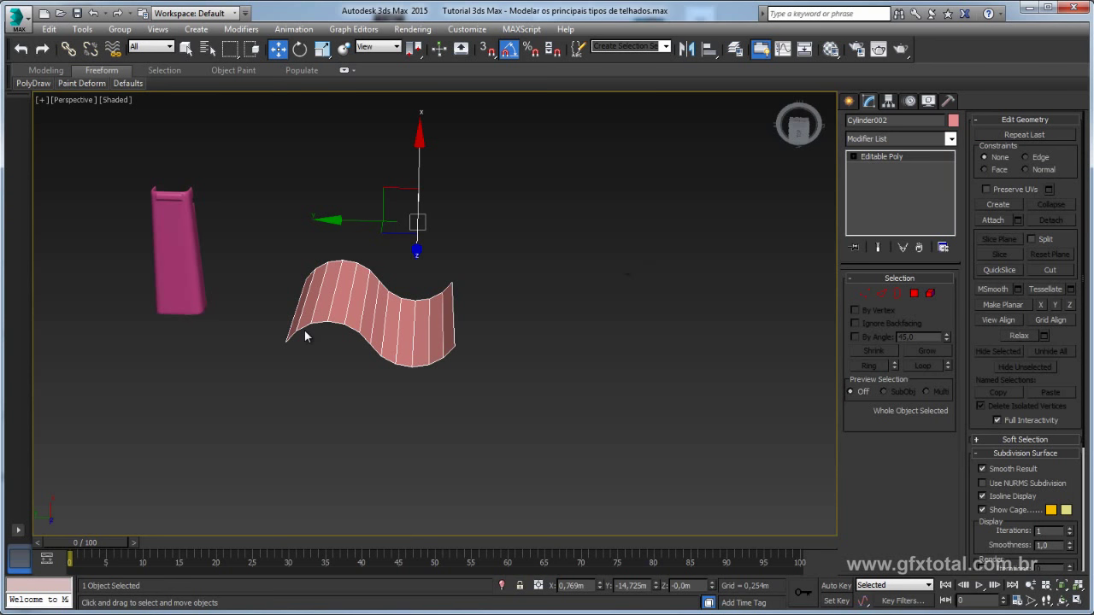
alt+middle_drag(317, 327, 316, 312)
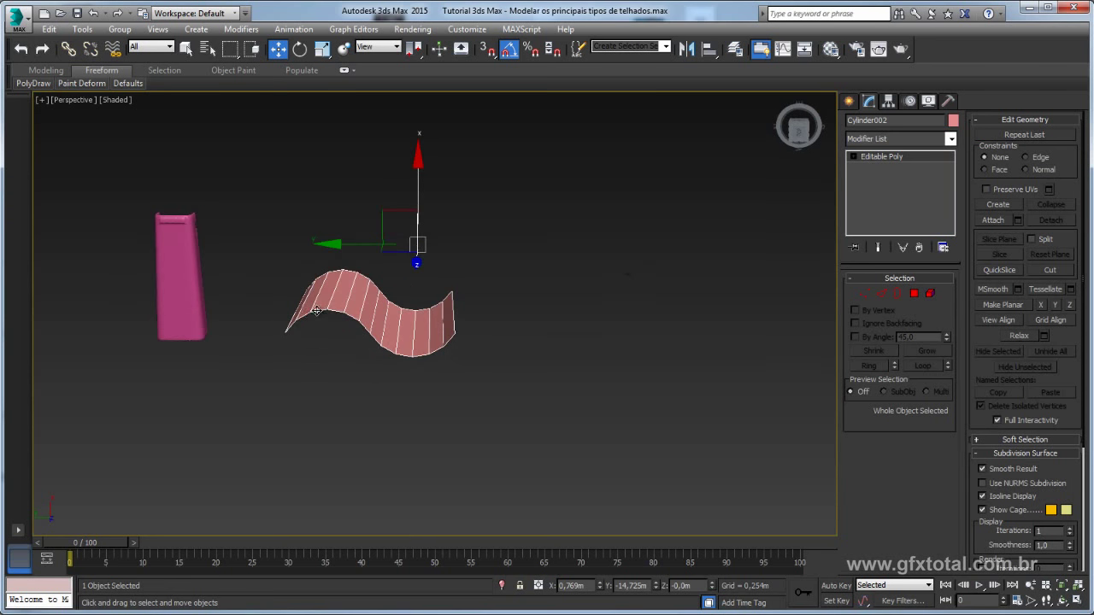
mouse_move(407, 334)
alt+middle_down()
mouse_move(435, 367)
mouse_move(447, 302)
mouse_move(432, 288)
mouse_move(415, 328)
mouse_move(397, 320)
alt+middle_up()
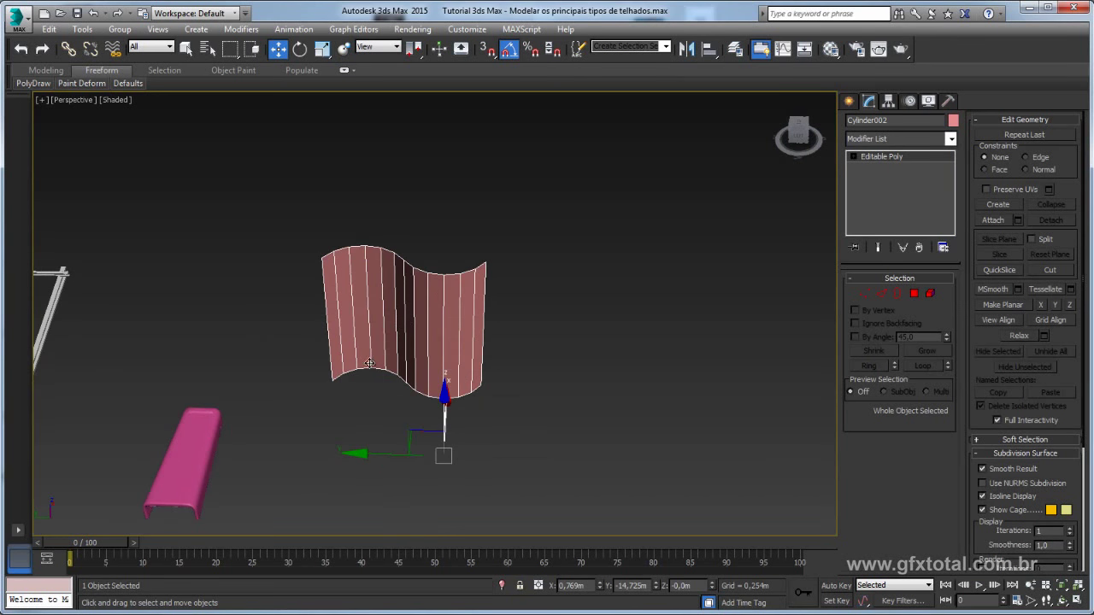
click(486, 48)
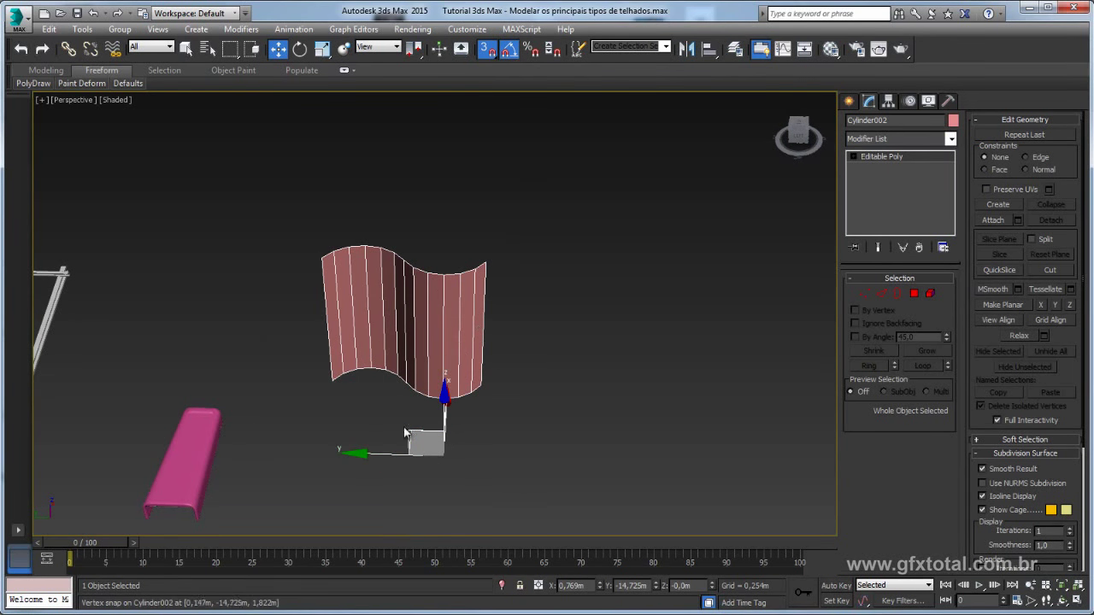
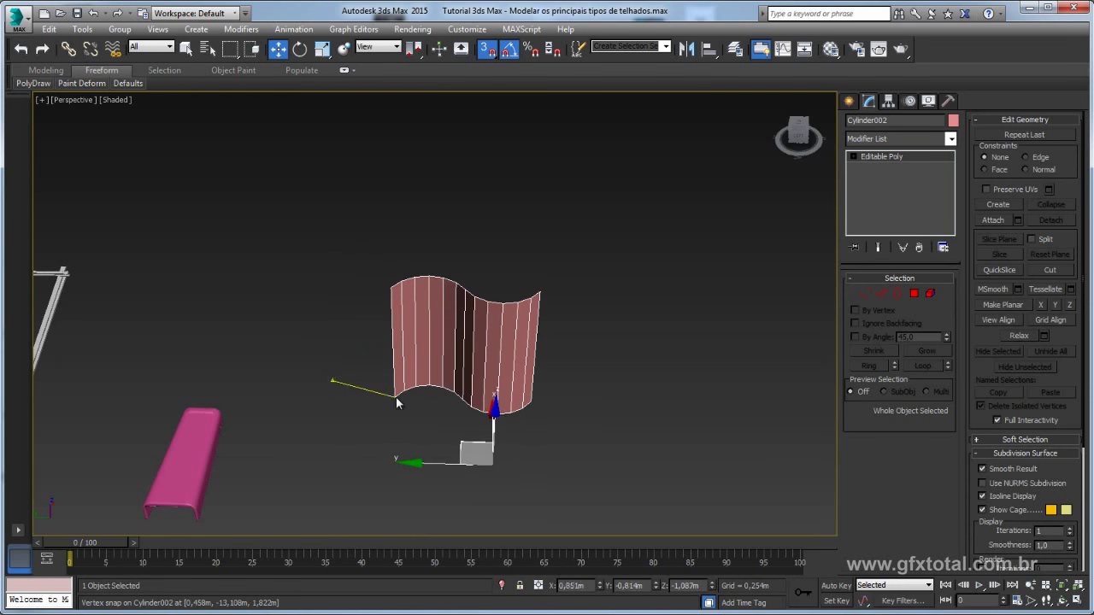
Clone the wave surface end to end with vertex snap, making six copies
drag(331, 380, 494, 400)
right_click(494, 399)
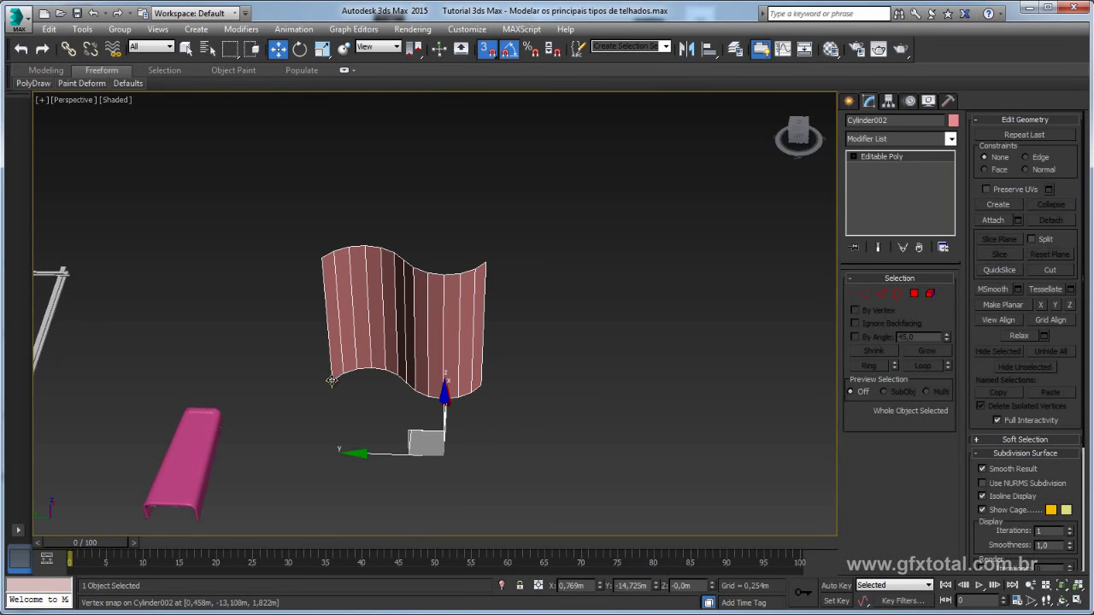
shift+drag(331, 380, 486, 387)
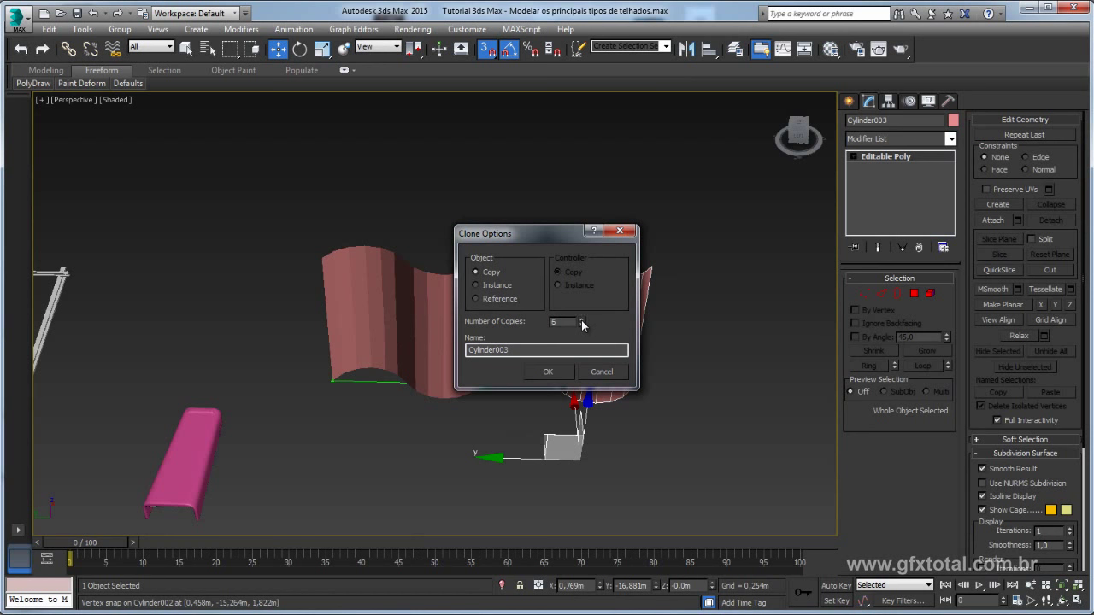
click(548, 371)
scroll(471, 369, down, 5)
alt+middle_drag(471, 370, 585, 293)
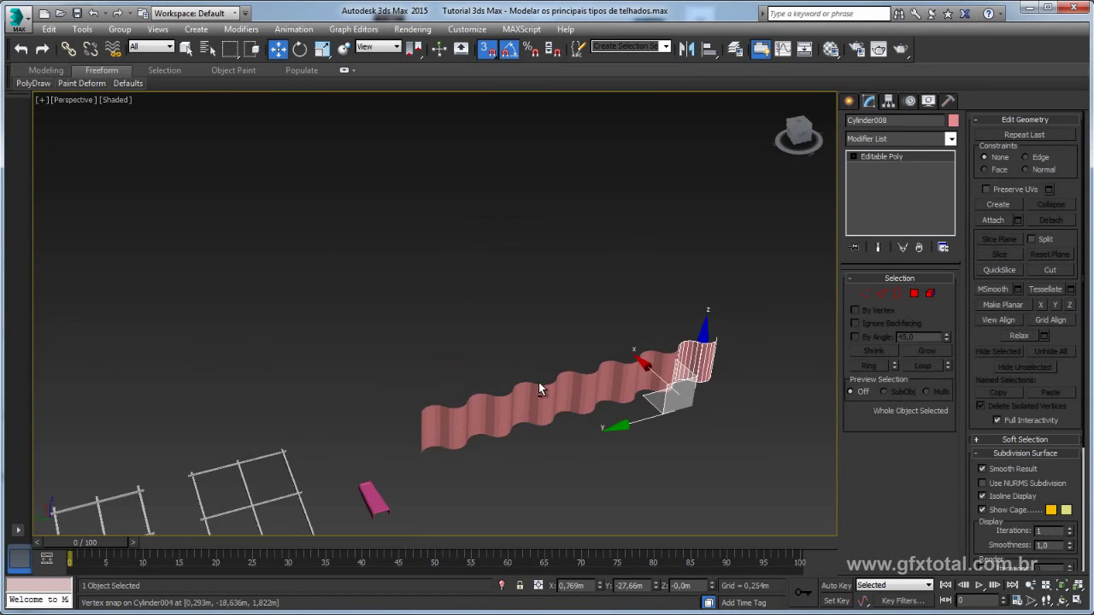
Attach the wave copies into one continuous corrugated strip, Cylinder008
click(993, 219)
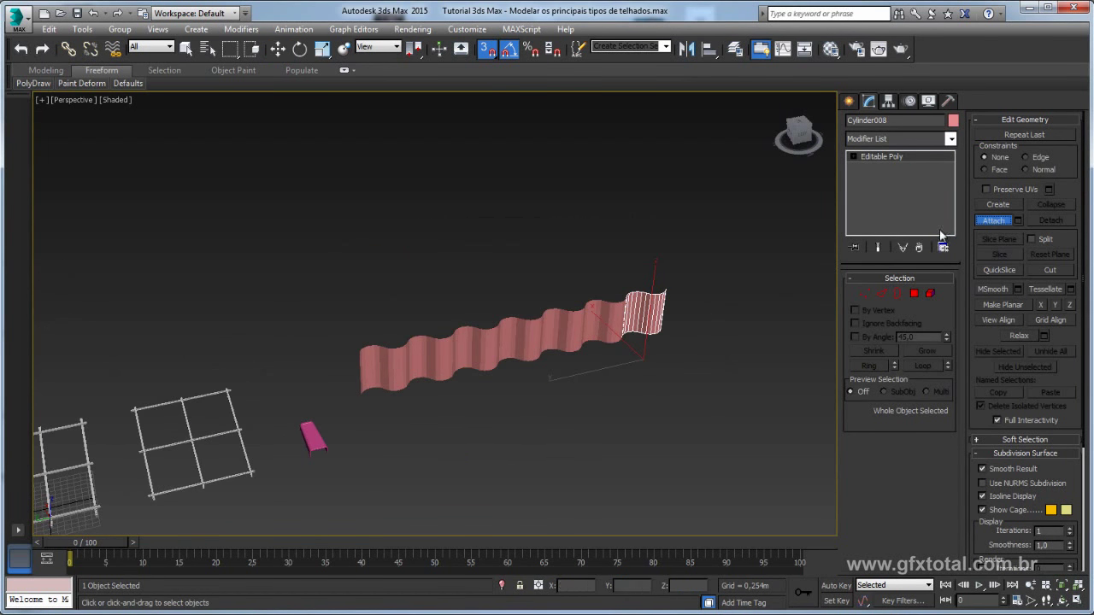
click(605, 310)
click(564, 322)
click(415, 352)
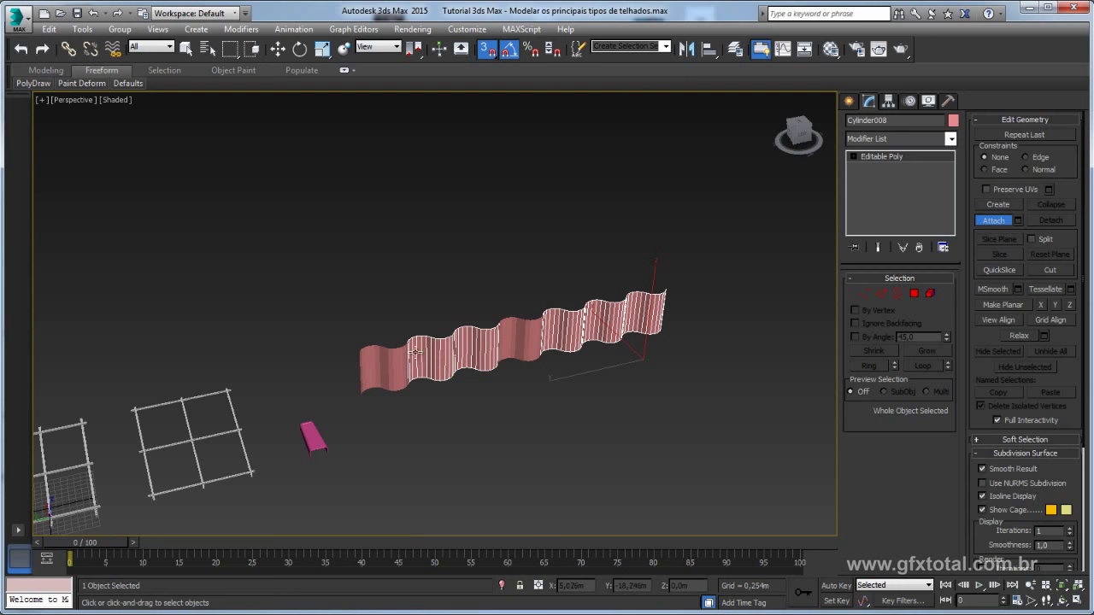
click(509, 340)
right_click(739, 350)
click(864, 294)
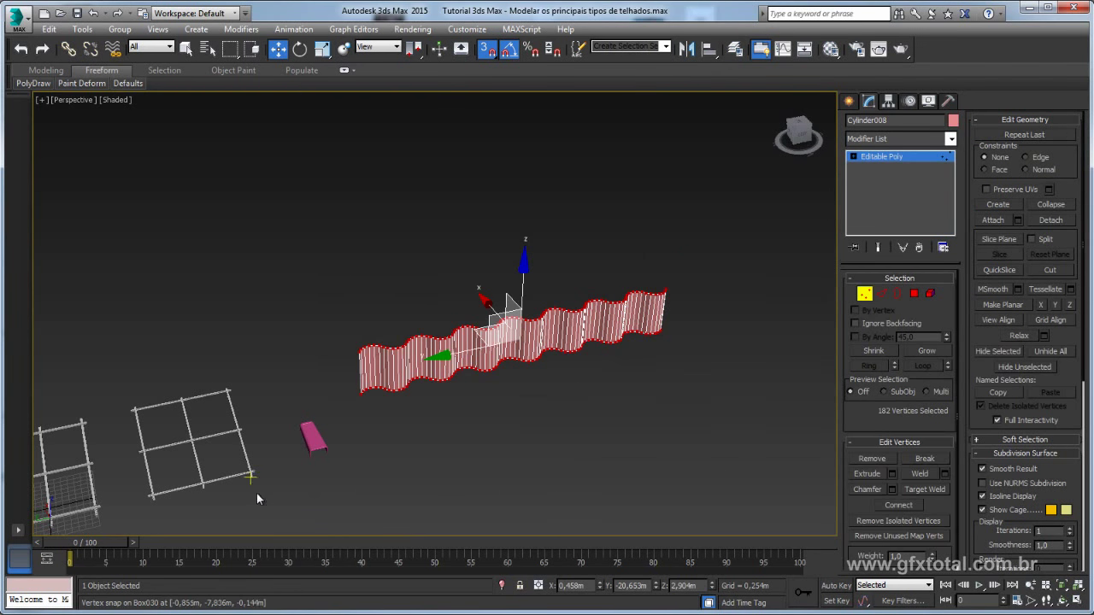
Select all of the strip's vertices and weld the seams between segments
key(ctrl+a)
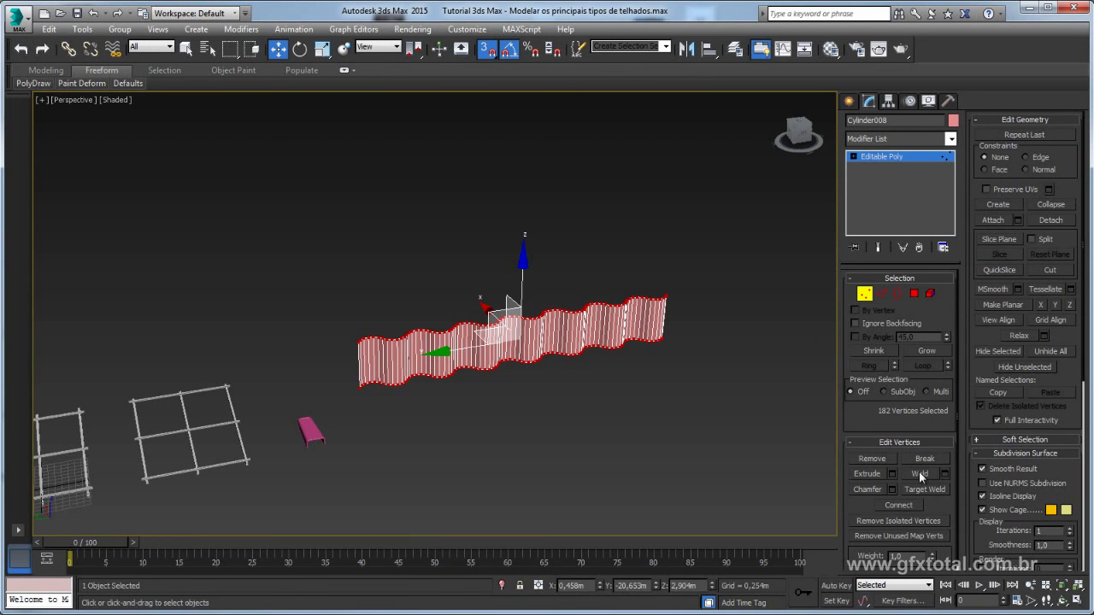
click(923, 471)
click(897, 294)
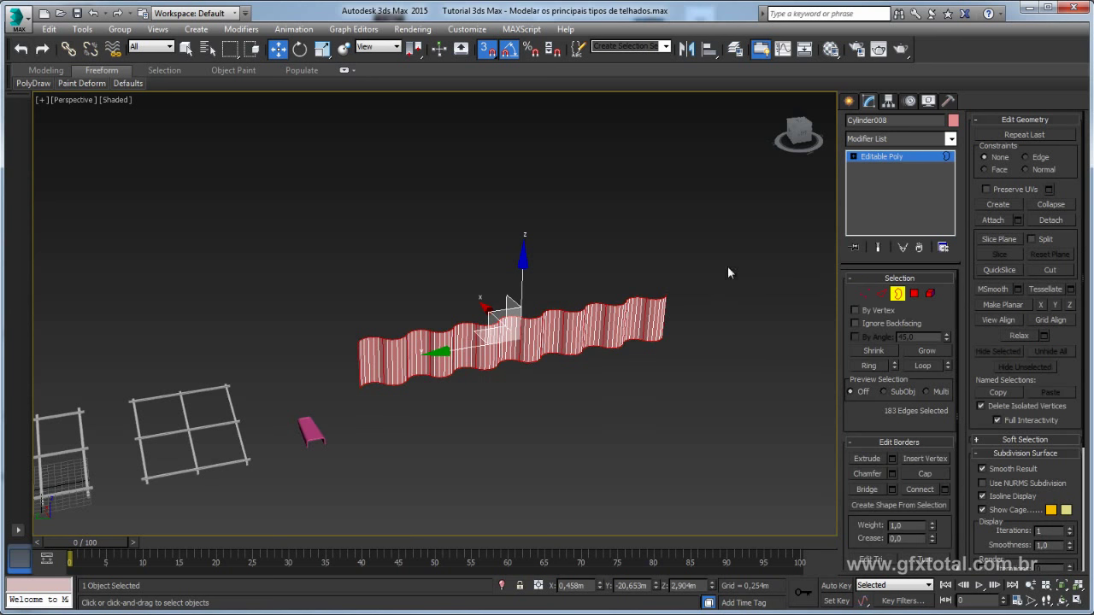
mouse_move(634, 369)
alt+middle_down()
mouse_move(579, 358)
mouse_move(601, 442)
mouse_move(747, 196)
alt+middle_up()
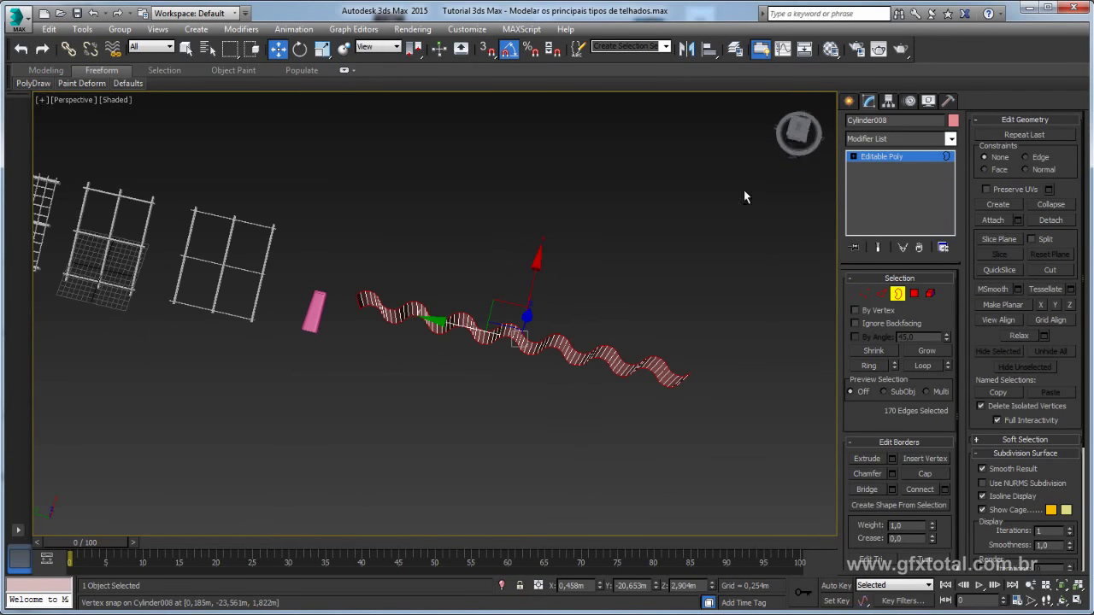
click(880, 157)
Rotate the strip 90 degrees to lie flat, then scale it wider
alt+middle_drag(598, 359, 572, 317)
key(e)
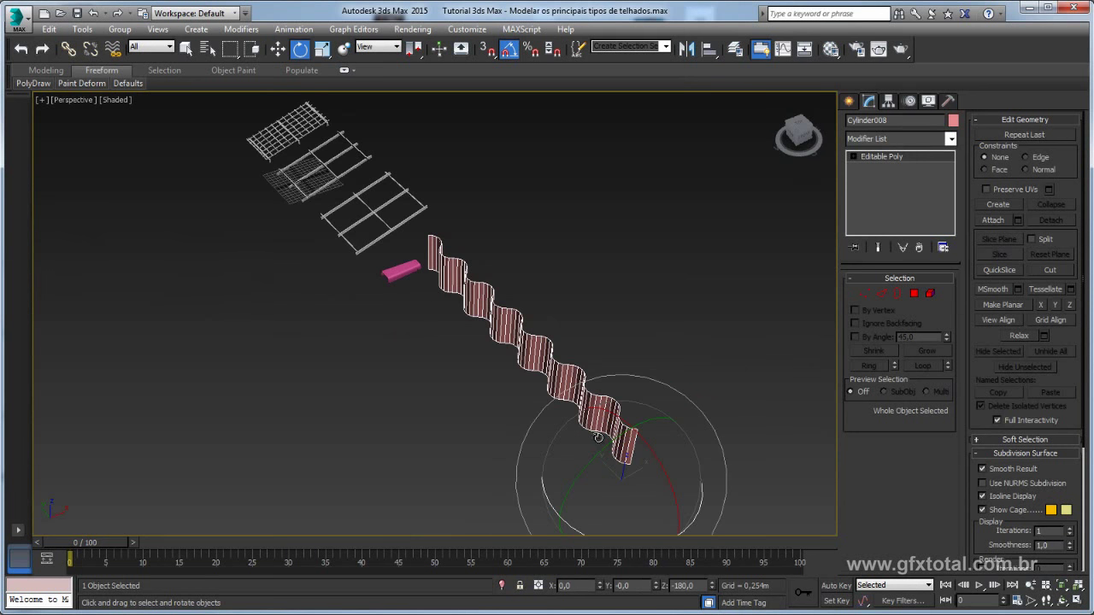
drag(598, 437, 561, 483)
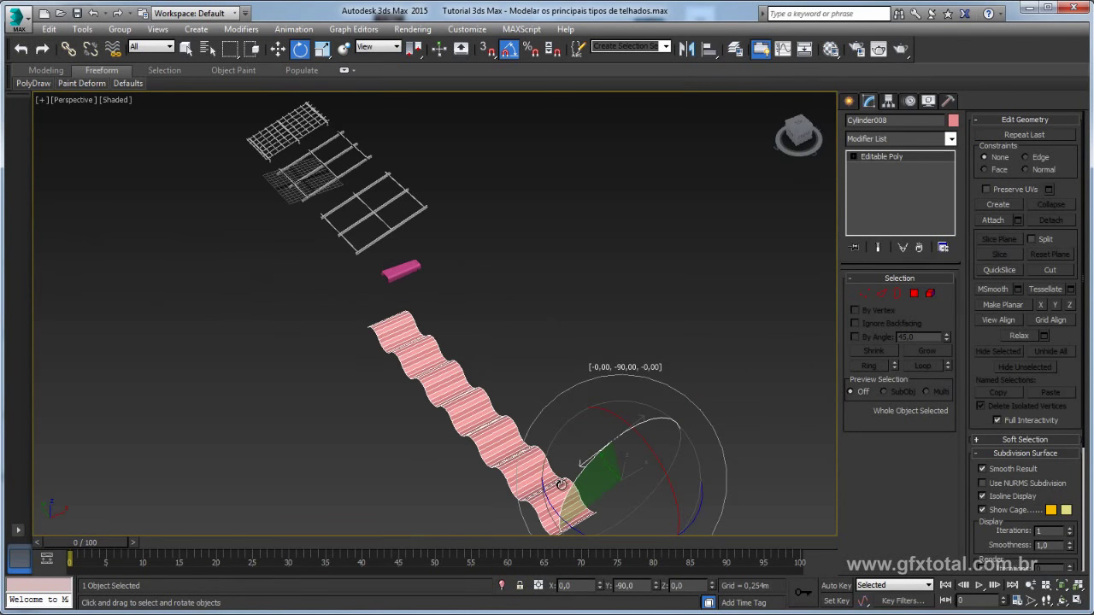
middle_drag(561, 483, 556, 363)
key(r)
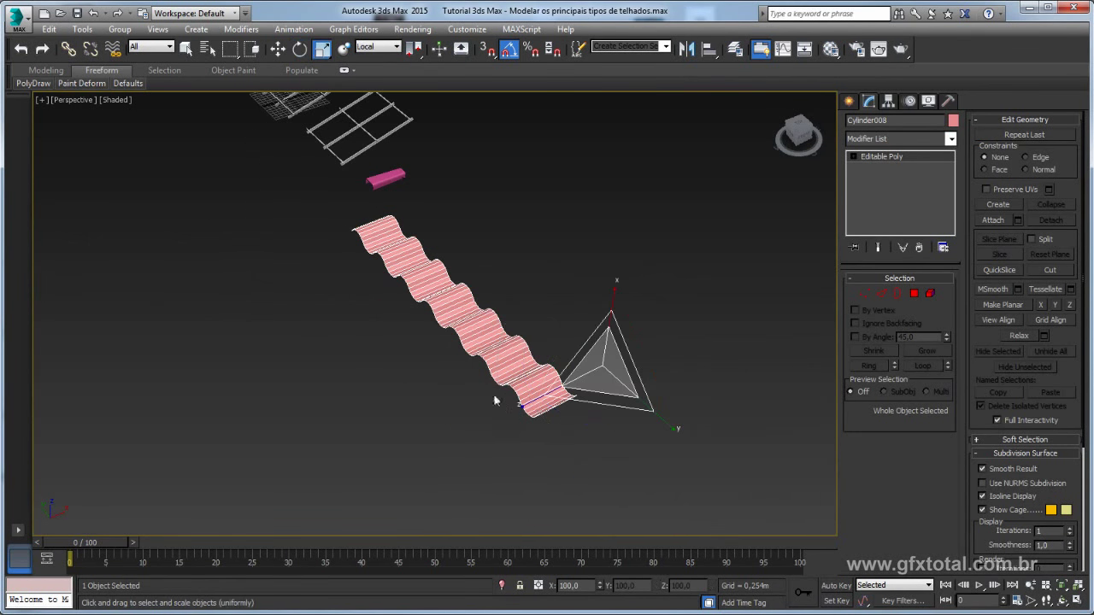
mouse_move(521, 410)
mouse_down()
mouse_move(468, 436)
mouse_move(457, 427)
mouse_up()
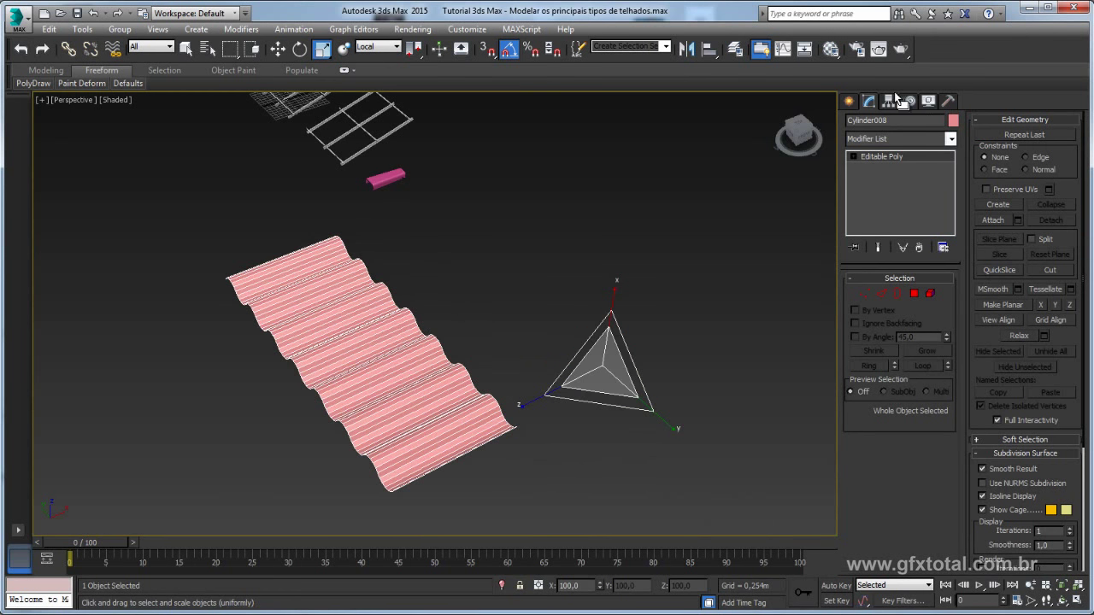
click(889, 101)
Center the sheet's pivot on the object using Affect Pivot Only
click(895, 185)
click(899, 258)
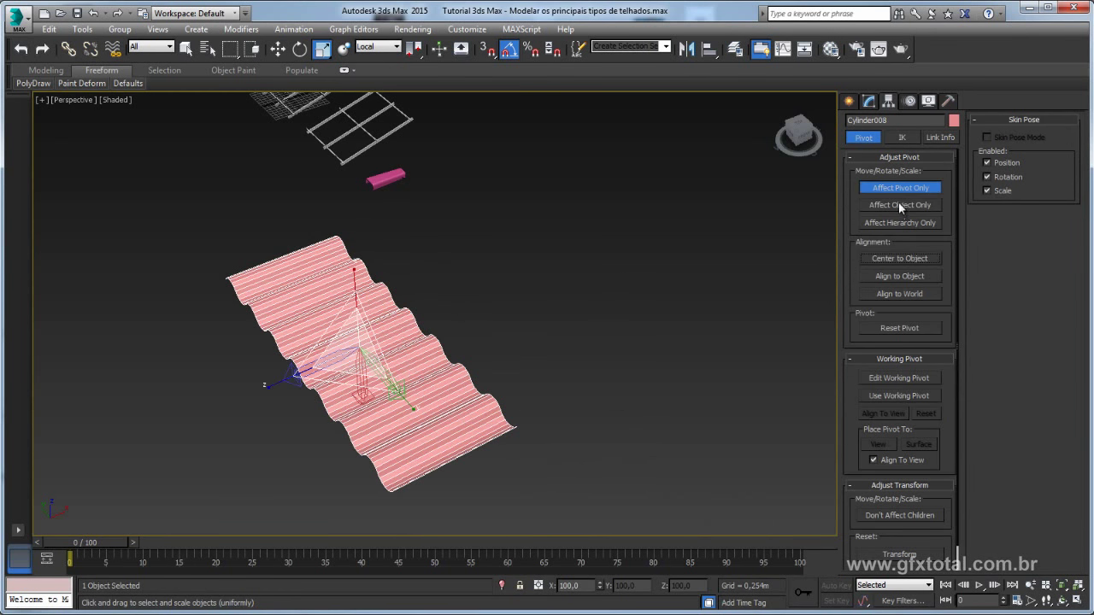
click(898, 187)
middle_drag(350, 388, 410, 368)
Scale the sheet non-uniformly so it runs long along its corrugations
drag(336, 361, 86, 476)
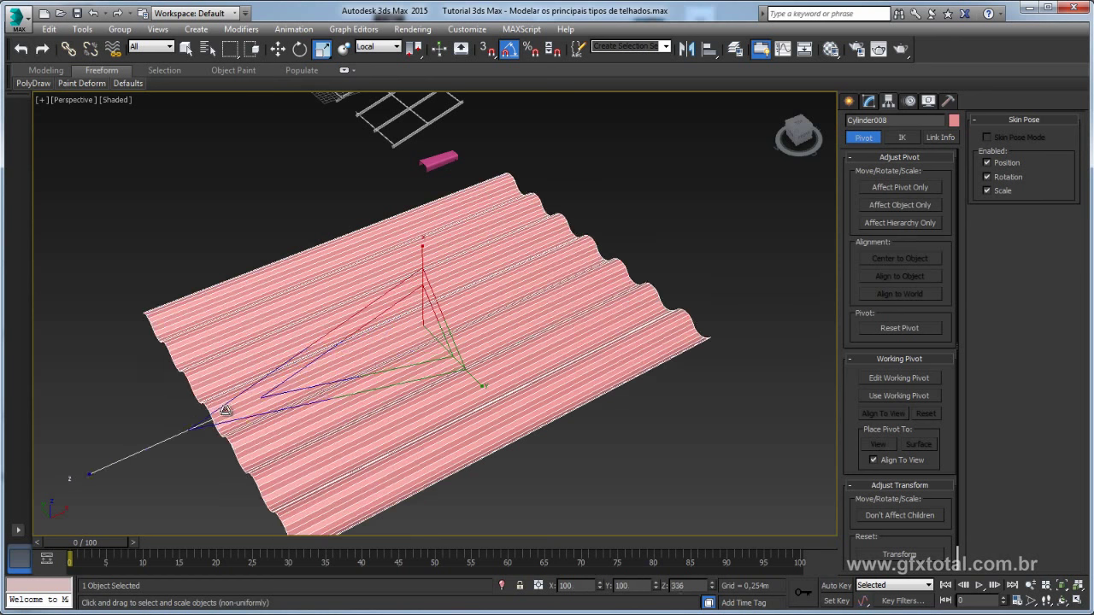
scroll(366, 389, up, 2)
scroll(366, 389, down, 2)
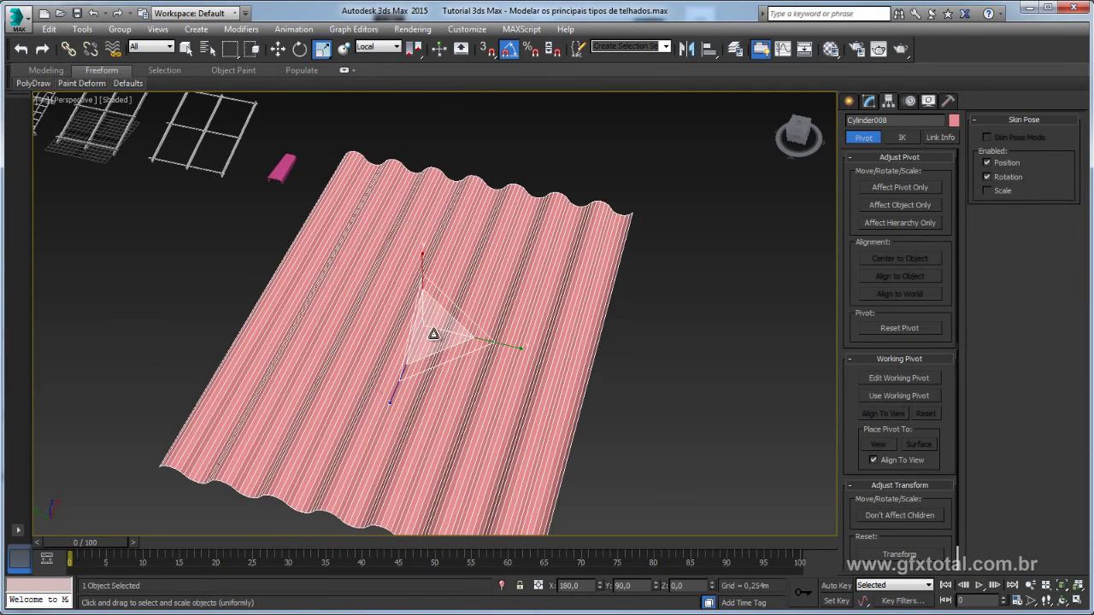
mouse_move(432, 334)
mouse_down()
mouse_move(442, 371)
mouse_move(468, 357)
mouse_up()
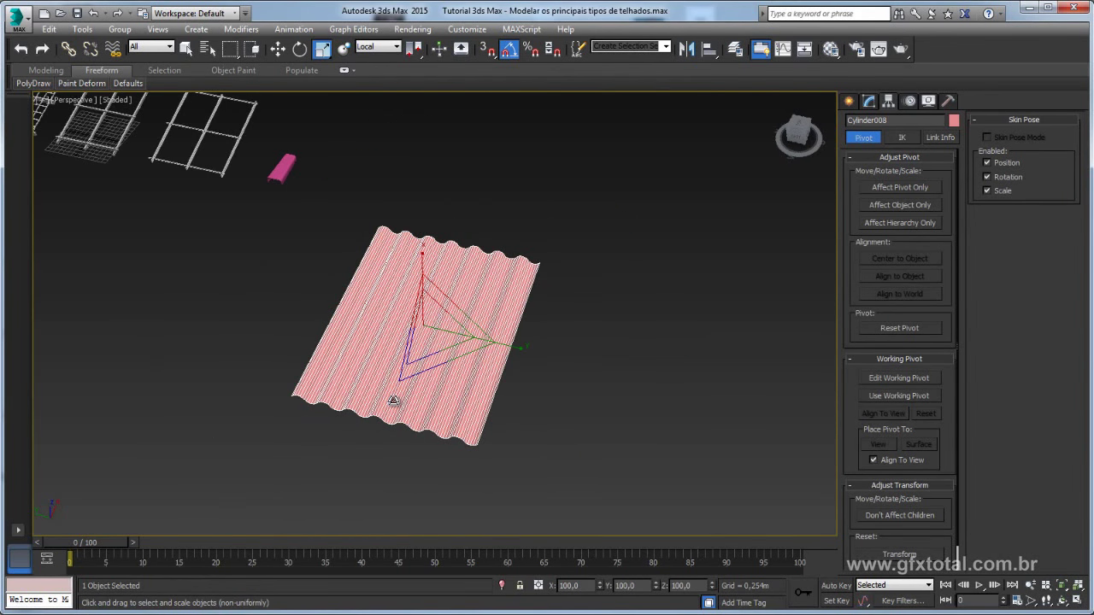
drag(398, 396, 414, 396)
Orbit around the long corrugated panel to inspect it from above and below
key(w)
mouse_move(410, 341)
alt+middle_down()
mouse_move(400, 298)
mouse_move(475, 332)
alt+middle_up()
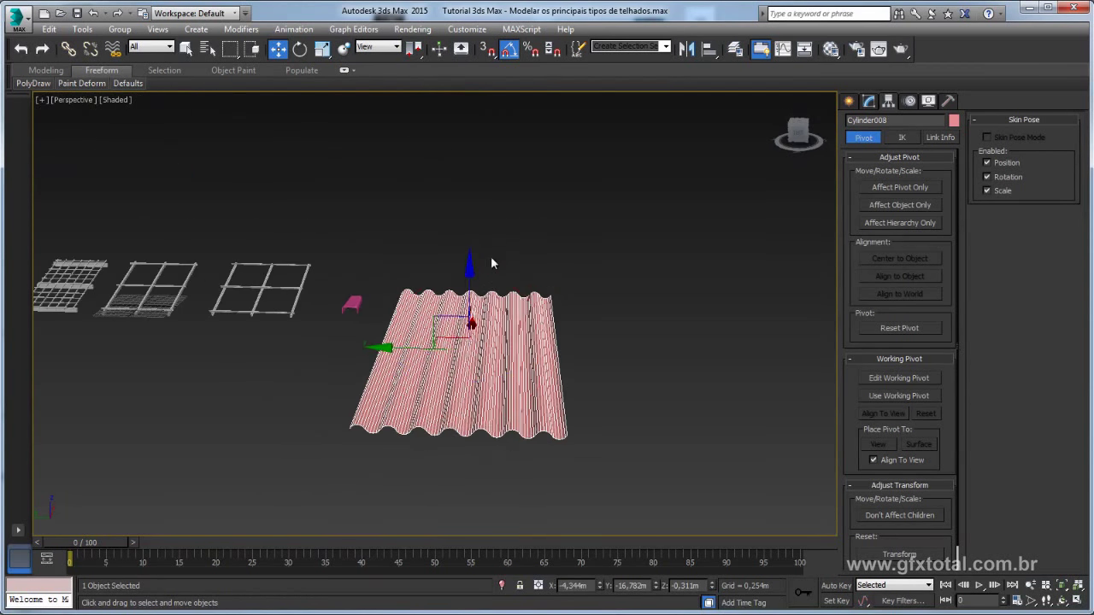
key(r)
key(w)
mouse_move(478, 333)
alt+middle_down()
mouse_move(493, 434)
mouse_move(431, 308)
mouse_move(379, 247)
mouse_move(427, 264)
mouse_move(446, 313)
alt+middle_up()
mouse_move(478, 367)
alt+middle_down()
mouse_move(502, 344)
mouse_move(529, 428)
alt+middle_up()
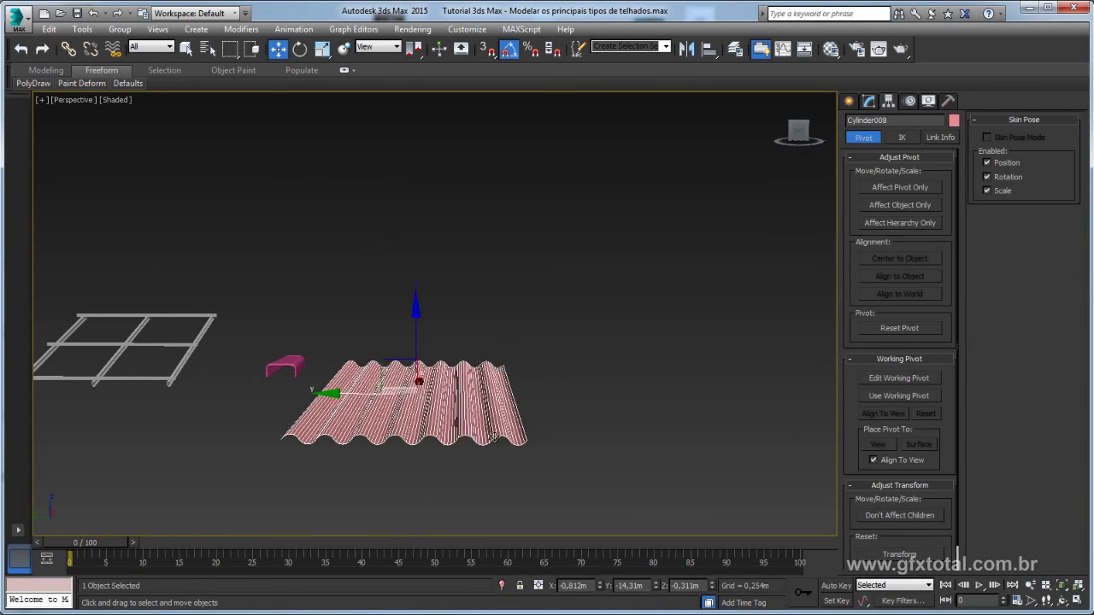
click(494, 436)
click(508, 429)
mouse_move(596, 435)
alt+middle_down()
mouse_move(440, 488)
mouse_move(542, 369)
mouse_move(478, 382)
mouse_move(578, 439)
alt+middle_up()
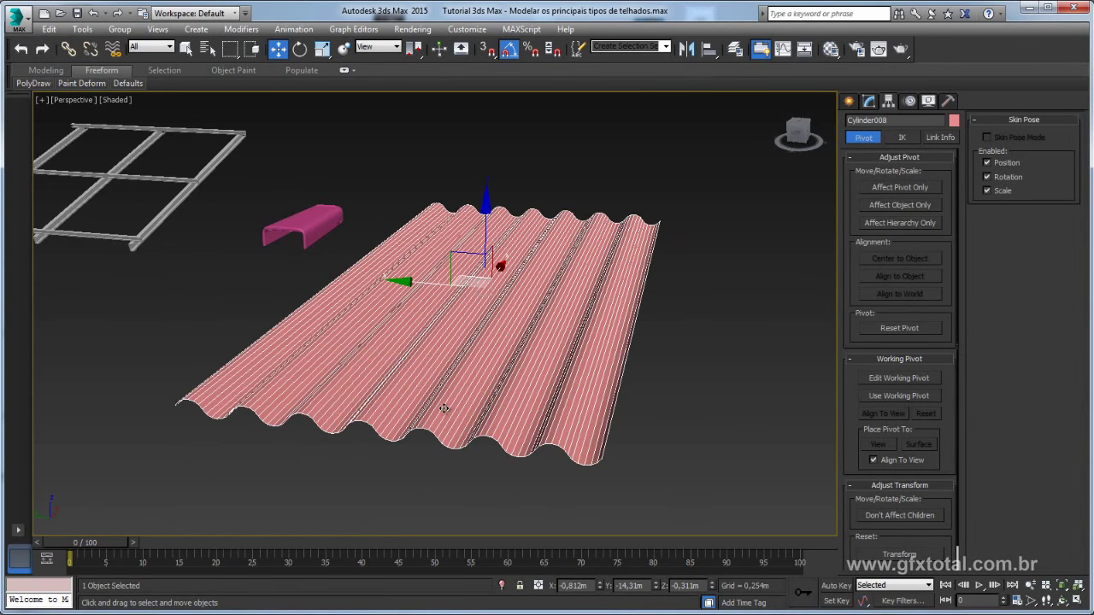
mouse_move(443, 408)
alt+middle_down()
mouse_move(613, 439)
mouse_move(591, 451)
mouse_move(598, 440)
alt+middle_up()
click(868, 101)
Add a Shell modifier with Outer Amount 0,038m and check the thickened sheet
click(950, 138)
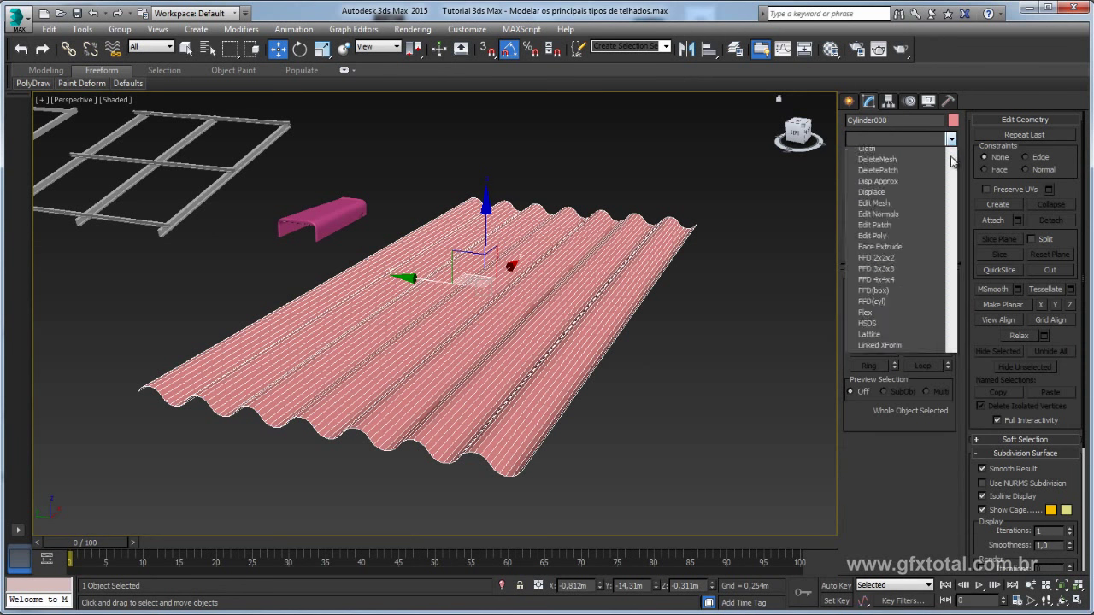
drag(951, 161, 951, 475)
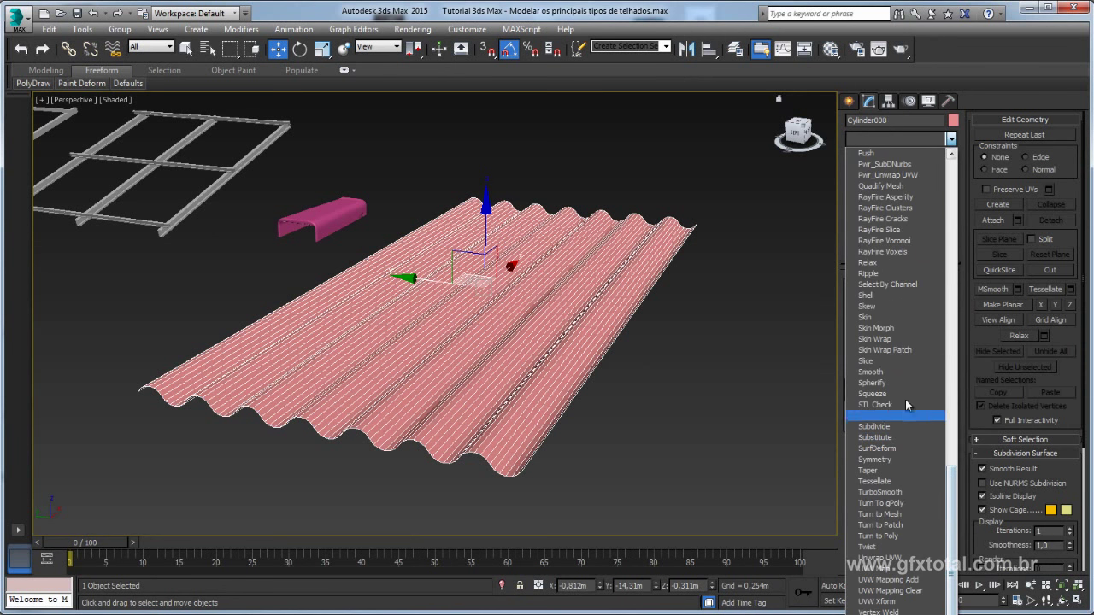
click(871, 295)
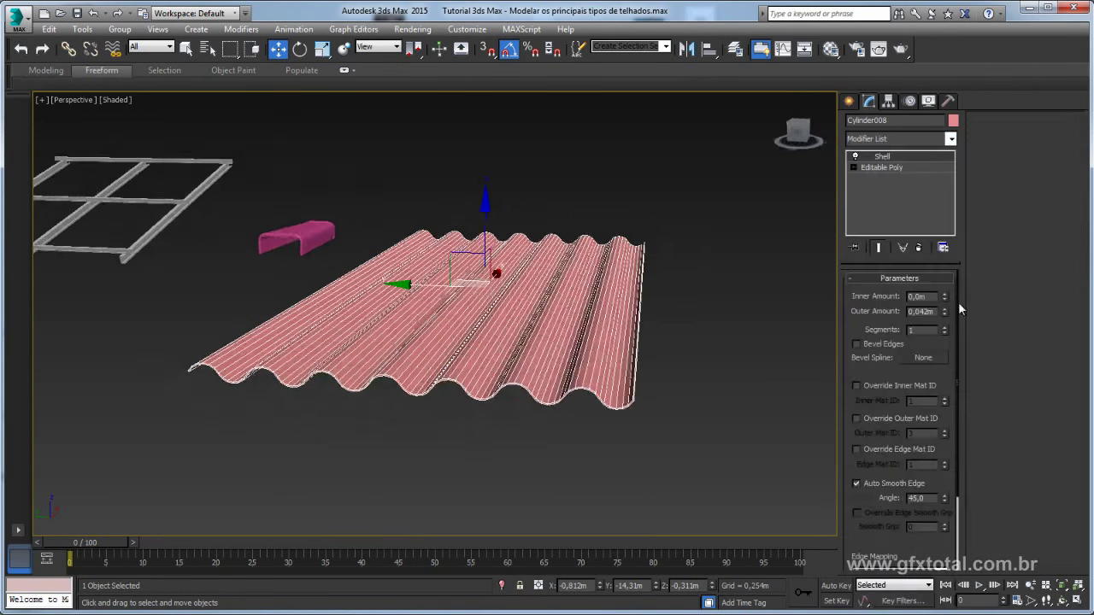
mouse_move(947, 317)
mouse_down()
mouse_move(738, 502)
mouse_move(738, 380)
mouse_up()
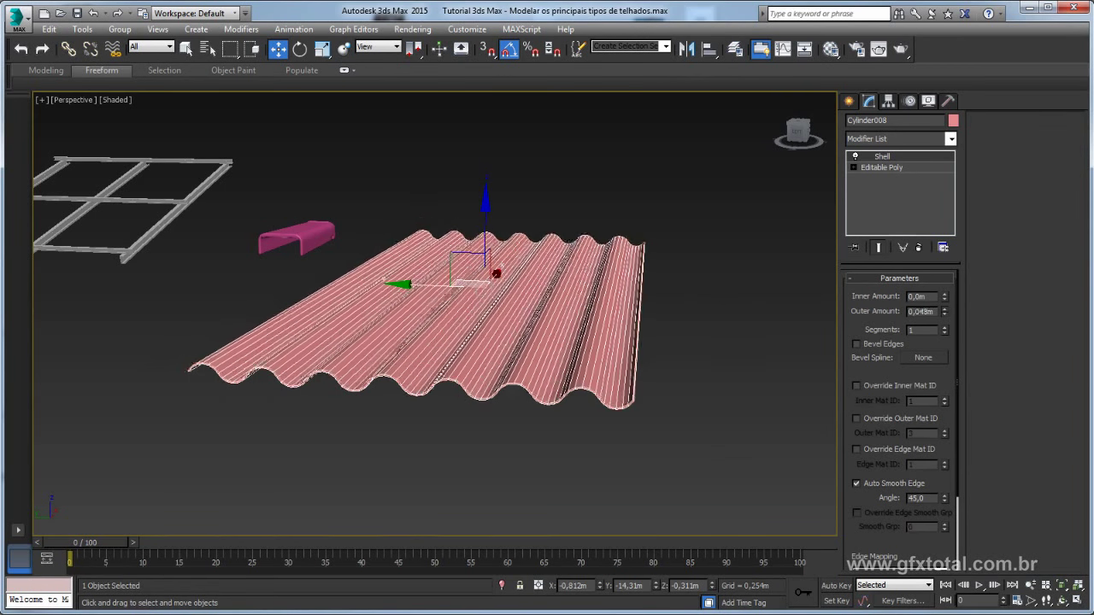
click(762, 367)
scroll(655, 358, up, 5)
scroll(647, 464, down, 4)
scroll(664, 361, up, 5)
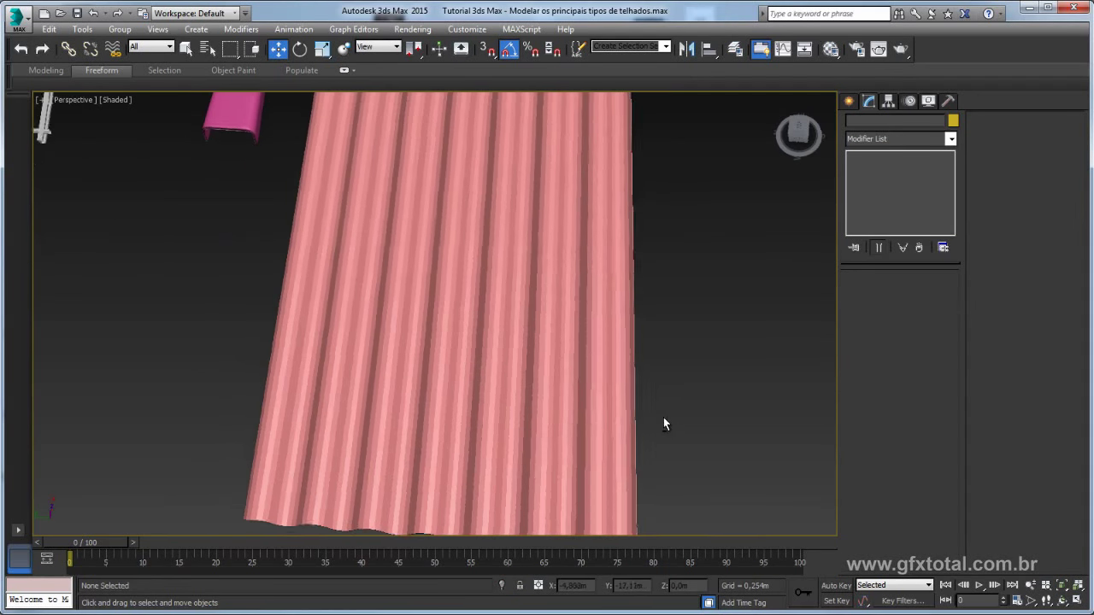
click(573, 374)
alt+middle_drag(390, 379, 721, 435)
click(720, 435)
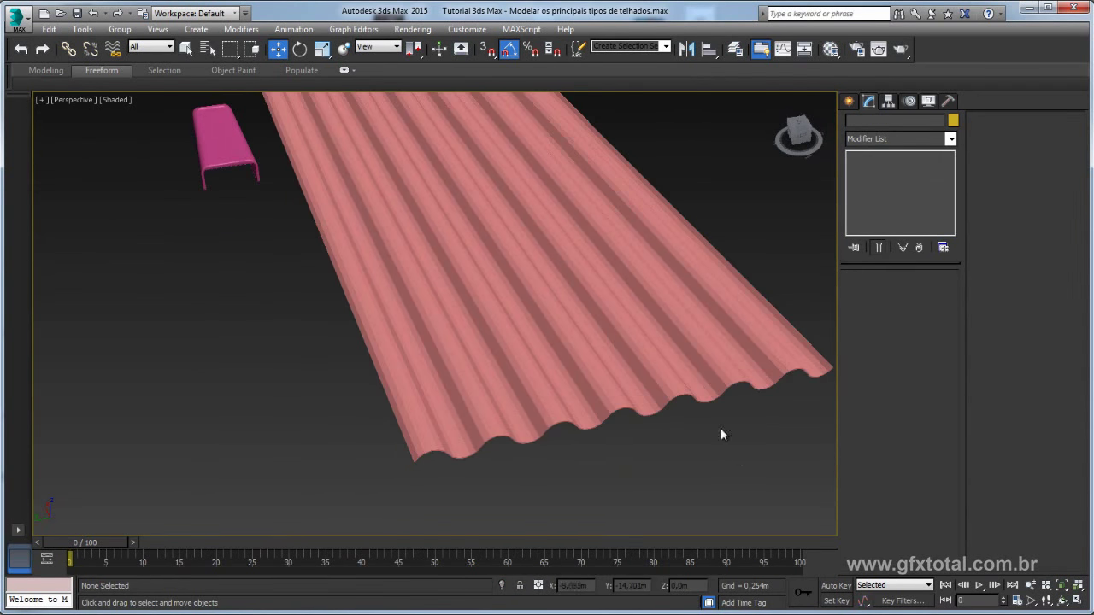
Convert the shelled roof sheet to an Editable Poly
click(579, 293)
right_click(578, 276)
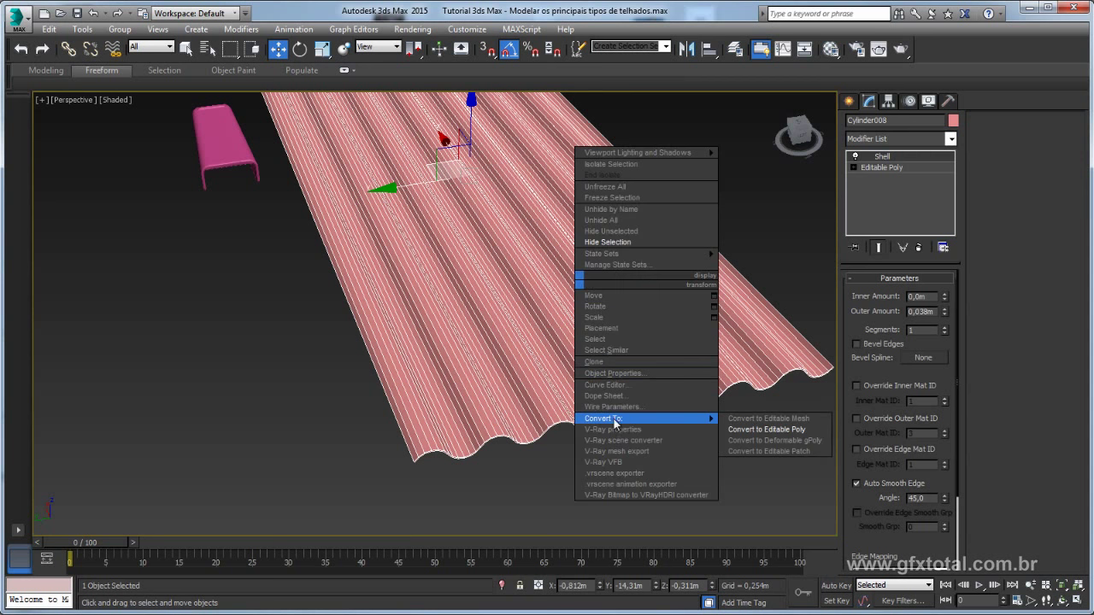
click(752, 430)
click(723, 441)
scroll(704, 443, up, 2)
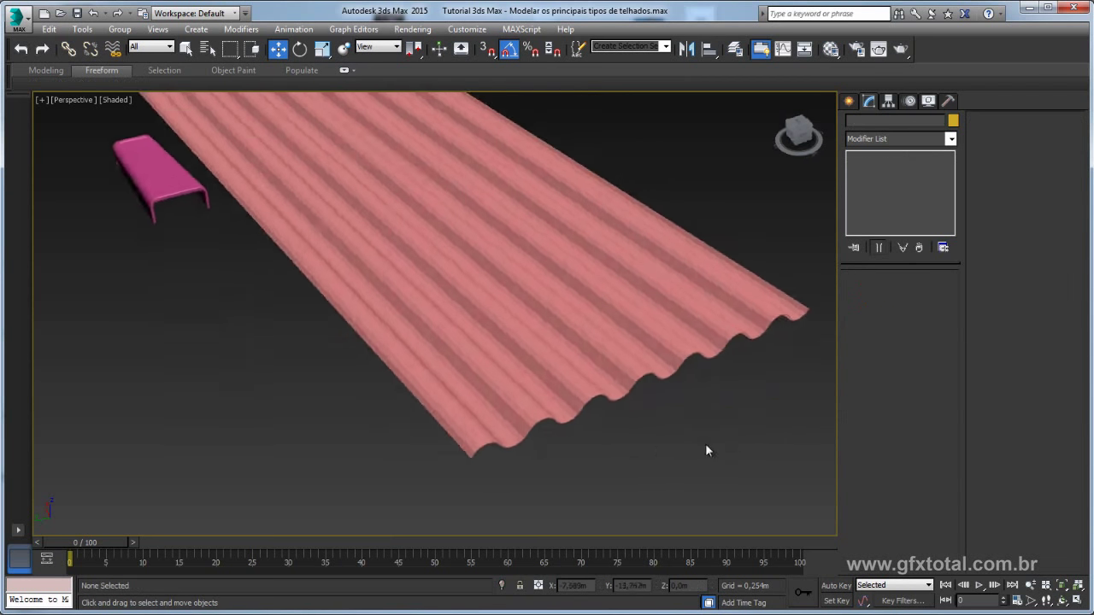
scroll(752, 508, up, 5)
scroll(752, 507, down, 5)
mouse_move(688, 434)
alt+middle_down()
mouse_move(559, 437)
mouse_move(558, 491)
mouse_move(543, 388)
mouse_move(663, 462)
mouse_move(708, 446)
alt+middle_up()
Select all the roof's polygons to smooth them, then exit Polygon mode
click(633, 329)
click(930, 293)
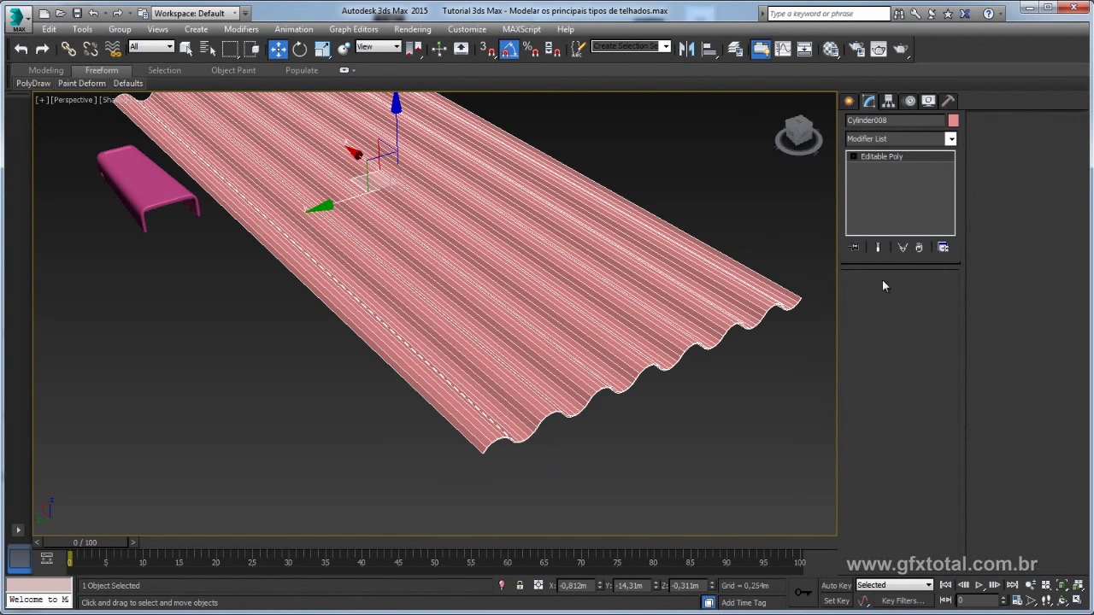
key(ctrl+a)
scroll(977, 496, down, 5)
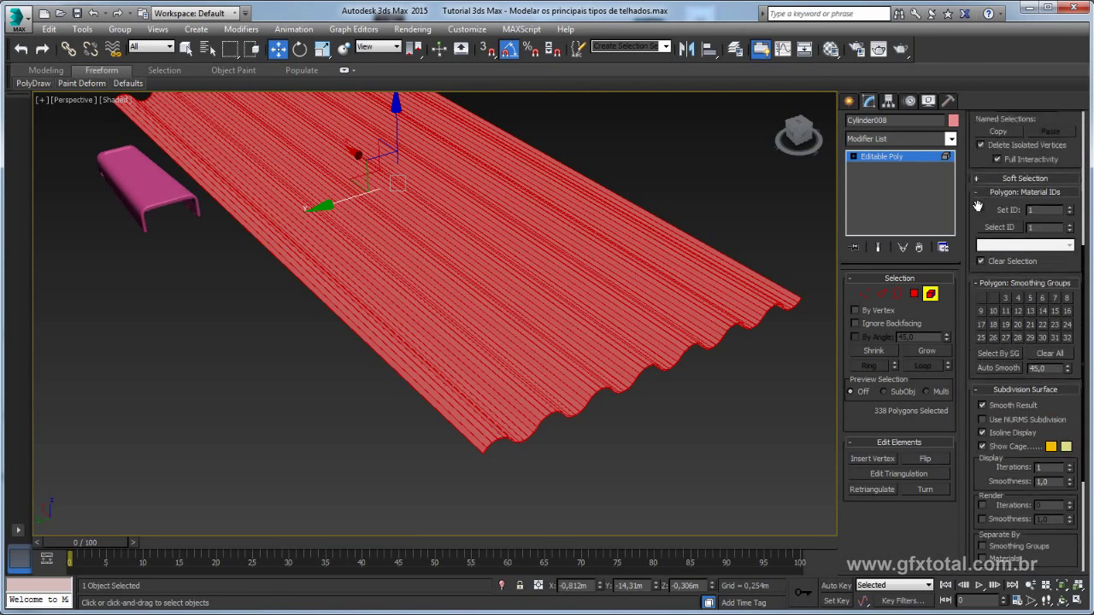
scroll(1005, 321, down, 1)
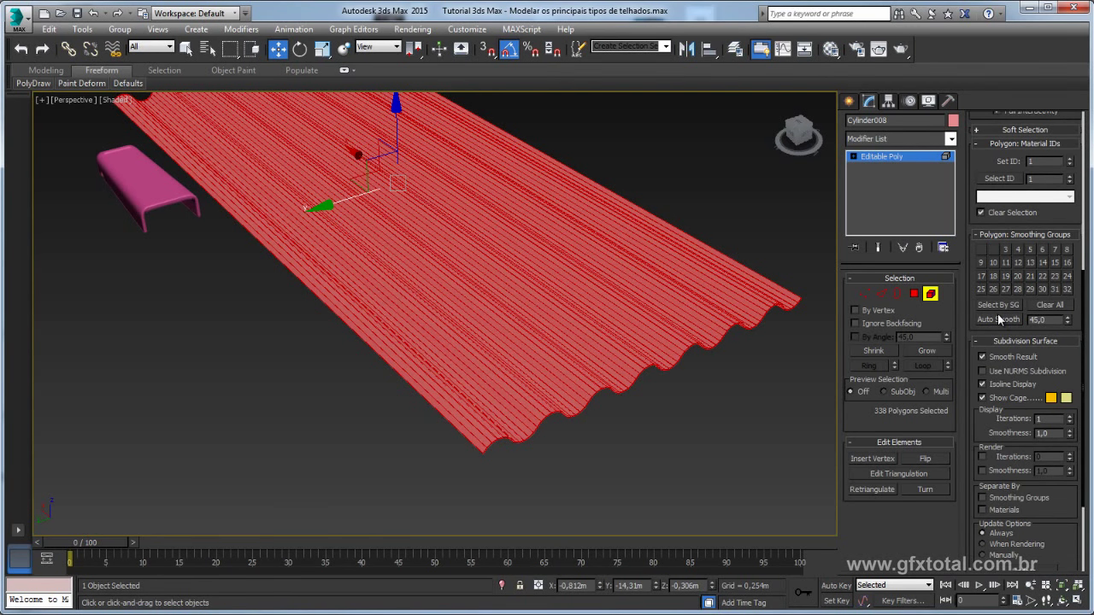
click(782, 418)
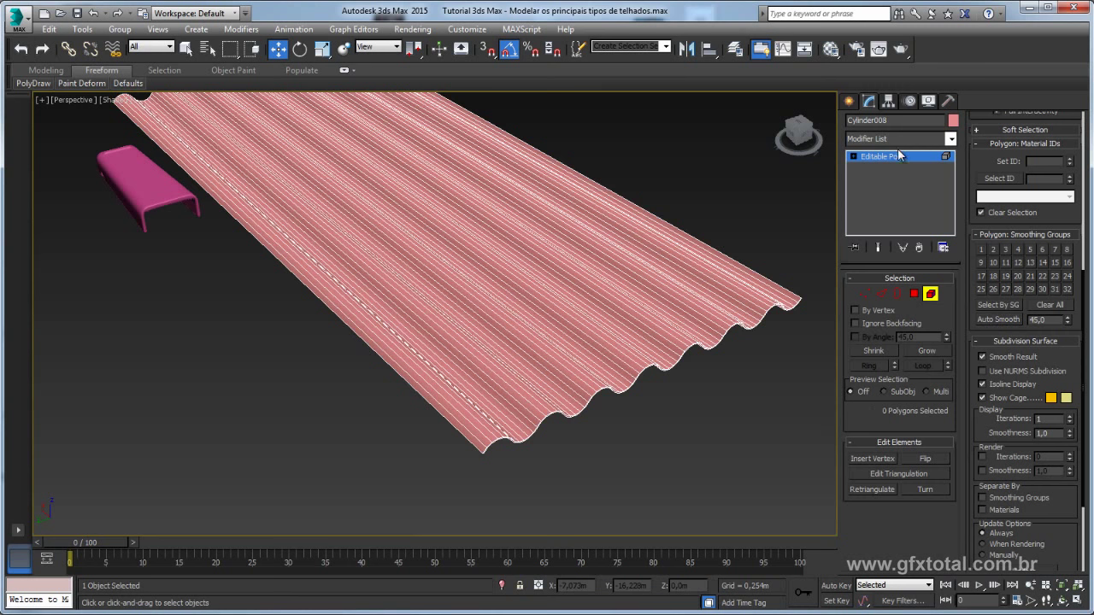
click(898, 156)
Deselect the roof and frame it beside the grid frame and pink ridge piece
click(706, 426)
scroll(706, 426, up, 2)
mouse_move(703, 429)
alt+middle_down()
mouse_move(646, 494)
mouse_move(598, 478)
mouse_move(559, 436)
mouse_move(535, 464)
mouse_move(604, 479)
alt+middle_up()
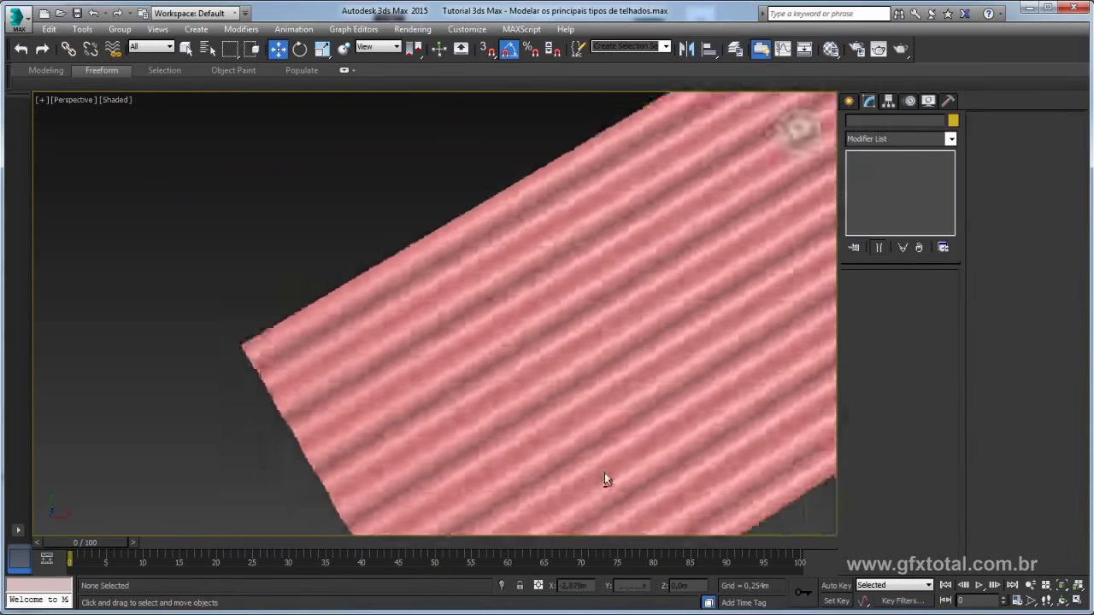
scroll(677, 388, down, 5)
scroll(527, 390, up, 3)
mouse_move(527, 391)
alt+middle_down()
mouse_move(501, 439)
mouse_move(507, 501)
mouse_move(552, 402)
mouse_move(581, 442)
mouse_move(515, 442)
alt+middle_up()
scroll(507, 502, down, 3)
scroll(646, 436, down, 2)
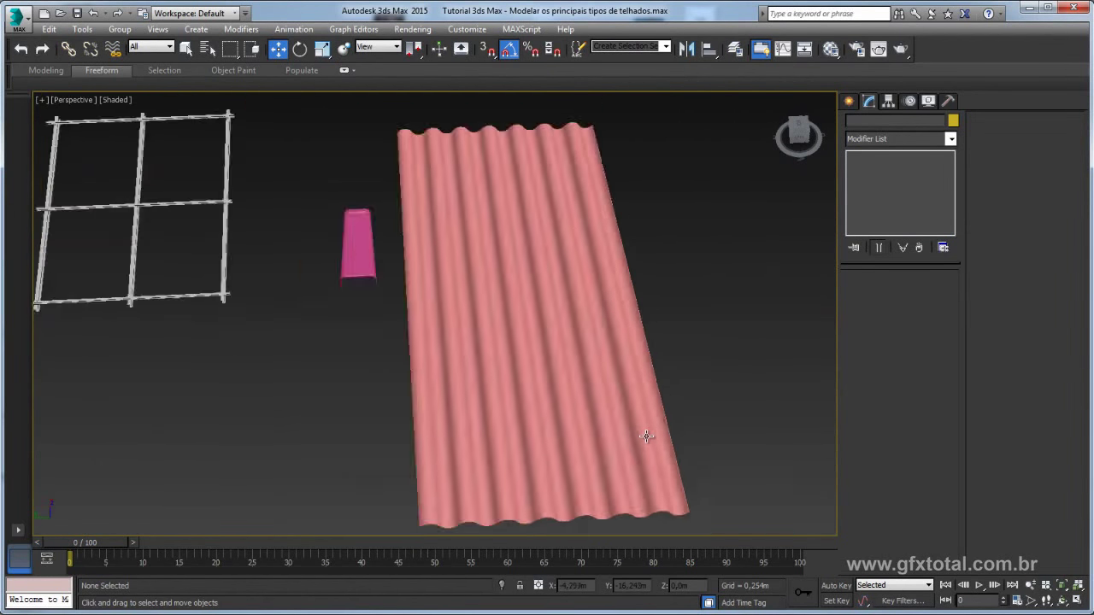
scroll(646, 437, down, 3)
alt+middle_drag(624, 398, 552, 403)
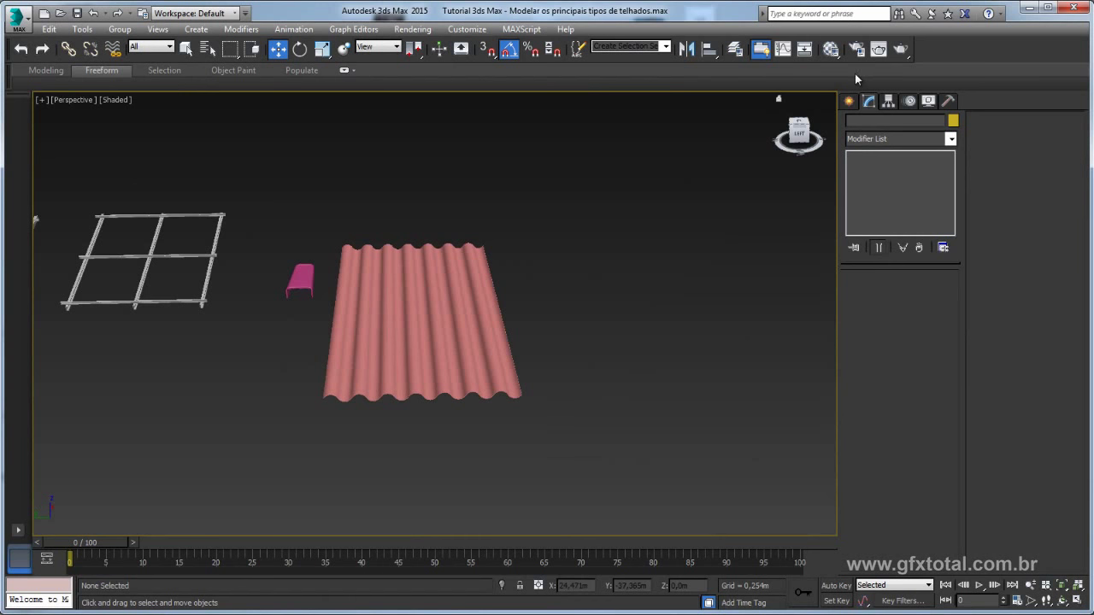
View the next roofing reference photo, then minimize Windows Photo Viewer
click(849, 100)
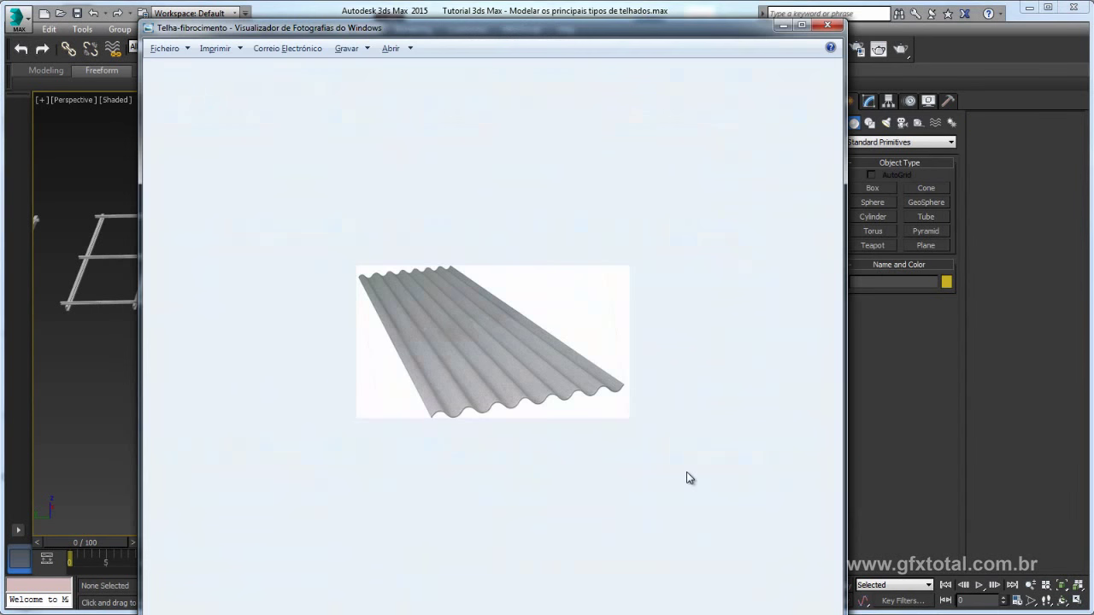
key(Right)
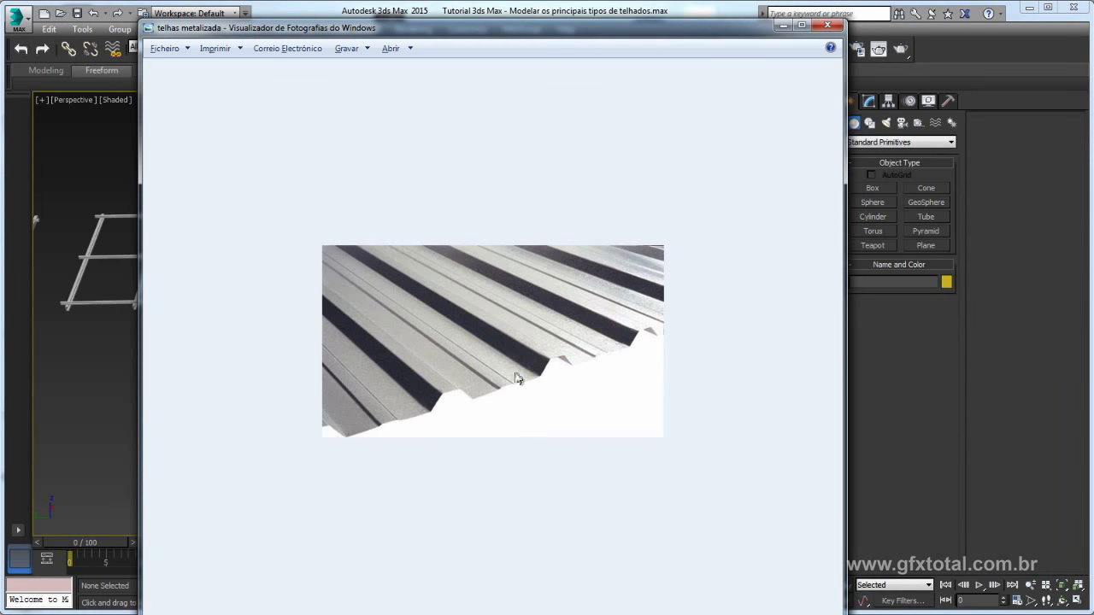
click(782, 28)
Draw a new plane right of the roof and convert it to an Editable Poly
click(926, 246)
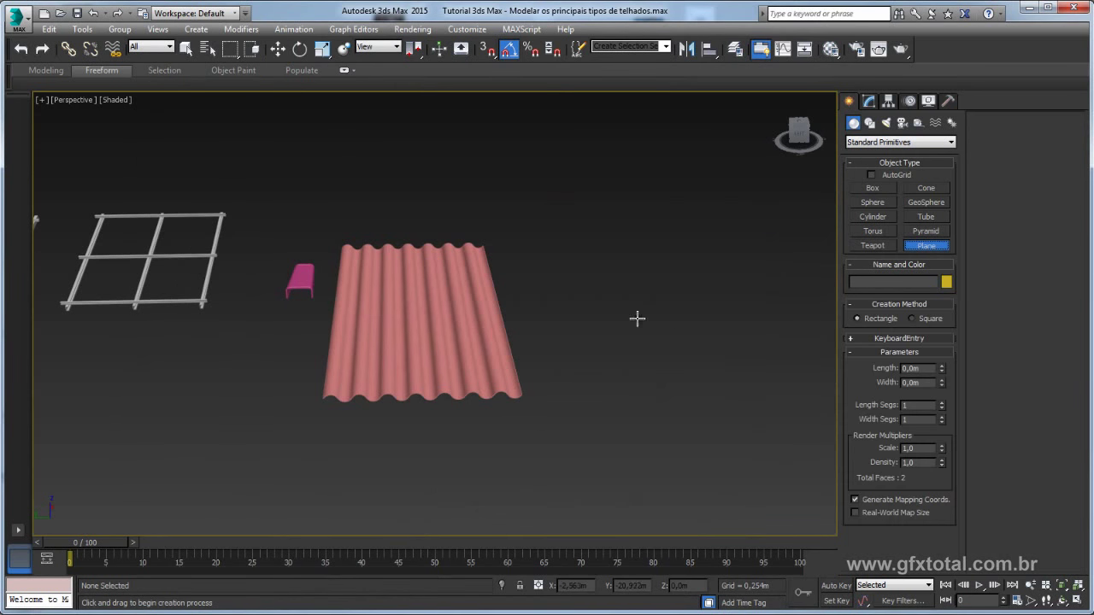
mouse_move(635, 317)
alt+middle_down()
mouse_move(441, 324)
mouse_move(431, 246)
alt+middle_up()
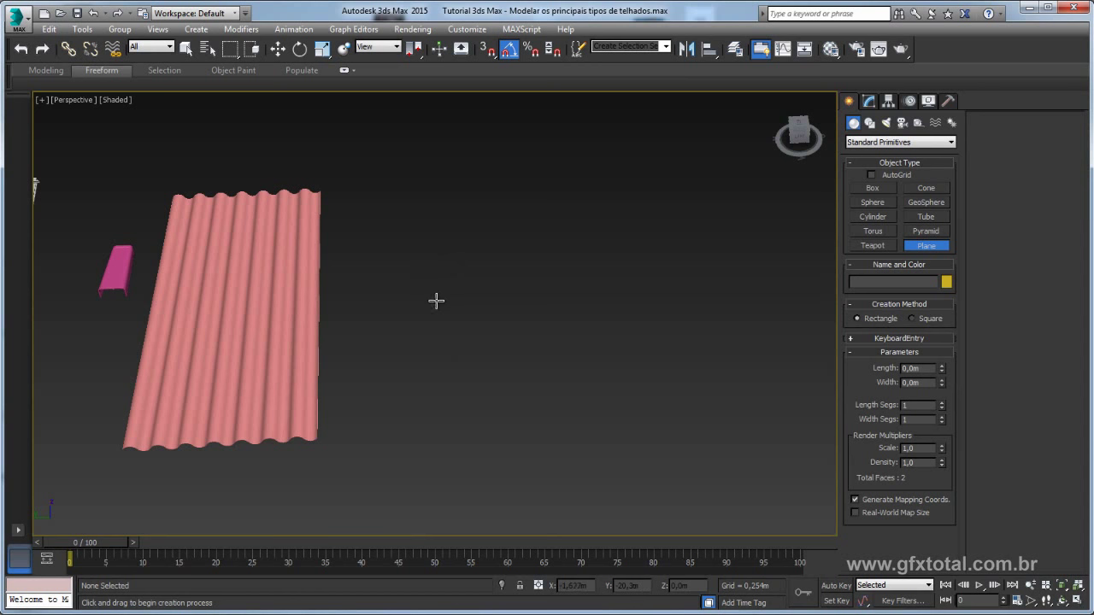
drag(436, 301, 536, 390)
alt+middle_drag(530, 369, 500, 351)
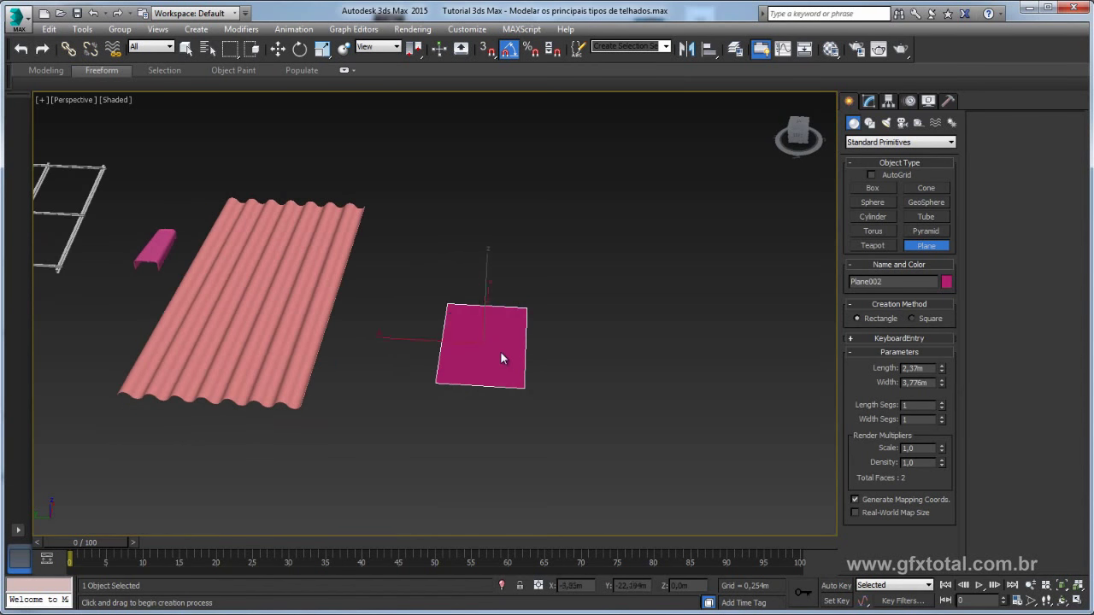
right_click(500, 351)
right_click(499, 351)
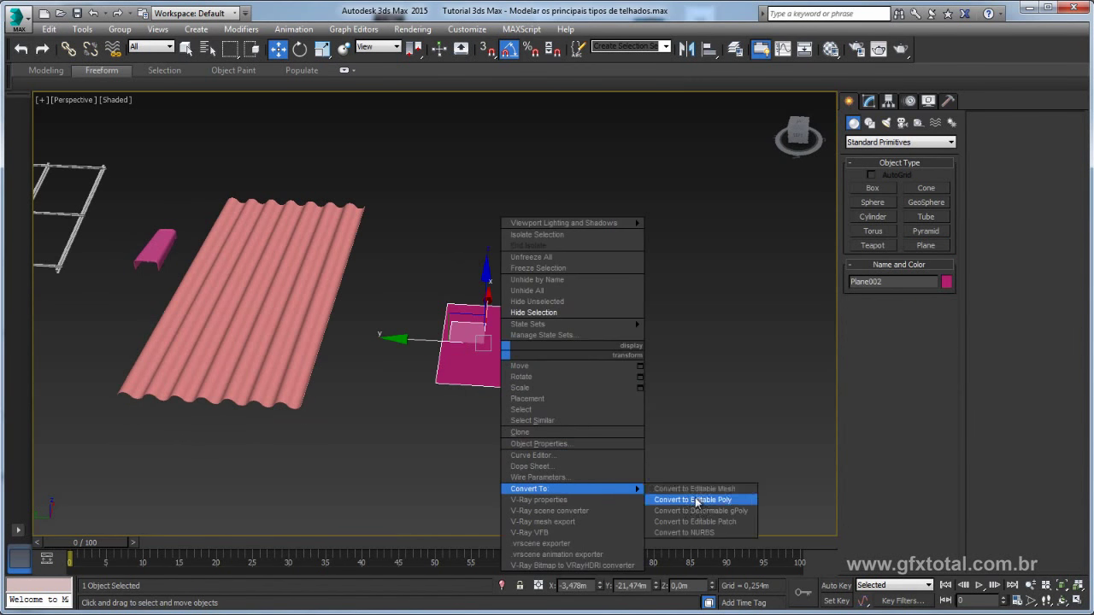
click(694, 500)
Connect two opposite edges to add two lengthwise edges
drag(491, 387, 520, 442)
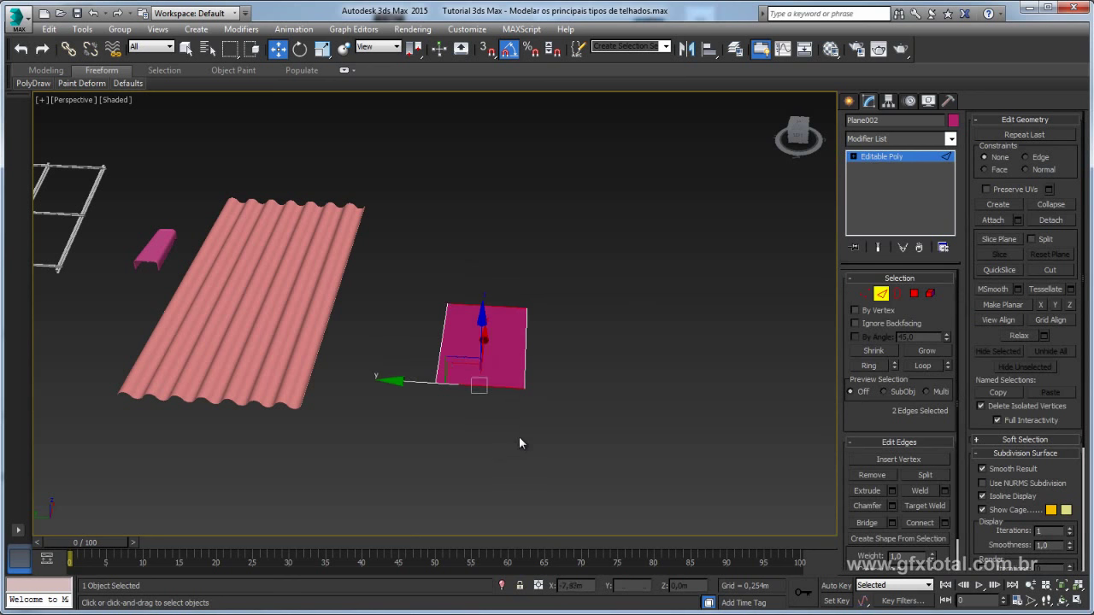
alt+middle_drag(520, 442, 985, 531)
click(944, 523)
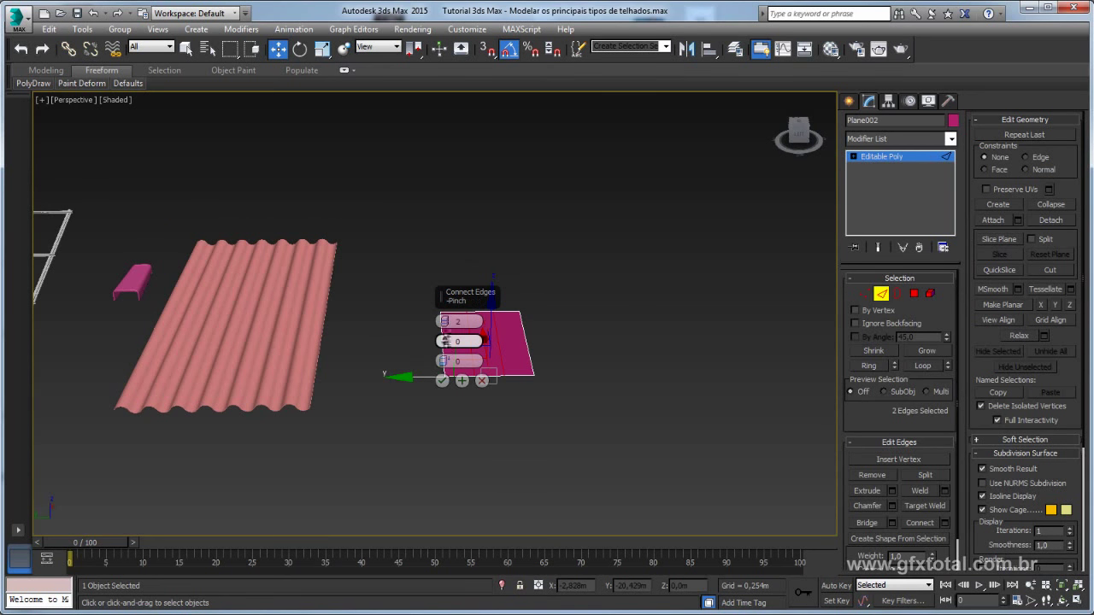
click(442, 381)
scroll(444, 380, up, 2)
Select four edges and preview a Connect with 2 segments and Pinch 59
click(454, 383)
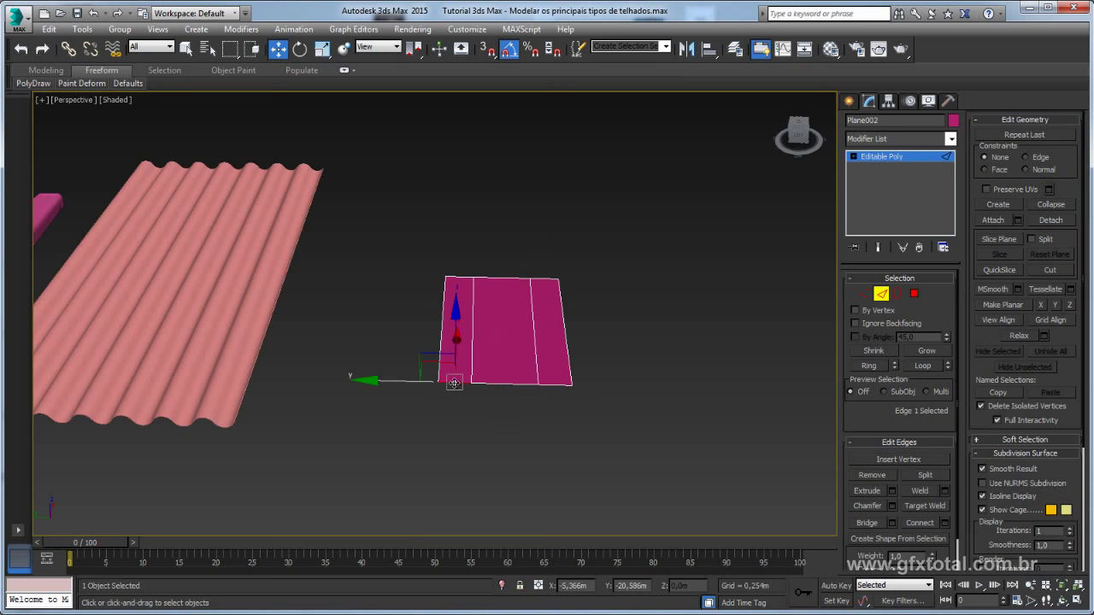
ctrl+click(460, 277)
ctrl+click(544, 281)
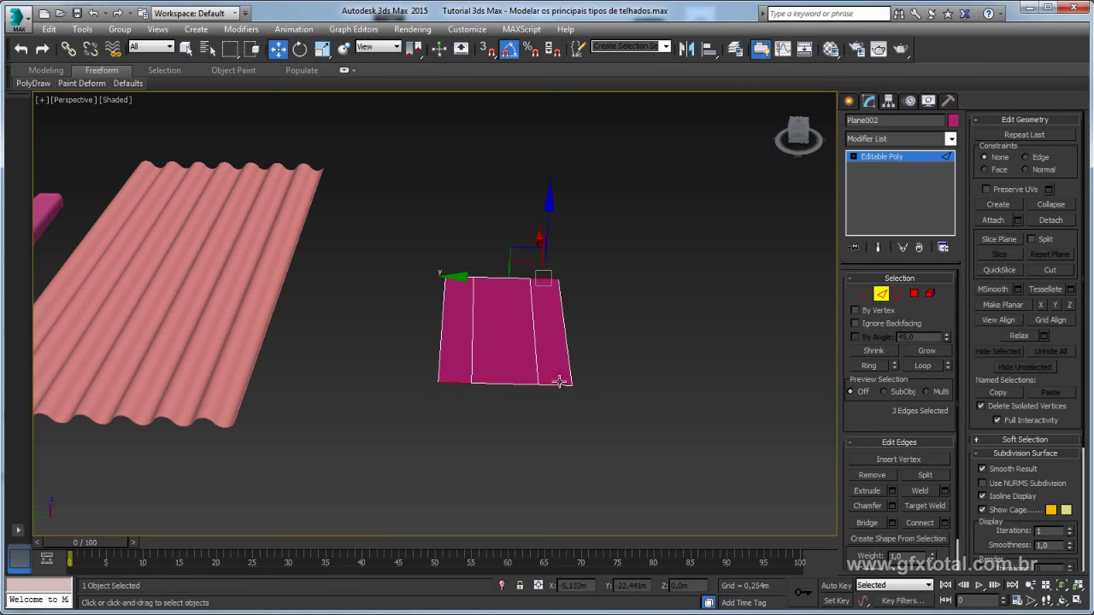
ctrl+click(557, 383)
click(945, 523)
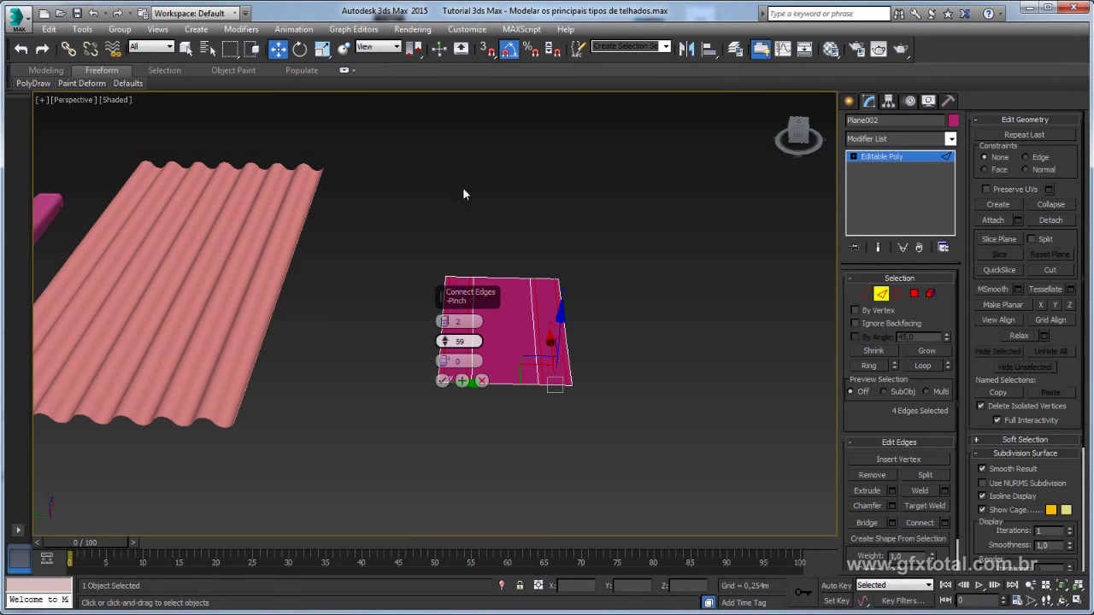
scroll(553, 353, up, 2)
scroll(552, 353, up, 3)
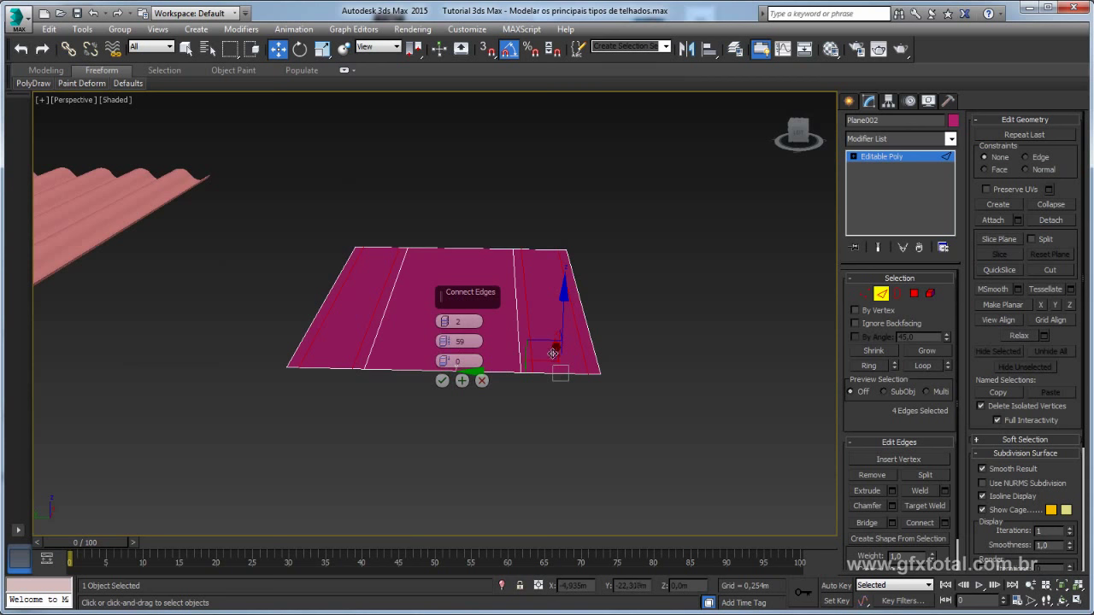
Apply the pinched edge pairs, then try lifting the centre and side strips (undone)
click(442, 380)
alt+middle_drag(441, 380, 483, 322)
key(4)
click(483, 322)
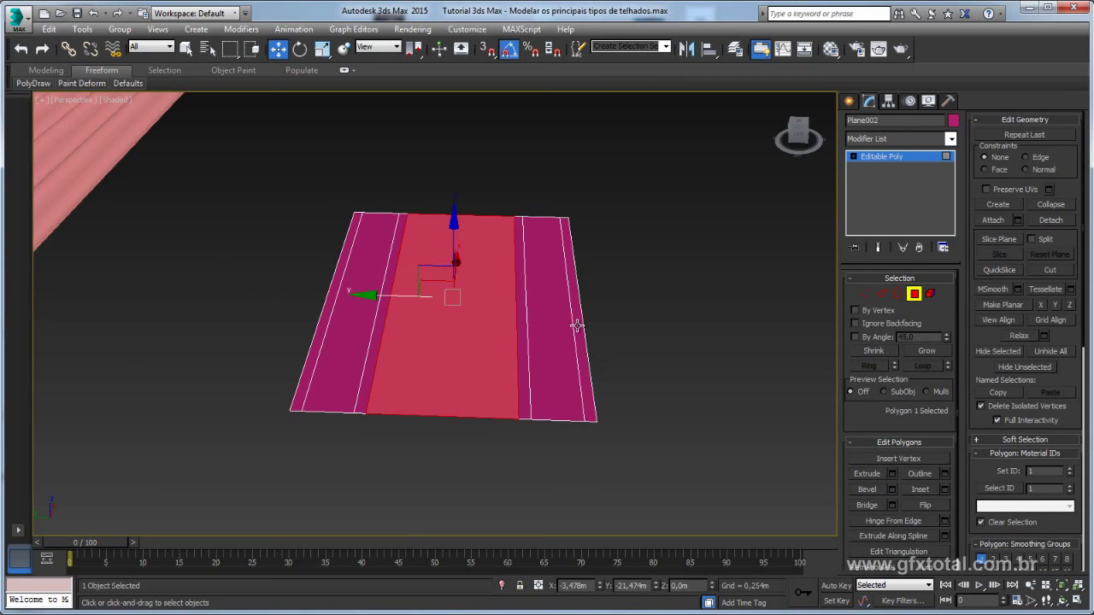
ctrl+click(578, 327)
ctrl+click(326, 325)
alt+middle_drag(326, 325, 444, 257)
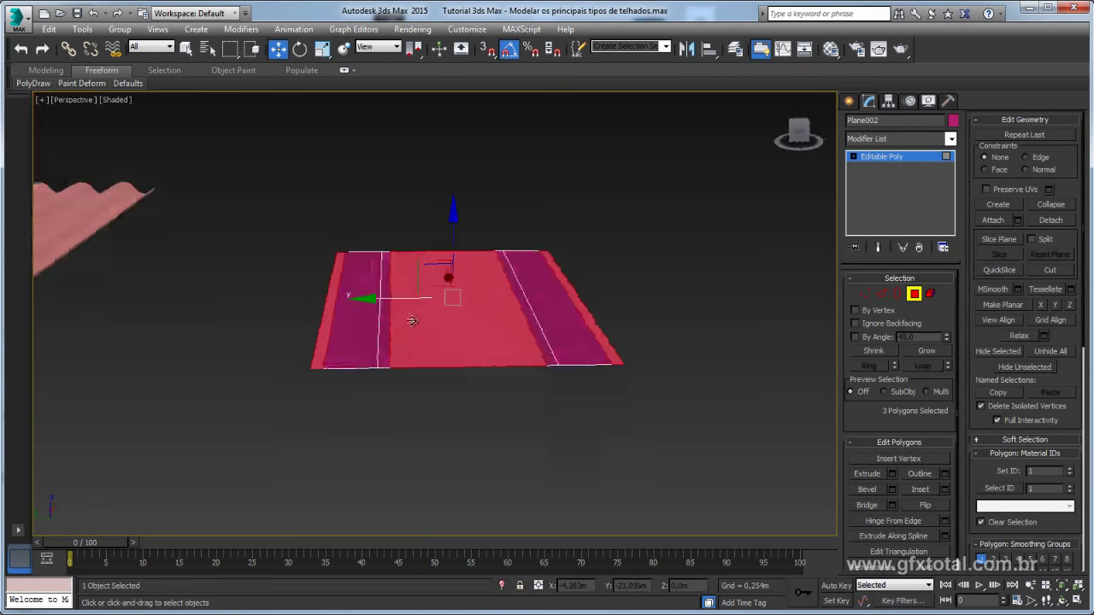
drag(454, 236, 456, 205)
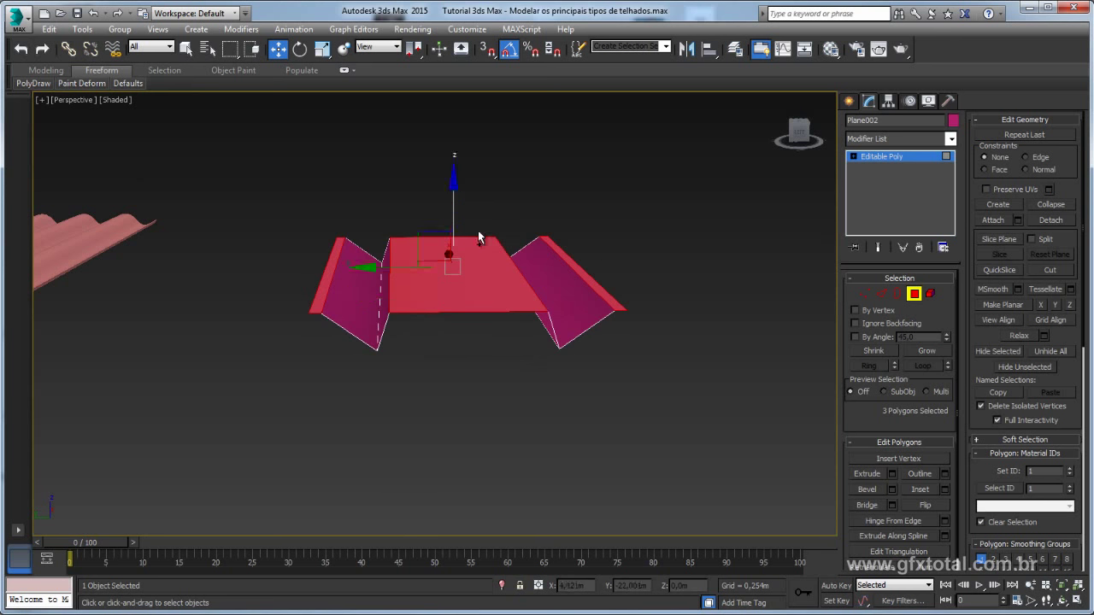
key(ctrl+z)
alt+middle_drag(478, 257, 513, 306)
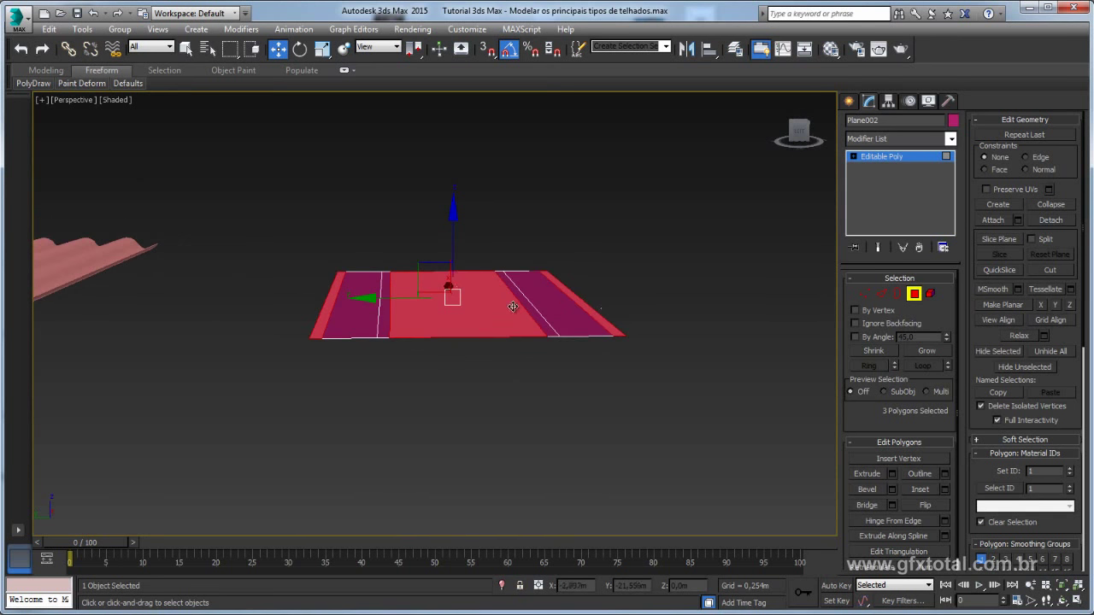
Select a lengthwise edge and try raising three polygons, undoing it again
click(881, 294)
alt+middle_drag(618, 271, 599, 318)
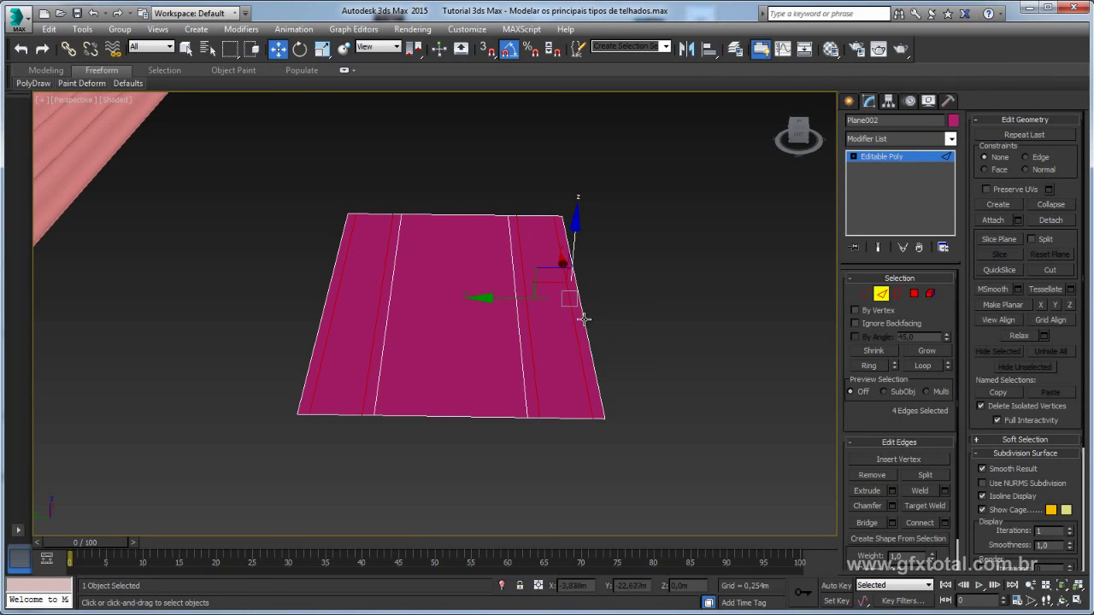
click(517, 327)
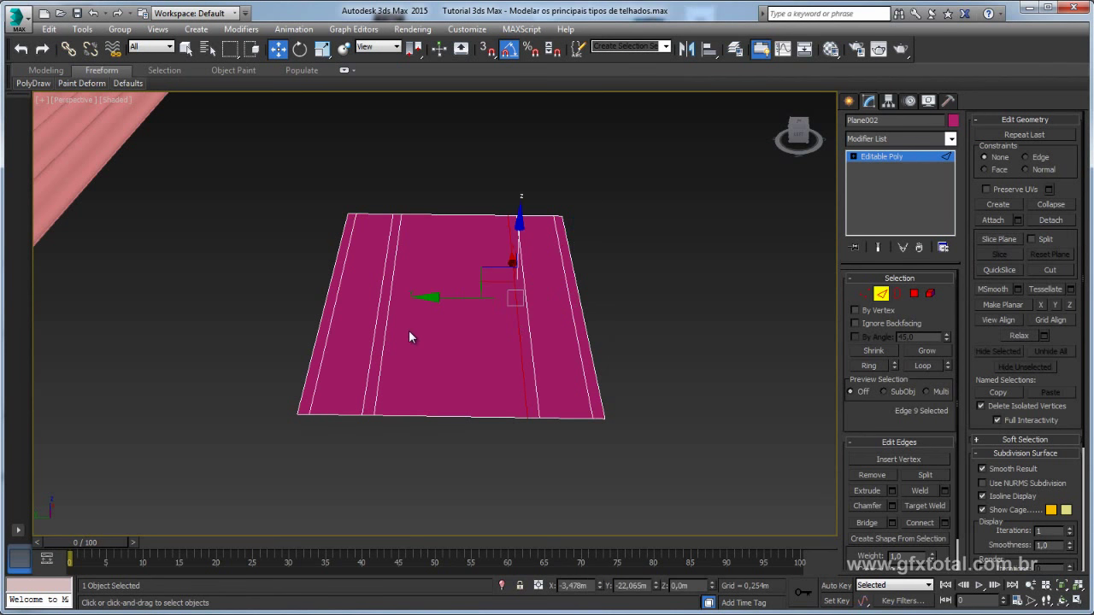
click(913, 293)
alt+middle_drag(634, 310, 498, 229)
drag(454, 230, 526, 180)
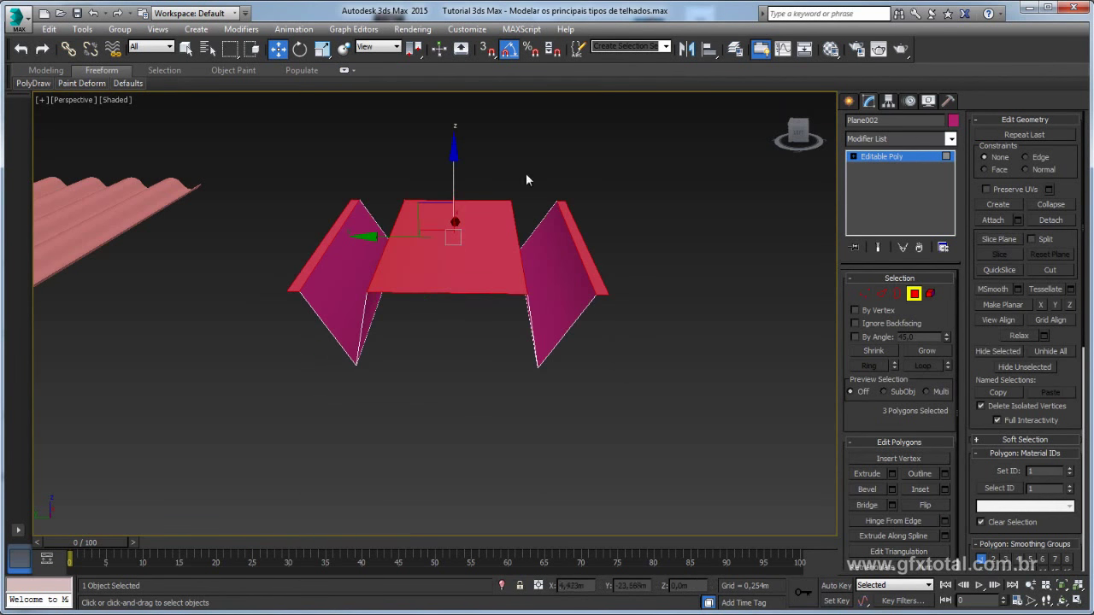
key(ctrl+z)
alt+middle_drag(598, 296, 817, 304)
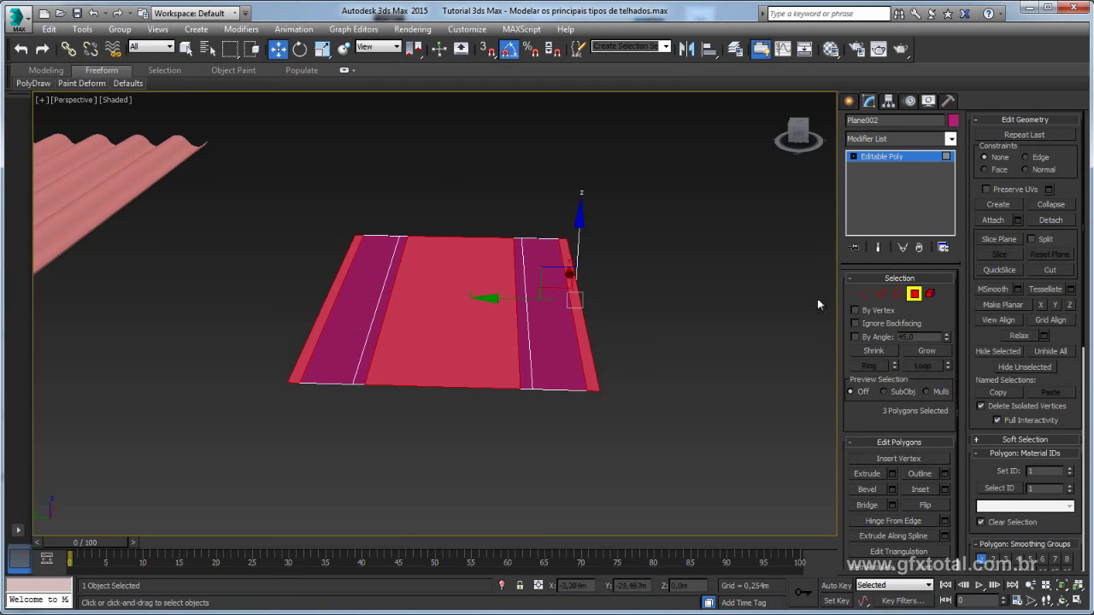
Select four lengthwise edges and lift them into low angled flanges
click(877, 295)
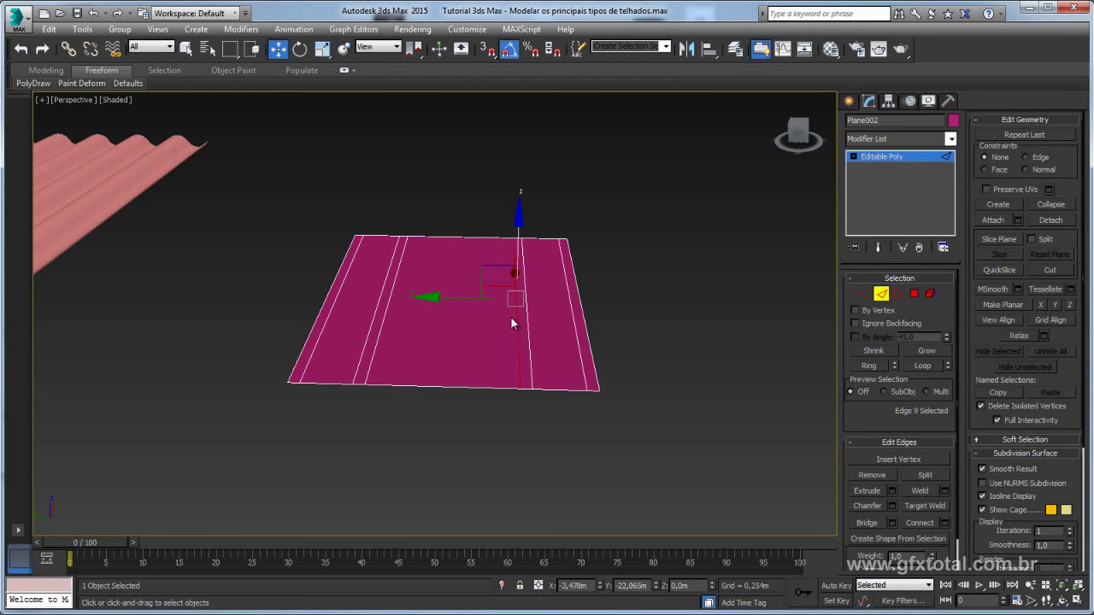
ctrl+click(381, 332)
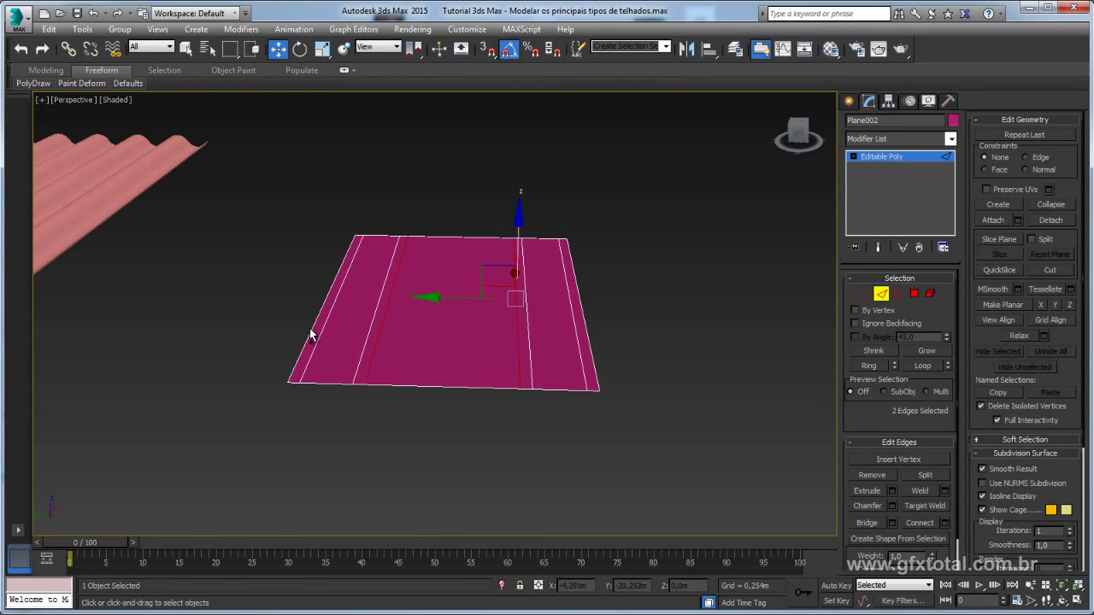
ctrl+click(308, 328)
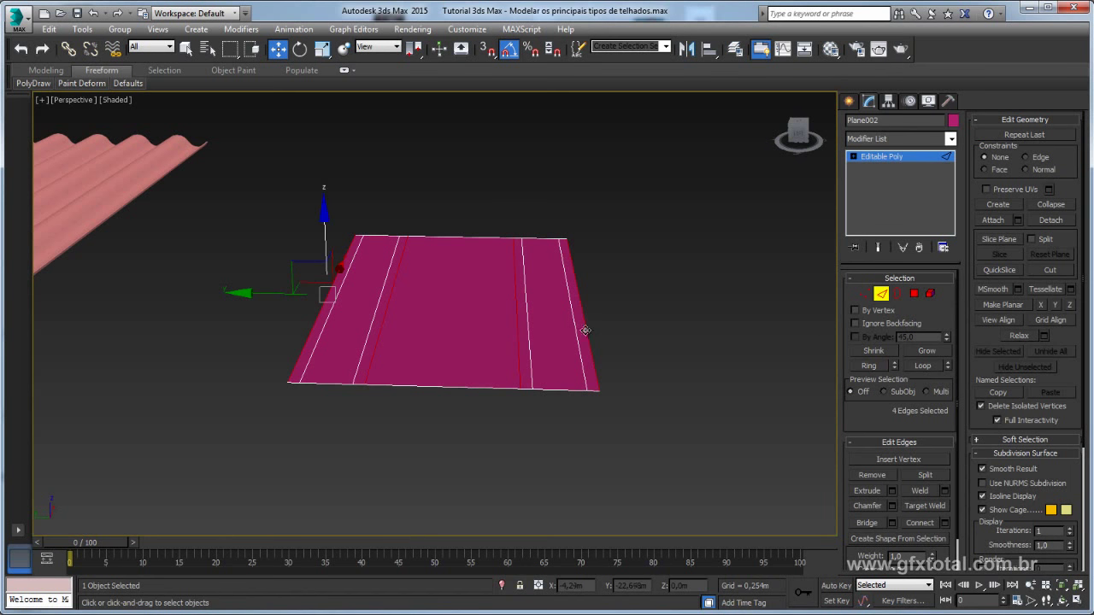
alt+middle_drag(584, 330, 356, 231)
drag(329, 225, 323, 183)
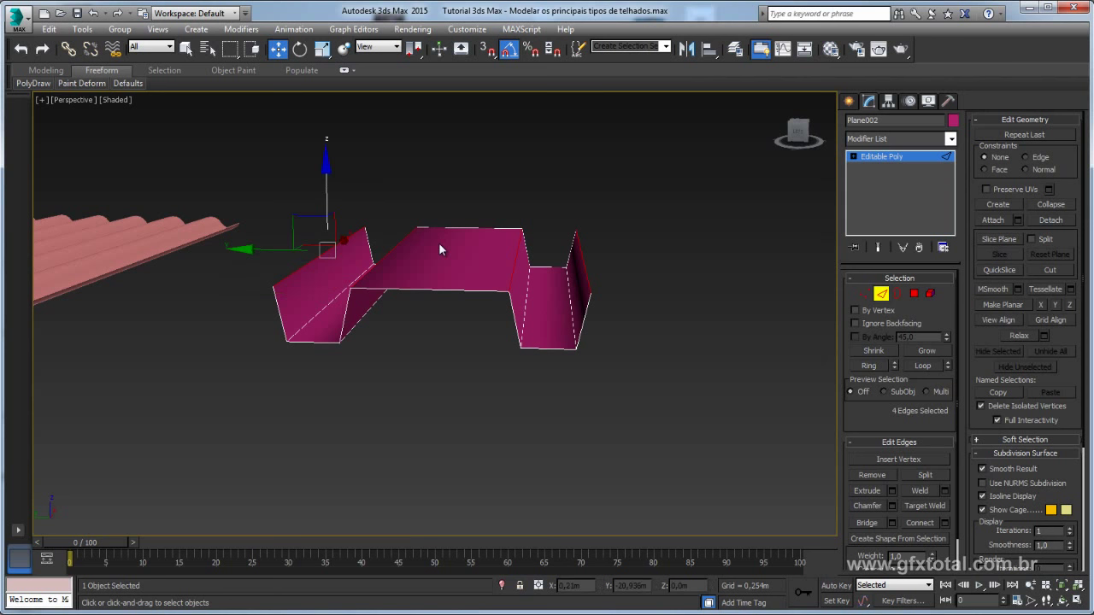
key(ctrl+z)
drag(326, 238, 333, 226)
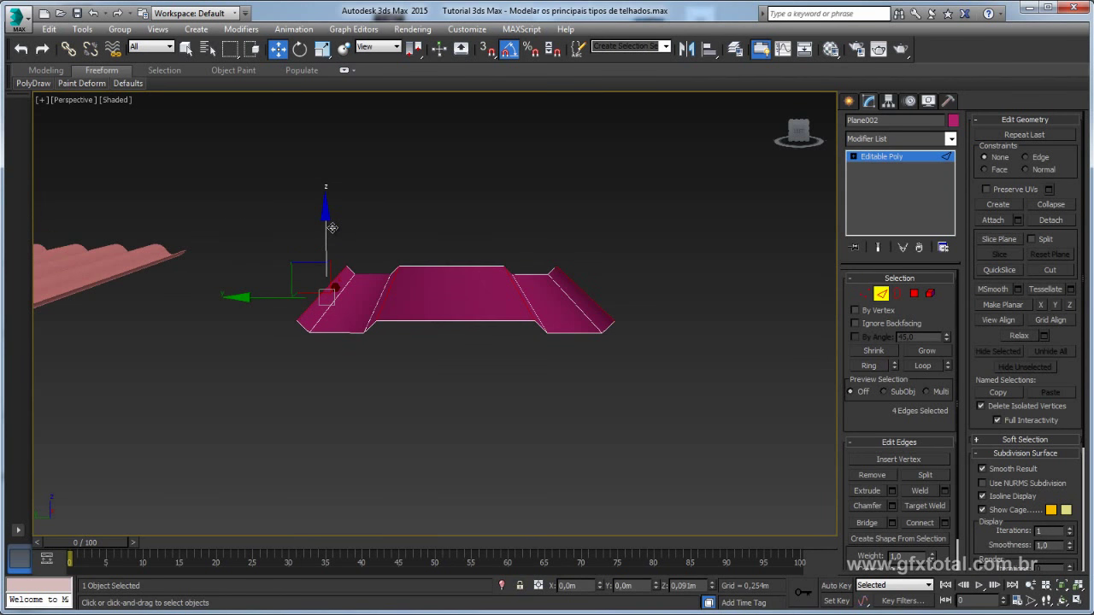
Raise the two centre edges to form the flat raised centre band
click(551, 272)
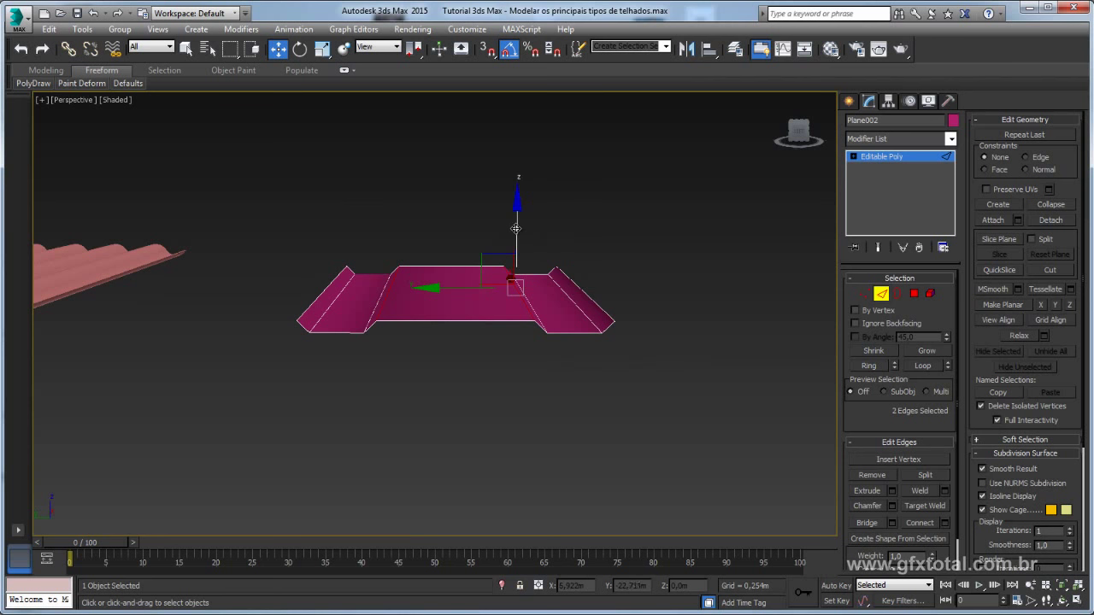
drag(516, 228, 523, 189)
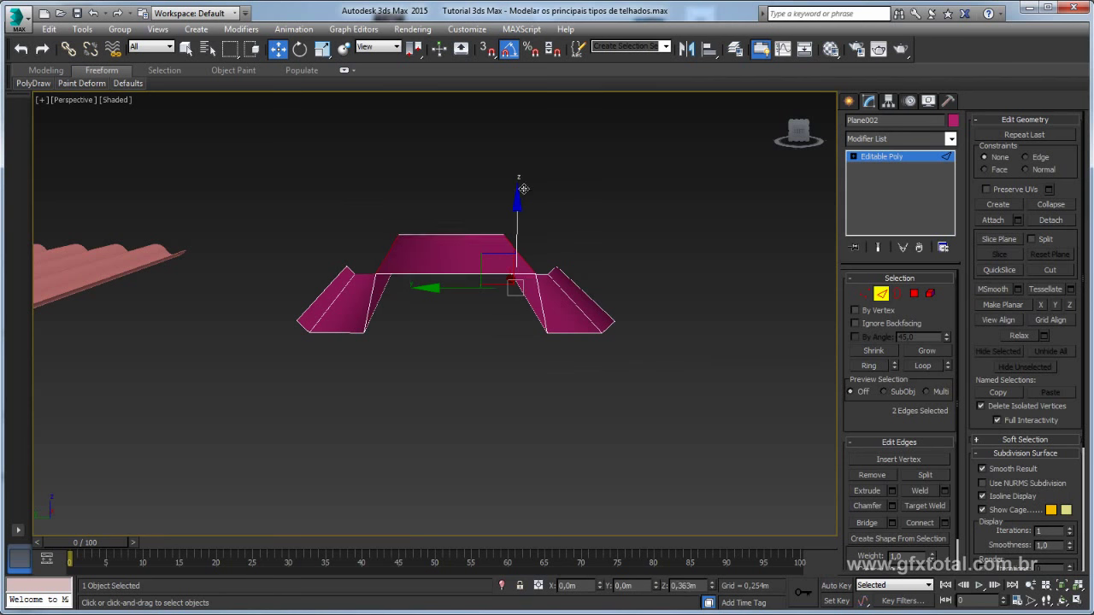
mouse_move(522, 188)
alt+middle_down()
mouse_move(515, 244)
mouse_move(872, 192)
alt+middle_up()
click(908, 156)
alt+middle_drag(615, 257, 550, 267)
Select all polygons of the magenta sheet and clear all smoothing groups so it shades flat
click(930, 294)
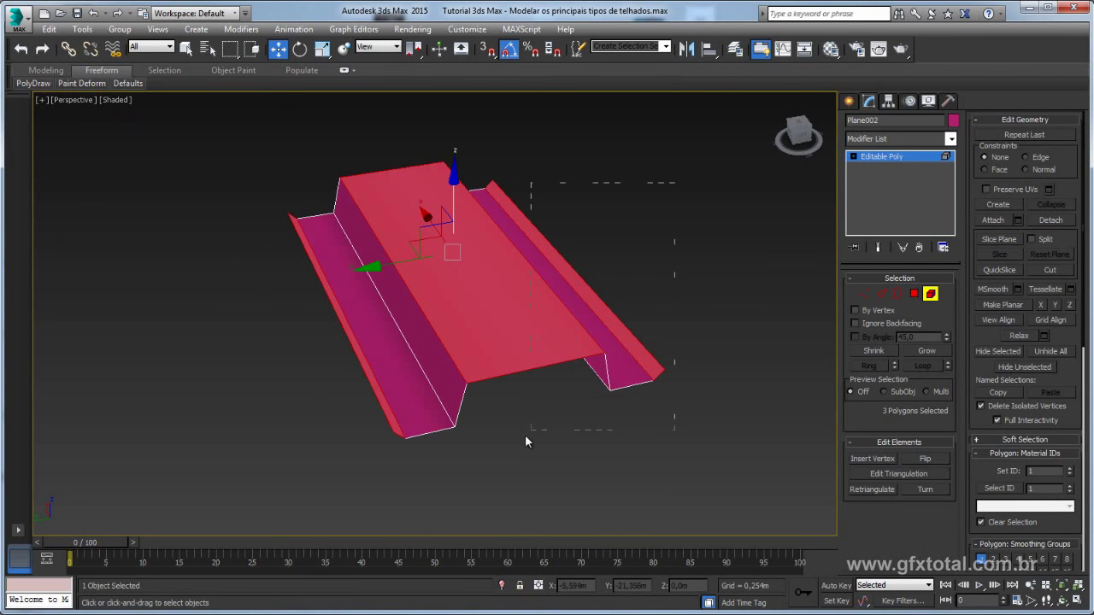
drag(525, 434, 526, 436)
drag(989, 476, 1014, 275)
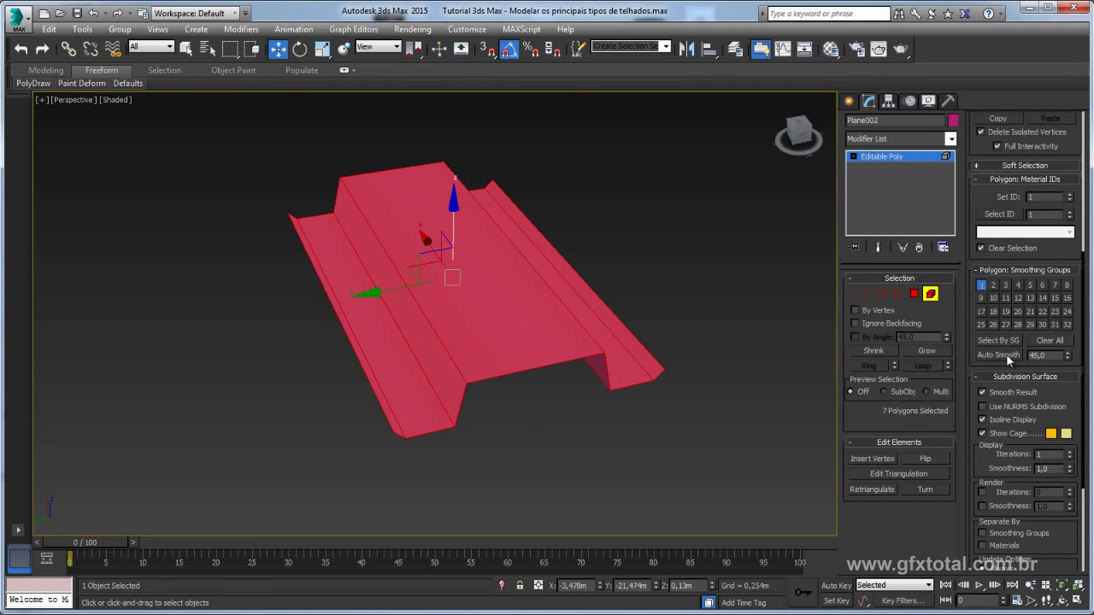
click(1042, 341)
click(889, 157)
Extrude an extra rib face outward from the magenta sheet's right border edge
click(719, 251)
mouse_move(719, 251)
alt+middle_down()
mouse_move(570, 327)
mouse_move(581, 283)
mouse_move(644, 300)
mouse_move(484, 340)
mouse_move(529, 342)
alt+middle_up()
click(478, 341)
click(868, 296)
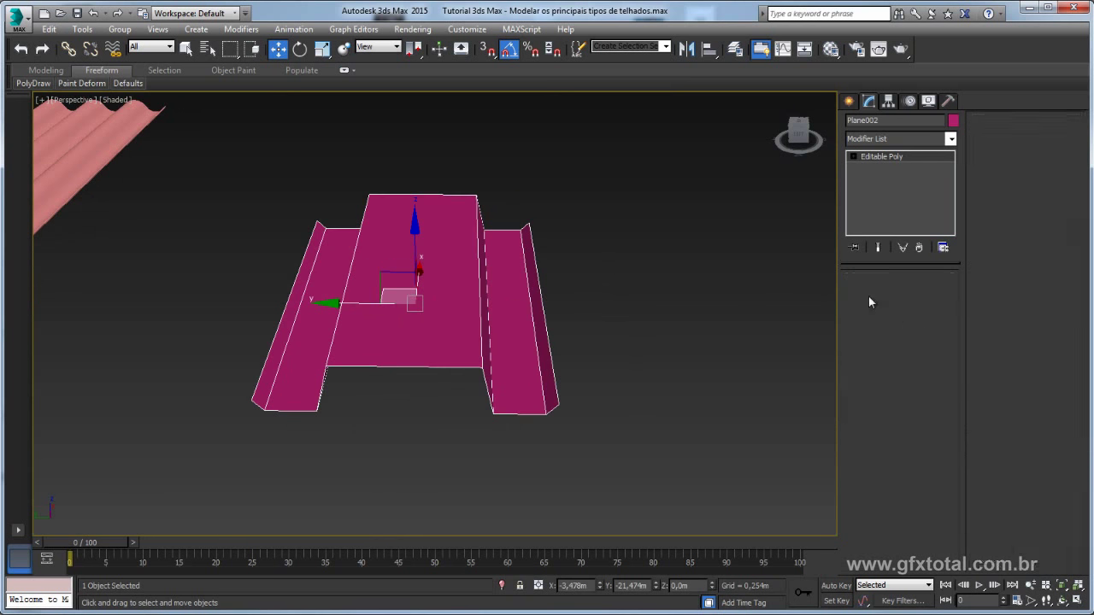
click(551, 352)
shift+drag(472, 297, 511, 296)
alt+middle_drag(563, 345, 543, 263)
click(899, 159)
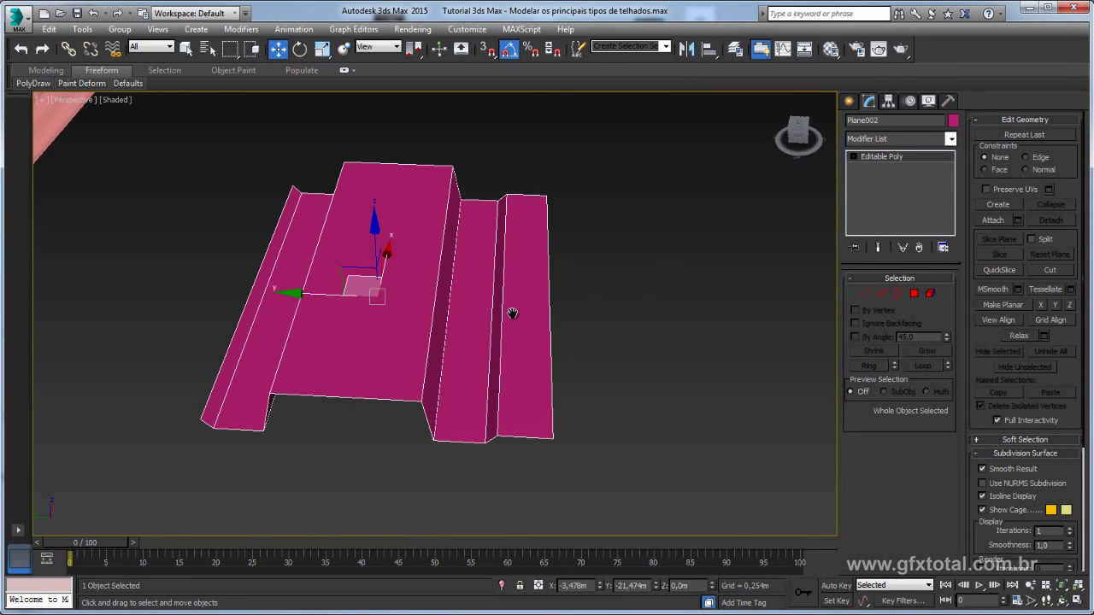
scroll(512, 313, down, 5)
scroll(512, 313, down, 2)
alt+middle_drag(512, 314, 481, 330)
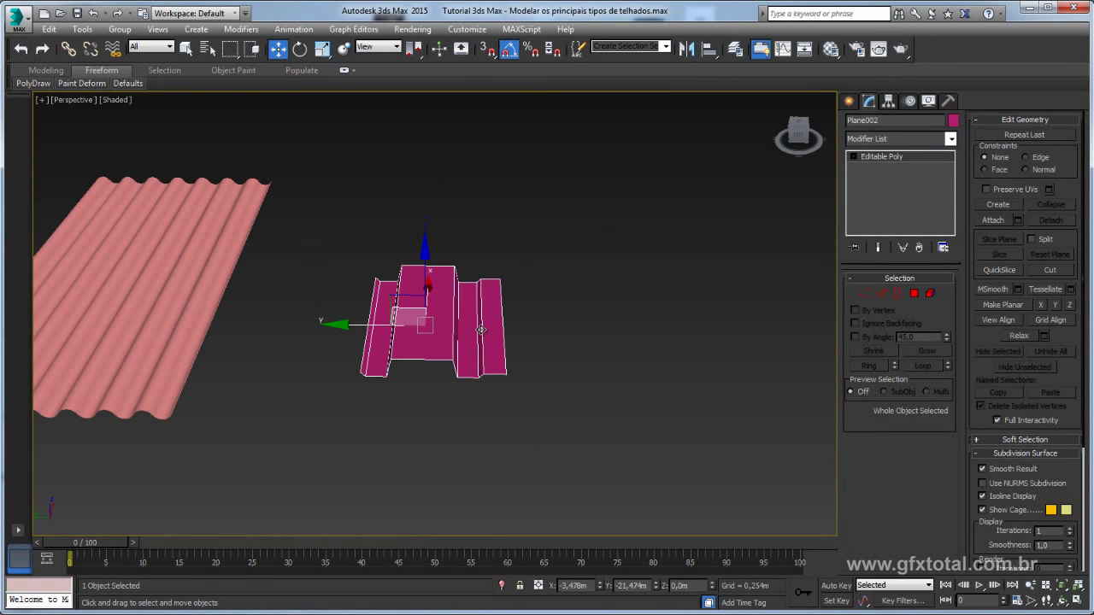
scroll(481, 330, up, 3)
With snapping on, clone the rib piece sideways into a row of end-to-end copies
key(s)
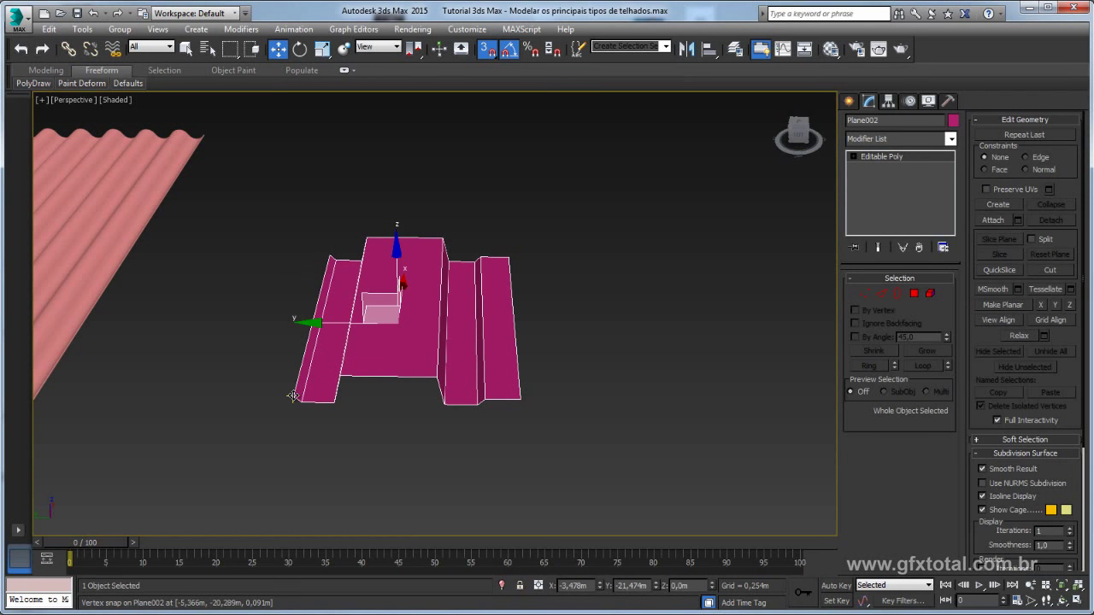
shift+drag(292, 395, 519, 399)
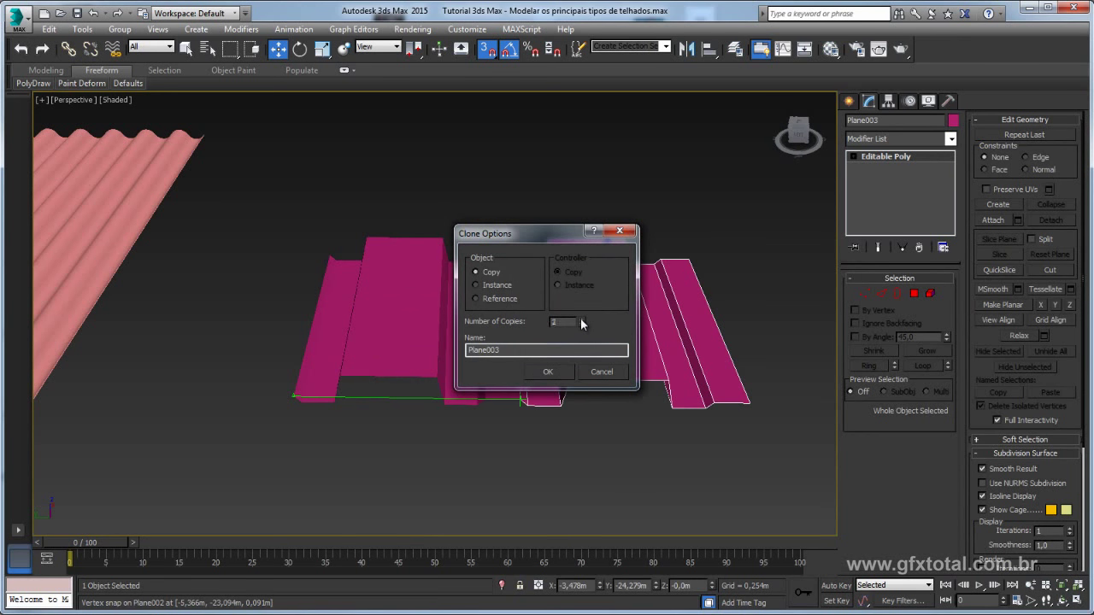
click(561, 379)
scroll(589, 347, down, 5)
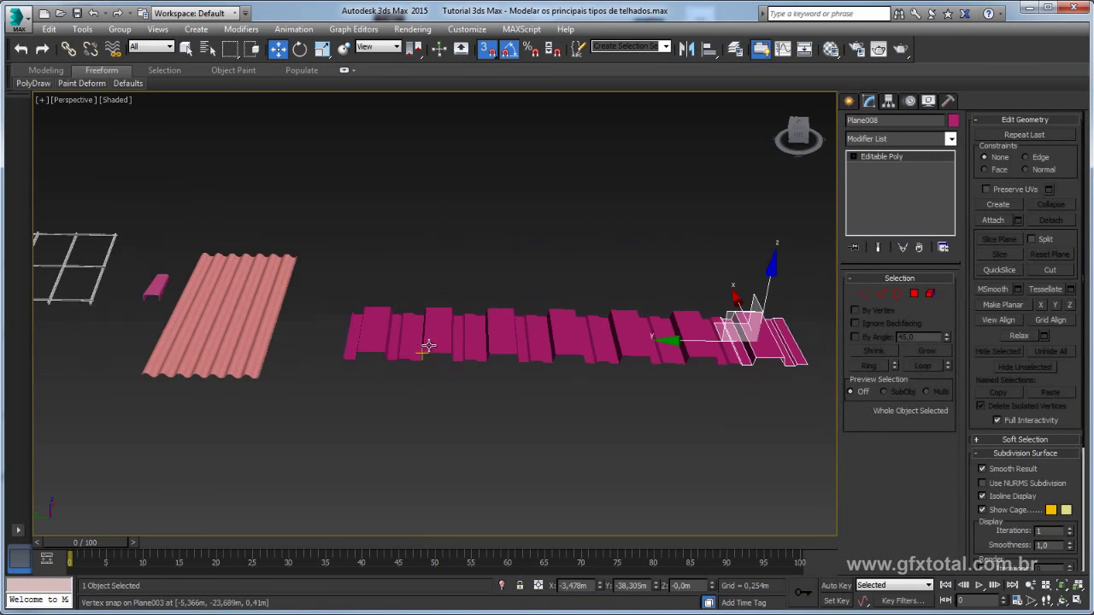
alt+middle_drag(427, 350, 404, 335)
Attach the three copies into the first piece, Plane002, and select all its vertices
click(404, 335)
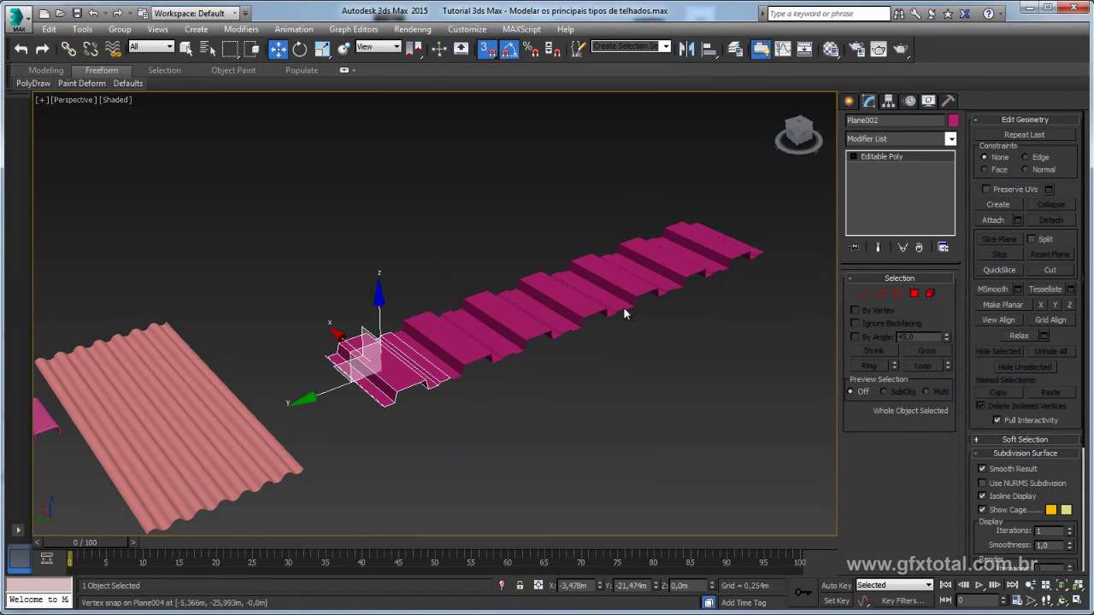
click(486, 50)
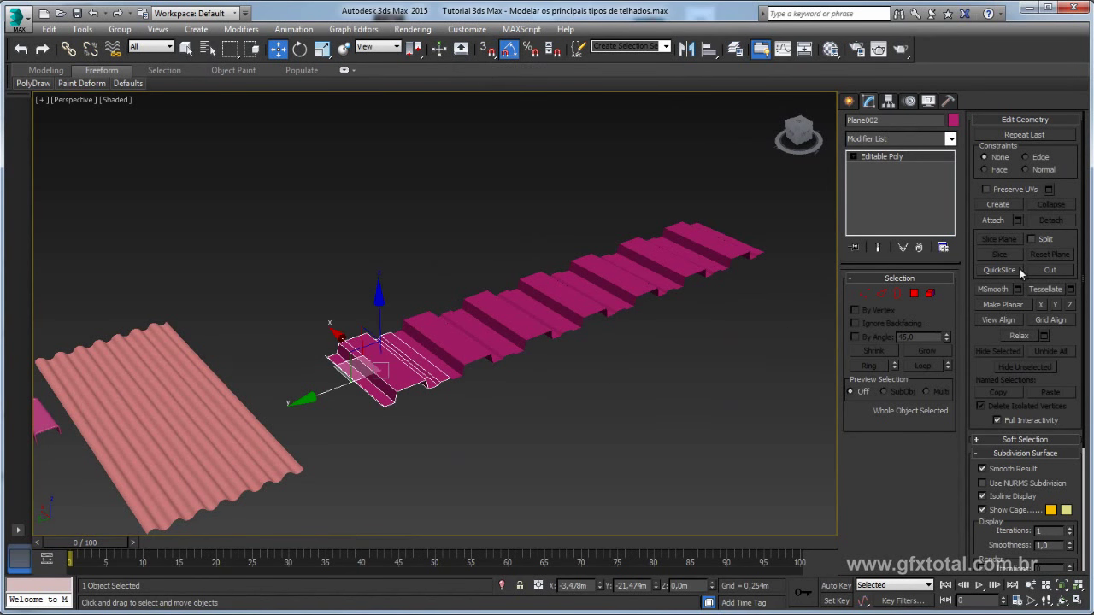
click(996, 219)
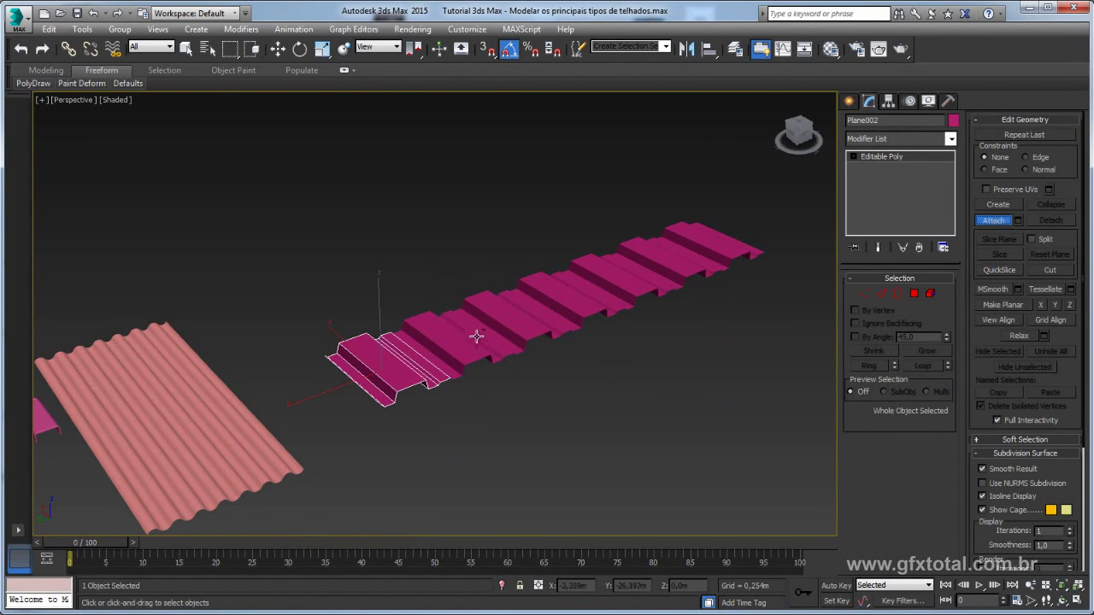
click(476, 336)
click(534, 316)
click(713, 242)
right_click(713, 242)
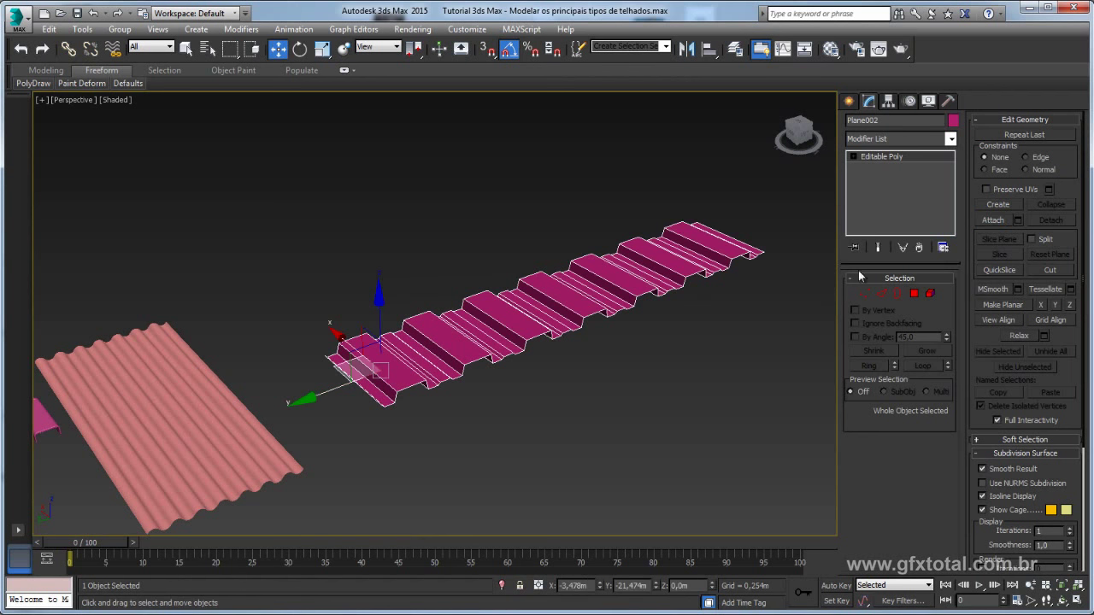
click(883, 293)
click(864, 293)
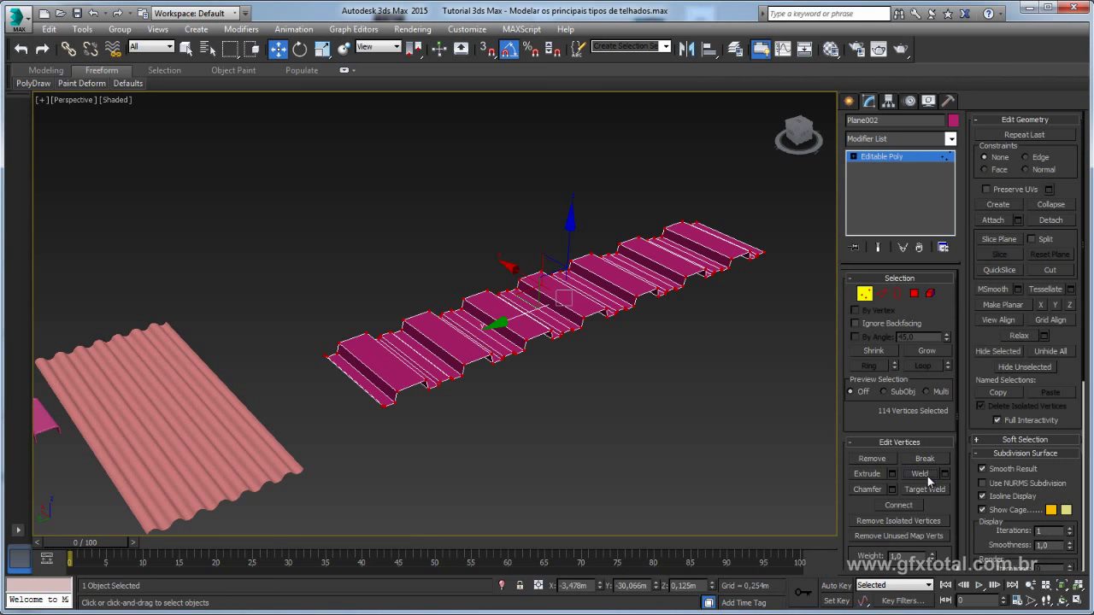
Scale the magenta sheet wider and centre its pivot to the object using Affect Pivot Only
click(880, 157)
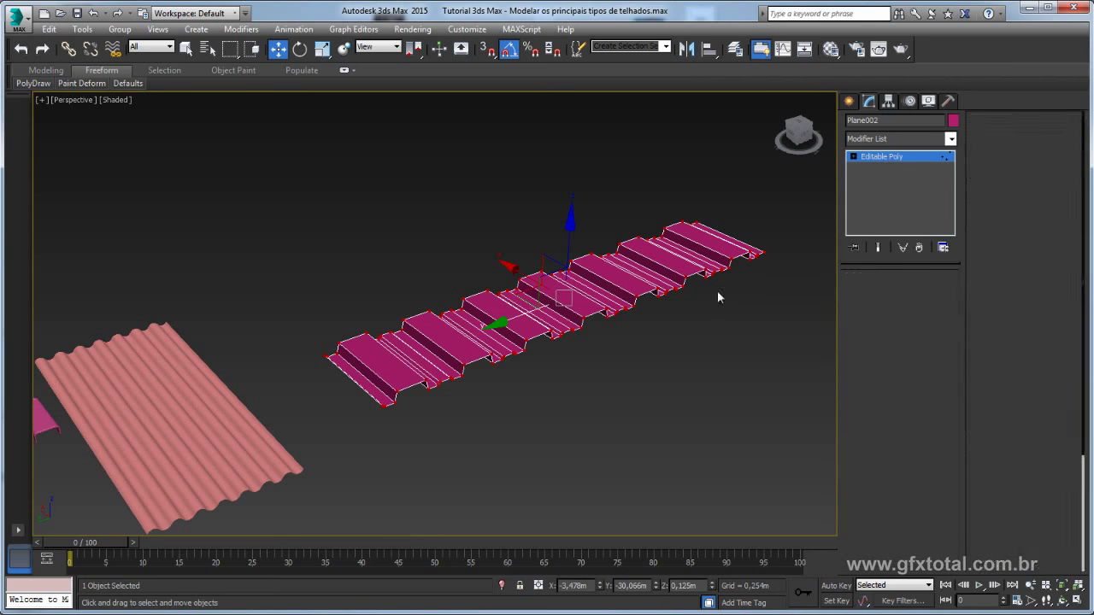
scroll(717, 291, down, 3)
mouse_move(628, 323)
alt+middle_down()
mouse_move(667, 362)
mouse_move(570, 382)
alt+middle_up()
key(r)
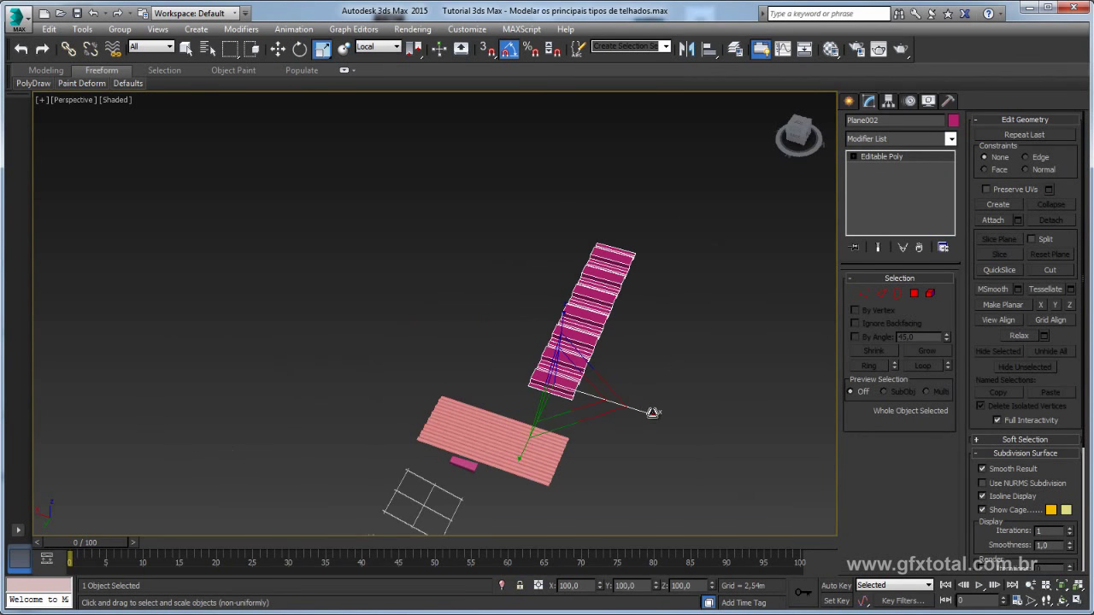
drag(570, 382, 820, 159)
click(889, 100)
click(900, 186)
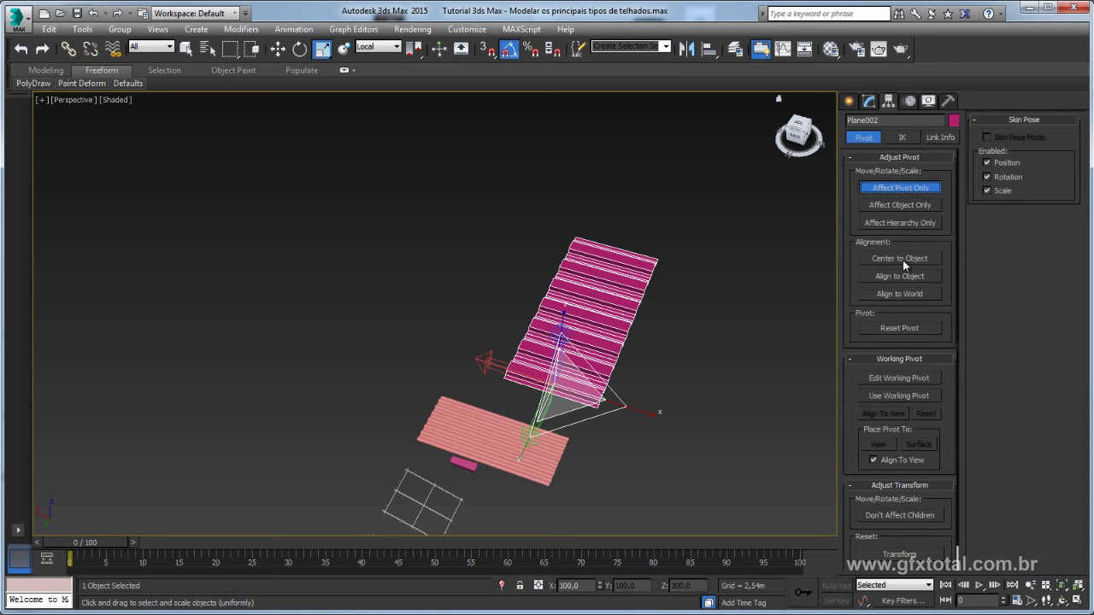
click(900, 258)
click(900, 188)
Rescale the sheet into a compact flat panel close in size to the salmon sheet
drag(688, 341, 803, 388)
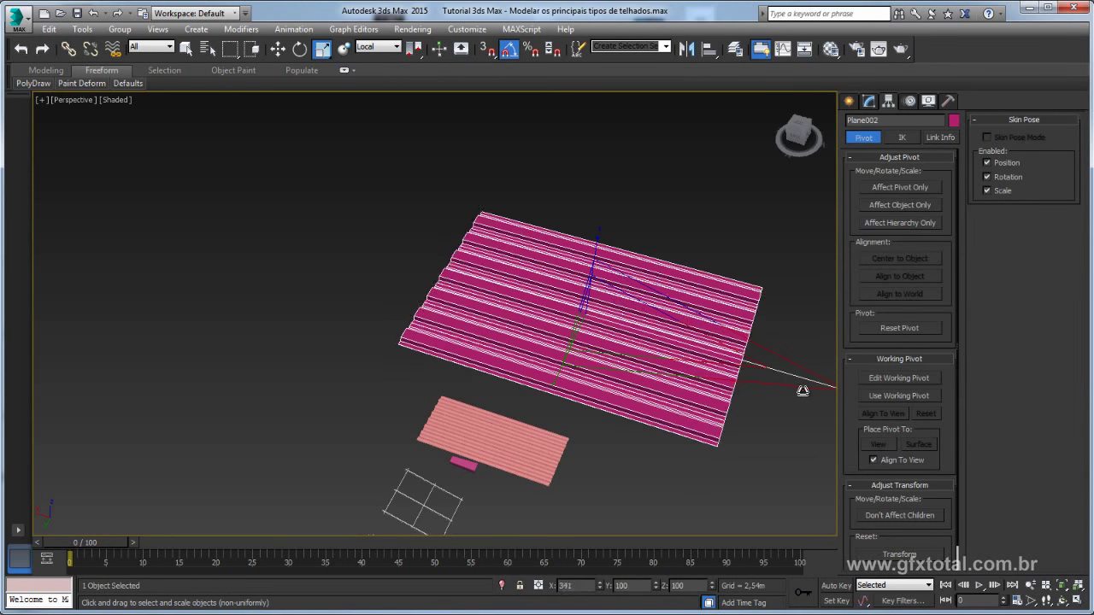
drag(594, 330, 695, 349)
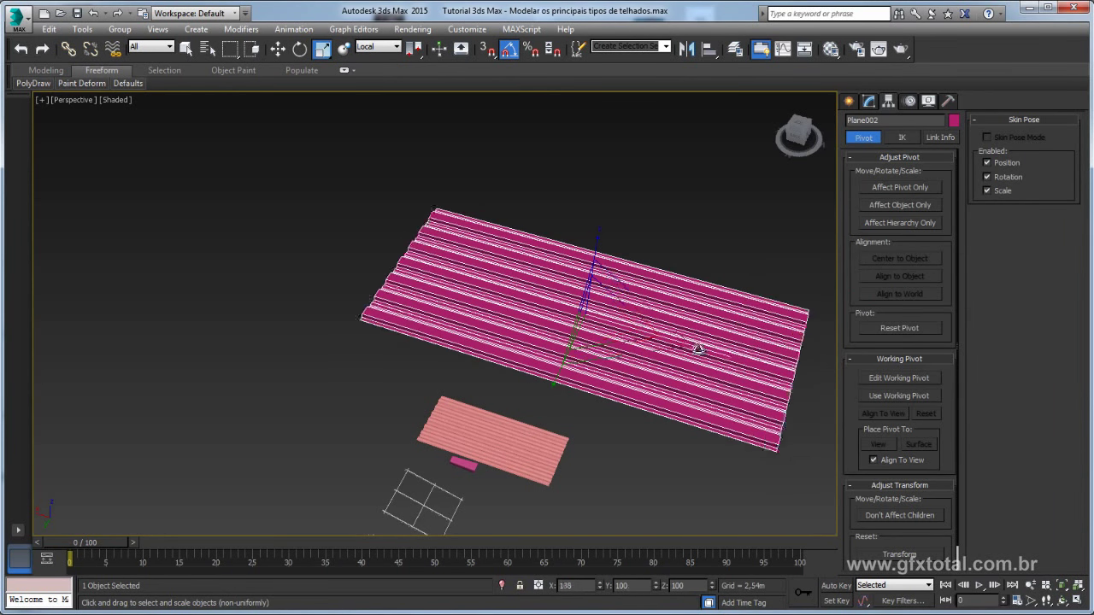
mouse_move(695, 350)
alt+middle_down()
mouse_move(599, 295)
mouse_move(581, 317)
mouse_move(640, 299)
alt+middle_up()
drag(641, 297, 686, 419)
key(ctrl+e)
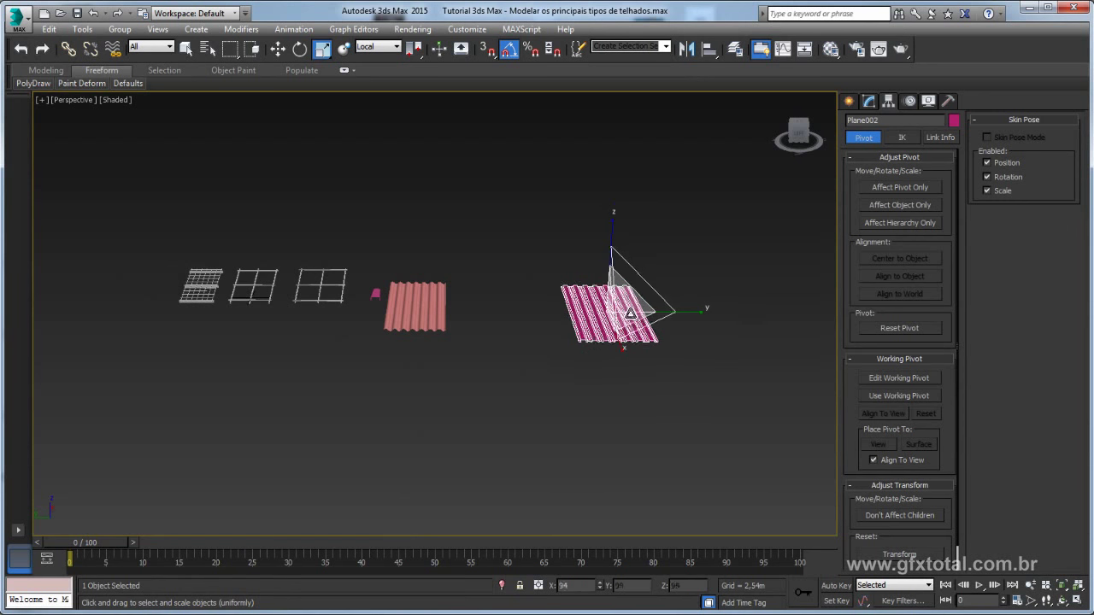
alt+middle_drag(598, 353, 675, 357)
drag(675, 357, 689, 362)
key(ctrl+e)
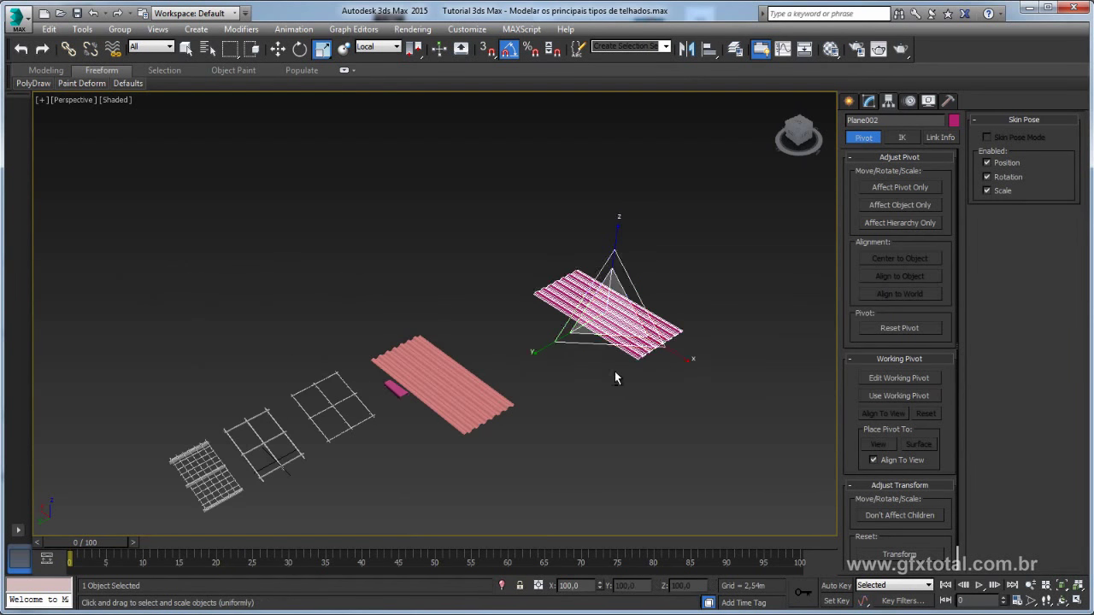
alt+middle_drag(615, 371, 627, 410)
scroll(444, 272, up, 5)
middle_drag(444, 272, 584, 294)
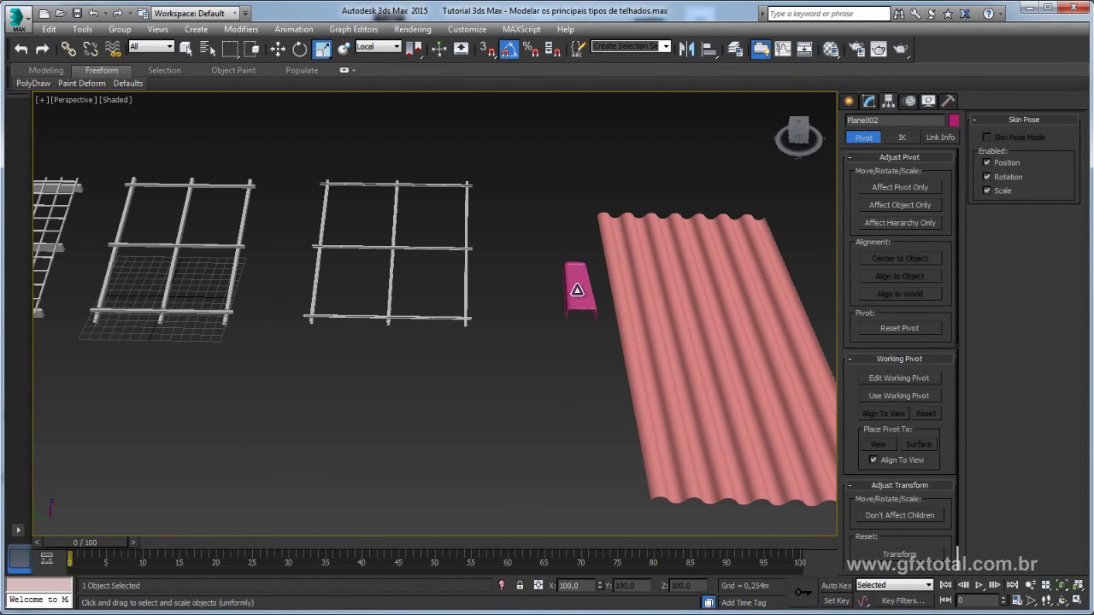
click(578, 289)
scroll(578, 299, down, 3)
Move the small tile box up and then down onto the roof frame
scroll(579, 317, down, 3)
scroll(547, 348, down, 2)
key(w)
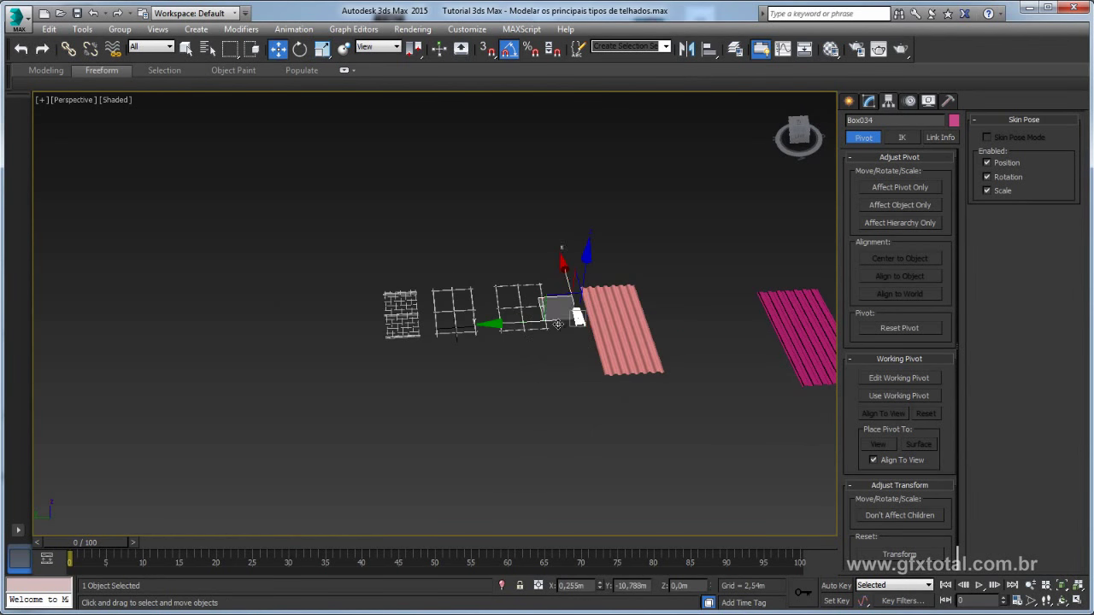
alt+middle_drag(536, 339, 536, 294)
drag(545, 287, 367, 267)
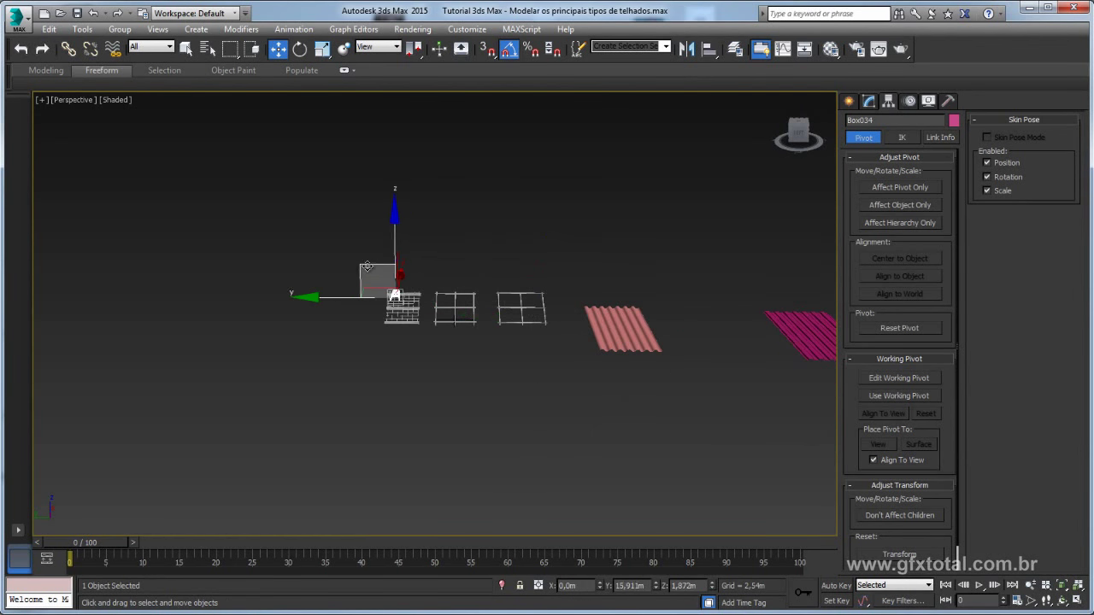
key(z)
scroll(561, 299, down, 2)
scroll(561, 299, down, 2)
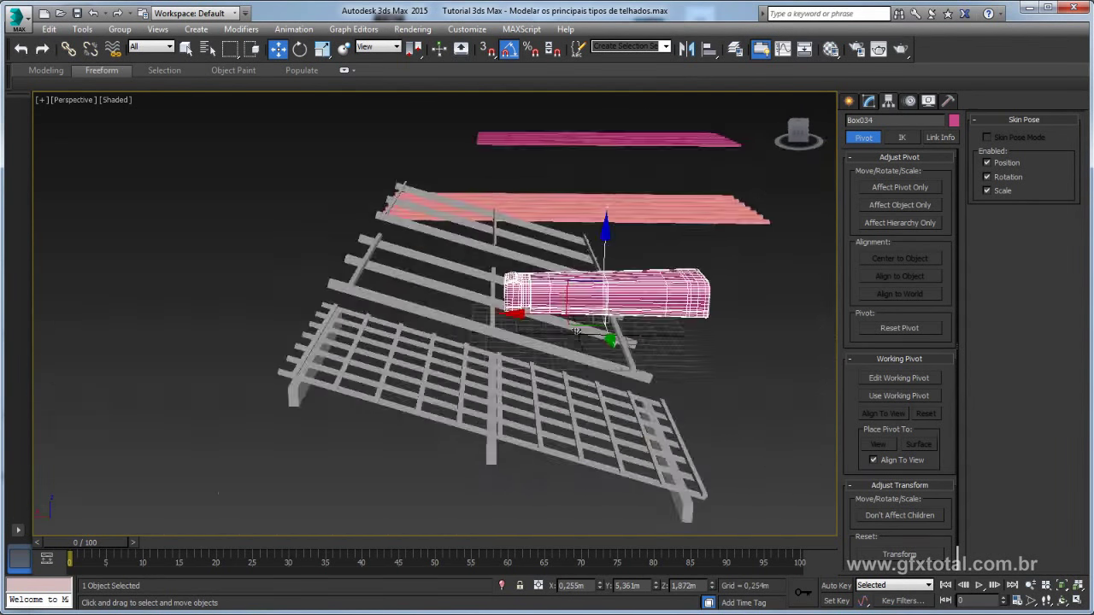
scroll(561, 299, down, 2)
drag(561, 299, 333, 359)
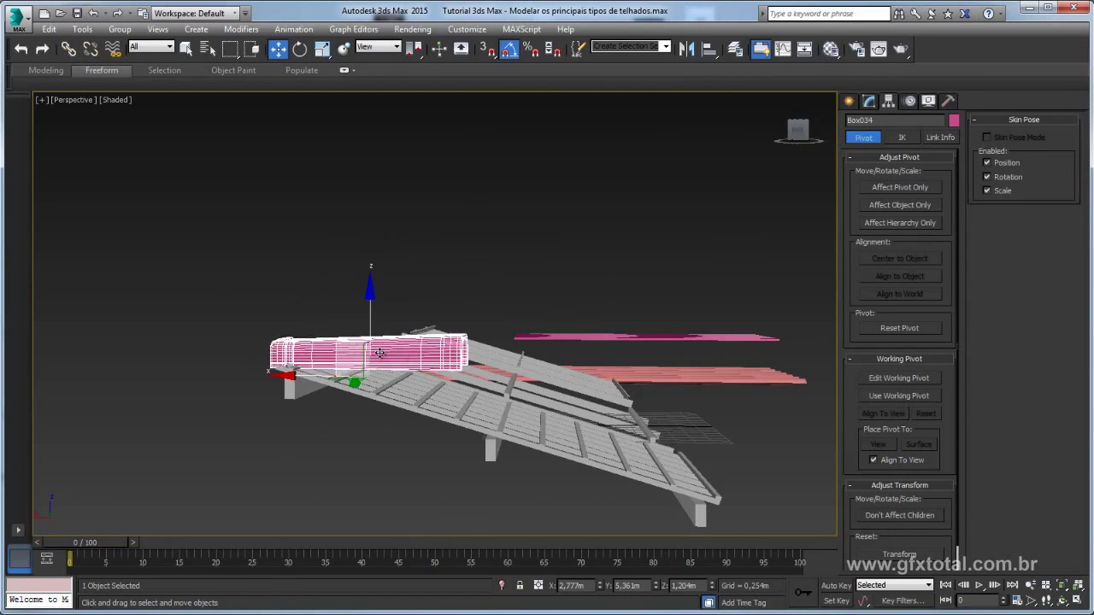
alt+middle_drag(333, 359, 349, 385)
scroll(348, 385, down, 4)
Isolate the box with the roof frame and shrink the box to a much smaller size
drag(264, 298, 414, 469)
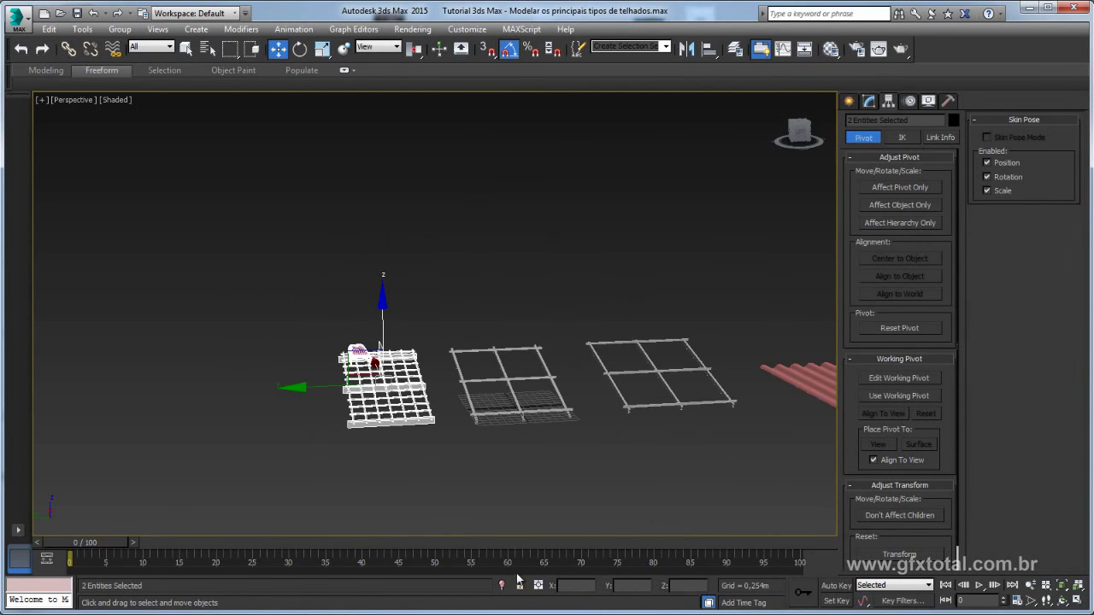
click(501, 585)
click(306, 175)
alt+middle_drag(307, 176, 512, 289)
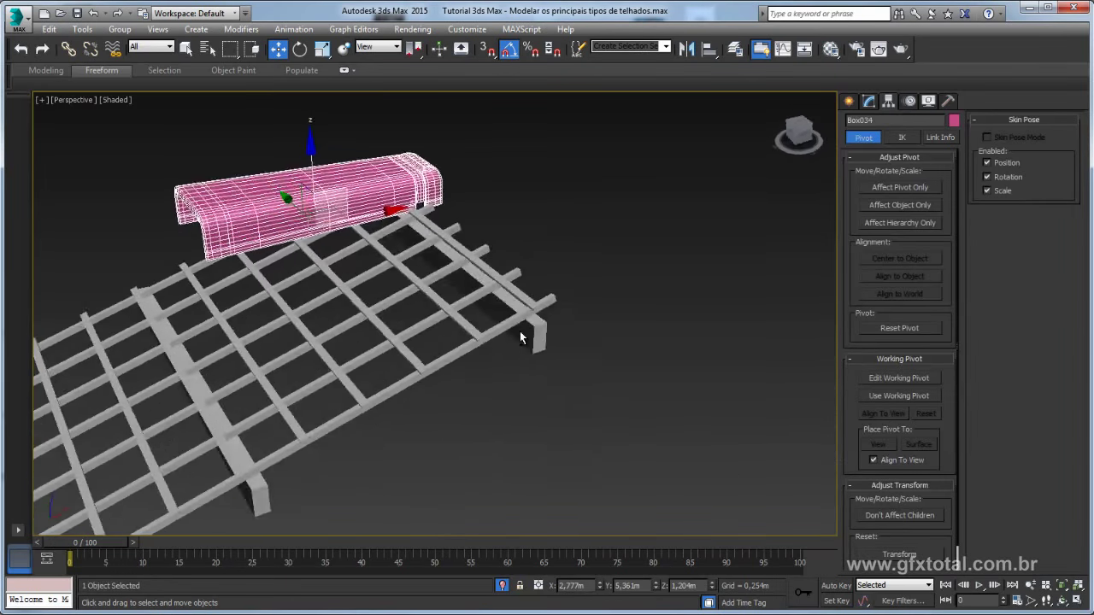
key(e)
key(r)
drag(451, 301, 483, 459)
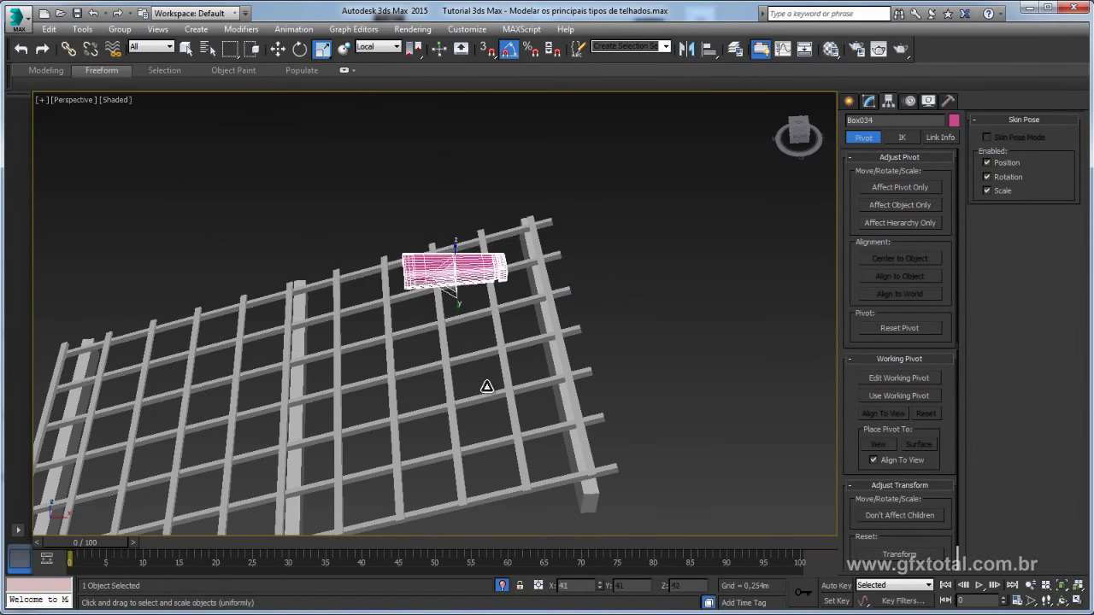
key(w)
mouse_move(484, 459)
alt+middle_down()
mouse_move(632, 368)
mouse_move(523, 318)
mouse_move(572, 383)
mouse_move(550, 352)
alt+middle_up()
key(e)
key(r)
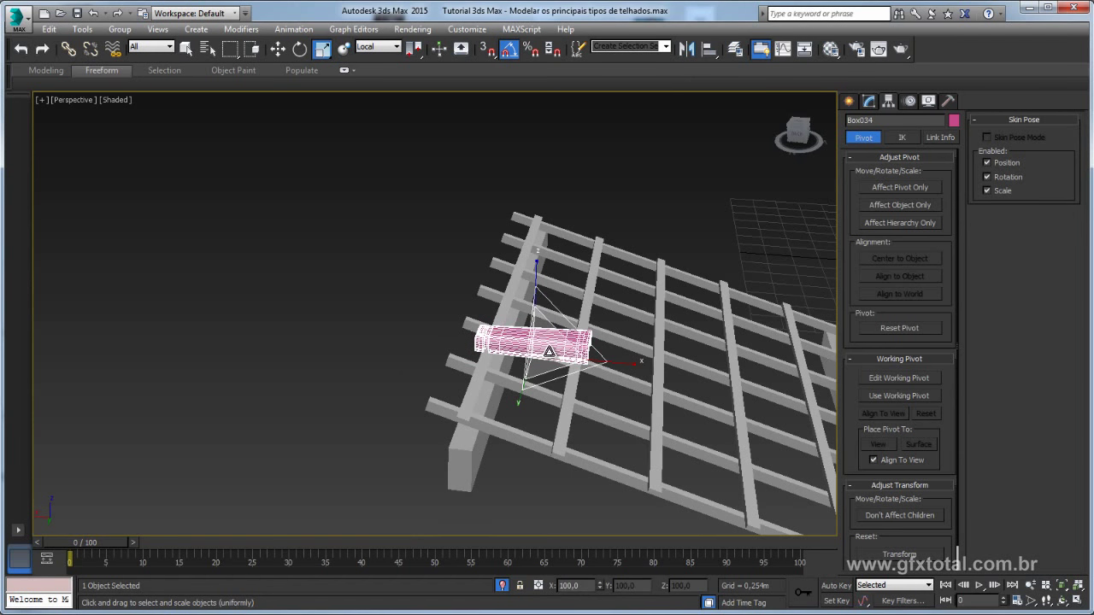
In the front view, tilt the tile about 15° to match the rafter slope
key(f)
middle_drag(521, 316, 369, 385)
scroll(368, 385, down, 3)
mouse_move(434, 359)
middle_down()
mouse_move(598, 317)
mouse_move(465, 403)
middle_up()
scroll(500, 304, up, 3)
key(e)
mouse_move(509, 304)
mouse_down()
mouse_move(504, 288)
mouse_move(504, 381)
mouse_up()
key(w)
key(e)
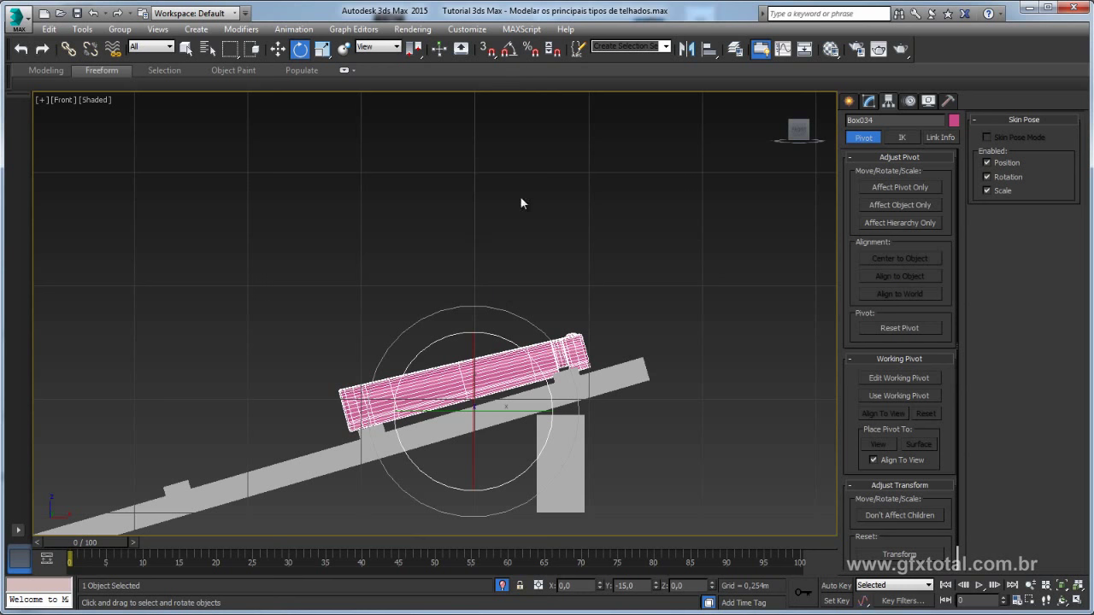
middle_drag(519, 196, 526, 161)
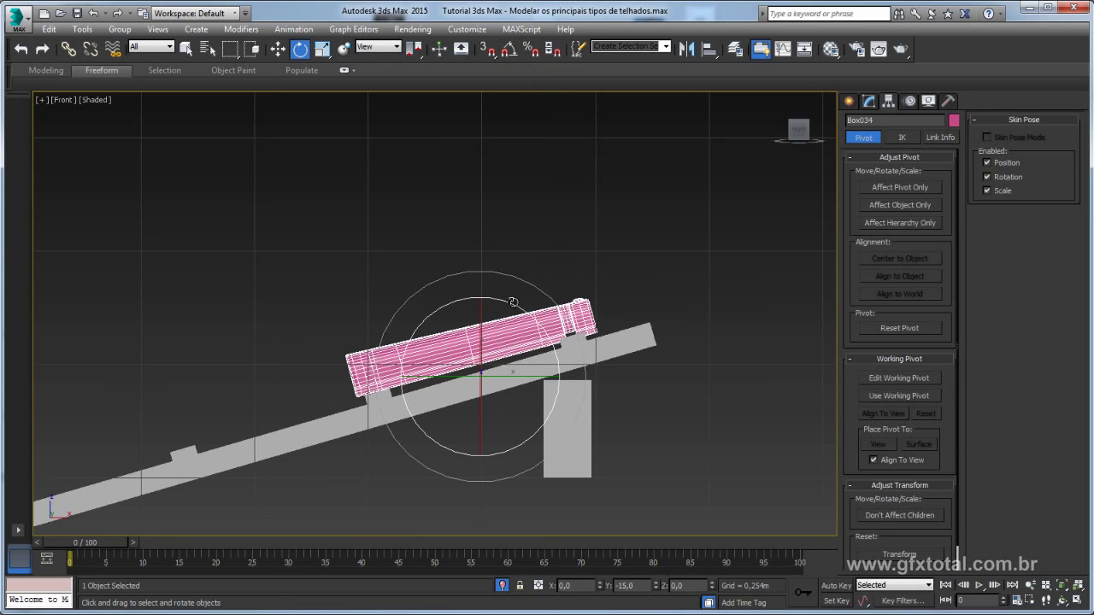
drag(513, 303, 517, 304)
key(w)
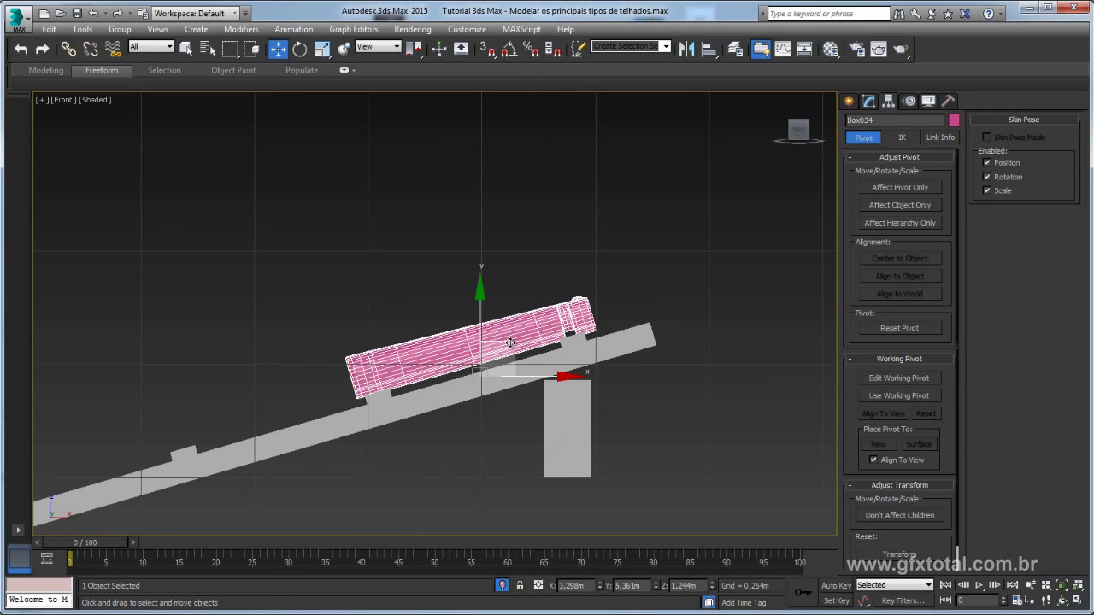
middle_drag(276, 374, 379, 302)
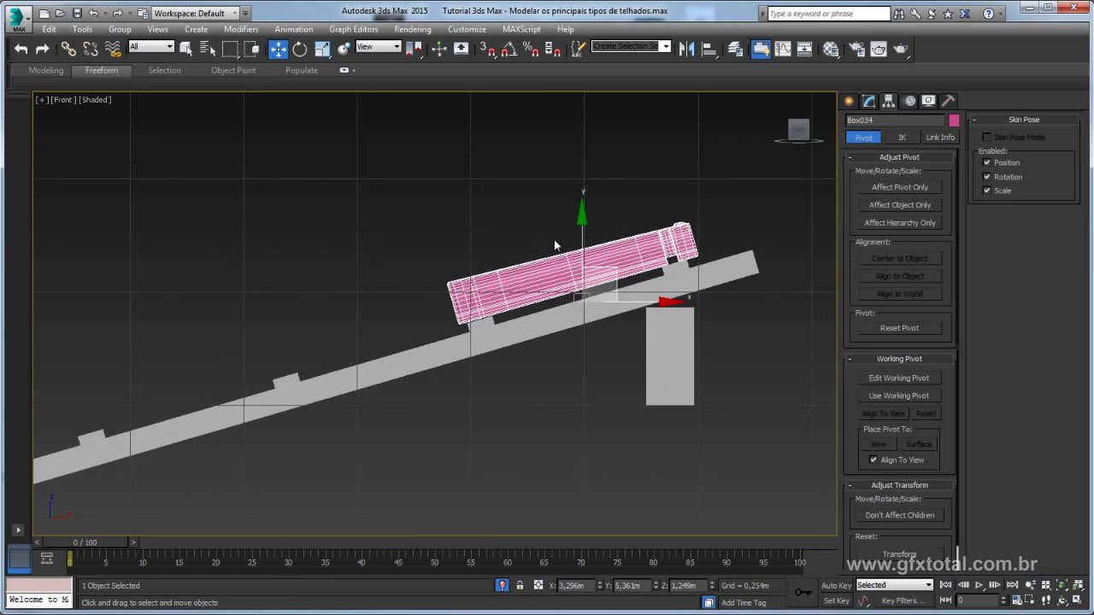
middle_drag(465, 227, 470, 245)
Back in Perspective, clone the tile along X beside the original as Box035
key(p)
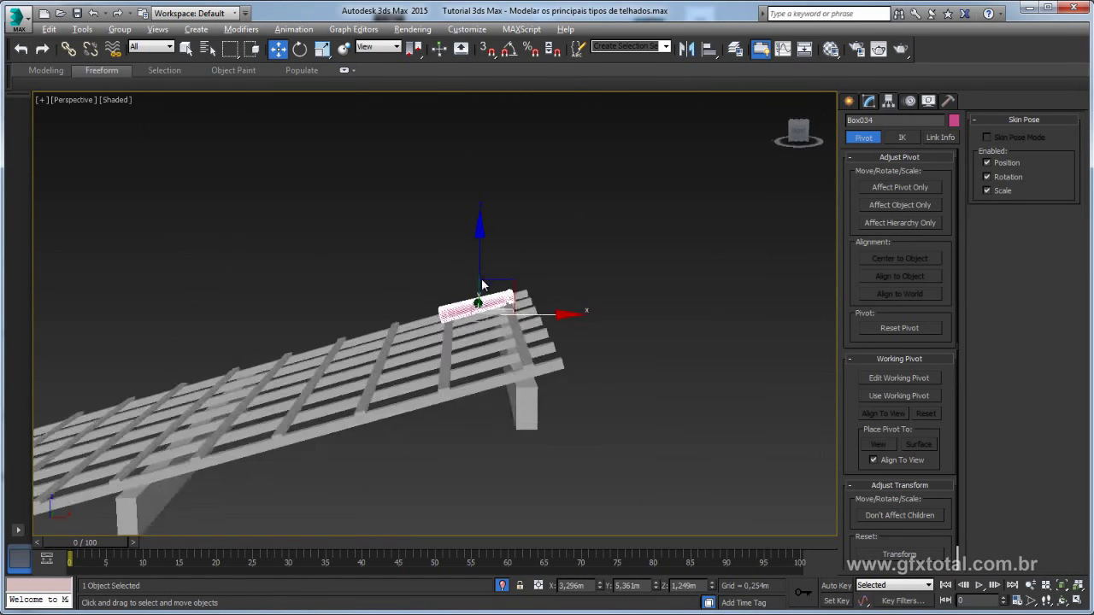
alt+middle_drag(482, 284, 343, 315)
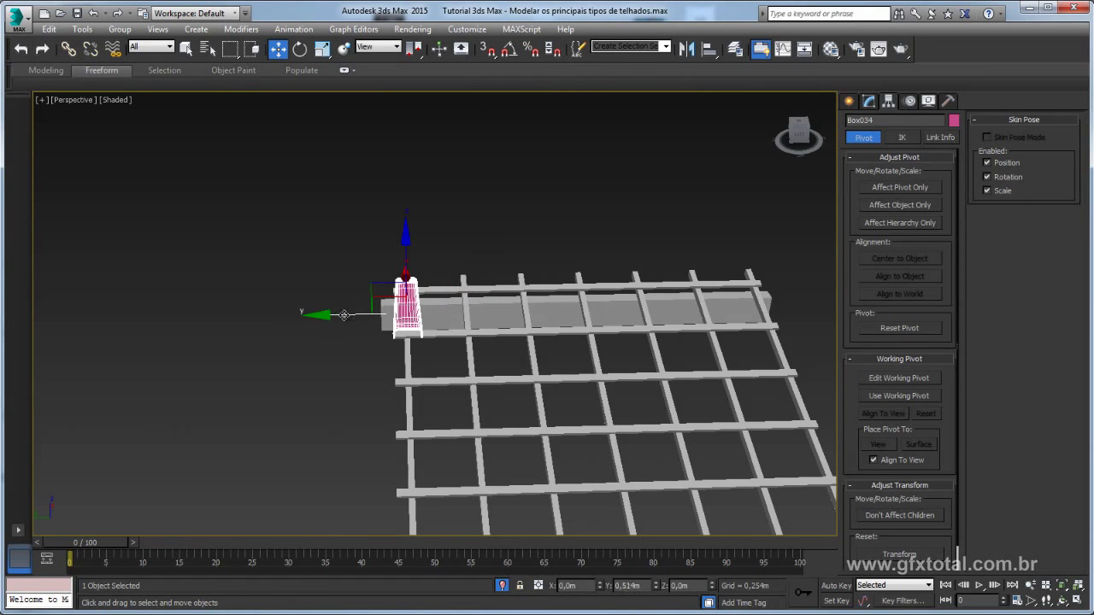
scroll(356, 319, up, 3)
scroll(363, 319, up, 3)
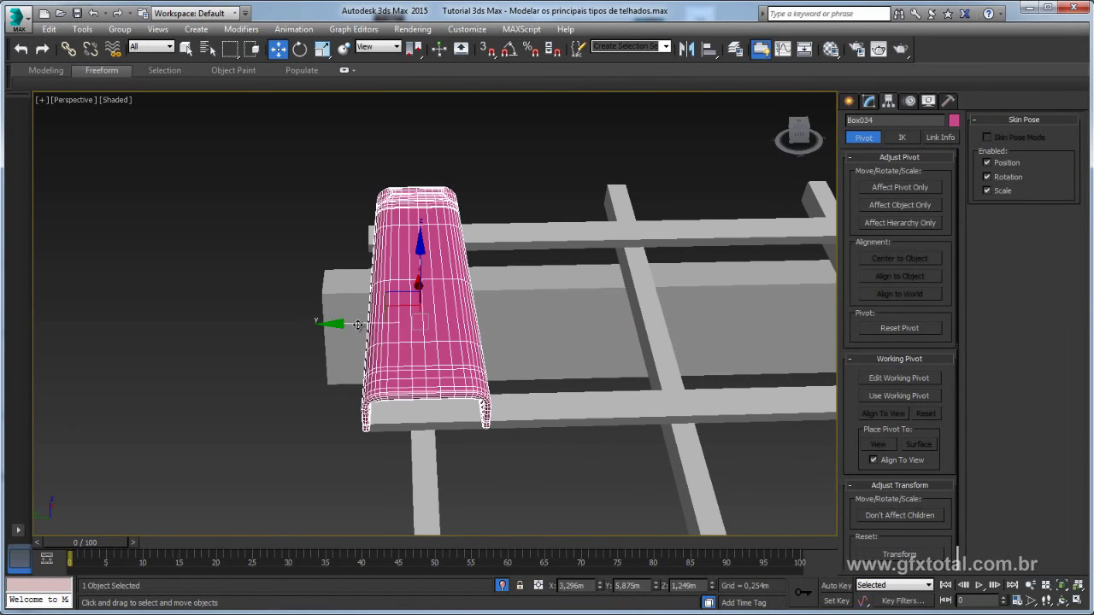
shift+drag(357, 325, 450, 331)
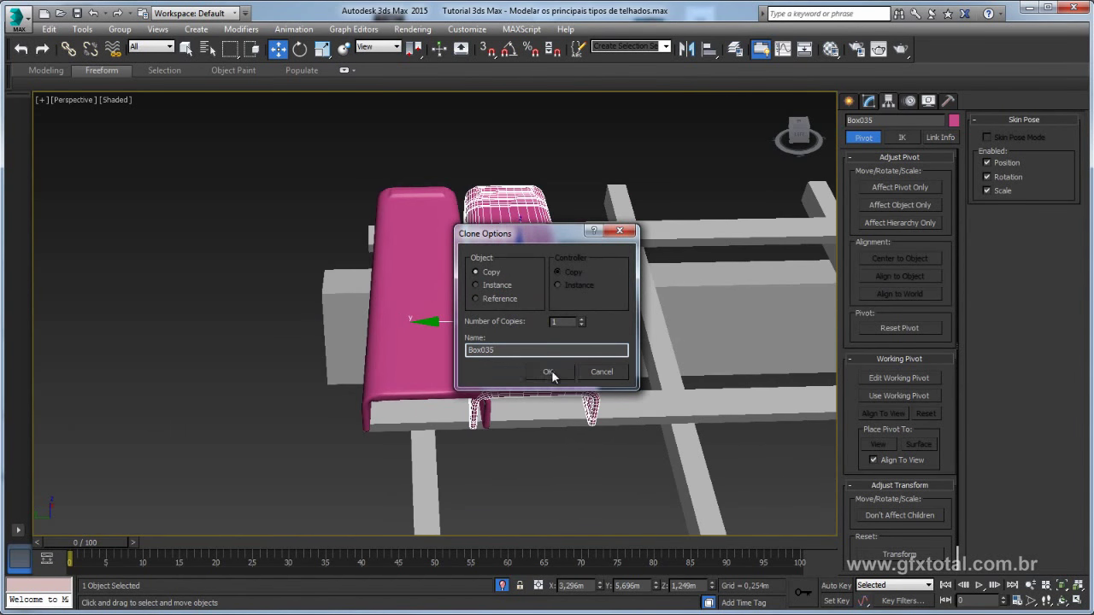
Confirm the Box035 copy, enable Angle Snap and set the reference coordinate system to Local
click(547, 372)
alt+middle_drag(548, 372, 562, 314)
key(e)
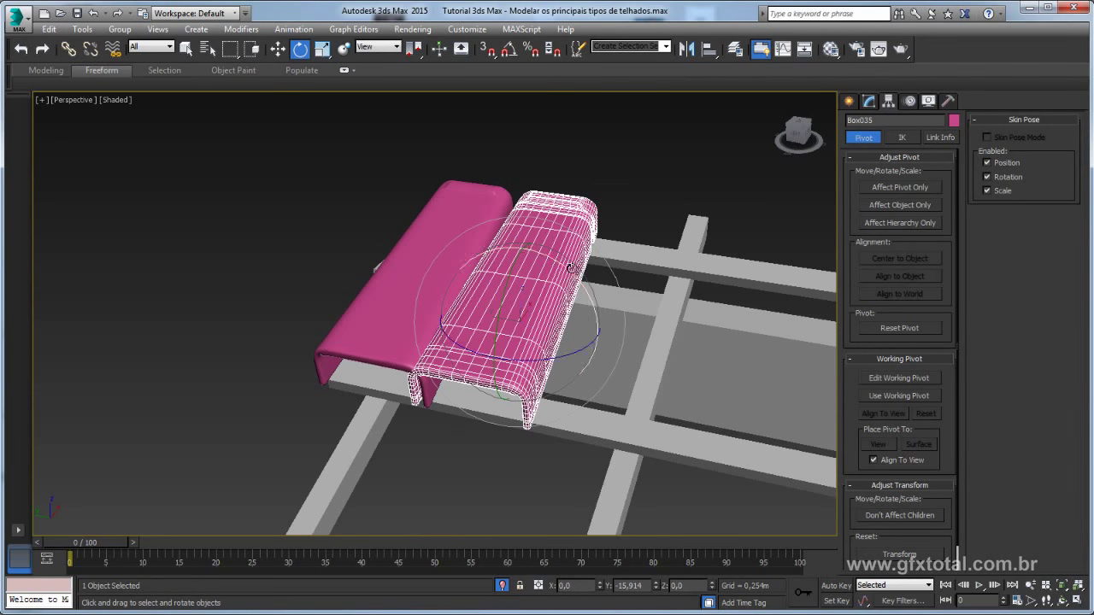
middle_drag(548, 229, 316, 176)
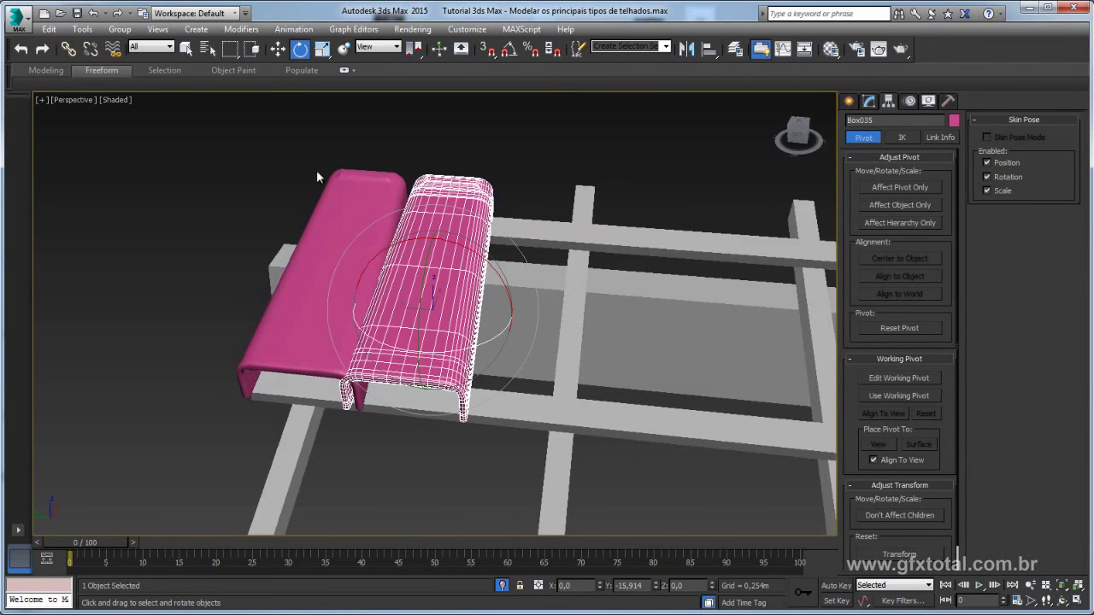
click(509, 51)
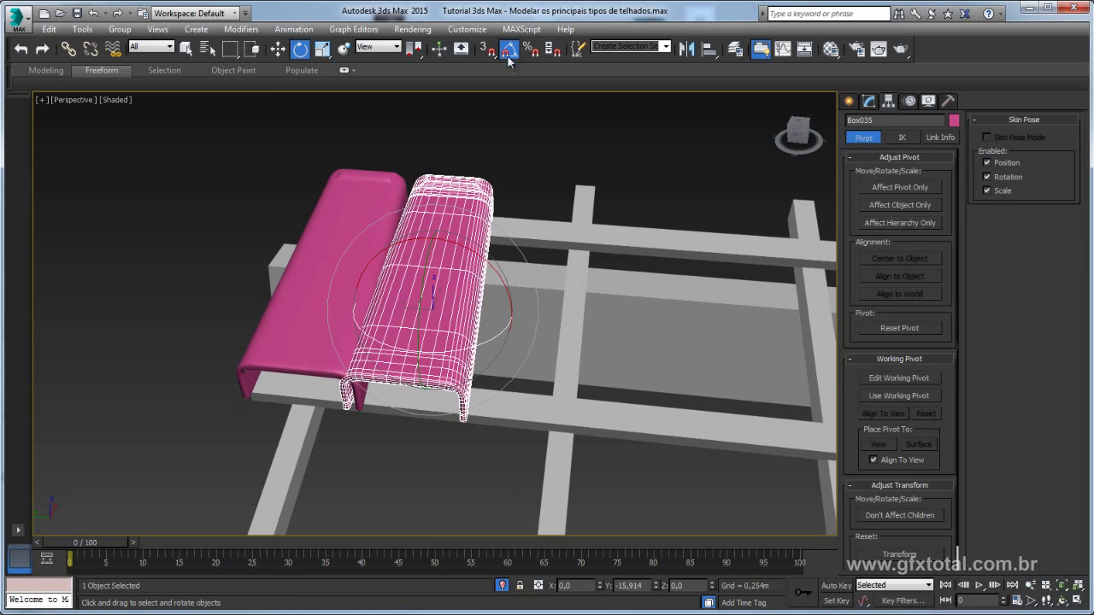
click(380, 50)
click(373, 95)
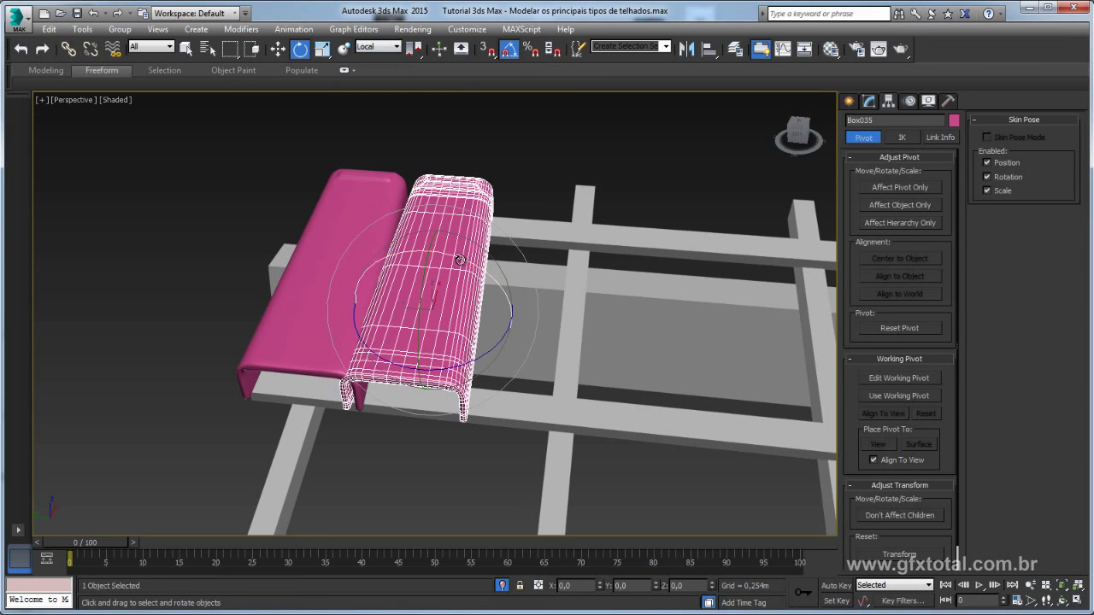
Flip the copied tile 165° on X, raise it to the beams and slide it against the original
drag(460, 260, 566, 300)
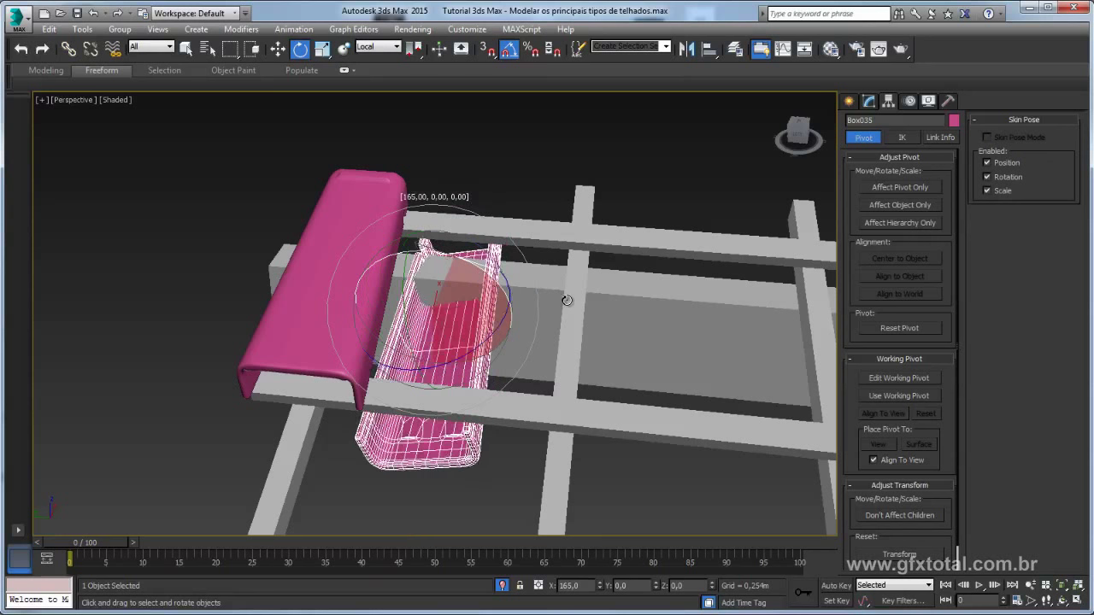
drag(566, 300, 567, 300)
key(w)
mouse_move(566, 300)
alt+middle_down()
mouse_move(516, 297)
mouse_move(374, 107)
alt+middle_up()
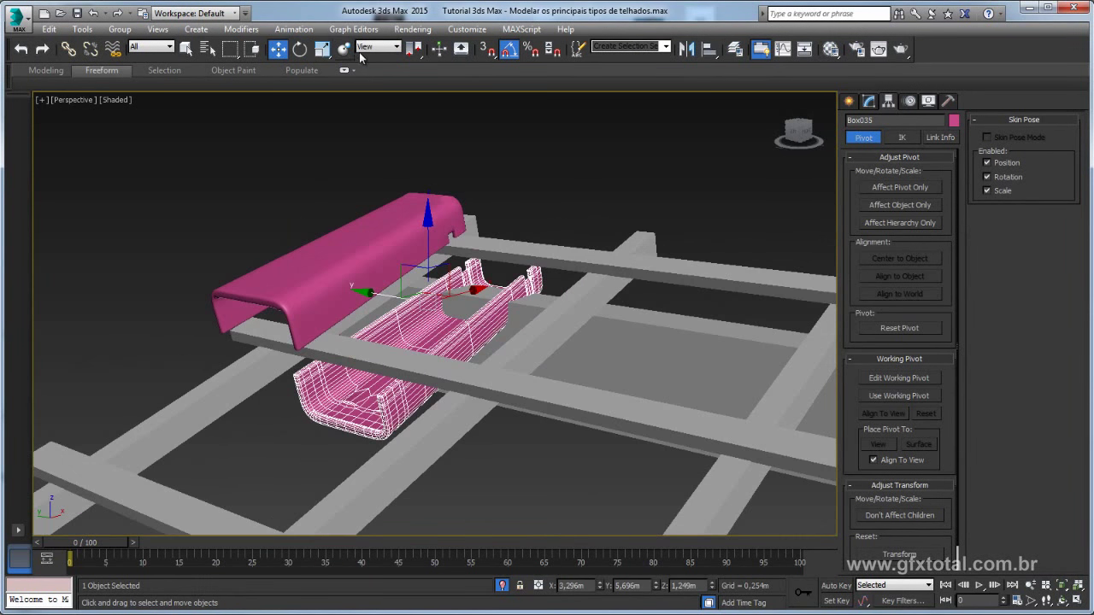
click(386, 49)
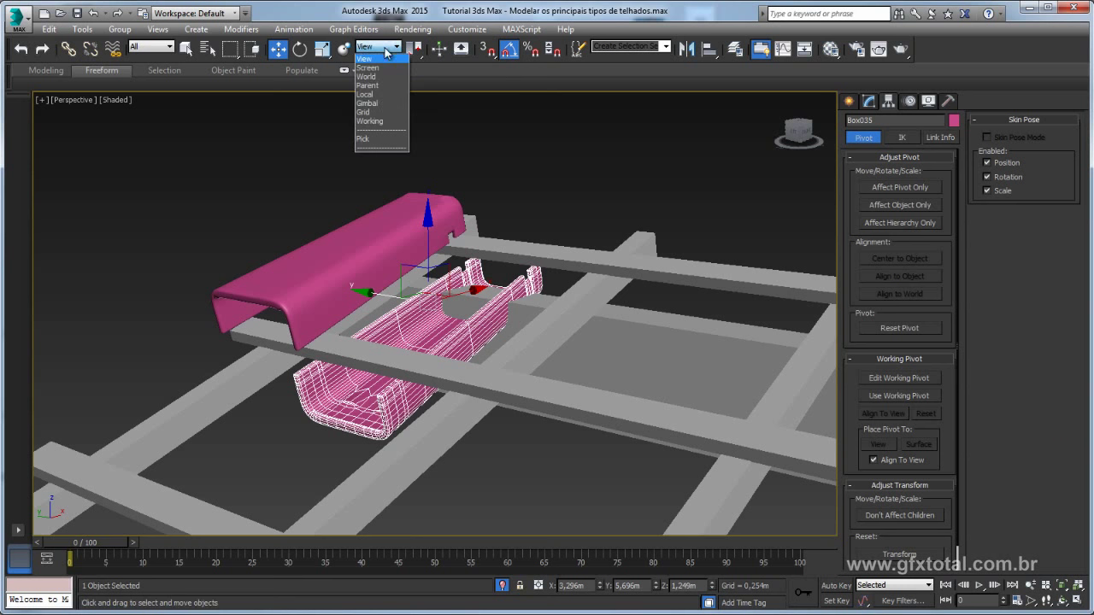
click(376, 94)
mouse_move(376, 96)
alt+middle_down()
mouse_move(579, 206)
mouse_move(607, 266)
mouse_move(418, 402)
alt+middle_up()
drag(434, 386, 434, 317)
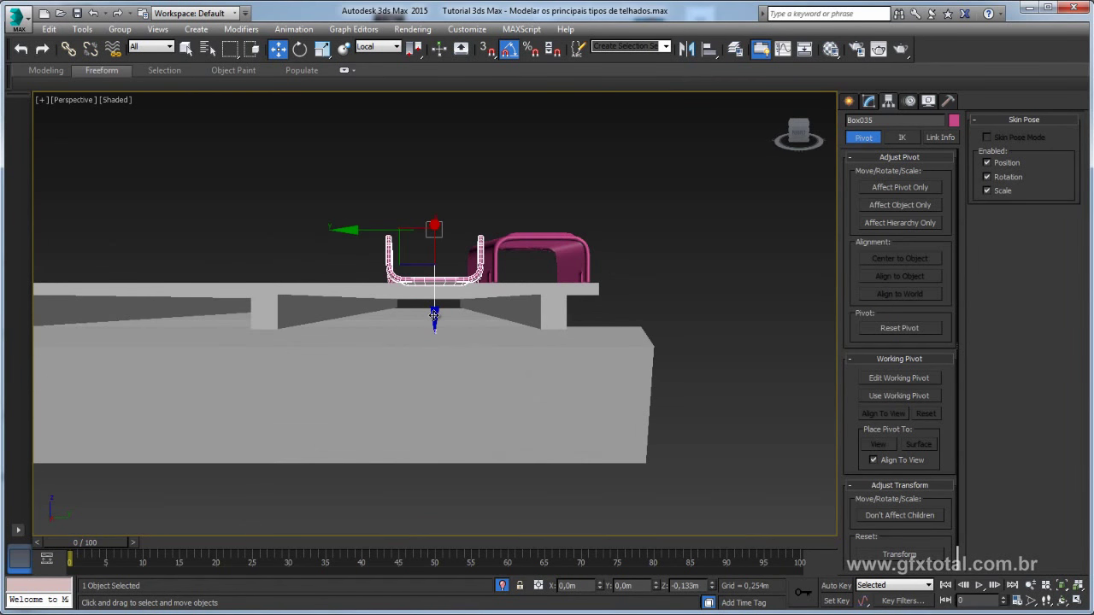
alt+middle_drag(433, 314, 367, 295)
mouse_move(538, 250)
alt+middle_down()
mouse_move(316, 274)
mouse_move(320, 247)
alt+middle_up()
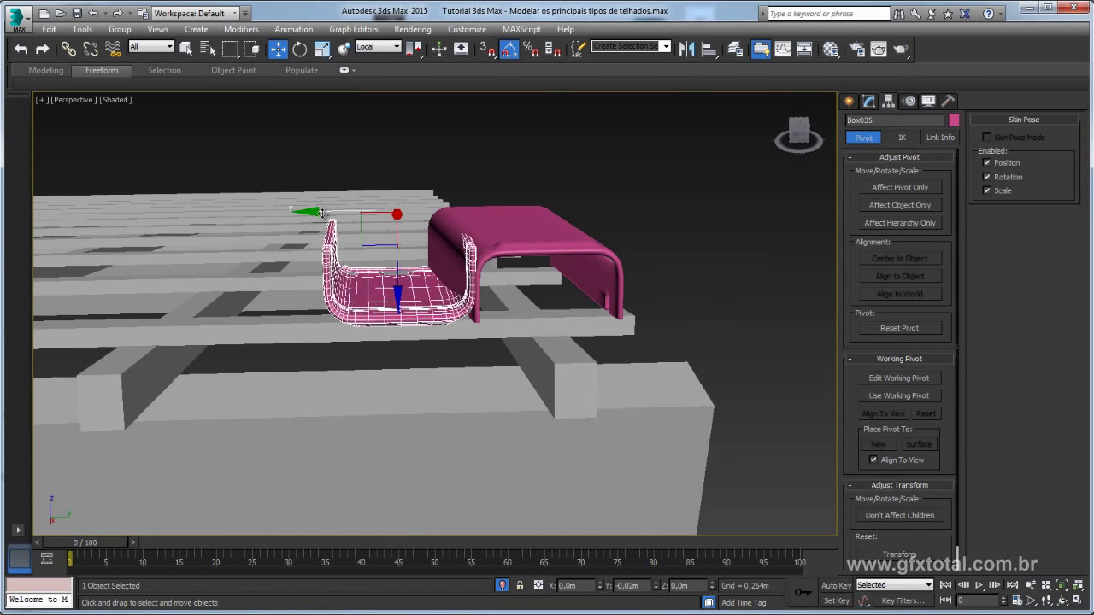
drag(305, 219, 334, 221)
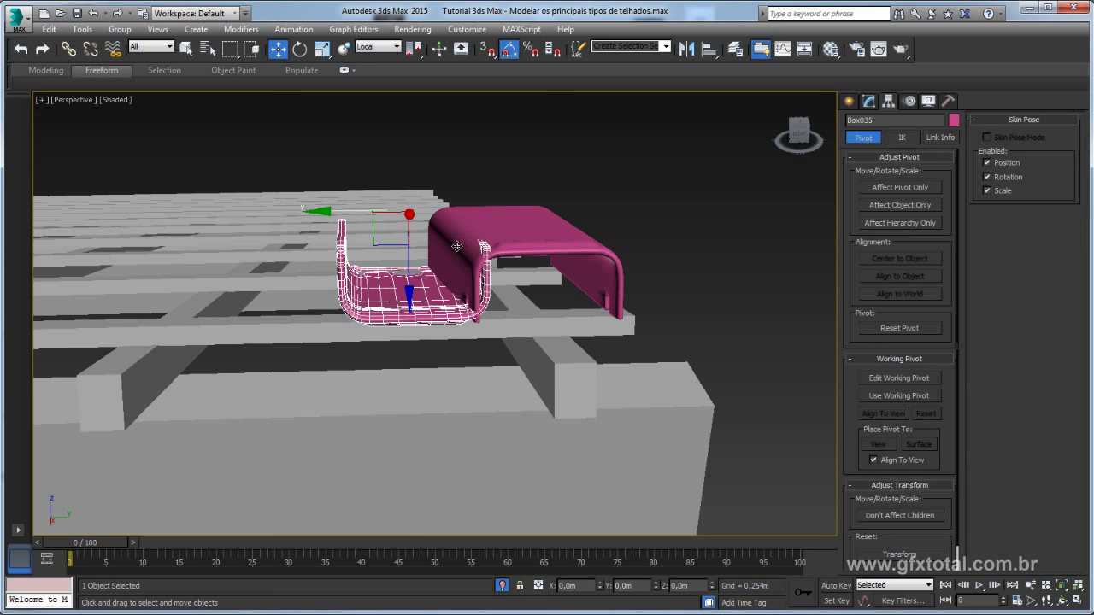
Nudge the upright original tile into place and select both tiles as an interlocking pair
click(457, 246)
drag(508, 248, 511, 236)
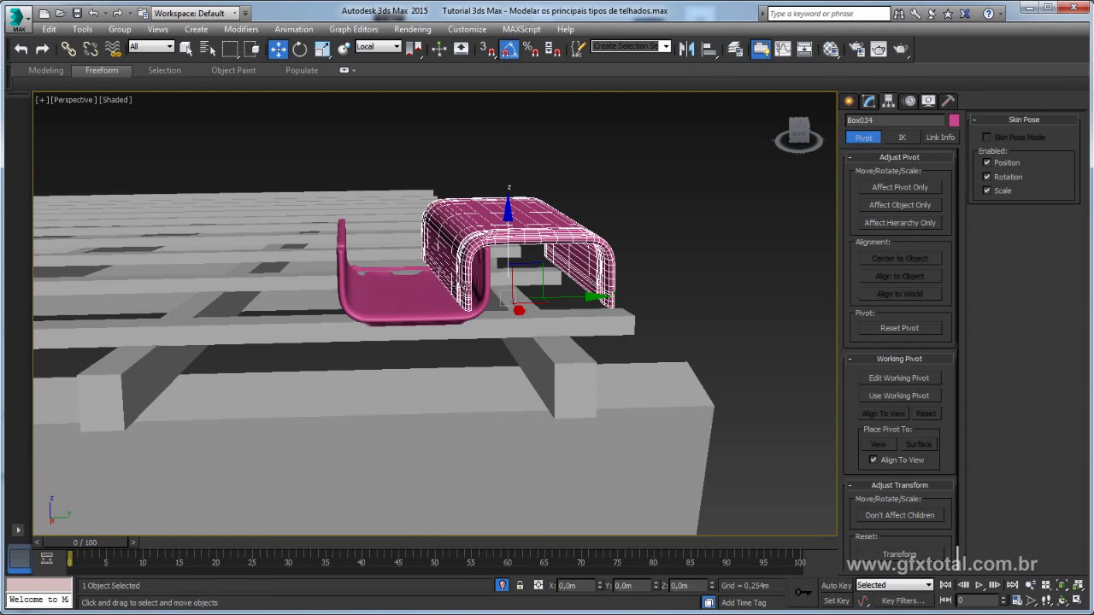
alt+middle_drag(511, 236, 491, 259)
key(e)
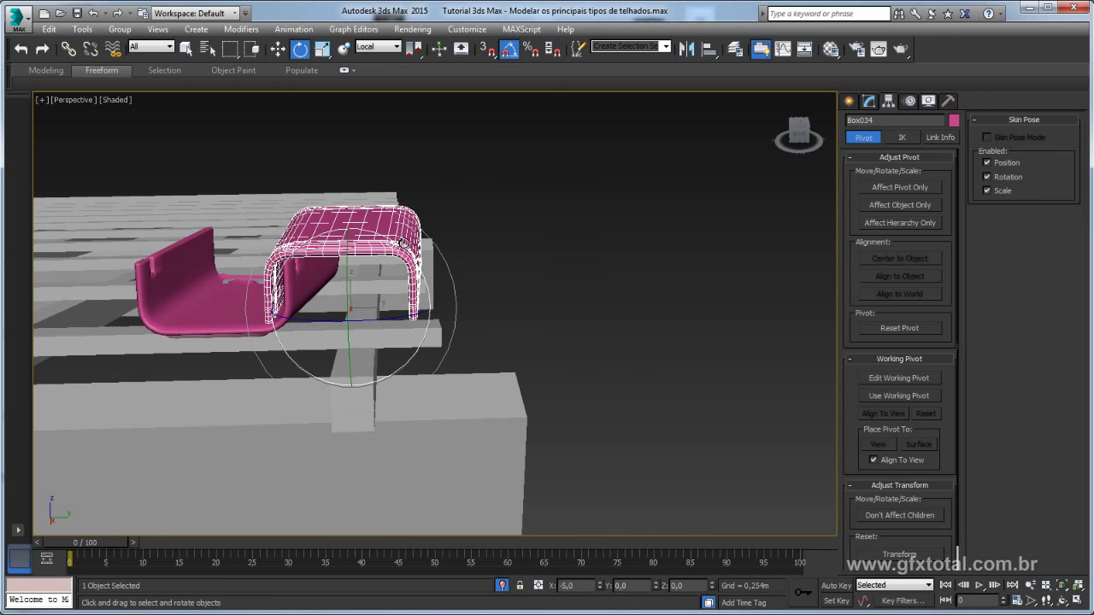
alt+middle_drag(403, 244, 405, 267)
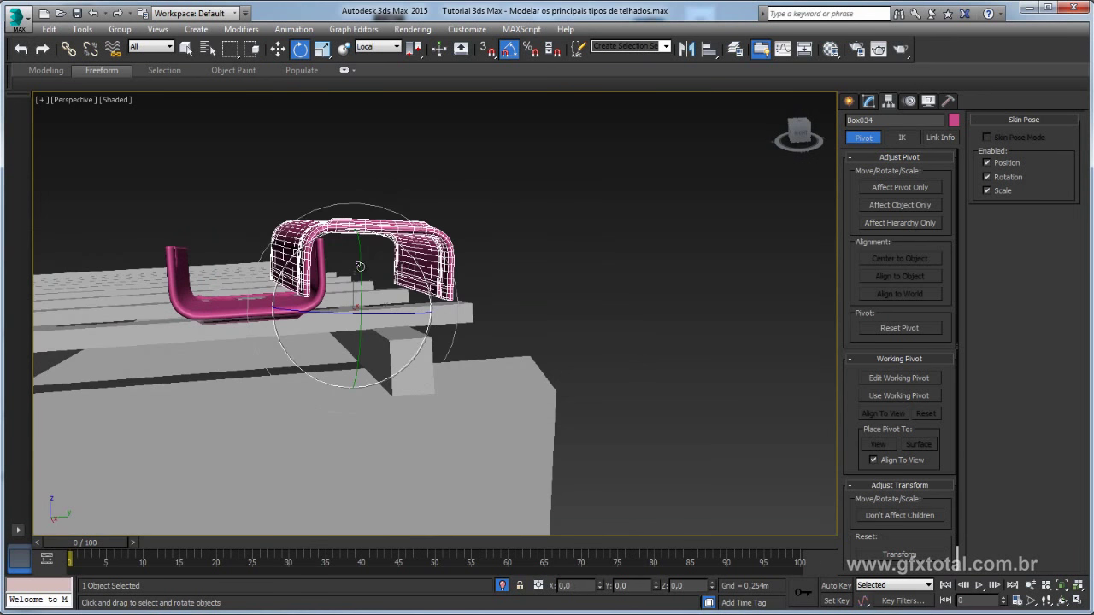
ctrl+click(320, 273)
alt+middle_drag(320, 274, 404, 251)
key(w)
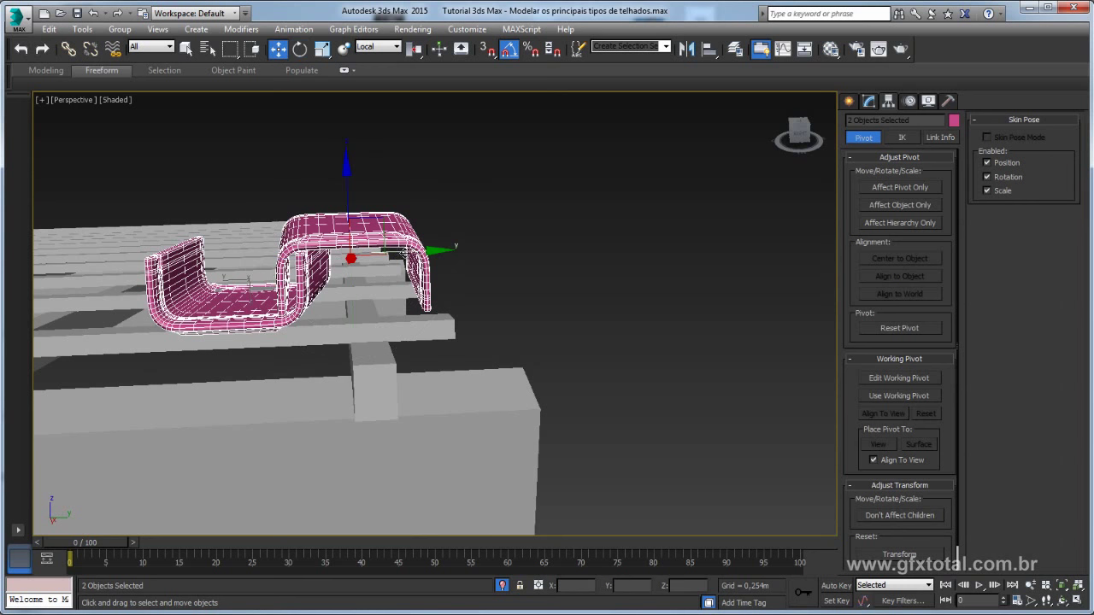
Tilt the interlocking tile pair about -5° on Y using the View coordinate system
click(377, 47)
click(373, 59)
mouse_move(505, 313)
alt+middle_down()
mouse_move(439, 415)
mouse_move(278, 313)
mouse_move(275, 288)
alt+middle_up()
key(e)
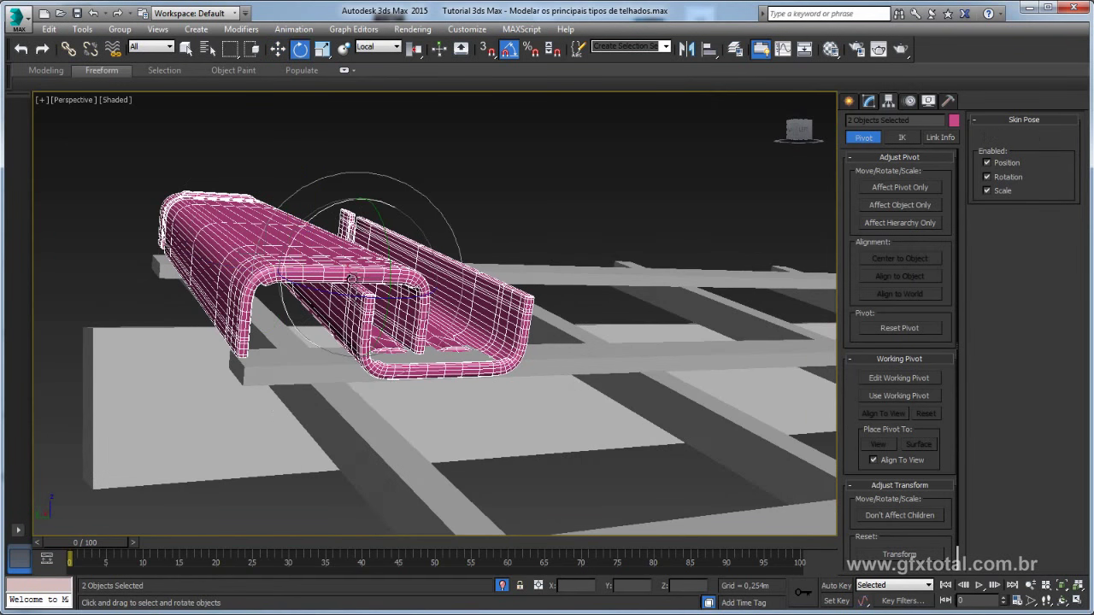
alt+middle_drag(351, 279, 382, 297)
alt+middle_drag(466, 369, 394, 259)
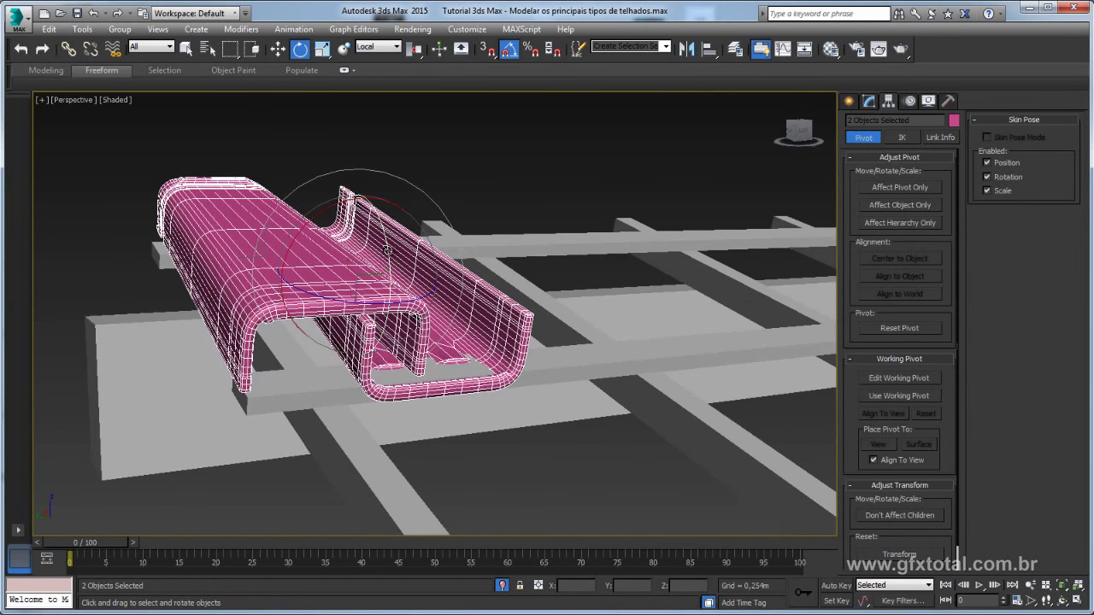
drag(373, 203, 380, 206)
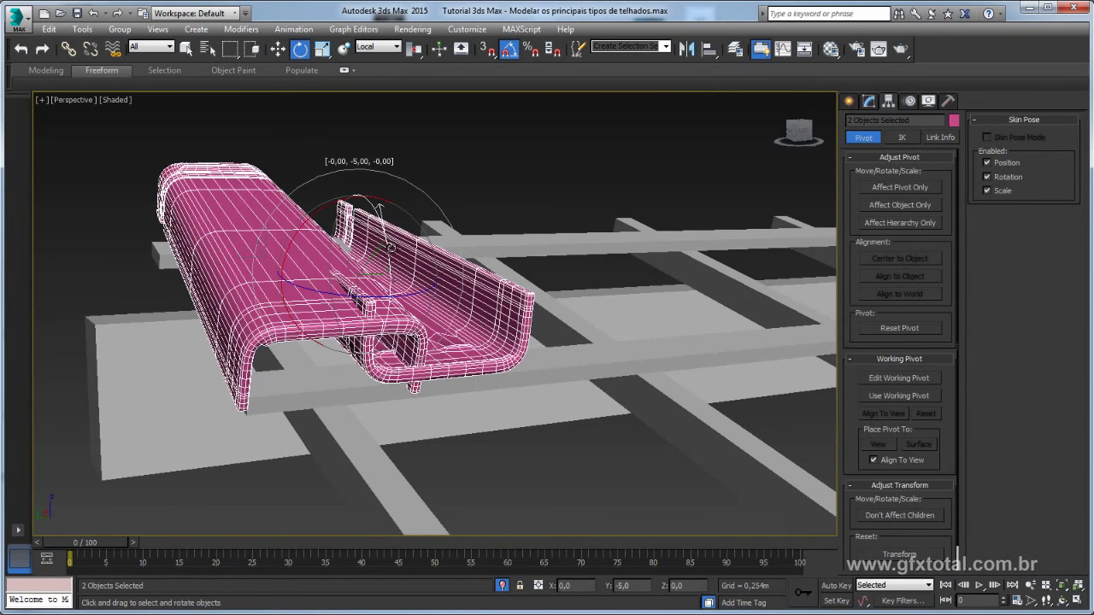
click(384, 47)
click(373, 59)
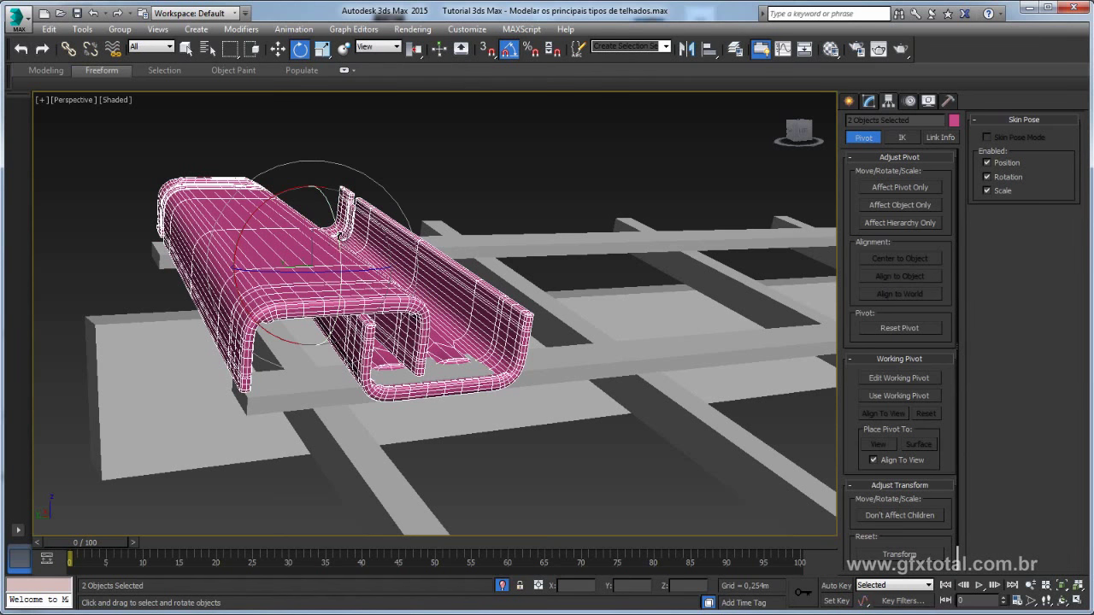
drag(379, 206, 385, 256)
Lift the tile pair onto the roof and clone it along the roof edge as 12 copies
key(w)
mouse_move(342, 282)
alt+middle_down()
mouse_move(391, 283)
mouse_move(341, 225)
alt+middle_up()
drag(310, 210, 310, 208)
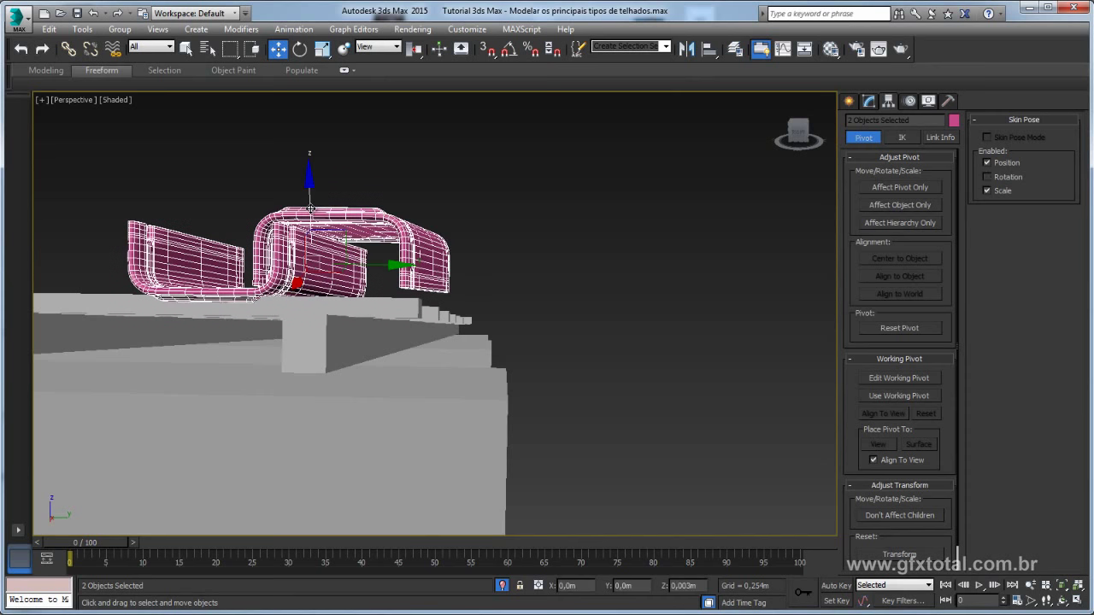
mouse_move(310, 208)
alt+middle_down()
mouse_move(218, 301)
mouse_move(289, 339)
mouse_move(77, 292)
alt+middle_up()
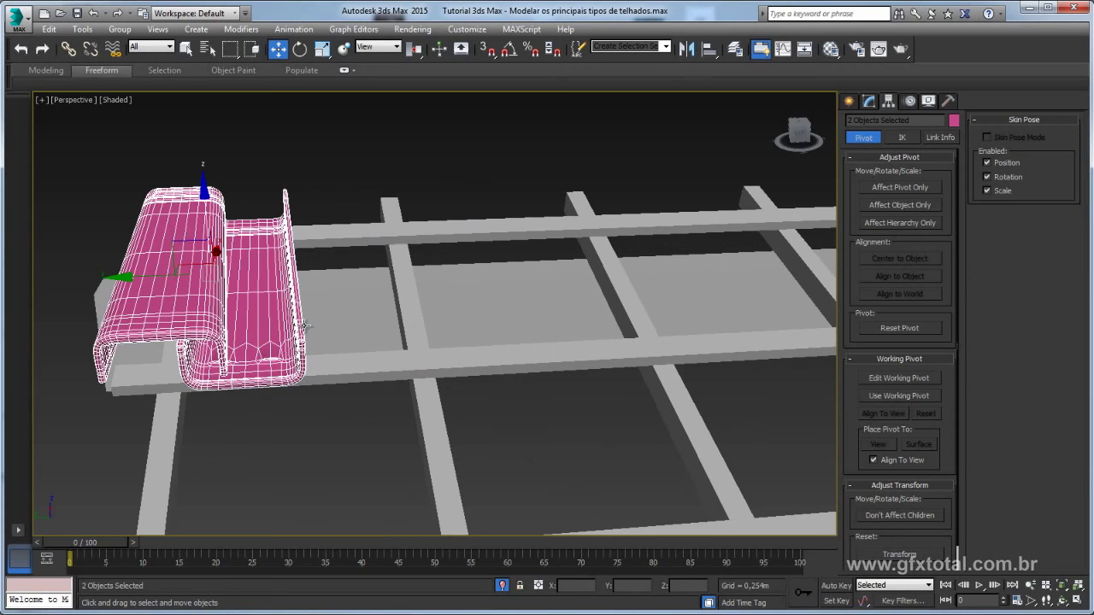
mouse_move(53, 299)
shift+mouse_down()
mouse_move(208, 304)
mouse_move(196, 306)
shift+mouse_up()
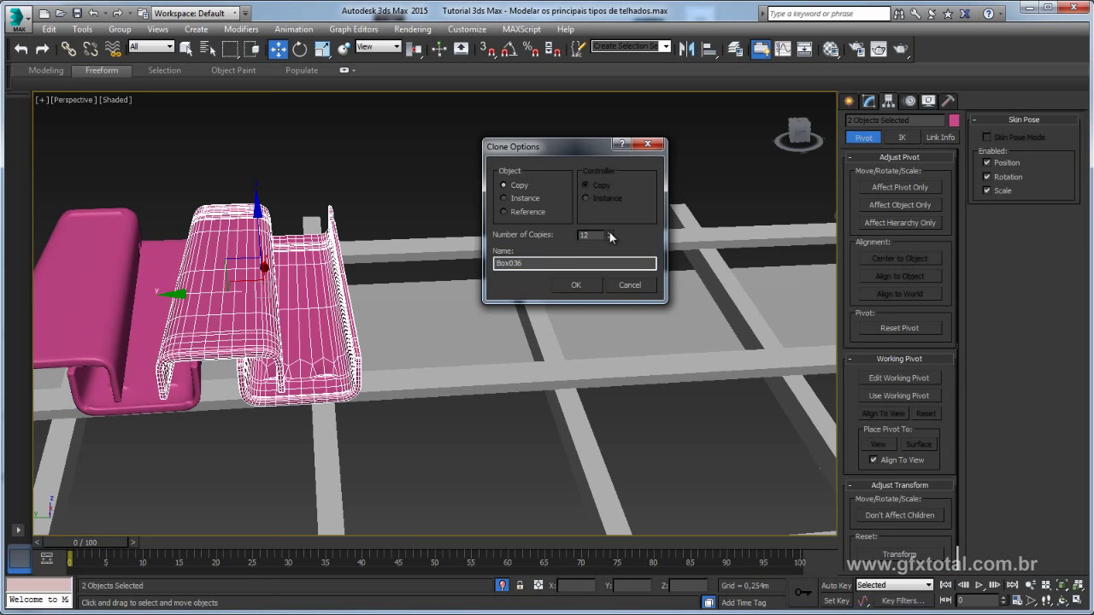
Make 12 copies of the pink interlocking tile pair in a row along the roof edge
drag(609, 236, 609, 233)
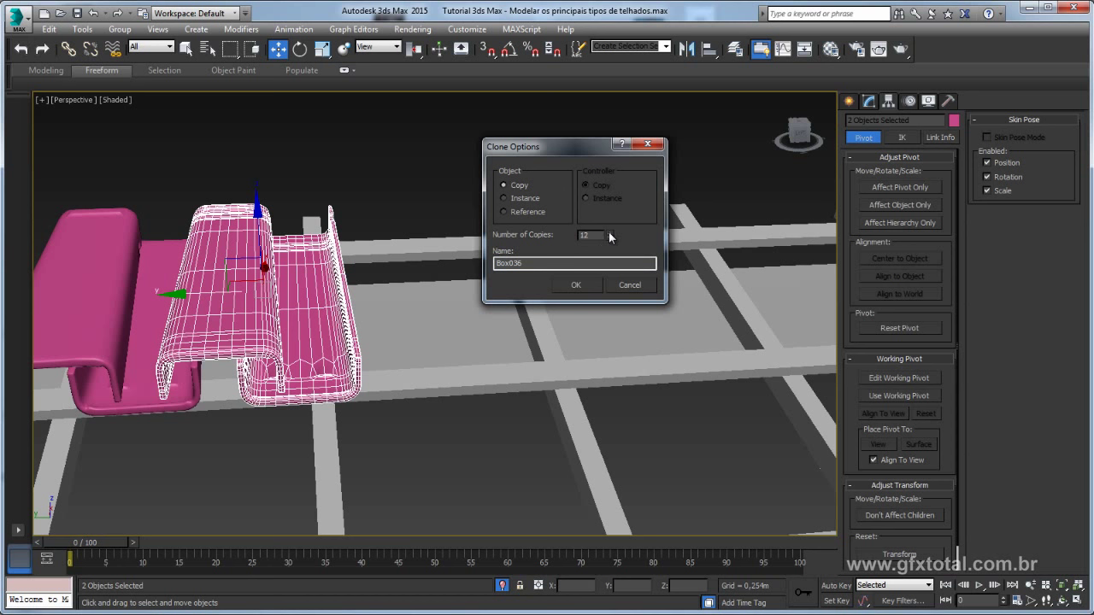
click(587, 284)
scroll(564, 303, down, 3)
scroll(539, 316, down, 3)
scroll(504, 329, down, 2)
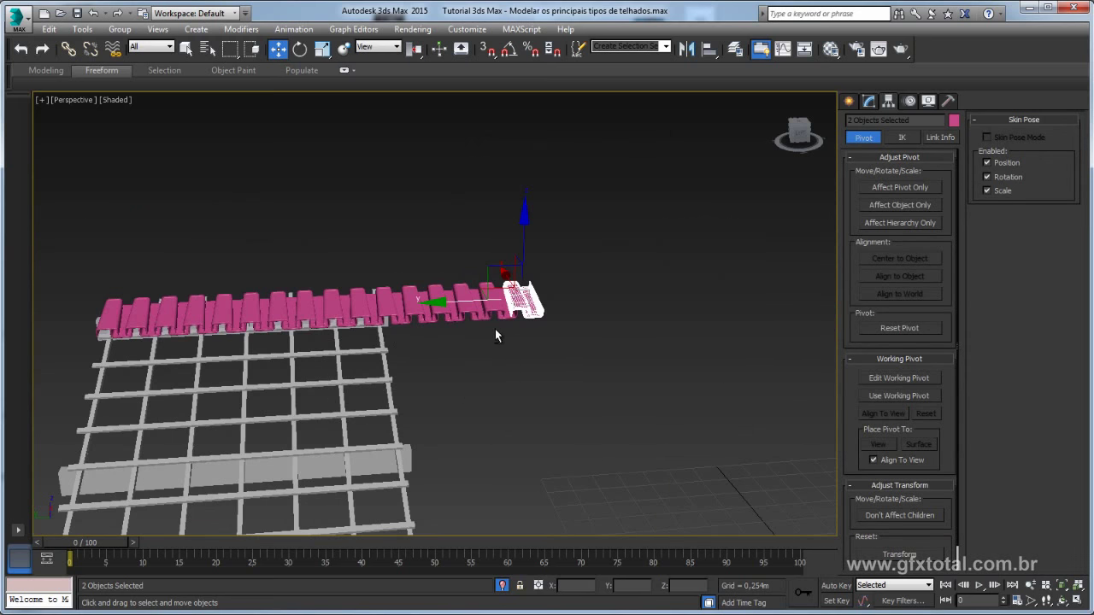
alt+middle_drag(495, 329, 570, 368)
Undo the extra tile copies overhanging the roof and inspect the finished row
key(ctrl+z)
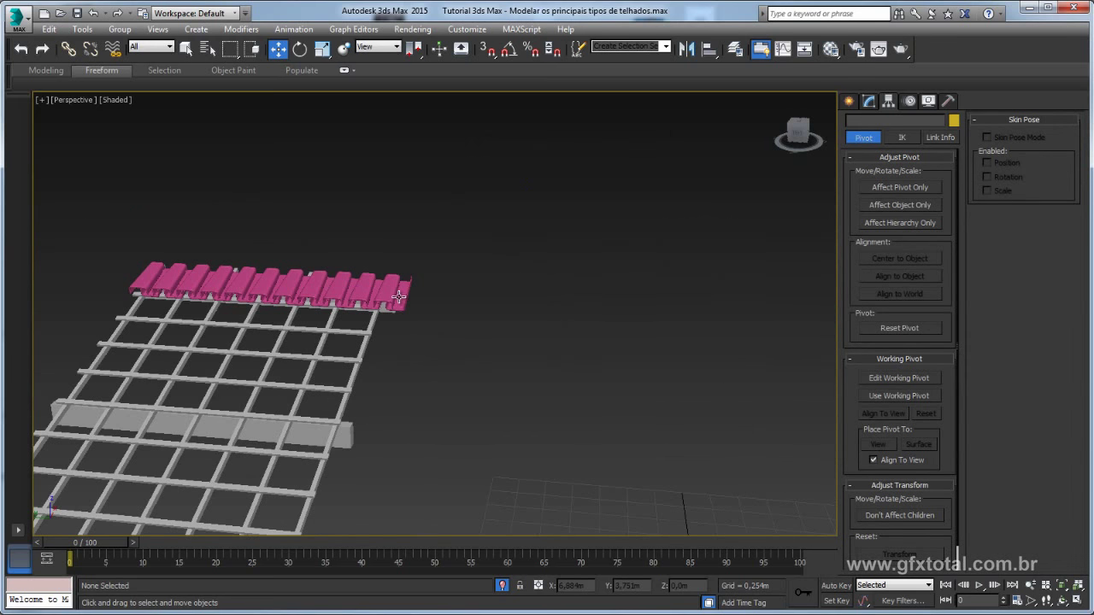
scroll(513, 322, down, 2)
alt+middle_drag(523, 313, 325, 179)
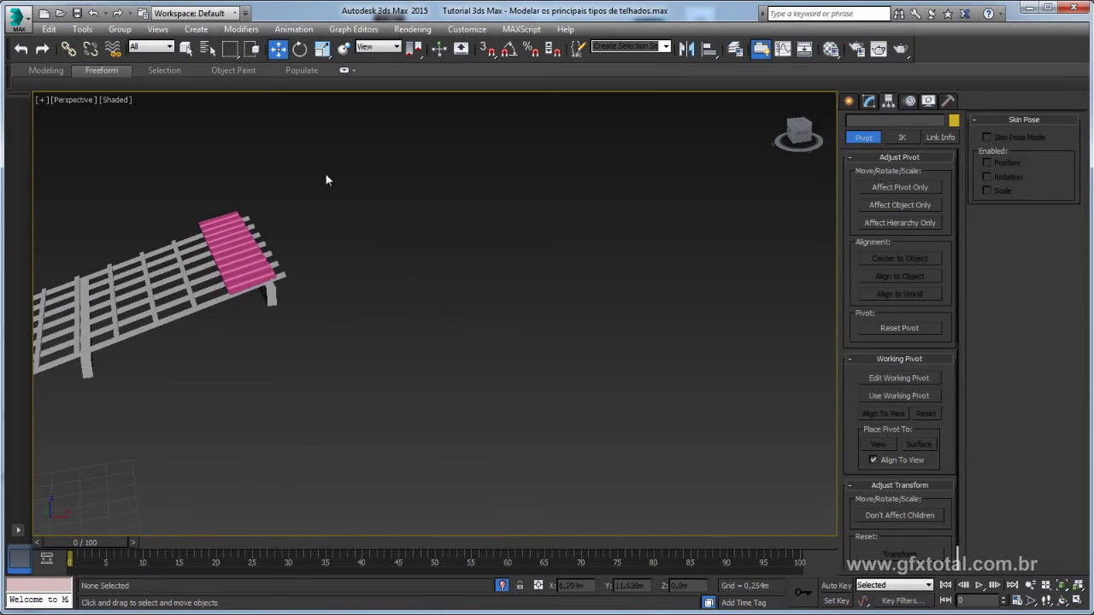
key(ctrl+z)
mouse_move(210, 332)
alt+middle_down()
mouse_move(352, 309)
mouse_move(487, 182)
alt+middle_up()
scroll(352, 309, up, 2)
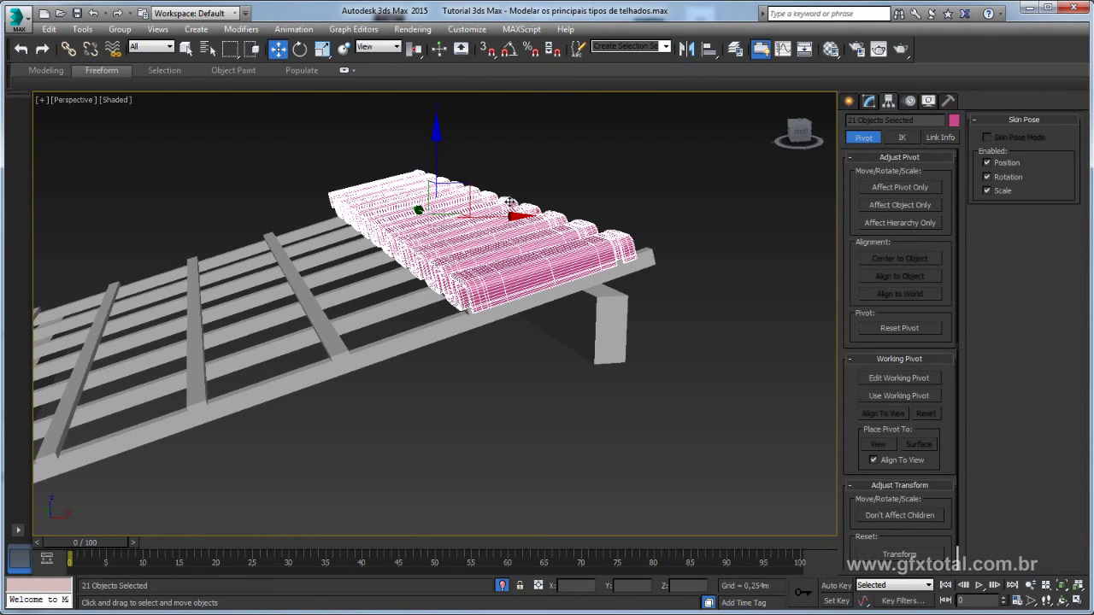
Set the reference coordinate system to Local for the tile row
alt+middle_drag(510, 201, 498, 209)
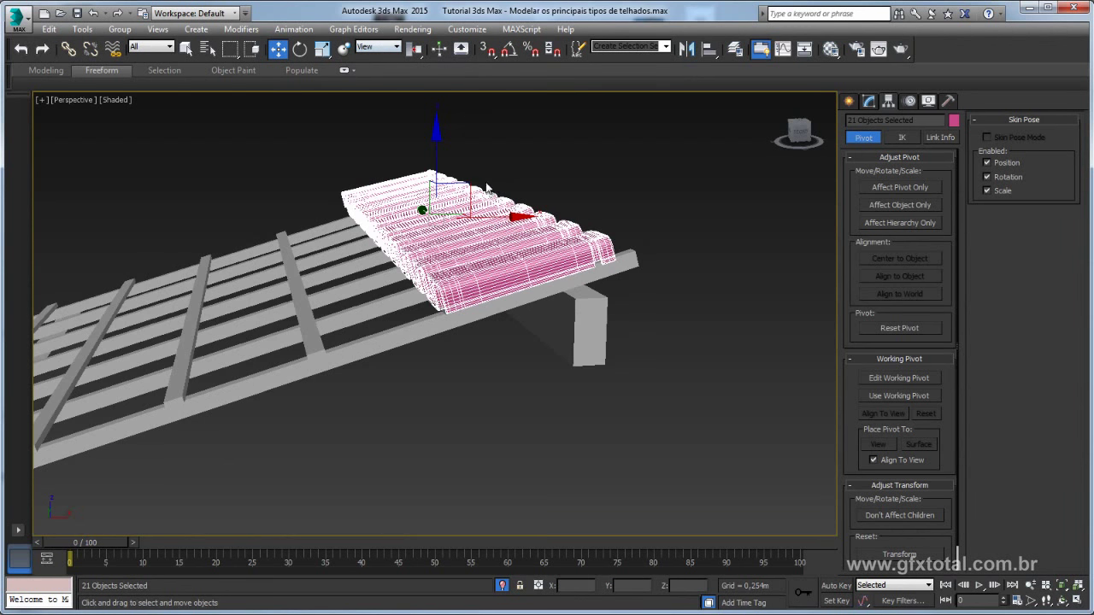
click(390, 47)
click(379, 101)
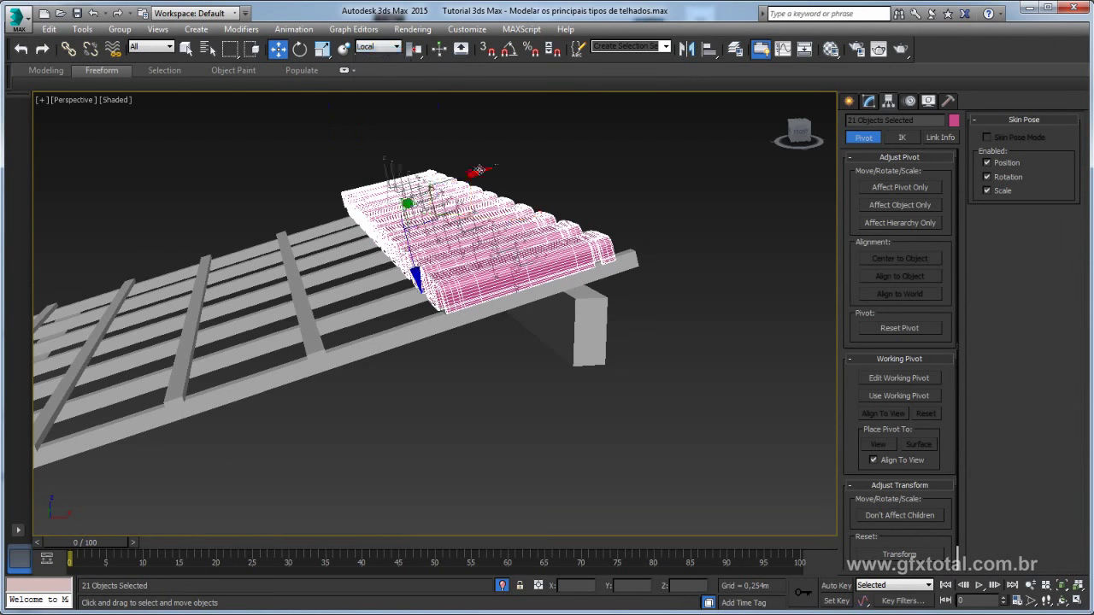
mouse_move(477, 171)
alt+middle_down()
mouse_move(539, 195)
mouse_move(306, 294)
mouse_move(161, 224)
alt+middle_up()
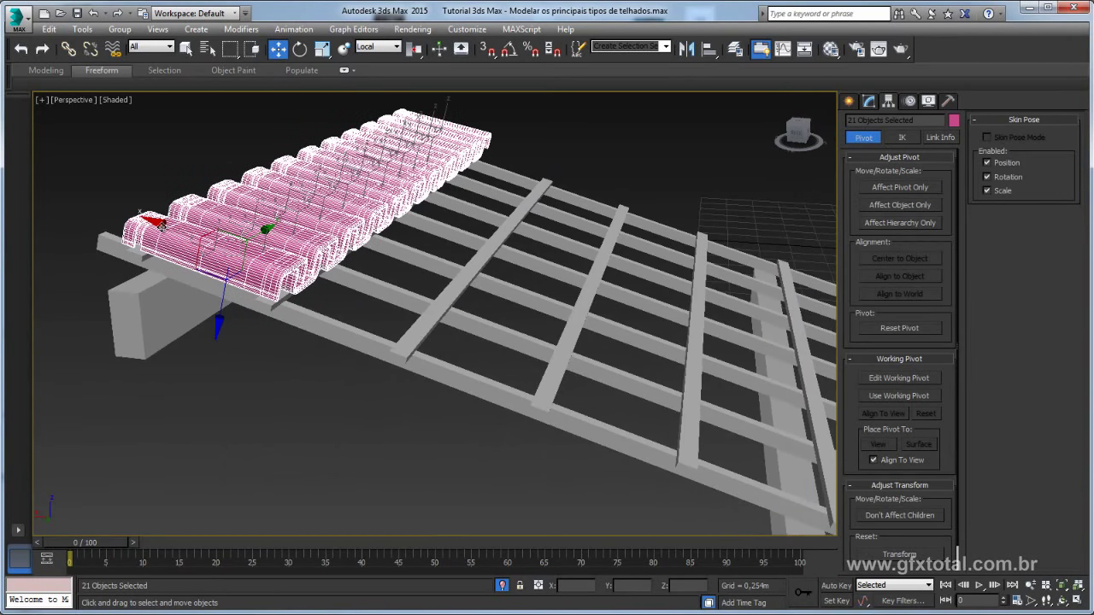
Shift-drag the 21-tile row along X to make 3 copies covering the roof
mouse_move(160, 224)
shift+mouse_down()
mouse_move(276, 289)
mouse_move(287, 308)
shift+mouse_up()
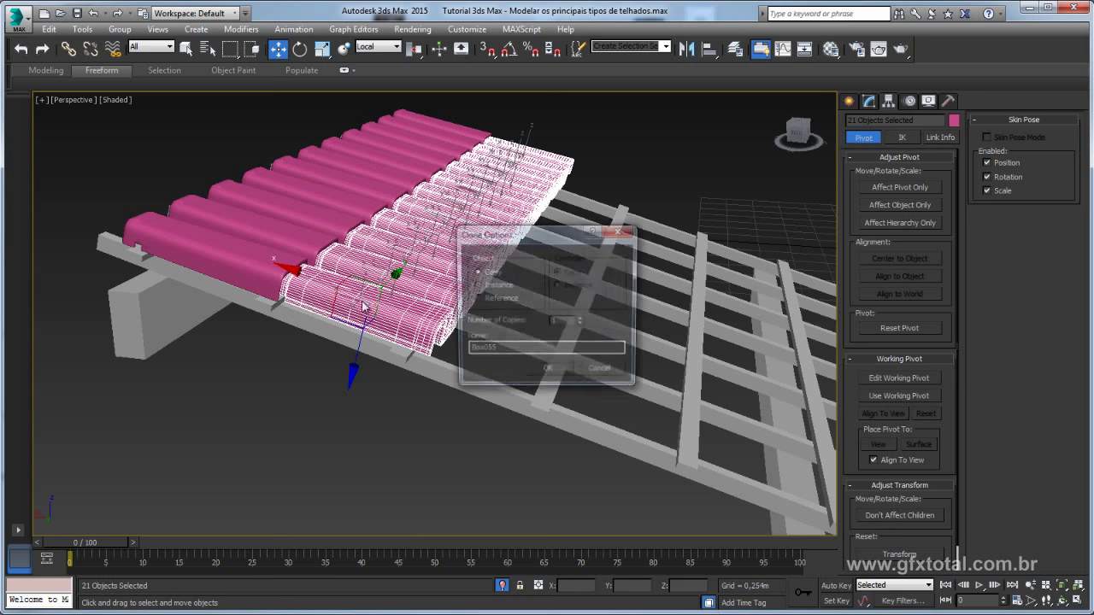
mouse_move(537, 236)
mouse_down()
mouse_move(381, 162)
mouse_move(270, 209)
mouse_up()
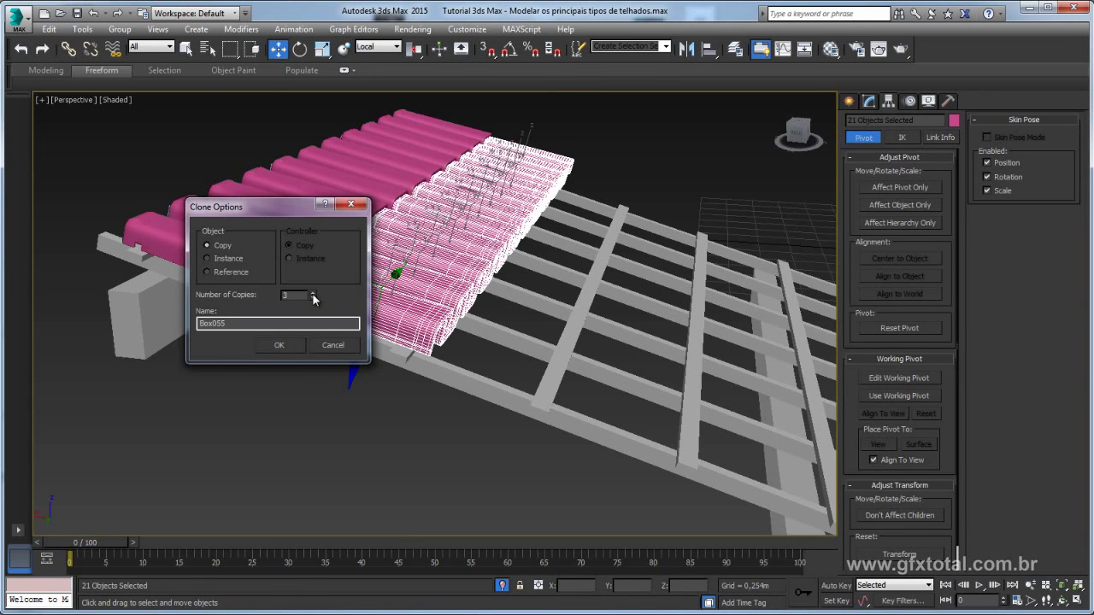
click(291, 341)
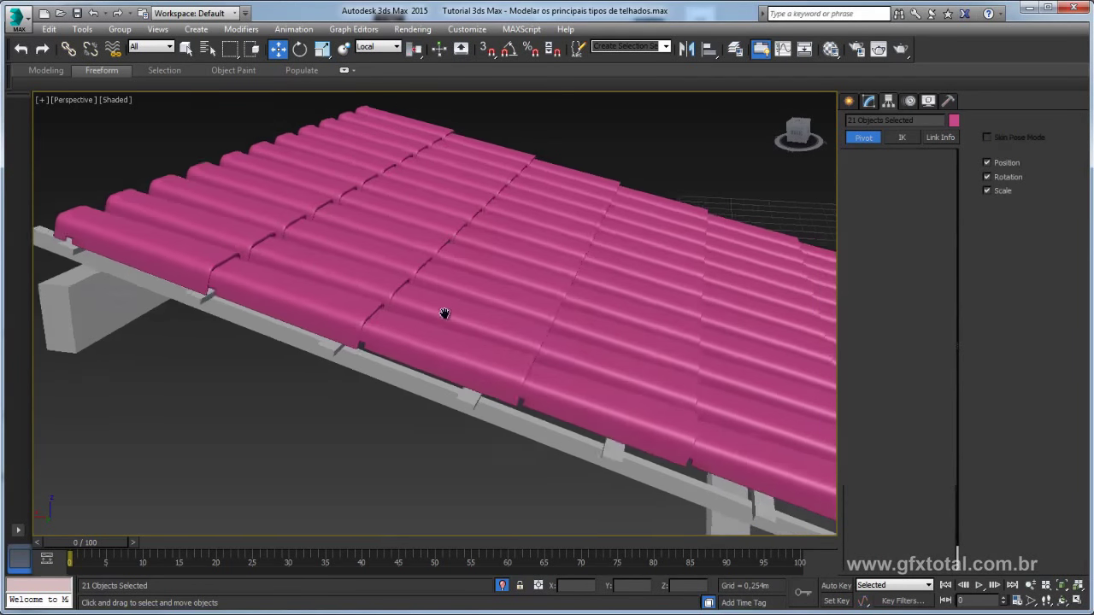
middle_drag(458, 303, 167, 177)
scroll(524, 306, up, 2)
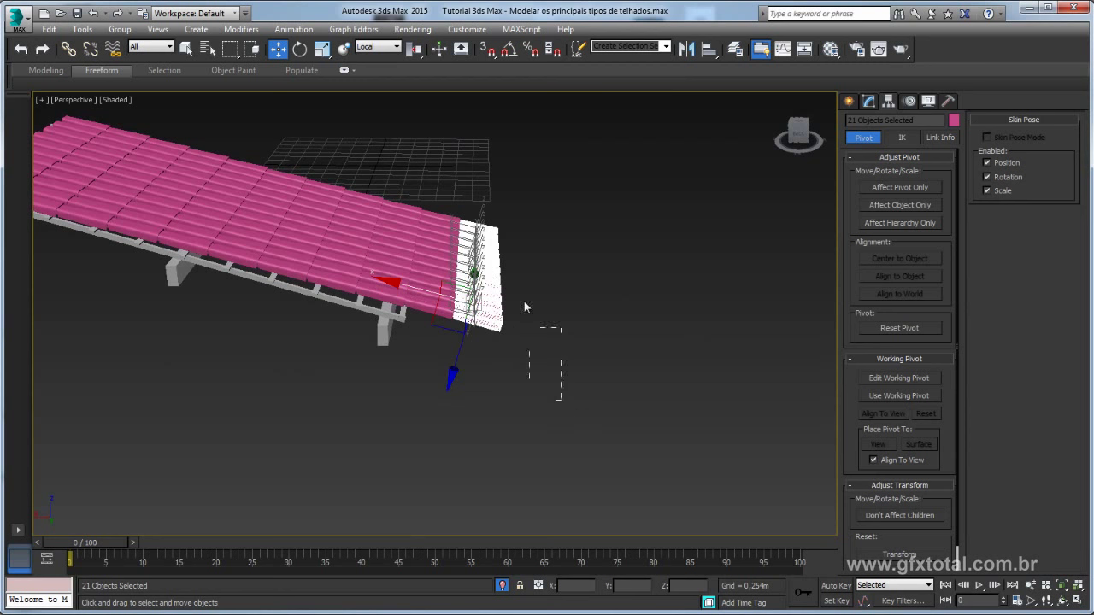
click(445, 181)
mouse_move(446, 181)
alt+middle_down()
mouse_move(451, 238)
mouse_move(236, 225)
alt+middle_up()
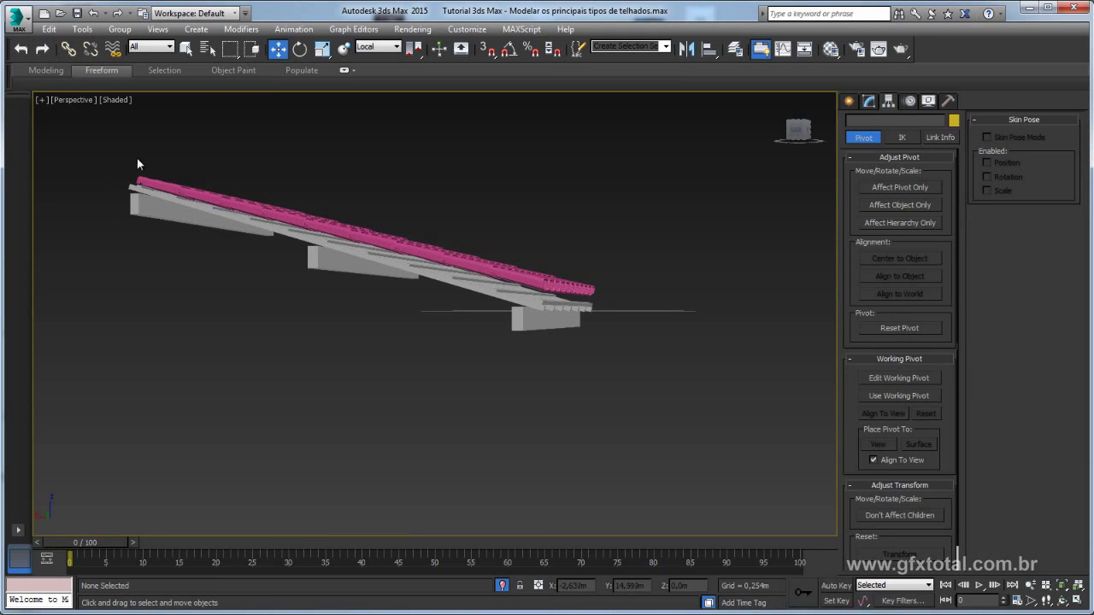
Select all 189 pink tiles and set the reference coordinate system to View
click(531, 297)
mouse_move(634, 345)
alt+middle_down()
mouse_move(581, 371)
mouse_move(420, 75)
alt+middle_up()
click(396, 47)
click(372, 58)
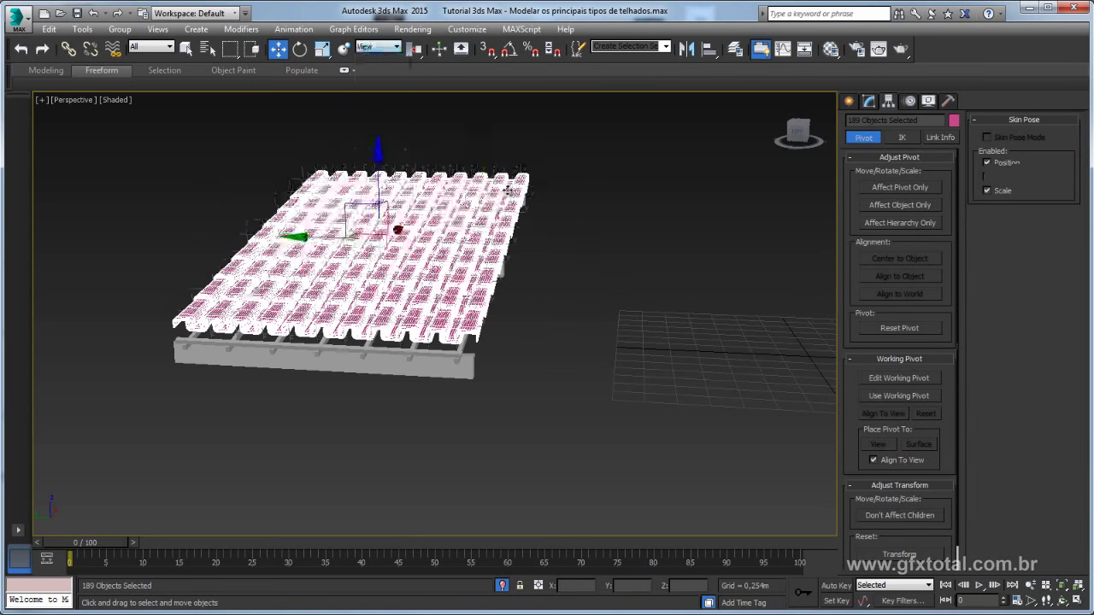
alt+middle_drag(427, 171, 466, 202)
In the Front view, rotate the tiles about 1.1° on Z to follow the rafter slope
key(f)
scroll(455, 205, down, 2)
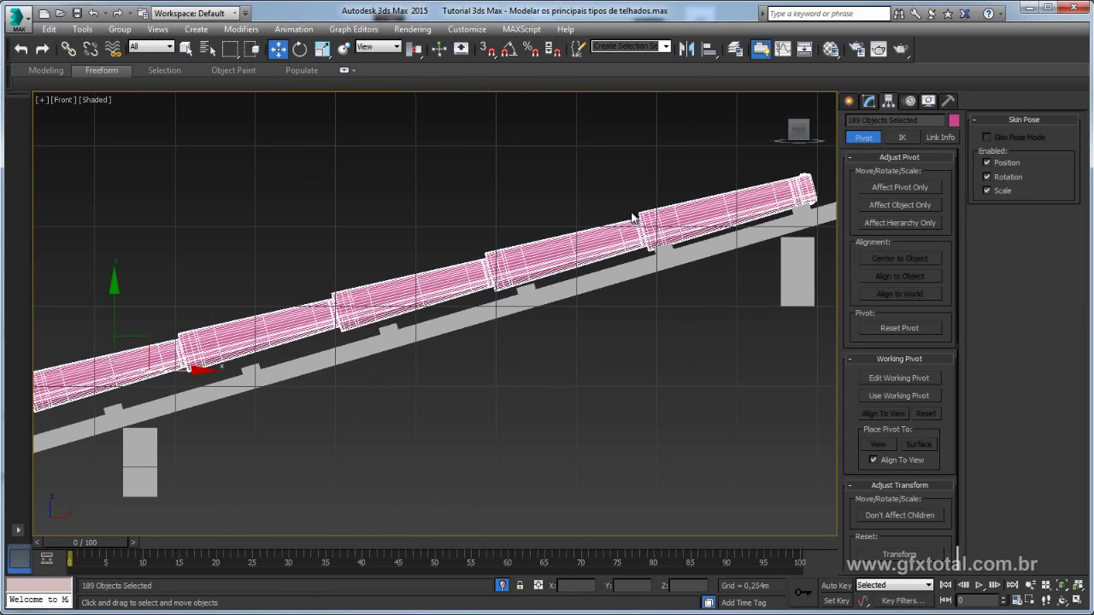
scroll(345, 272, up, 2)
key(e)
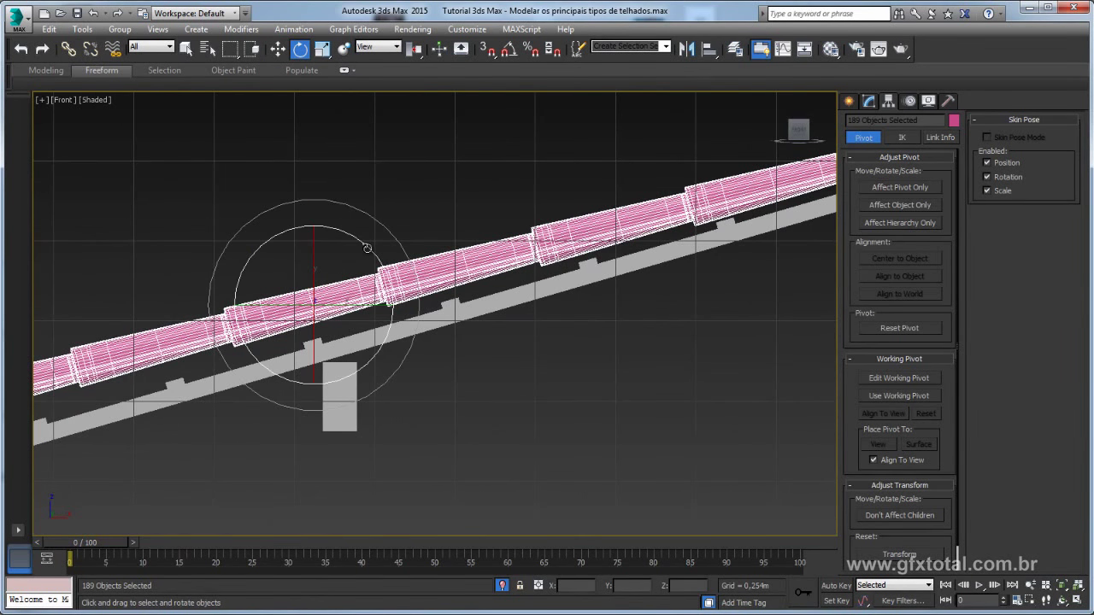
drag(367, 248, 353, 282)
key(w)
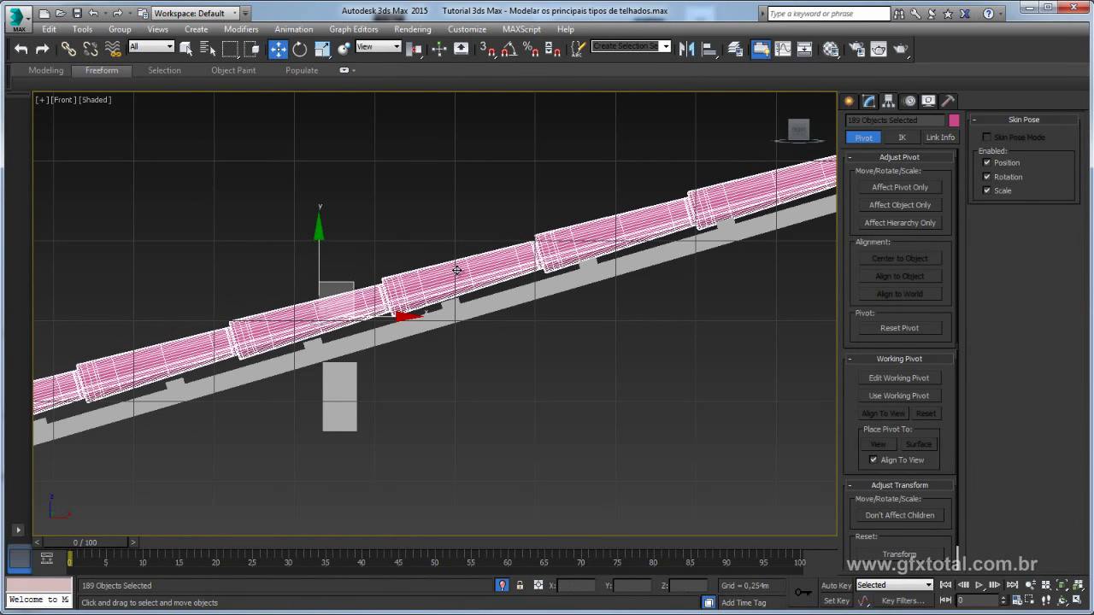
Return to the Perspective view, deselect, and inspect the finished tiled roof
scroll(478, 269, down, 4)
scroll(484, 263, up, 2)
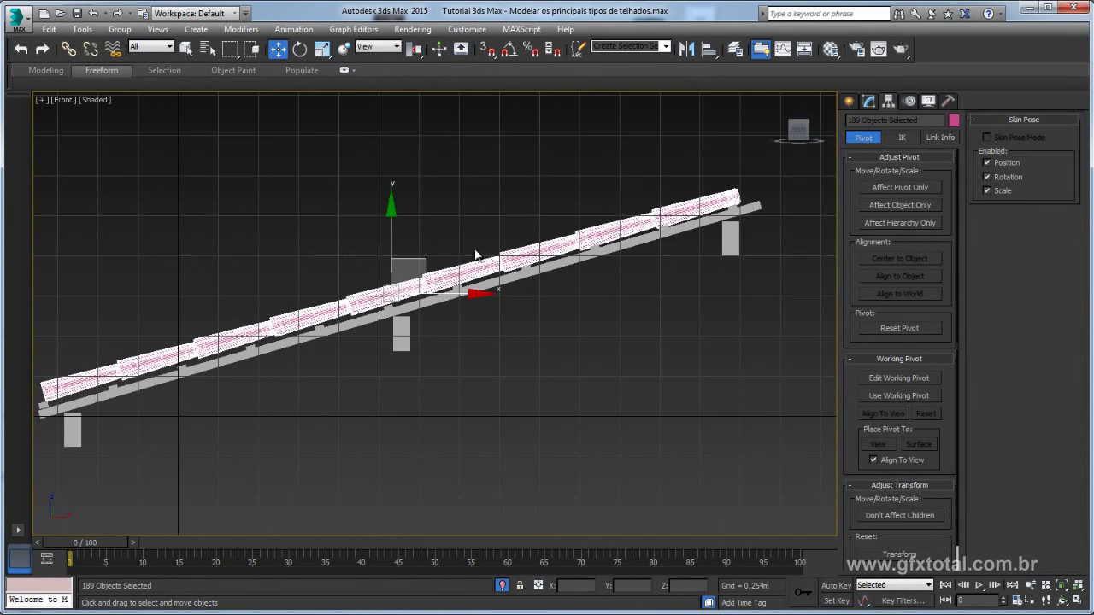
key(p)
mouse_move(473, 263)
alt+middle_down()
mouse_move(672, 311)
mouse_move(627, 390)
mouse_move(419, 302)
mouse_move(425, 244)
mouse_move(596, 265)
mouse_move(593, 218)
mouse_move(675, 265)
mouse_move(598, 384)
mouse_move(528, 591)
alt+middle_up()
click(671, 309)
scroll(557, 373, down, 5)
alt+middle_drag(556, 373, 695, 308)
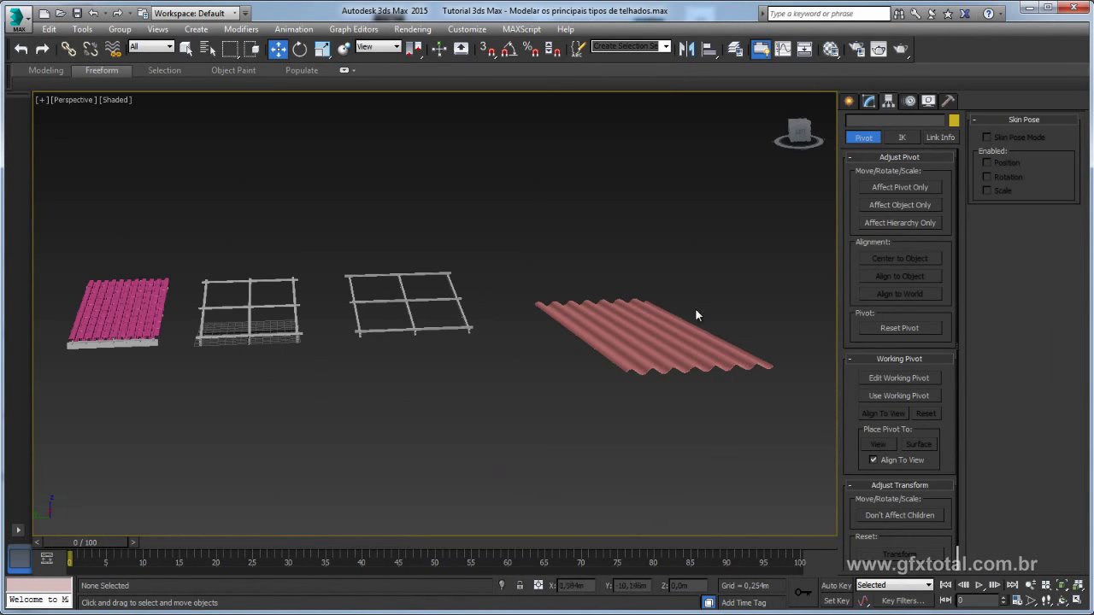
Move the salmon corrugated sheet onto the second roof frame and raise it above
click(642, 362)
scroll(642, 361, up, 3)
drag(579, 332, 209, 321)
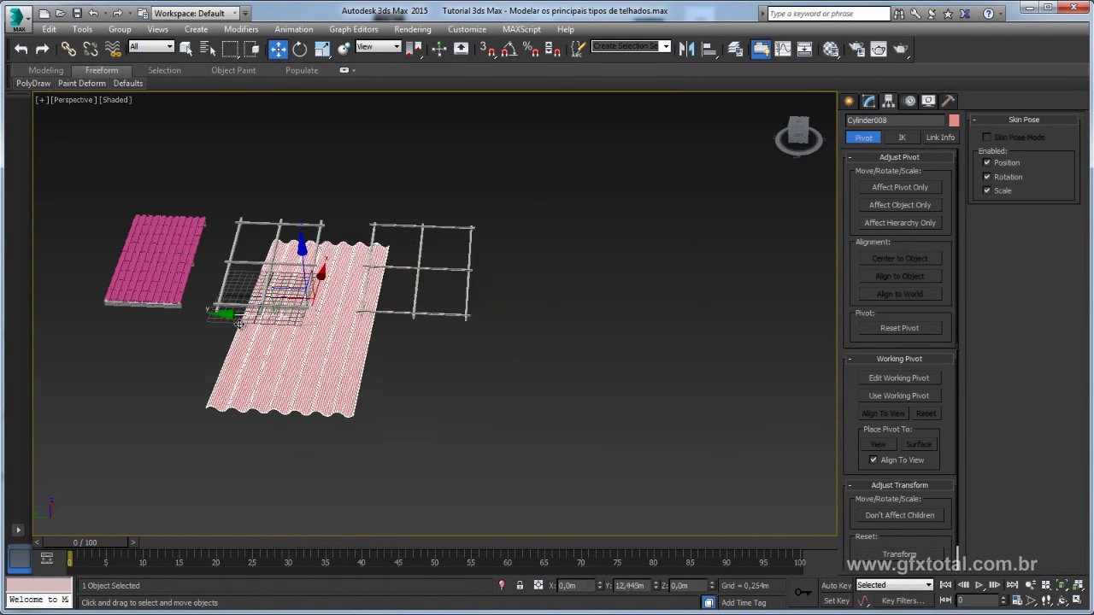
alt+middle_drag(311, 328, 267, 256)
drag(267, 257, 366, 218)
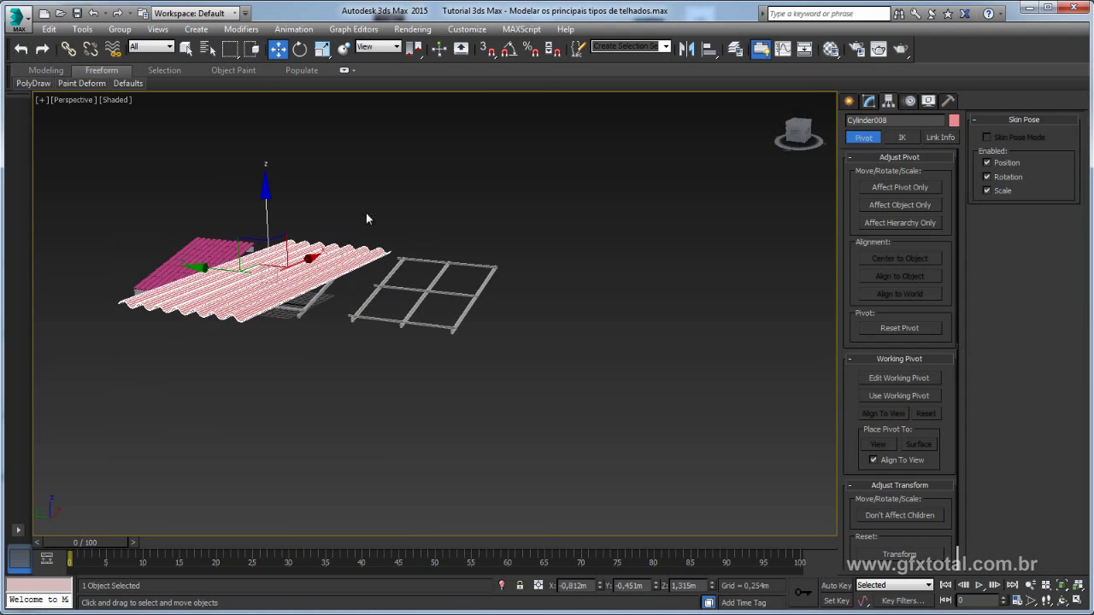
Isolate the corrugated sheet together with the middle frame's parts
key(ctrl+a)
key(z)
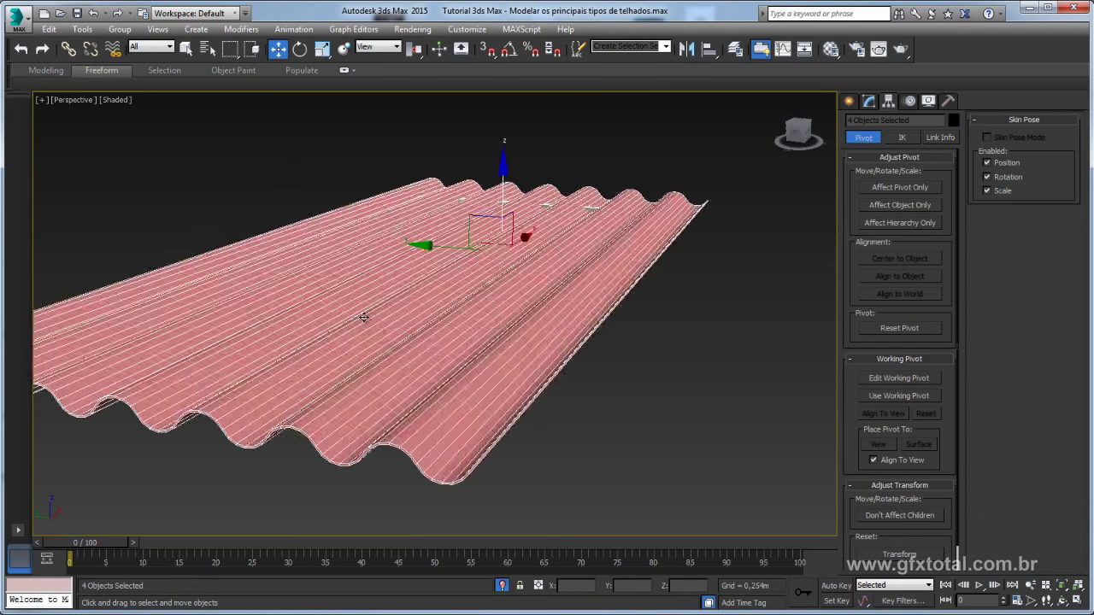
alt+middle_drag(366, 317, 431, 306)
click(431, 306)
key(r)
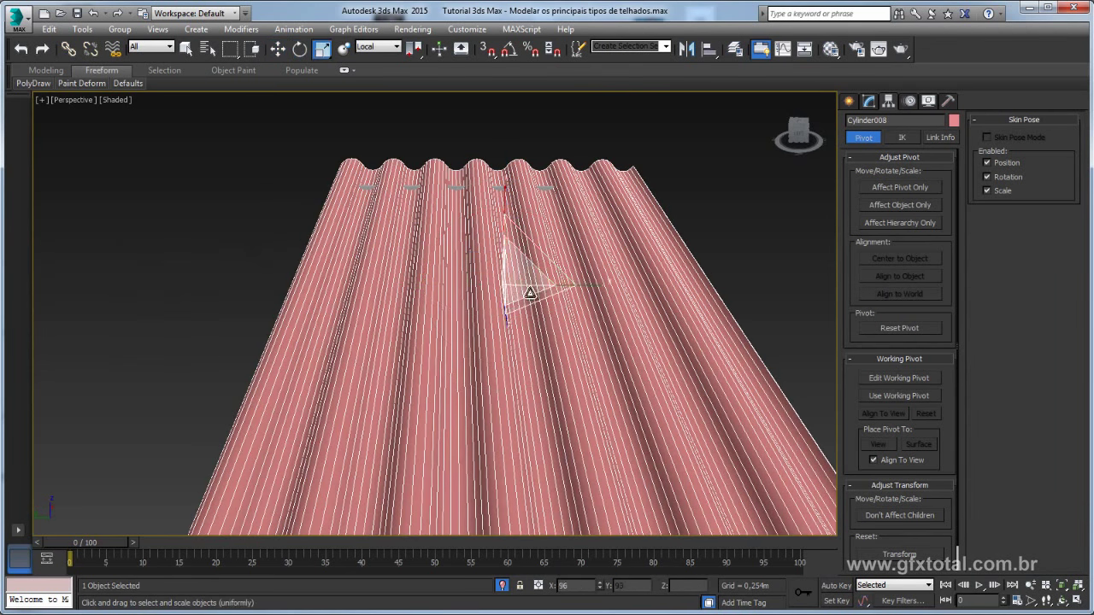
scroll(566, 443, down, 5)
scroll(572, 478, down, 1)
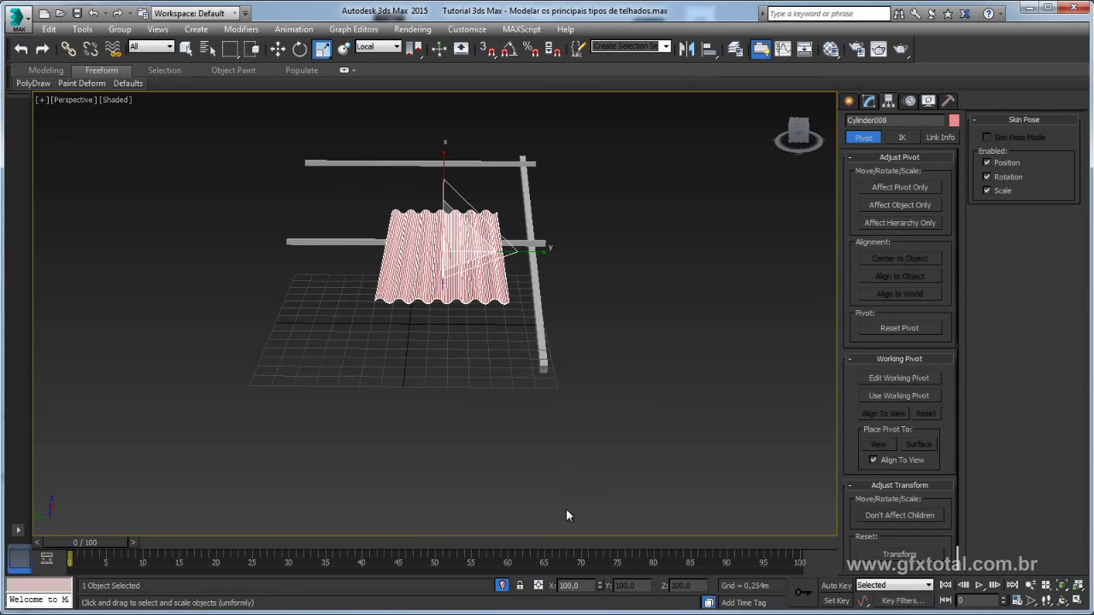
click(502, 586)
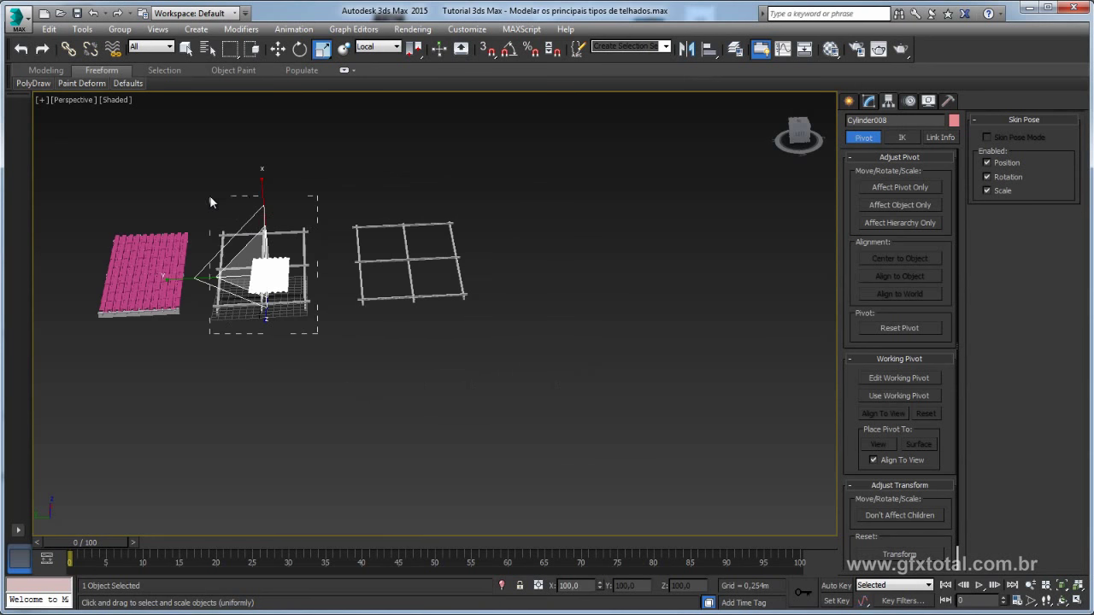
drag(209, 202, 452, 472)
click(503, 586)
mouse_move(488, 330)
alt+middle_down()
mouse_move(466, 280)
mouse_move(574, 290)
mouse_move(598, 282)
alt+middle_up()
Rotate the sheet in the Front view to match the beams' slope
click(453, 317)
key(w)
key(e)
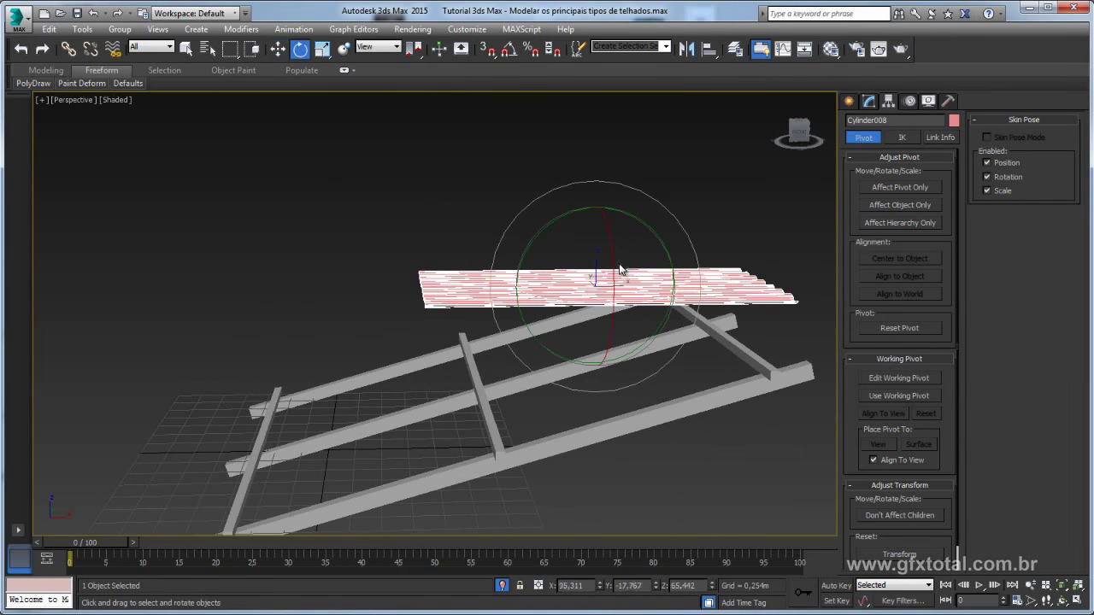
mouse_move(590, 209)
mouse_down()
mouse_move(547, 228)
mouse_move(535, 256)
mouse_up()
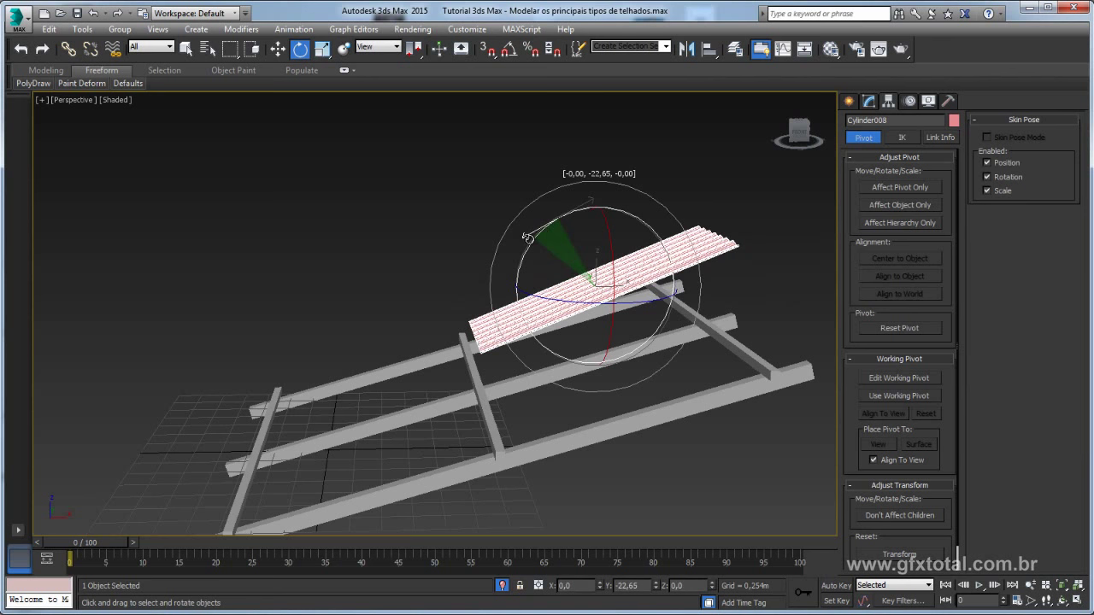
key(f)
mouse_move(572, 171)
mouse_down()
mouse_move(582, 183)
mouse_move(553, 228)
mouse_move(555, 298)
mouse_up()
key(w)
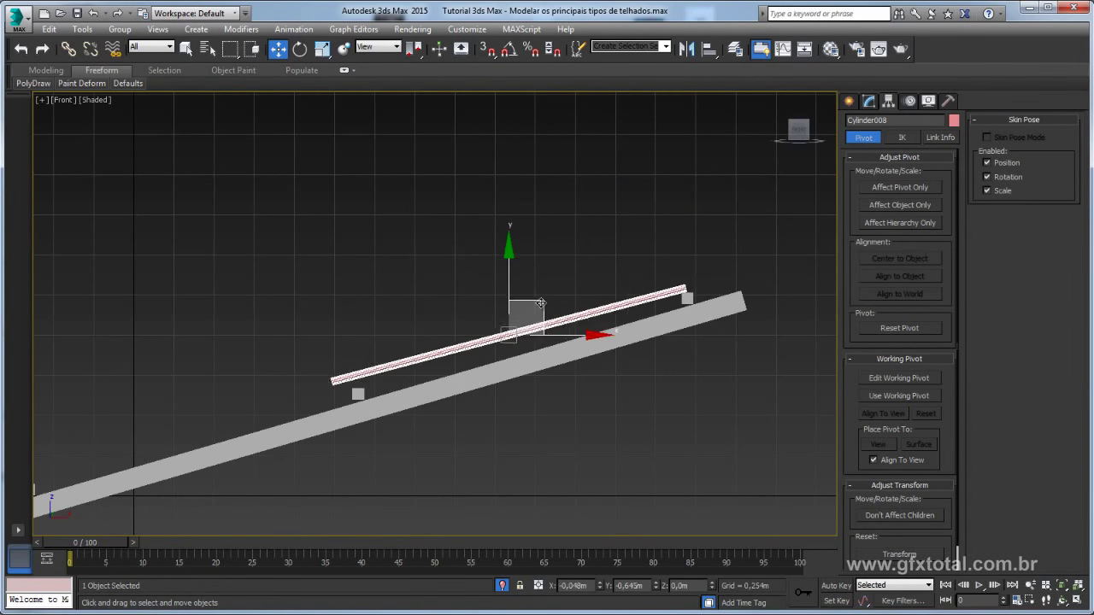
key(e)
middle_drag(580, 297, 601, 282)
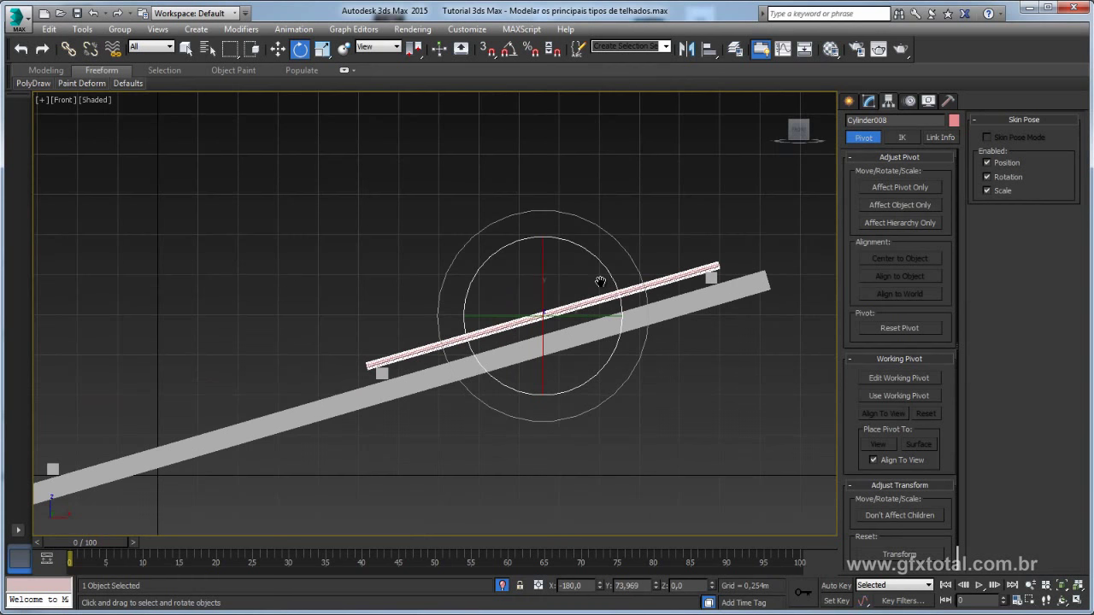
key(p)
Slide the tilted sheet sideways onto the frame's edge
mouse_move(556, 319)
alt+middle_down()
mouse_move(672, 378)
mouse_move(650, 384)
mouse_move(647, 374)
alt+middle_up()
key(w)
drag(549, 363, 395, 364)
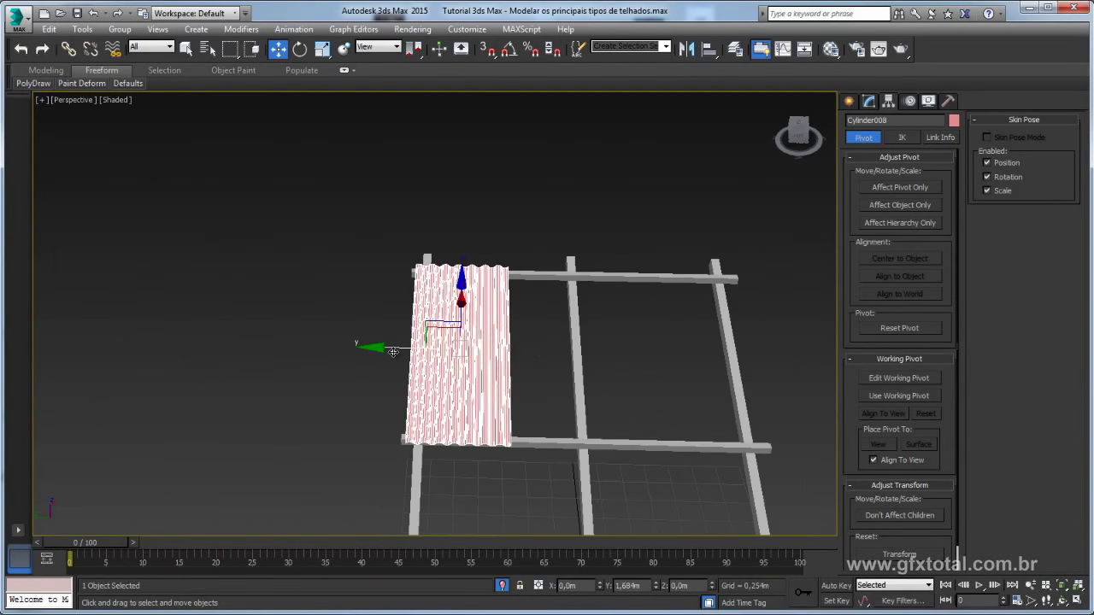
mouse_move(396, 364)
alt+middle_down()
mouse_move(490, 312)
mouse_move(632, 356)
mouse_move(330, 321)
alt+middle_up()
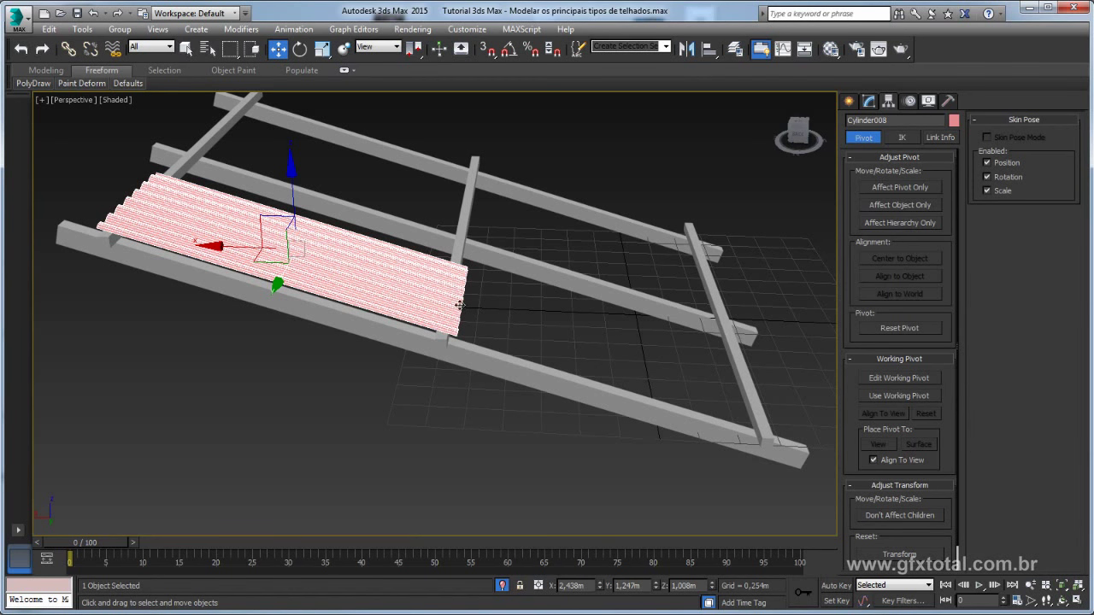
Switch to Local axes and slide the sheet down the beams to the lower edge
click(384, 51)
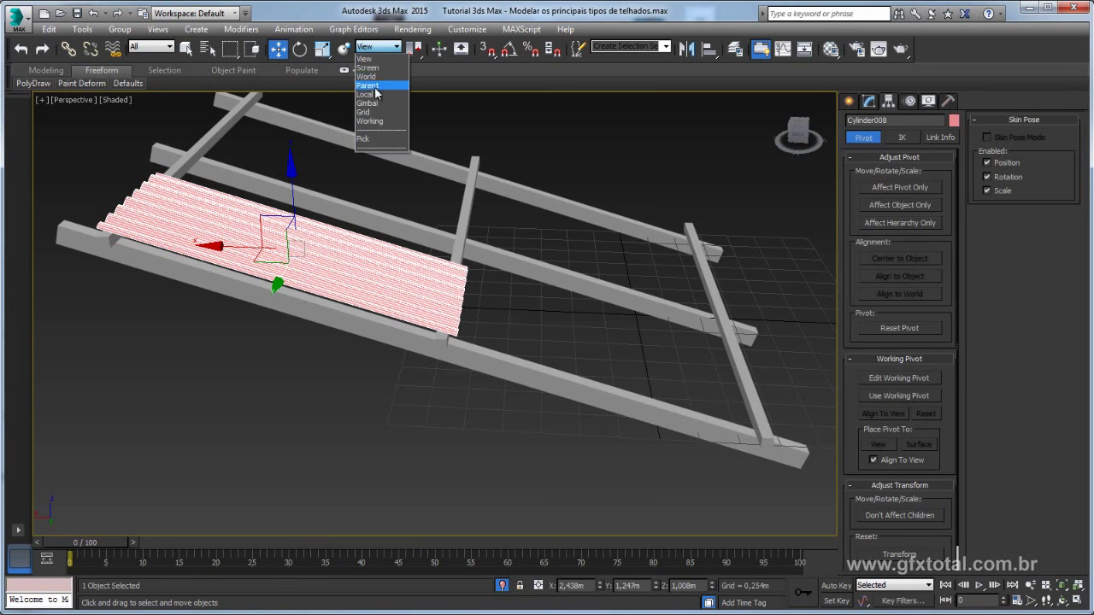
click(374, 94)
drag(360, 269, 661, 367)
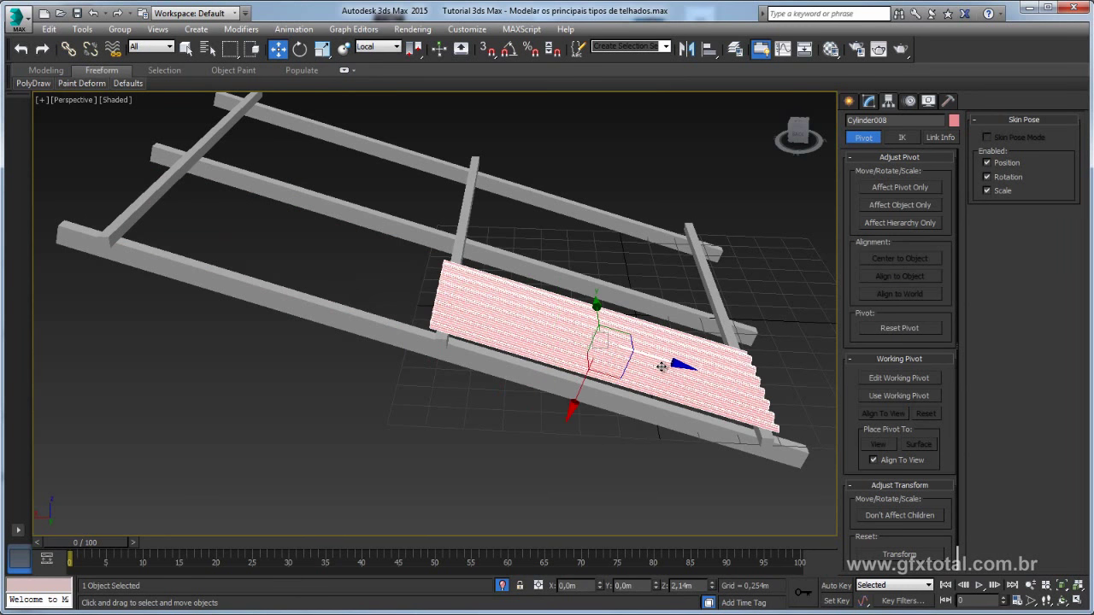
alt+middle_drag(663, 367, 632, 363)
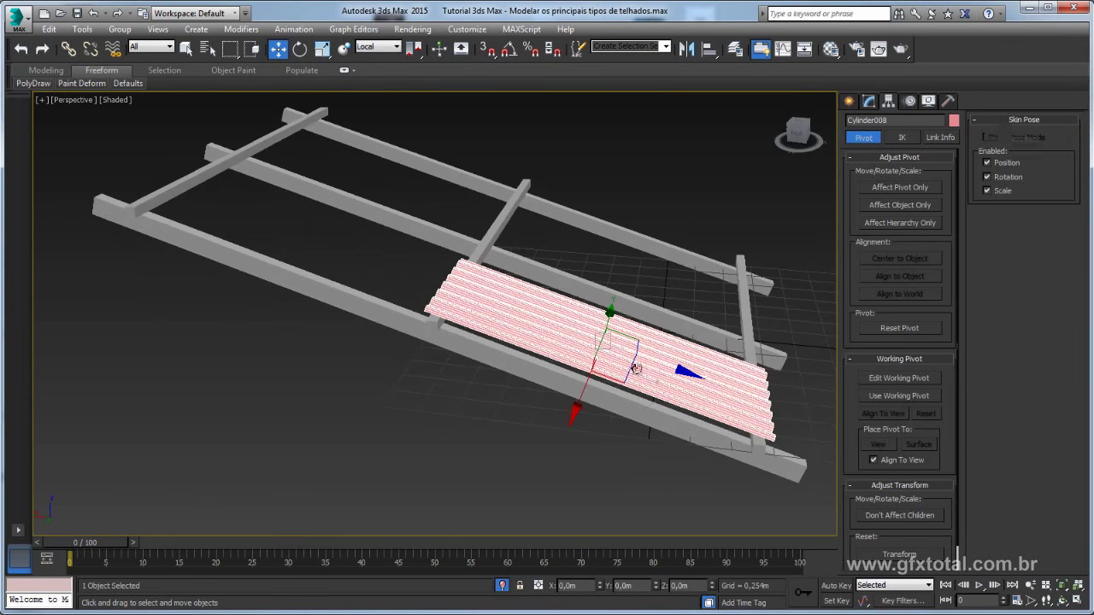
Stretch the sheet to 111% along its length and Shift-drag a copy up the slope
key(r)
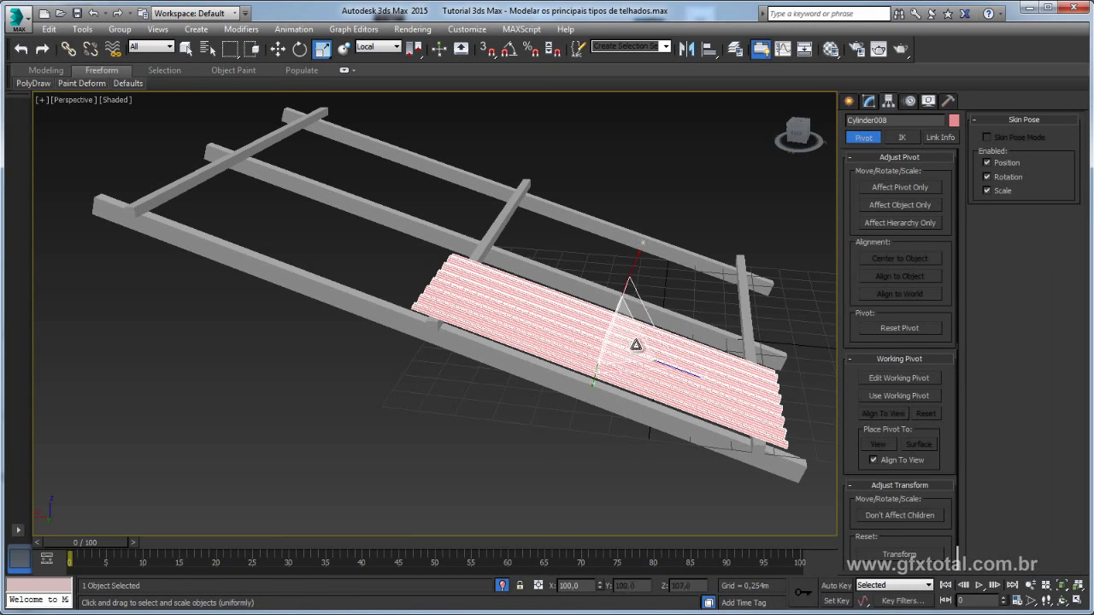
drag(628, 341, 694, 382)
key(w)
mouse_move(687, 380)
alt+middle_down()
mouse_move(627, 370)
mouse_move(675, 362)
alt+middle_up()
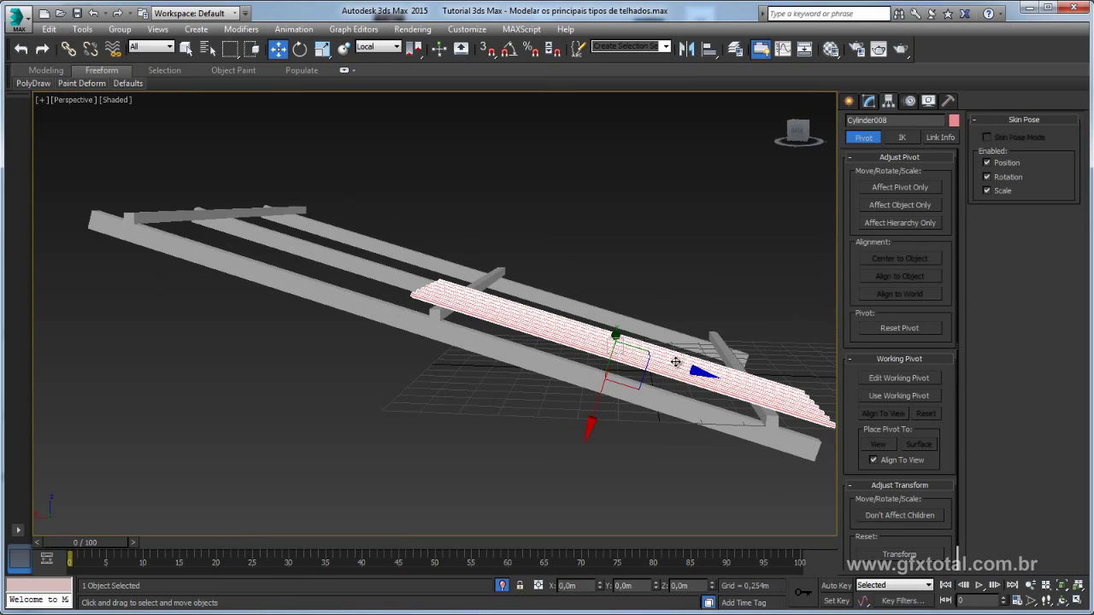
shift+drag(675, 370, 380, 270)
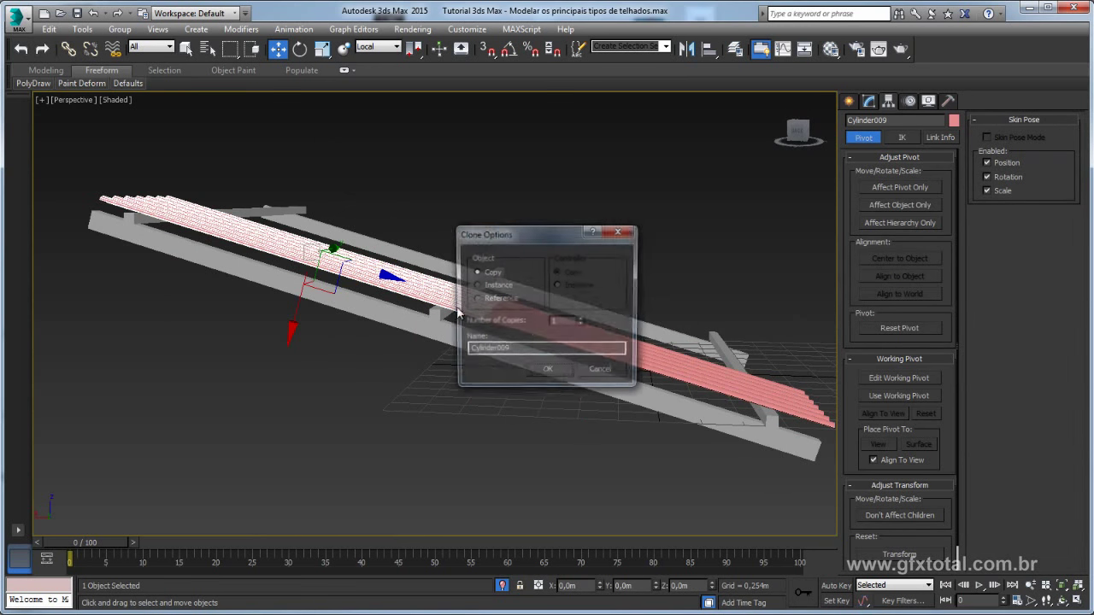
Confirm the Cylinder009 copy and nudge it slightly along X
click(554, 372)
scroll(464, 366, up, 3)
alt+middle_drag(464, 365, 425, 331)
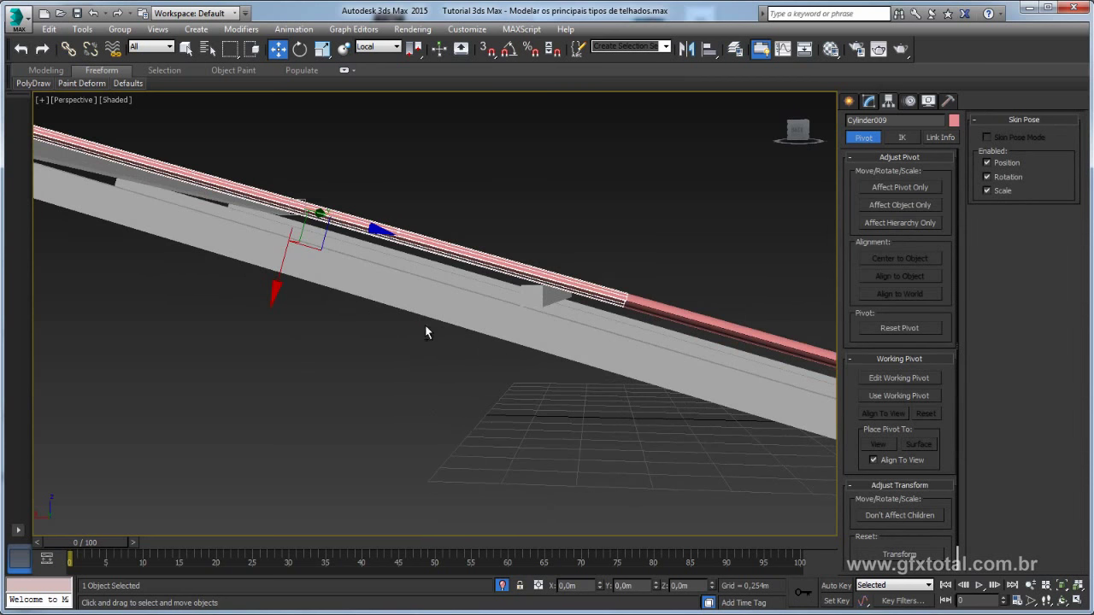
drag(278, 274, 282, 273)
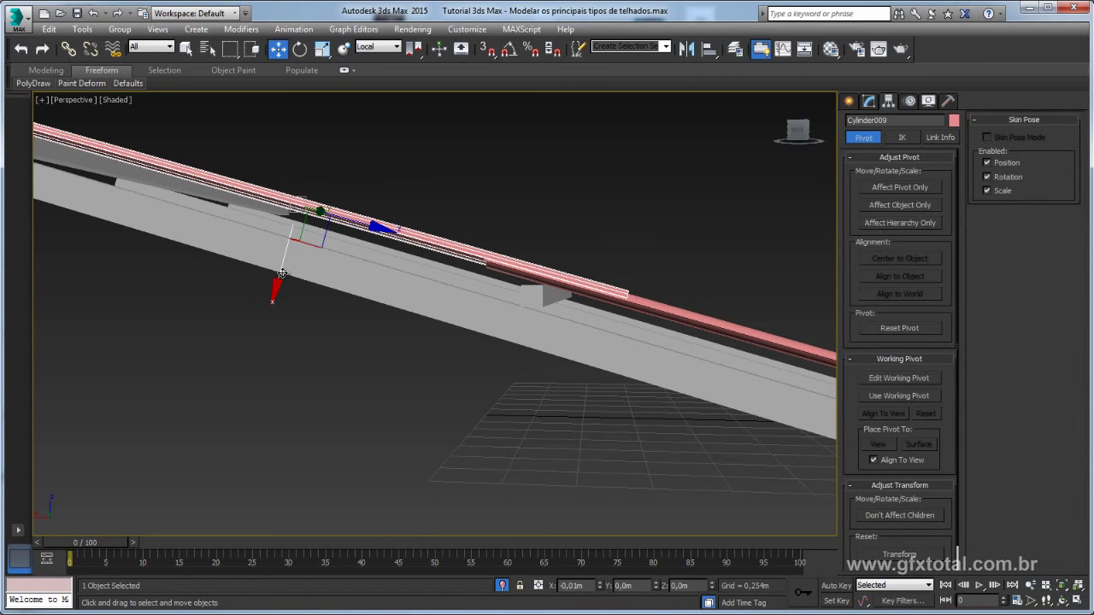
alt+middle_drag(646, 274, 581, 312)
scroll(581, 312, down, 3)
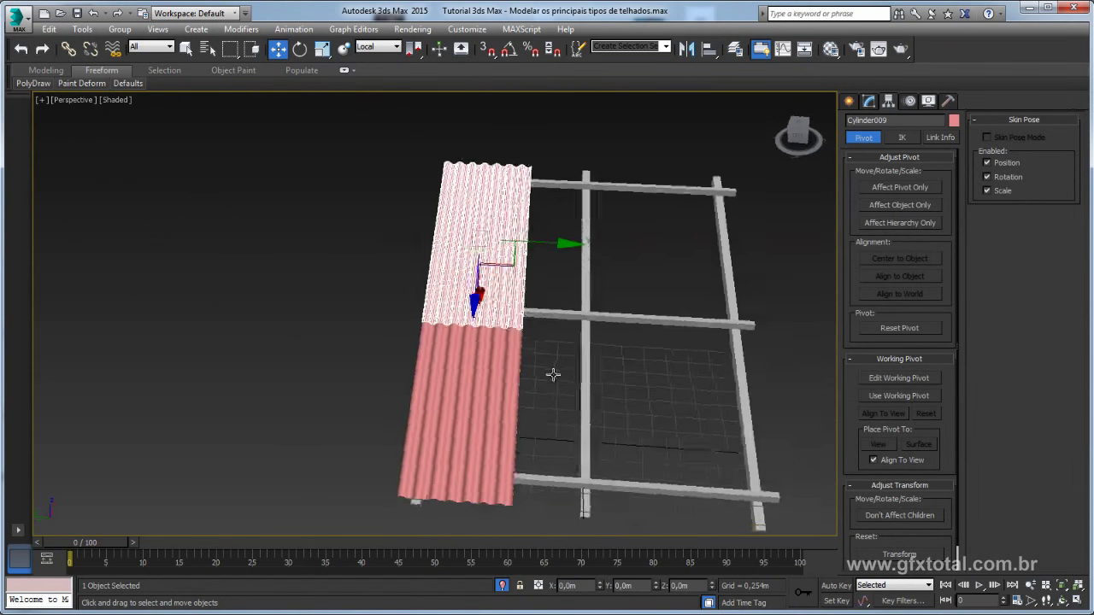
alt+middle_drag(554, 374, 477, 354)
Select both sheets and Shift-drag along Y to make 2 copies across the frame
ctrl+click(477, 354)
alt+middle_drag(509, 314, 439, 244)
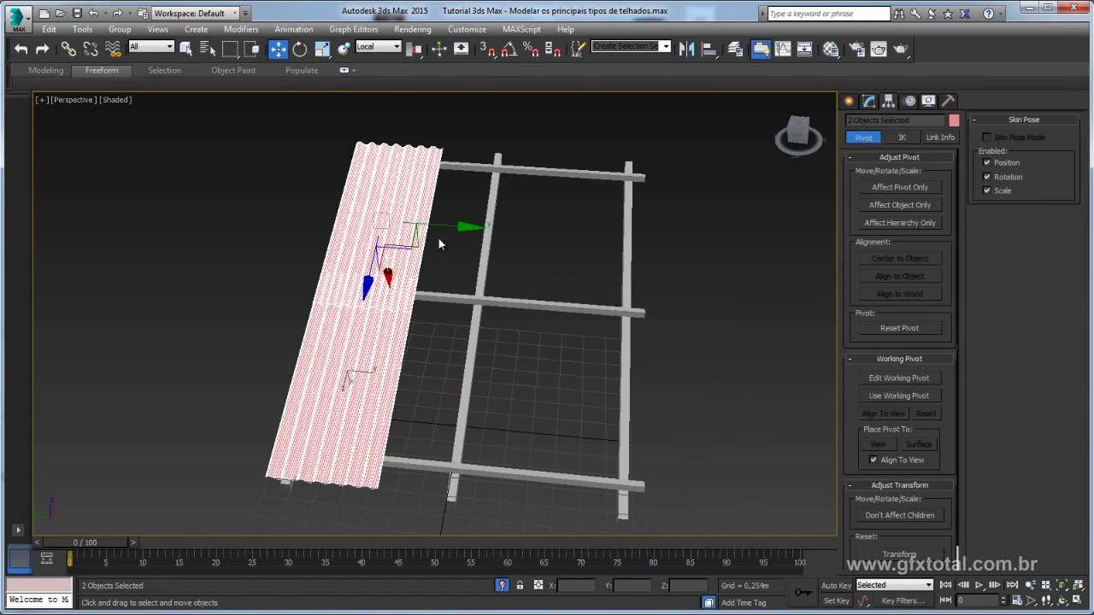
shift+drag(448, 224, 540, 252)
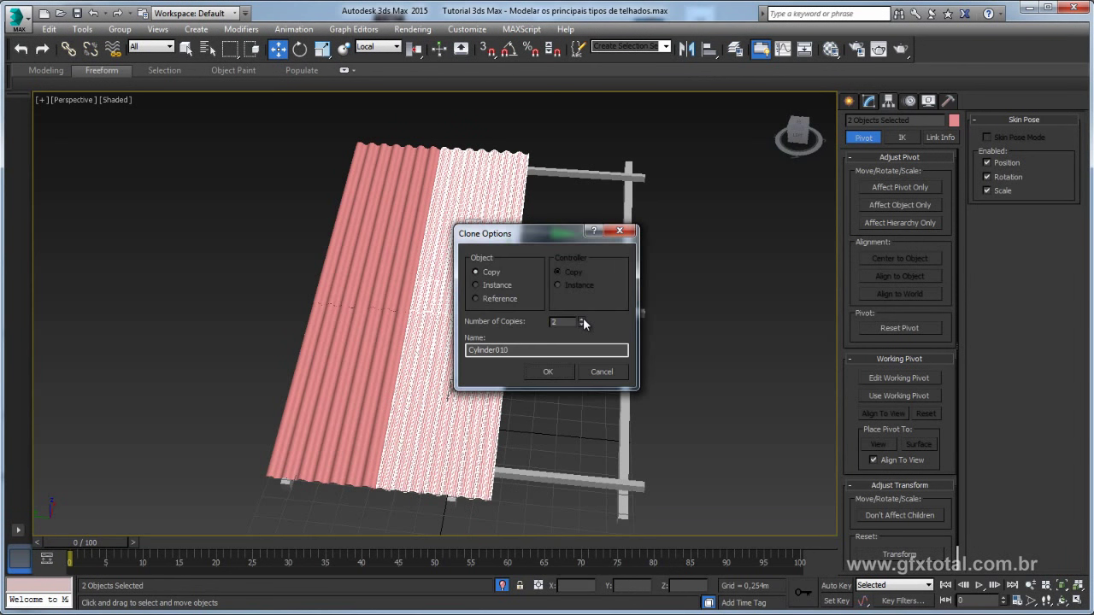
click(556, 371)
alt+middle_drag(556, 371, 705, 243)
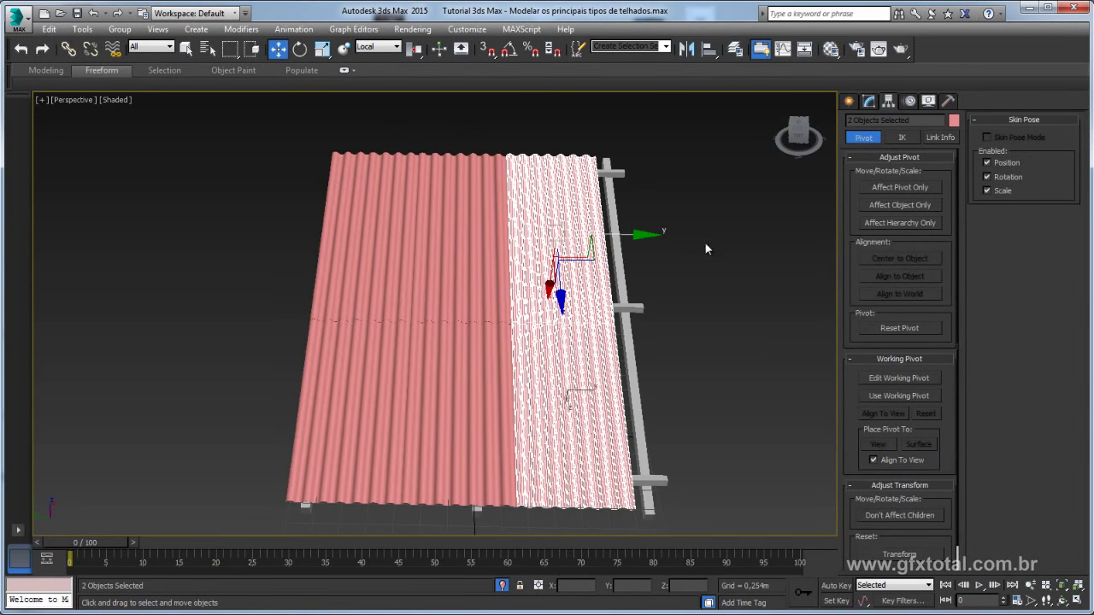
click(222, 402)
scroll(541, 415, down, 5)
mouse_move(222, 402)
alt+middle_down()
mouse_move(542, 415)
mouse_move(365, 343)
mouse_move(301, 367)
mouse_move(586, 557)
alt+middle_up()
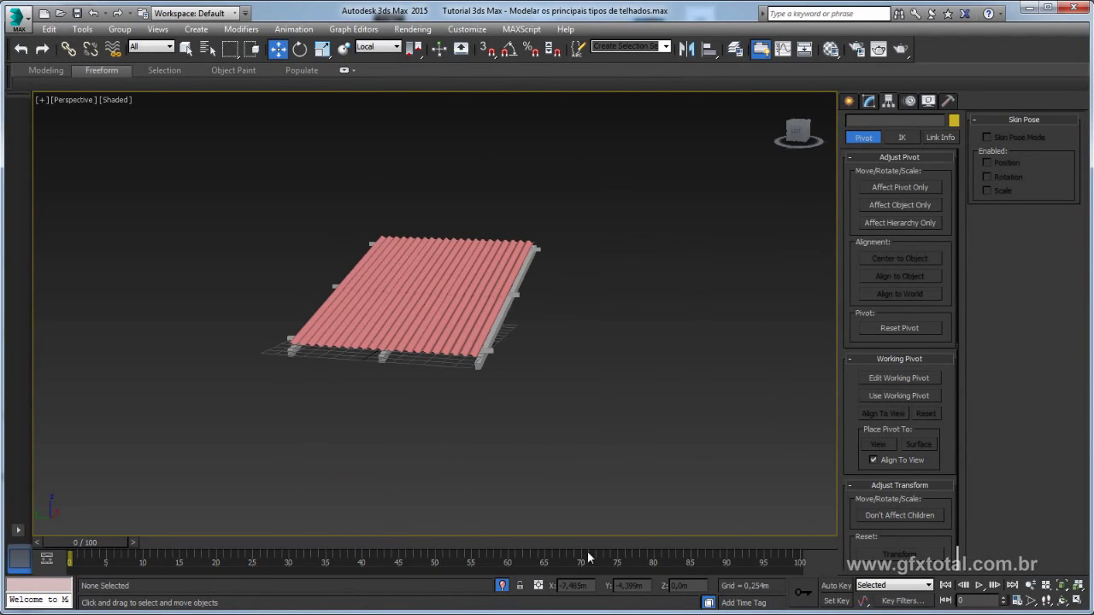
Exit isolation to show all three roofs and select the magenta Plane002 sheet
click(501, 586)
middle_drag(521, 308, 655, 339)
scroll(714, 308, down, 3)
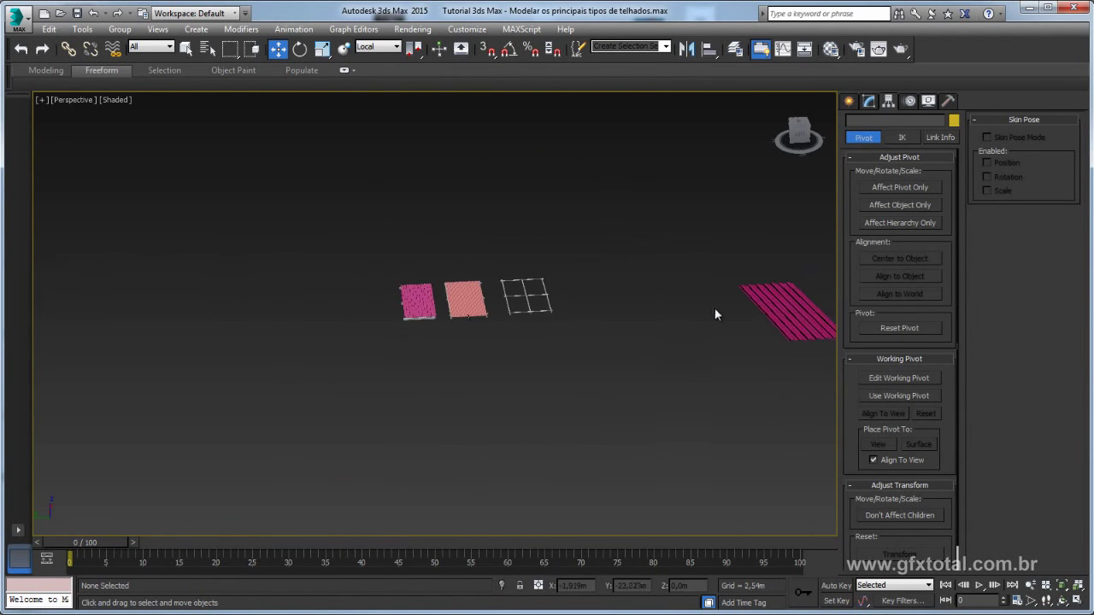
click(773, 333)
middle_drag(722, 307, 461, 299)
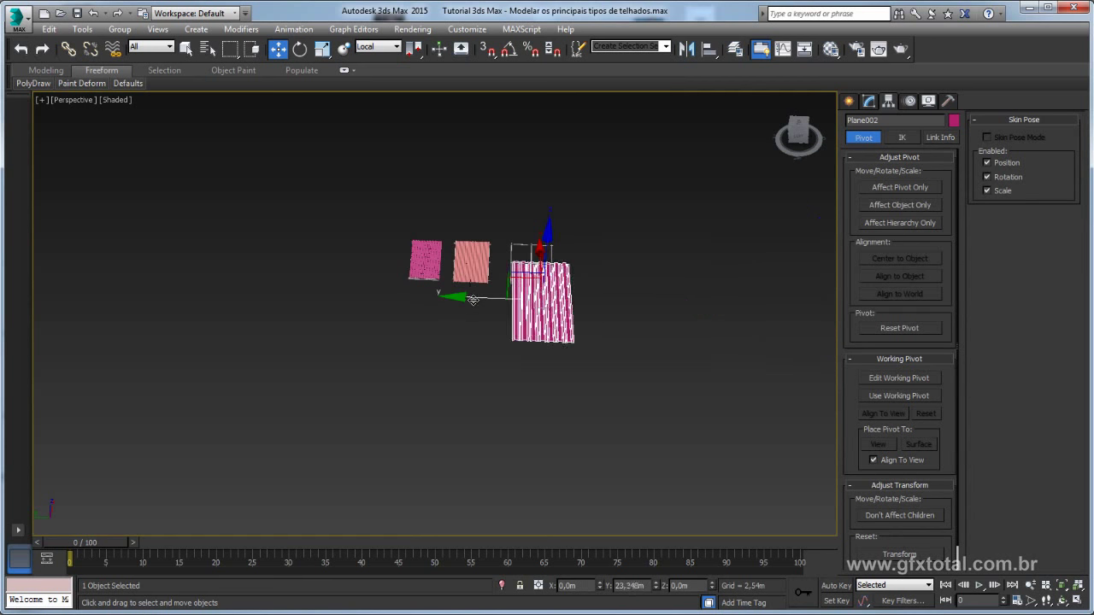
scroll(488, 303, up, 3)
Stretch Plane002 to 200% along X and scale it to 71% into a long strip
key(r)
drag(654, 324, 666, 415)
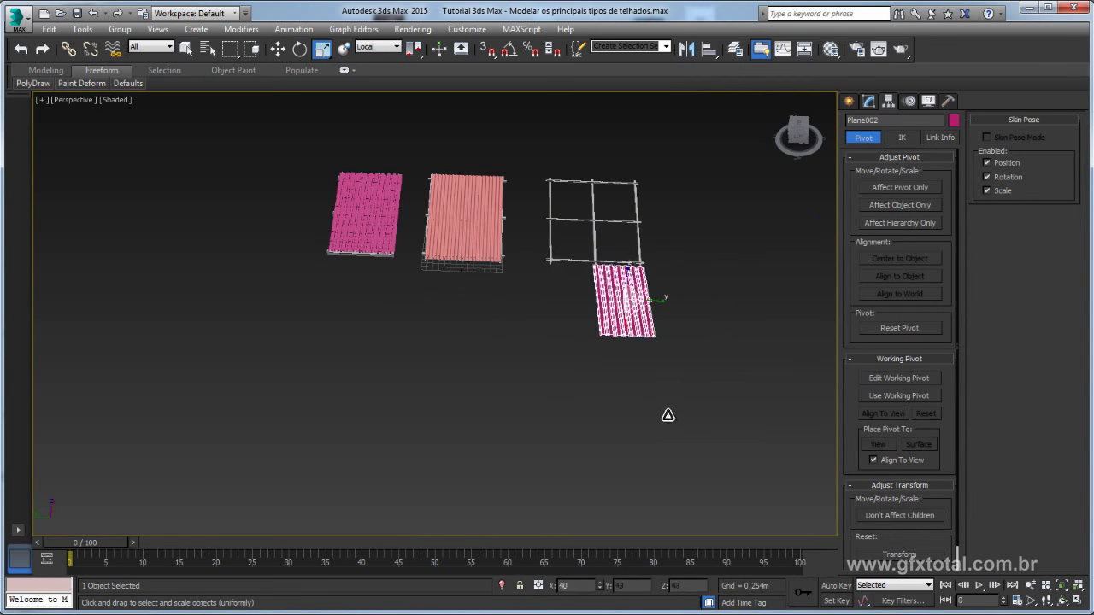
mouse_move(666, 415)
alt+middle_down()
mouse_move(686, 359)
mouse_move(669, 367)
alt+middle_up()
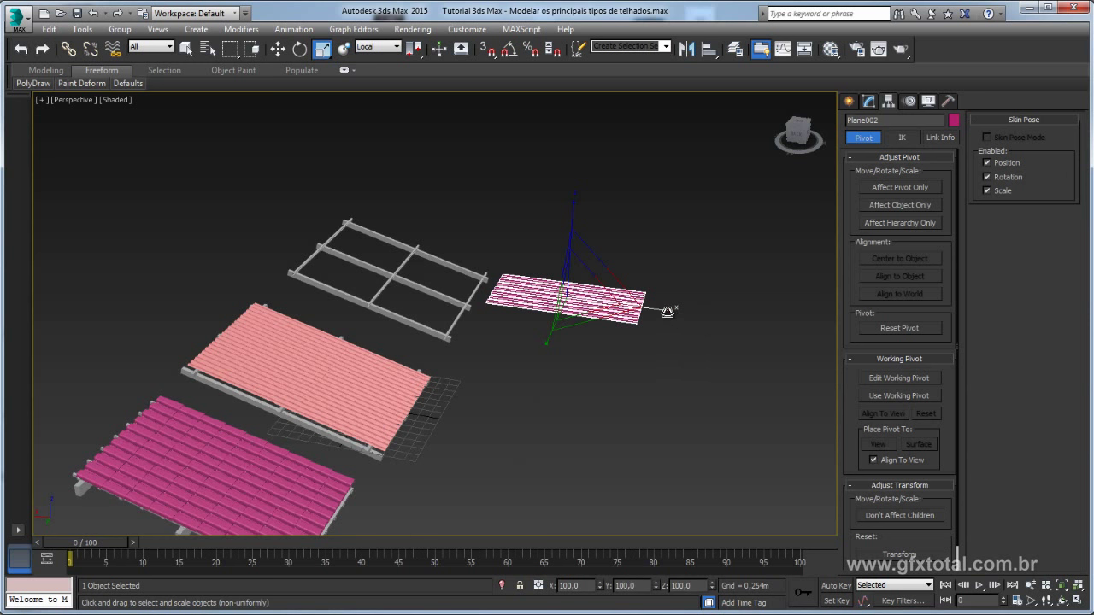
drag(667, 312, 718, 320)
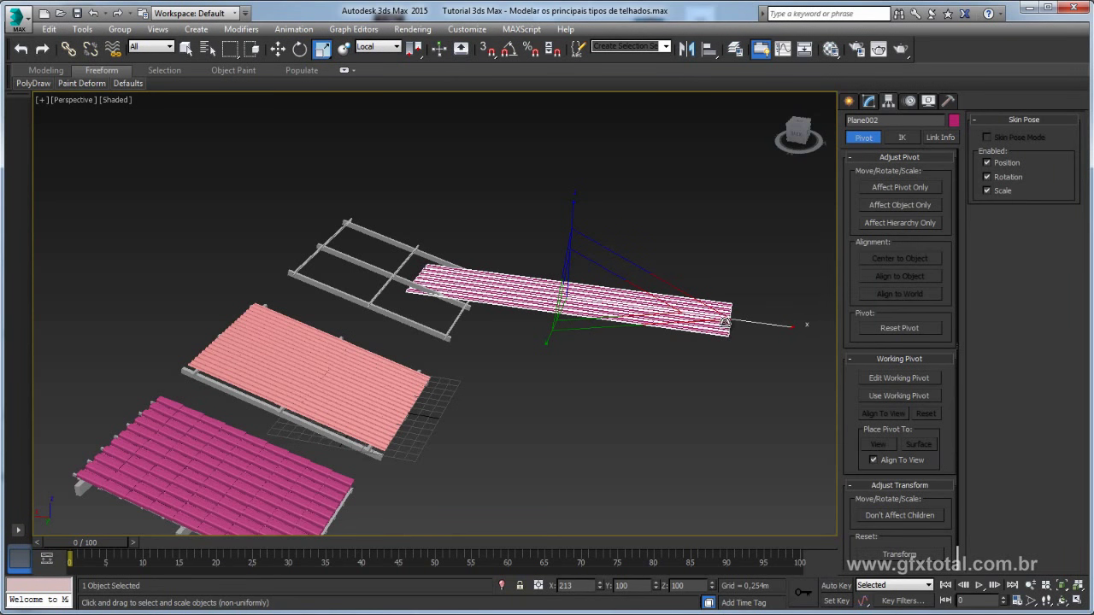
mouse_move(724, 322)
alt+middle_down()
mouse_move(674, 385)
mouse_move(691, 325)
mouse_move(690, 335)
alt+middle_up()
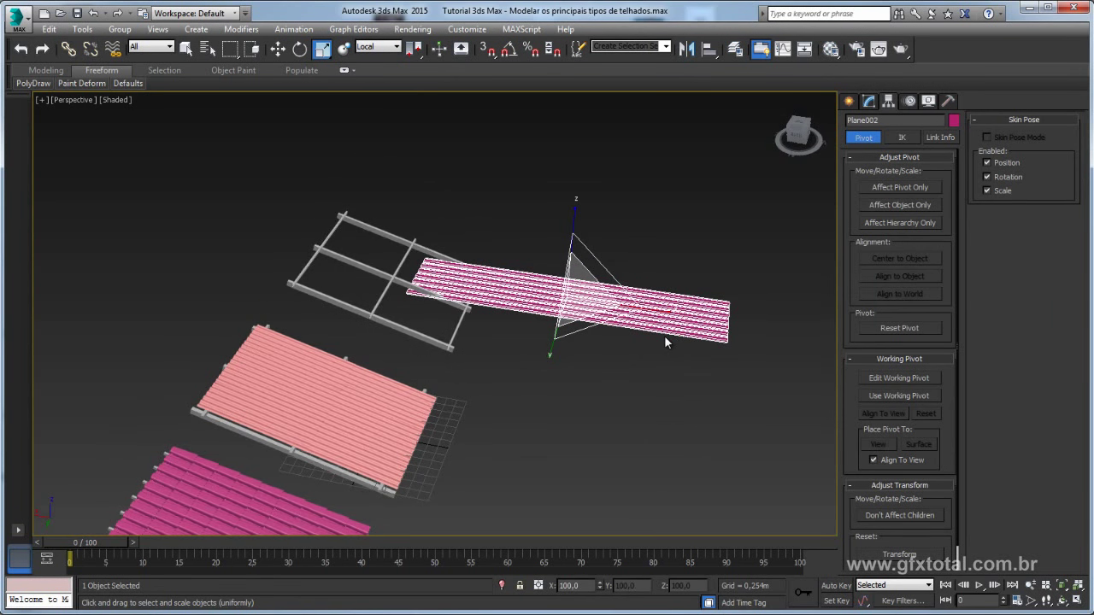
alt+middle_drag(686, 327, 495, 331)
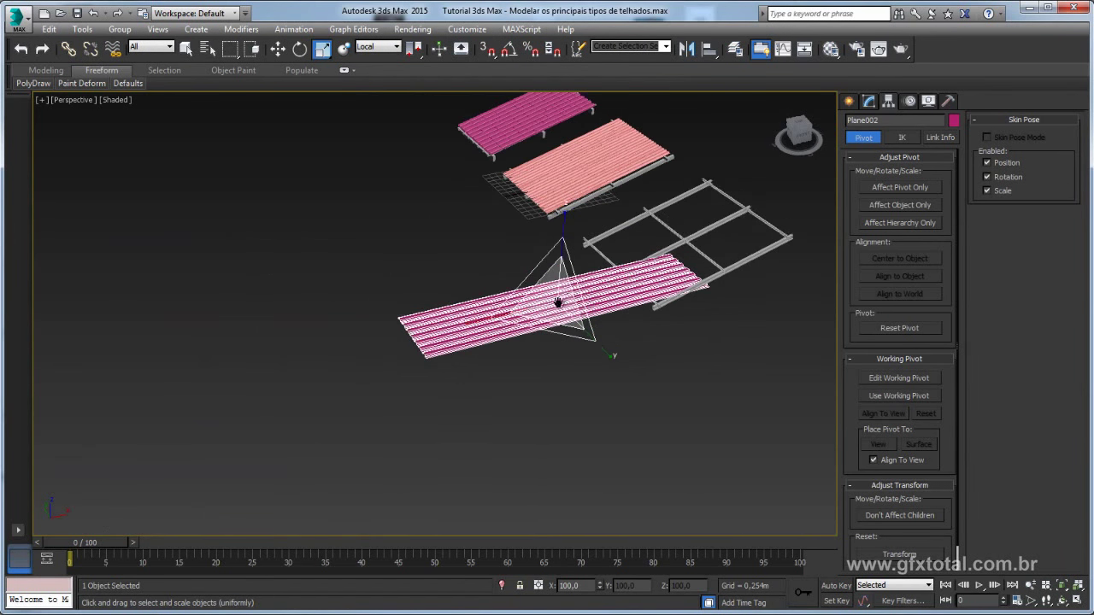
middle_drag(559, 305, 484, 348)
drag(405, 394, 381, 355)
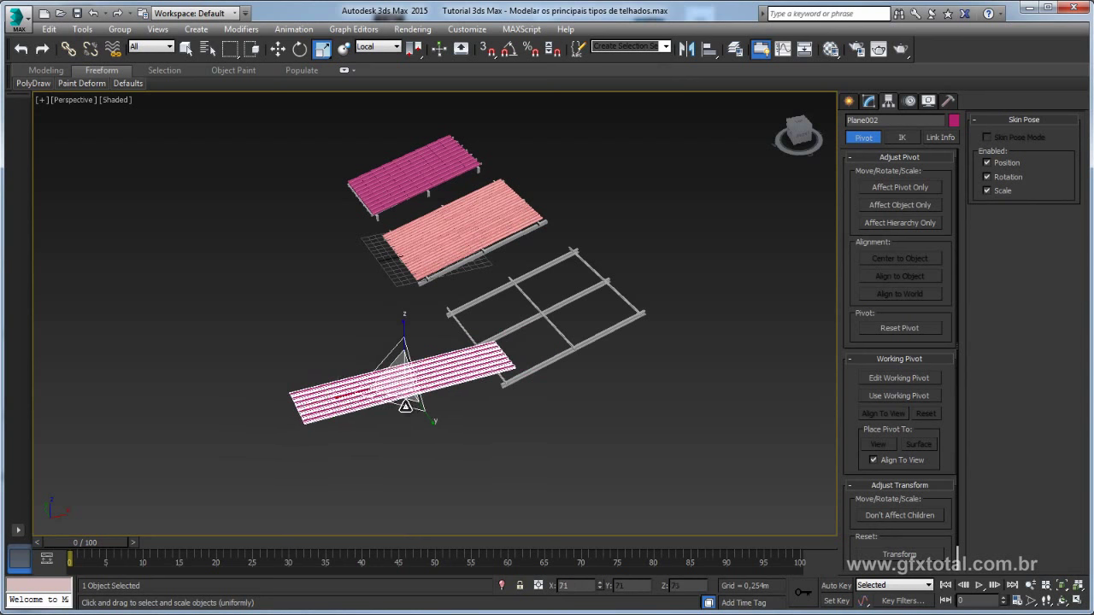
key(e)
alt+middle_drag(471, 350, 653, 344)
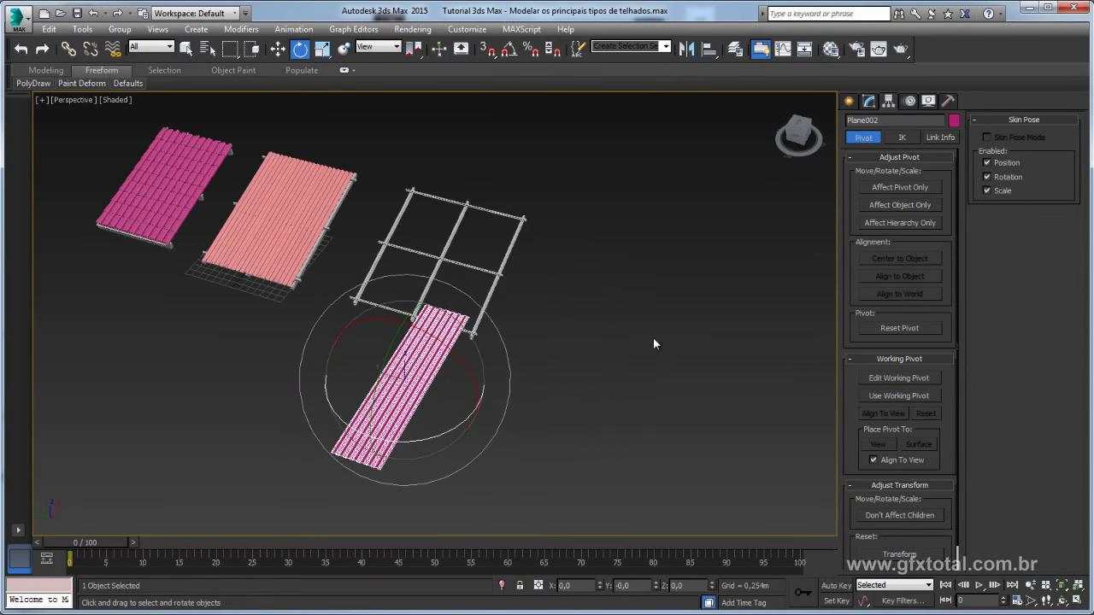
Move the magenta Plane002 sheet over the third frame
double_click(402, 352)
mouse_move(527, 574)
alt+middle_down()
mouse_move(511, 539)
mouse_move(498, 396)
mouse_move(373, 316)
alt+middle_up()
click(498, 396)
key(w)
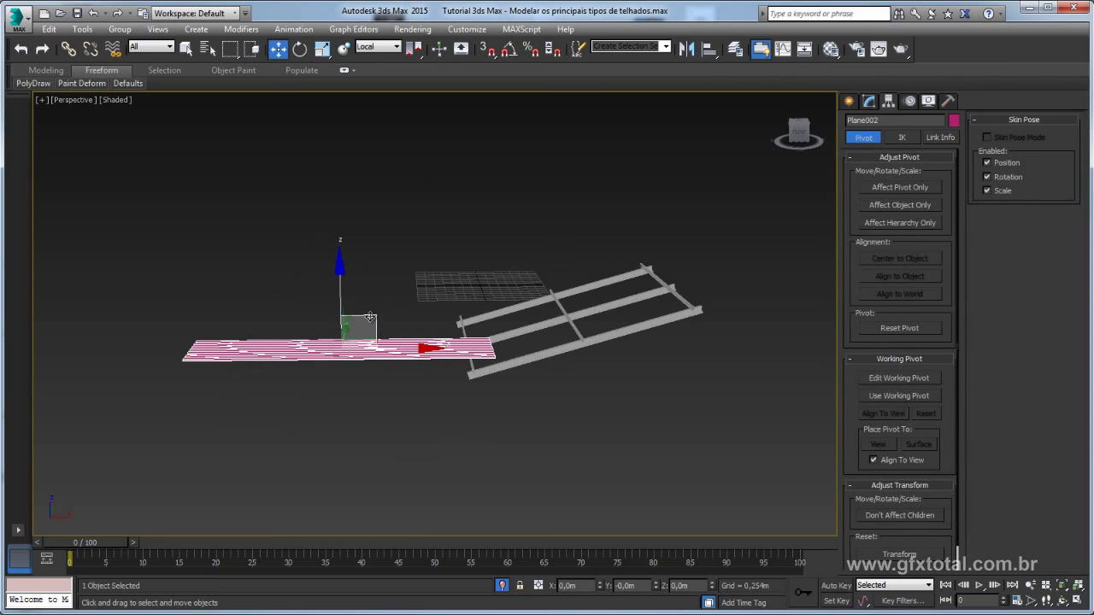
drag(372, 316, 592, 260)
In the Front view, tilt the sheet 14.79° to match the frame slope
key(f)
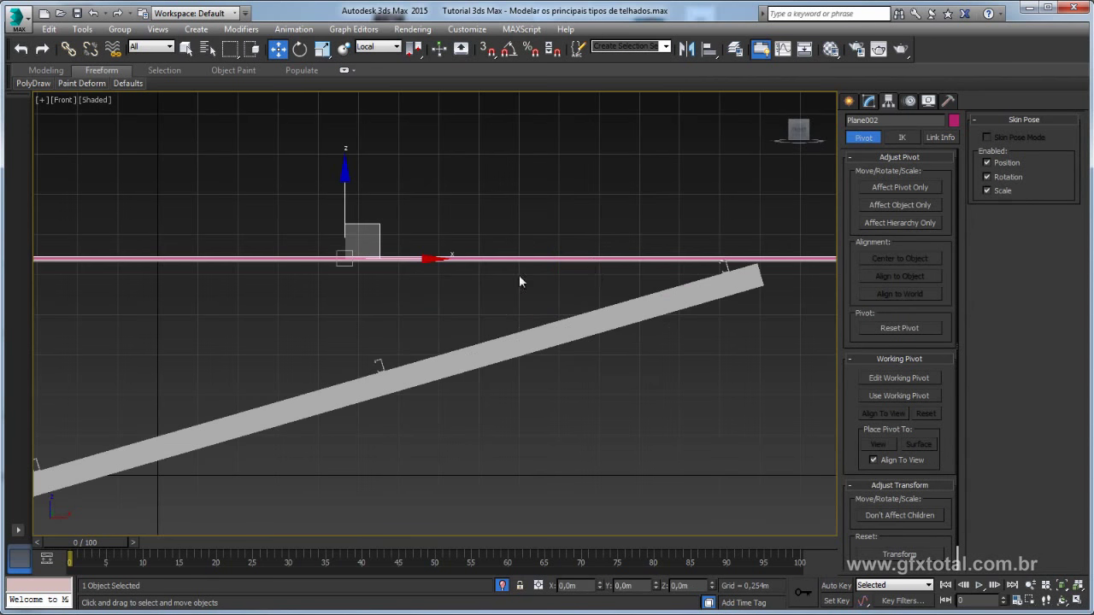
key(e)
drag(440, 235, 419, 224)
key(w)
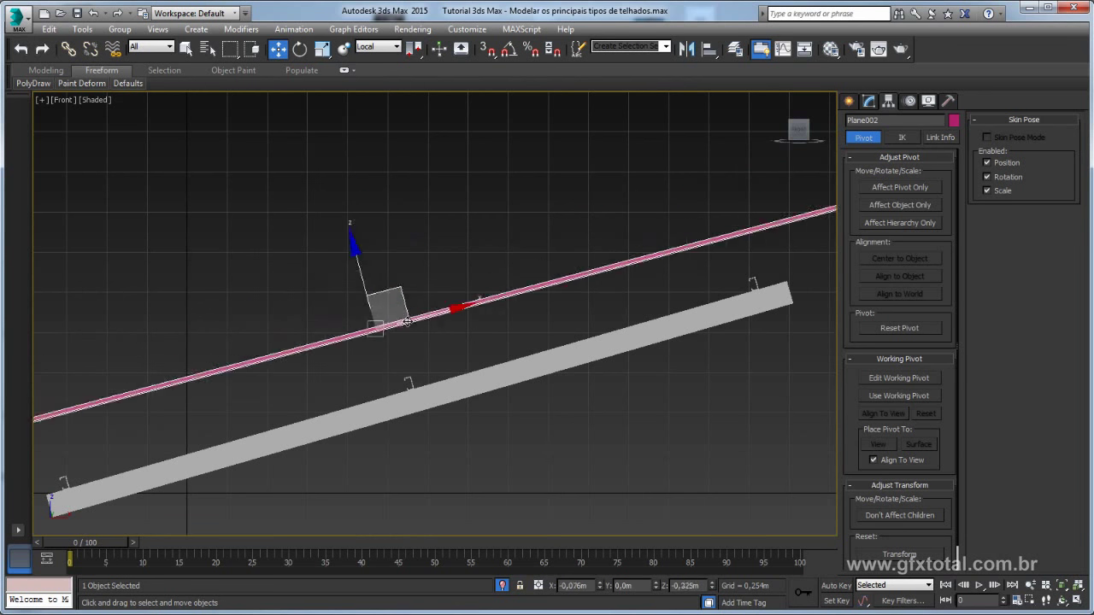
key(p)
Shorten the sheet to 81% along X, move it to the frame's left edge and clone it
mouse_move(410, 257)
alt+middle_down()
mouse_move(446, 377)
mouse_move(419, 351)
alt+middle_up()
key(r)
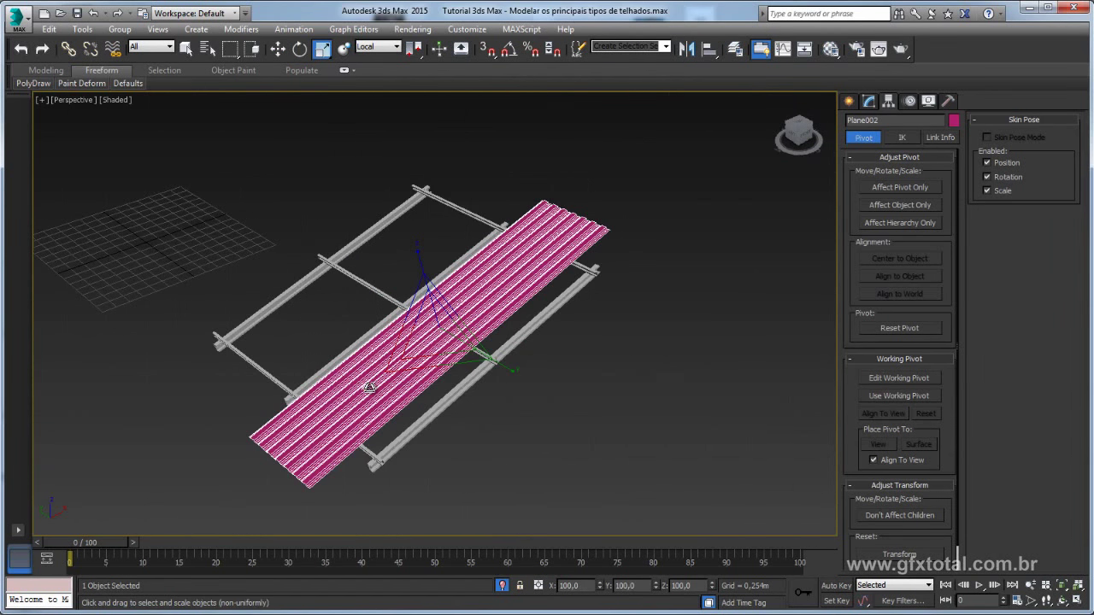
drag(402, 359, 382, 382)
key(w)
alt+middle_drag(382, 382, 387, 367)
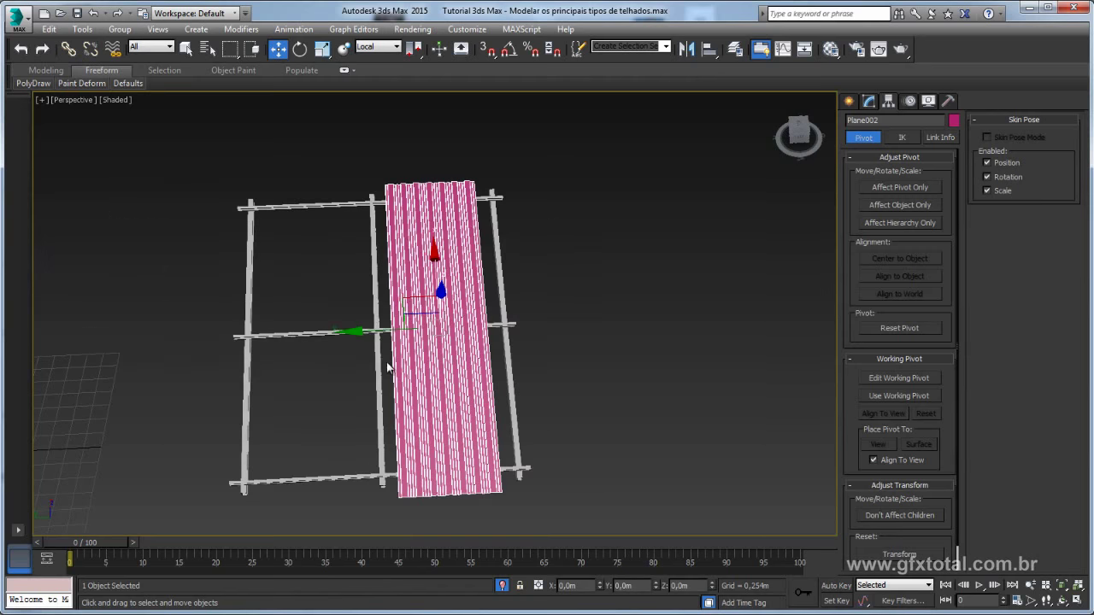
mouse_move(364, 331)
mouse_down()
mouse_move(213, 332)
mouse_move(314, 354)
mouse_move(333, 346)
mouse_up()
key(Return)
Make 2 copies of the magenta sheet to cover the third frame, then deselect
shift+drag(317, 352, 398, 371)
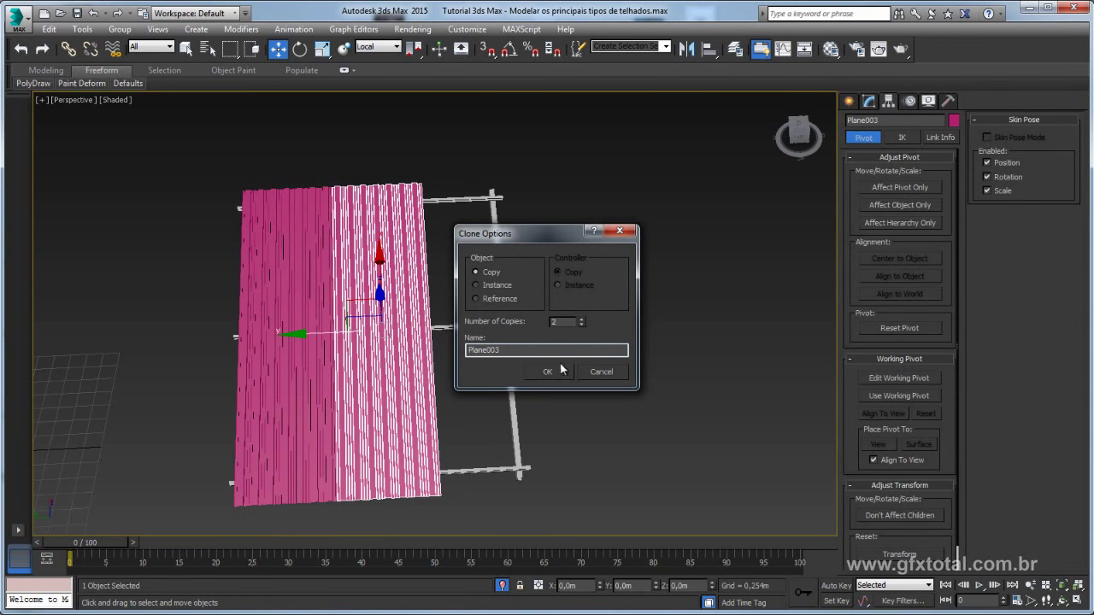
click(557, 369)
mouse_move(554, 368)
alt+middle_down()
mouse_move(624, 368)
mouse_move(589, 325)
alt+middle_up()
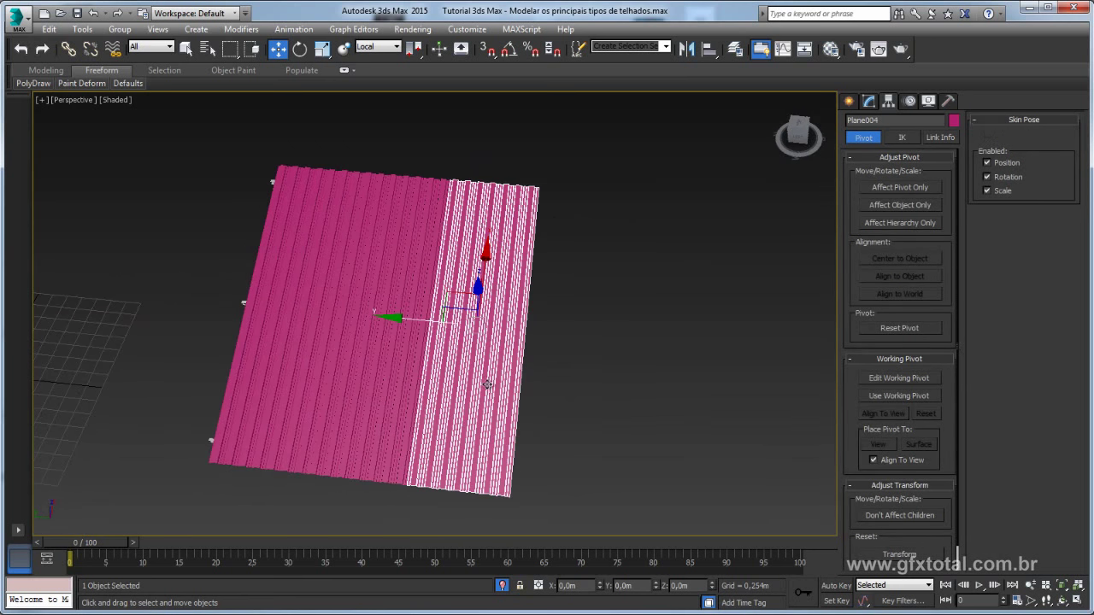
ctrl+click(393, 325)
ctrl+click(334, 318)
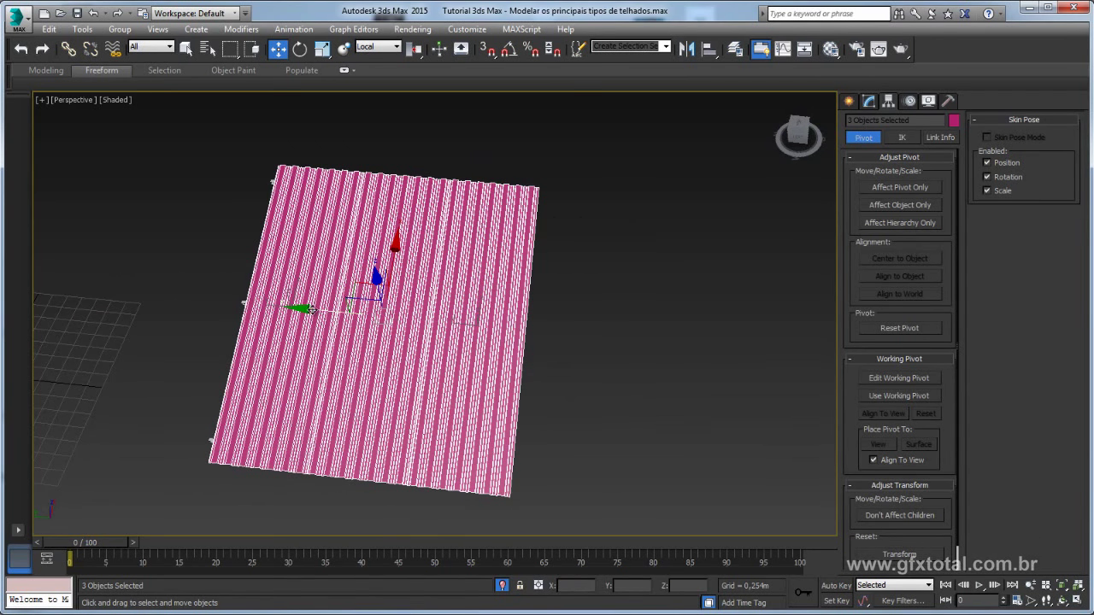
mouse_move(310, 313)
alt+middle_down()
mouse_move(601, 403)
mouse_move(567, 396)
mouse_move(402, 415)
mouse_move(316, 385)
mouse_move(313, 291)
mouse_move(401, 286)
mouse_move(481, 361)
mouse_move(473, 410)
mouse_move(451, 405)
alt+middle_up()
click(562, 413)
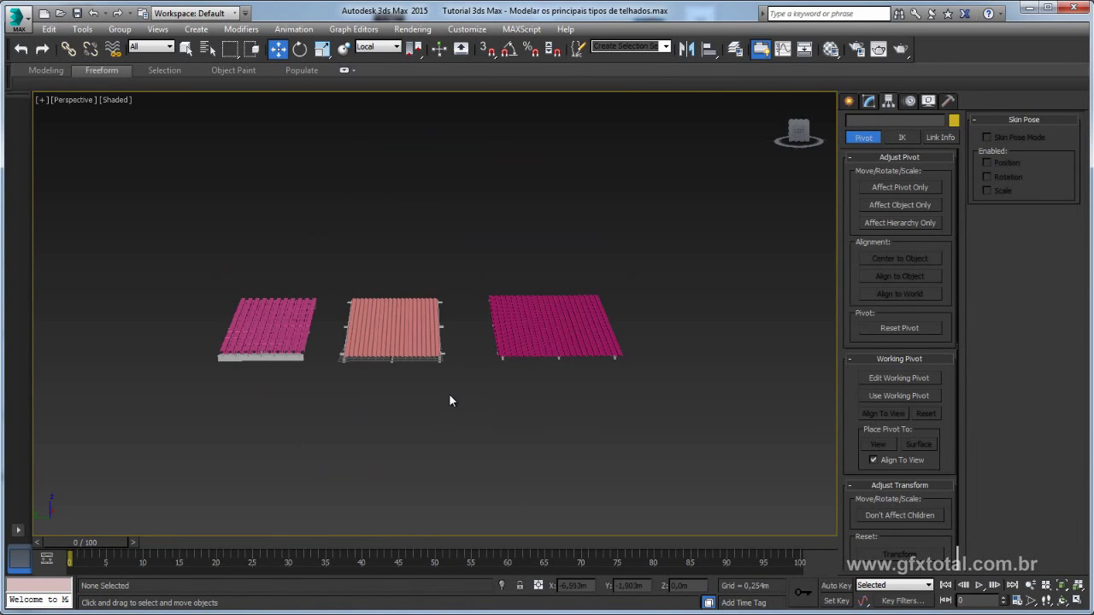
Drag a selection window around all three finished roofs, selecting 206 entities
drag(448, 393, 340, 285)
click(364, 439)
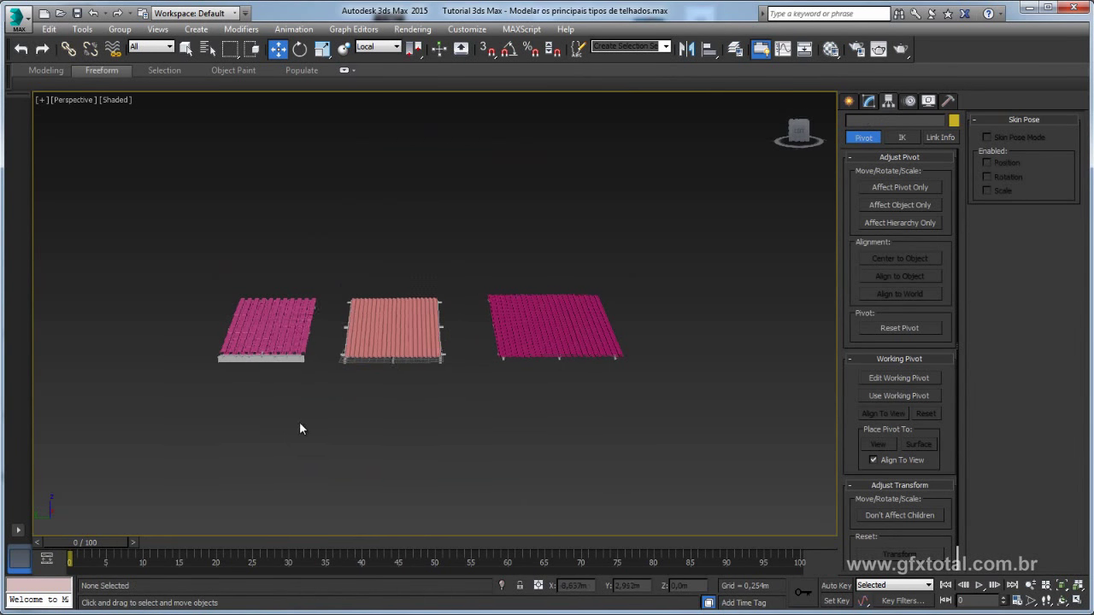
alt+middle_drag(300, 429, 356, 437)
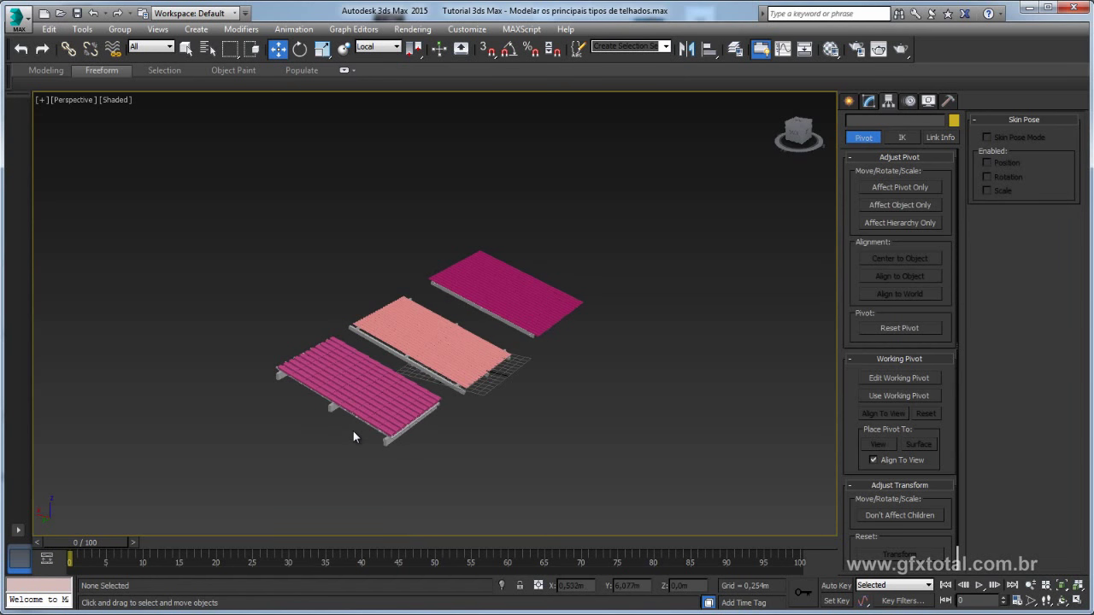
mouse_move(217, 161)
mouse_down()
mouse_move(481, 376)
mouse_move(623, 454)
mouse_move(644, 447)
mouse_up()
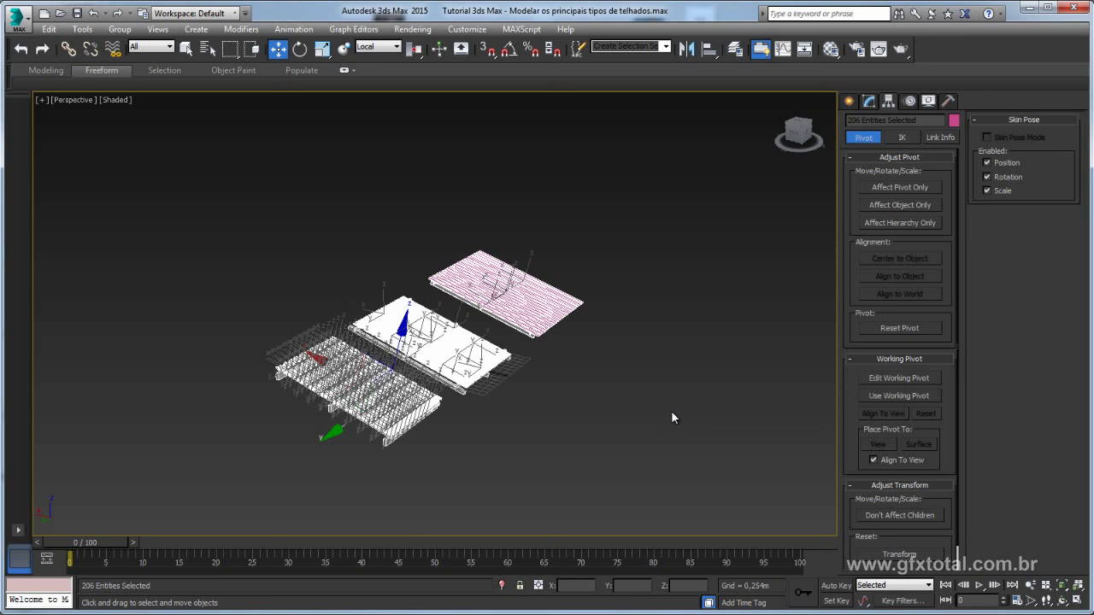
alt+middle_drag(671, 410, 587, 468)
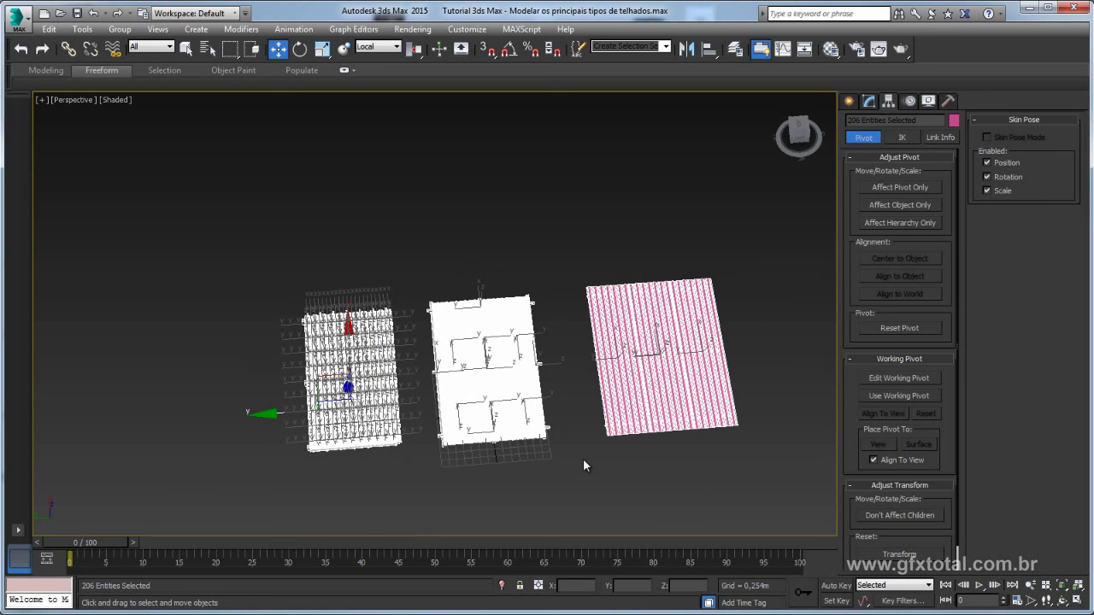